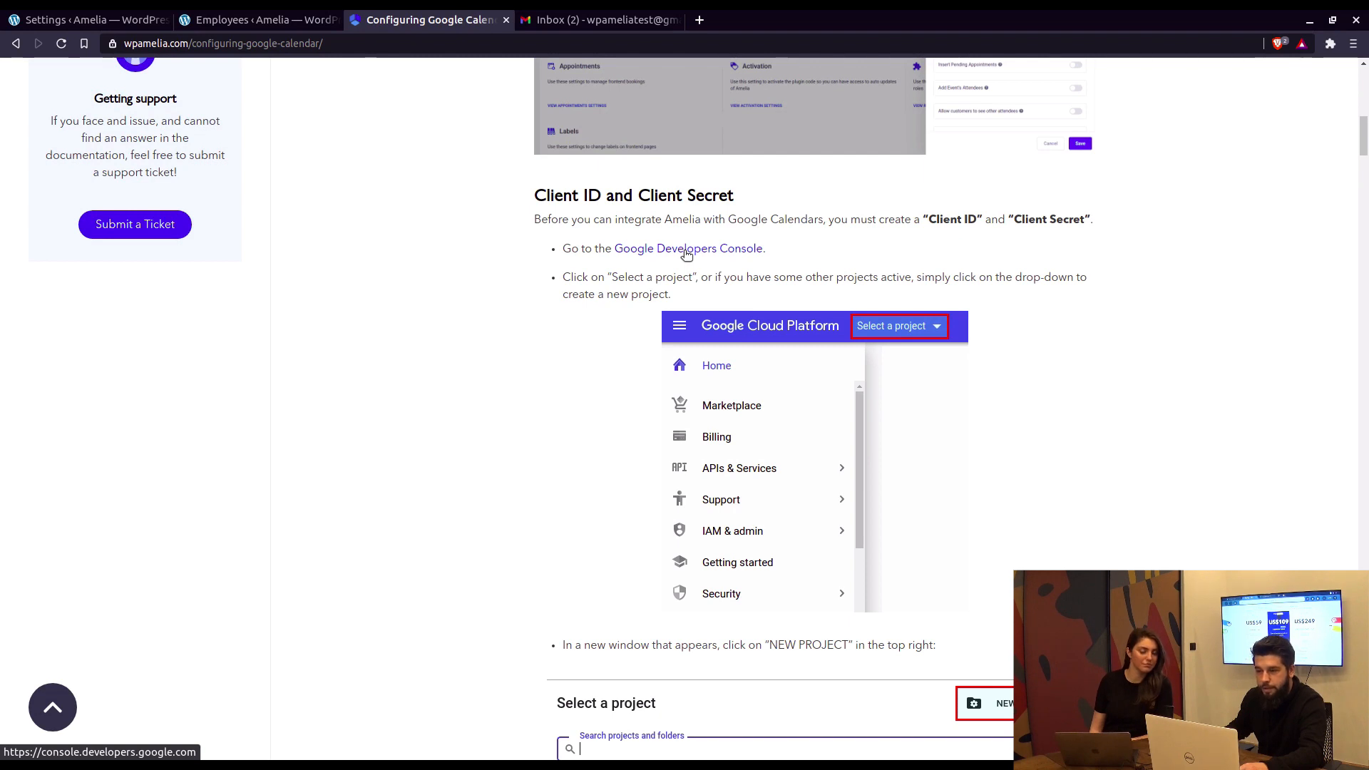
Step: Open the Google Developers Console link from the Client ID and Client Secret section in a background tab
{"action": "middle_click", "coordinate": [686, 251]}
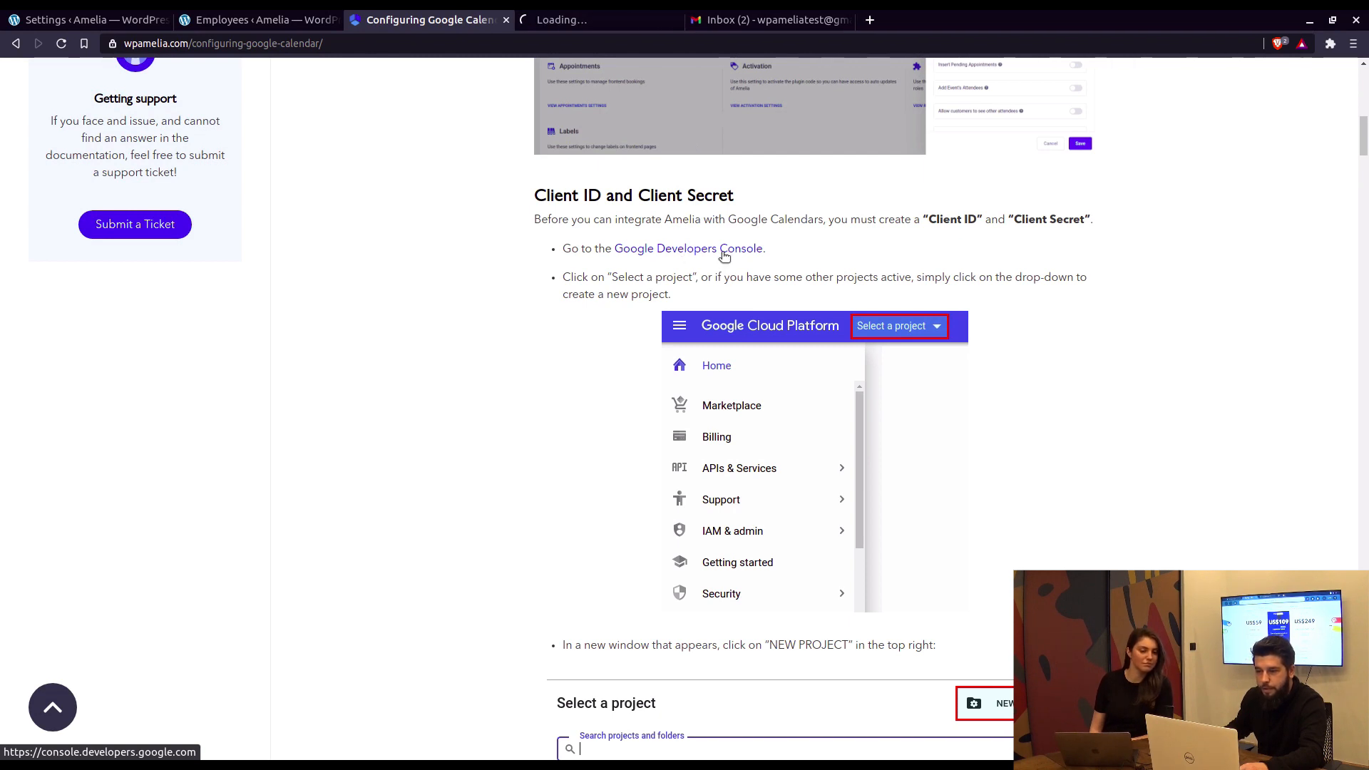
Step: Switch the Cloud console to the other Google account and bring up its project picker
{"action": "left_click", "coordinate": [598, 25]}
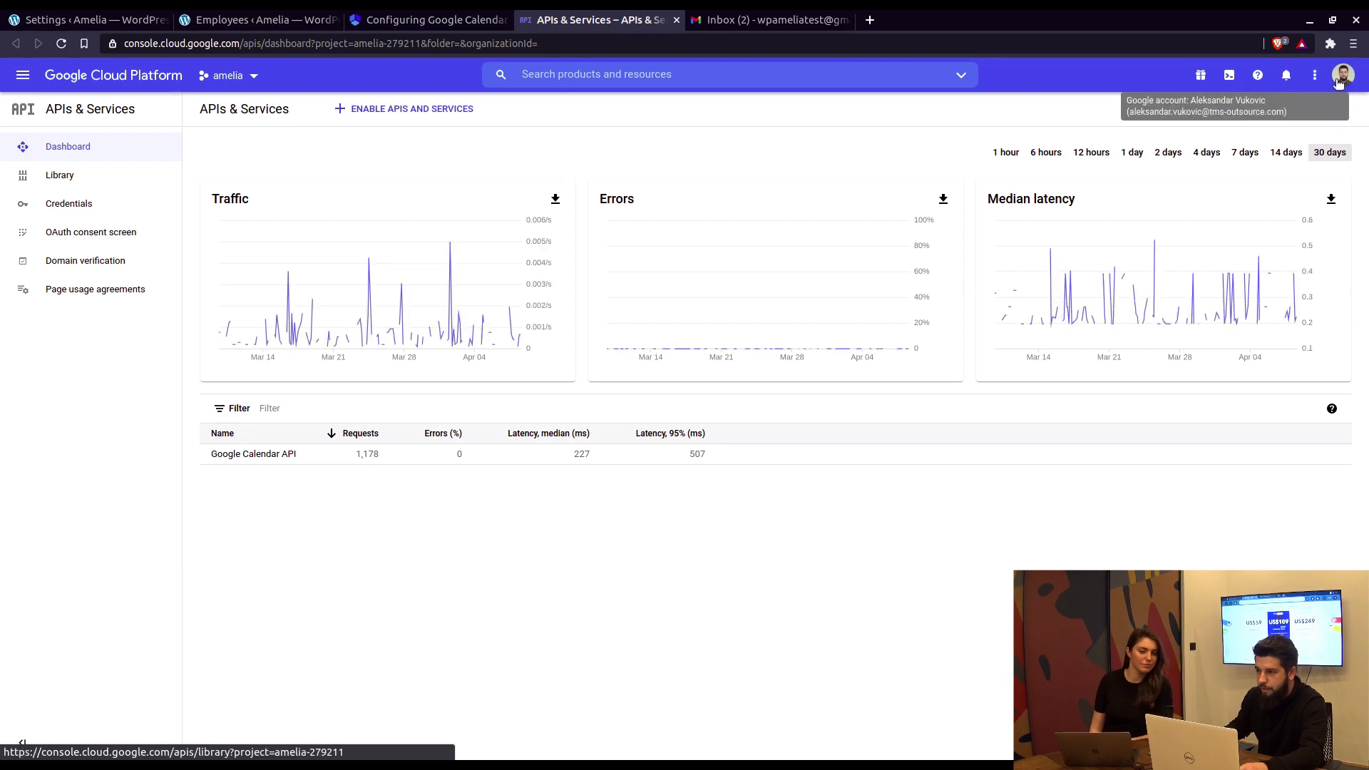
{"action": "left_click", "coordinate": [1338, 80]}
{"action": "left_click", "coordinate": [1186, 300]}
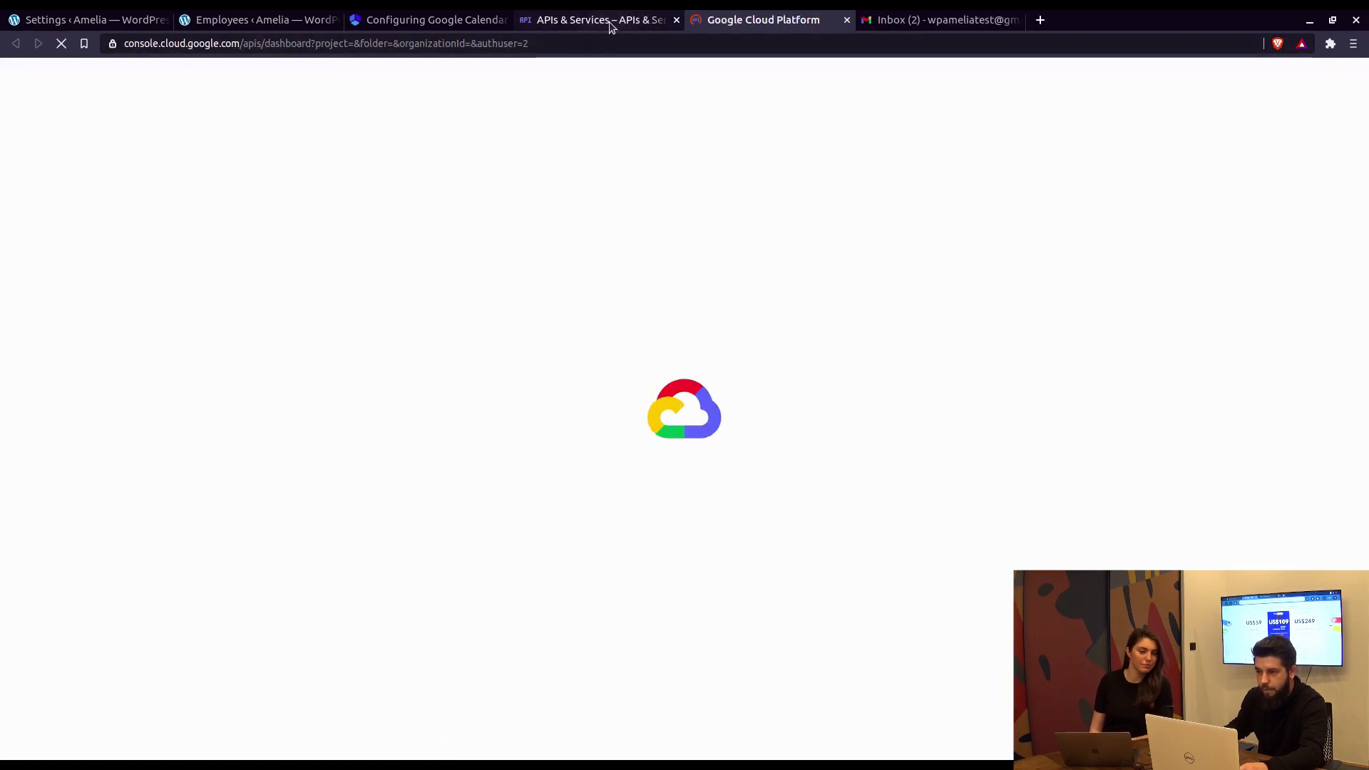
{"action": "middle_click", "coordinate": [609, 22]}
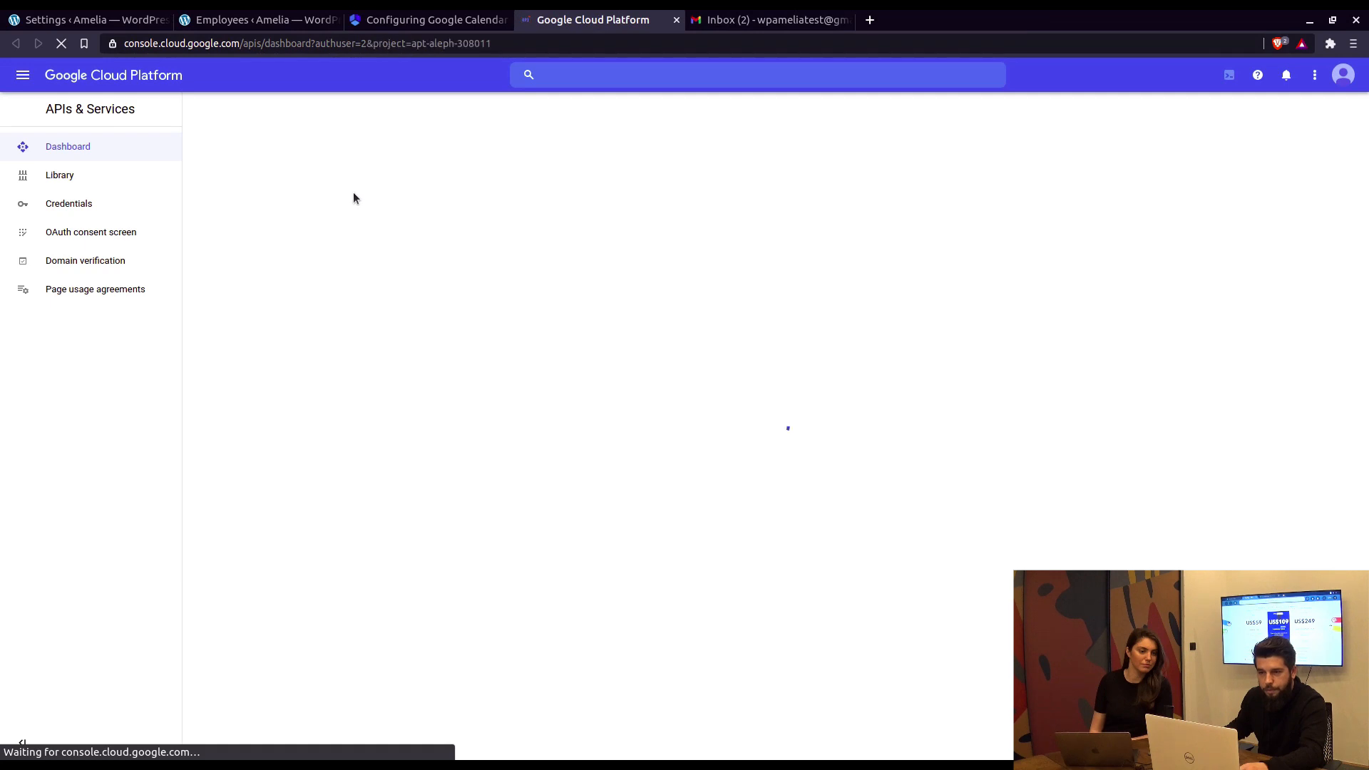
{"action": "left_click", "coordinate": [289, 77]}
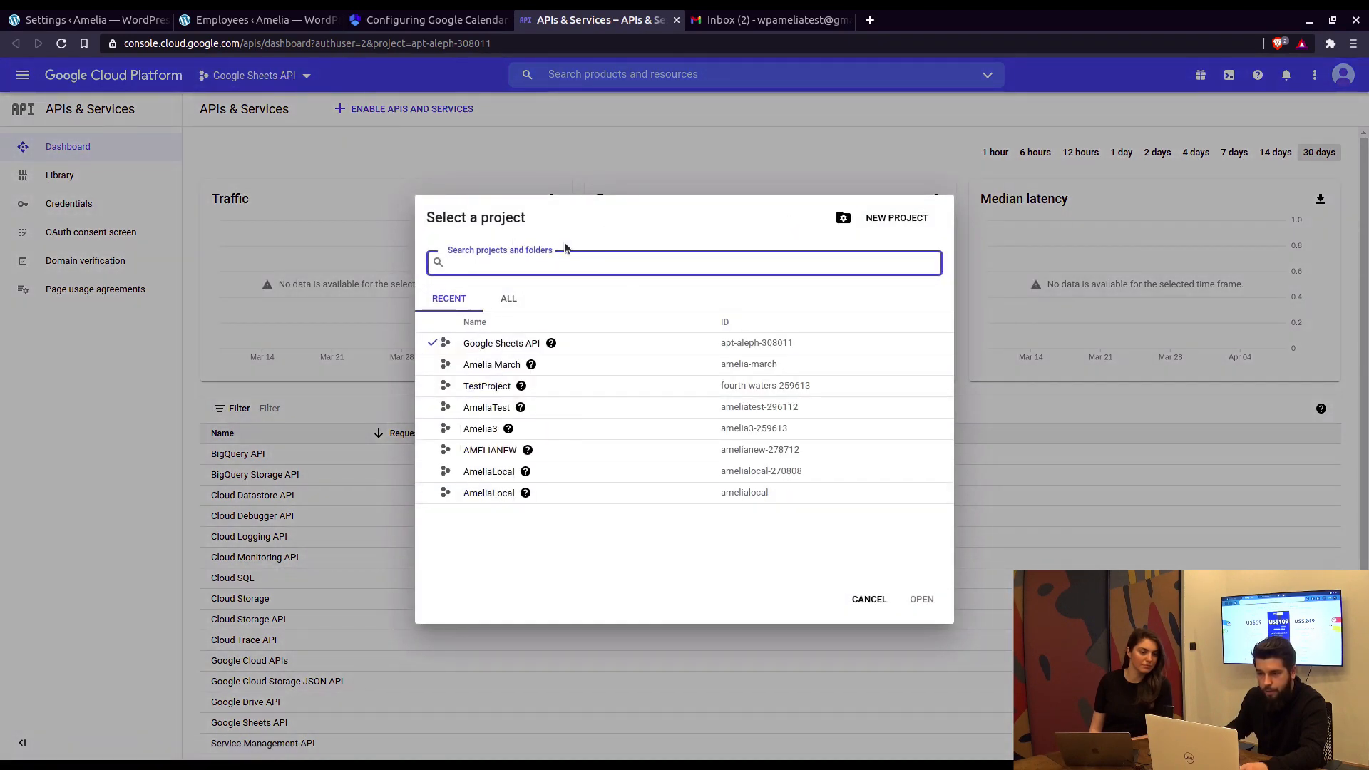
{"action": "left_click", "coordinate": [428, 20]}
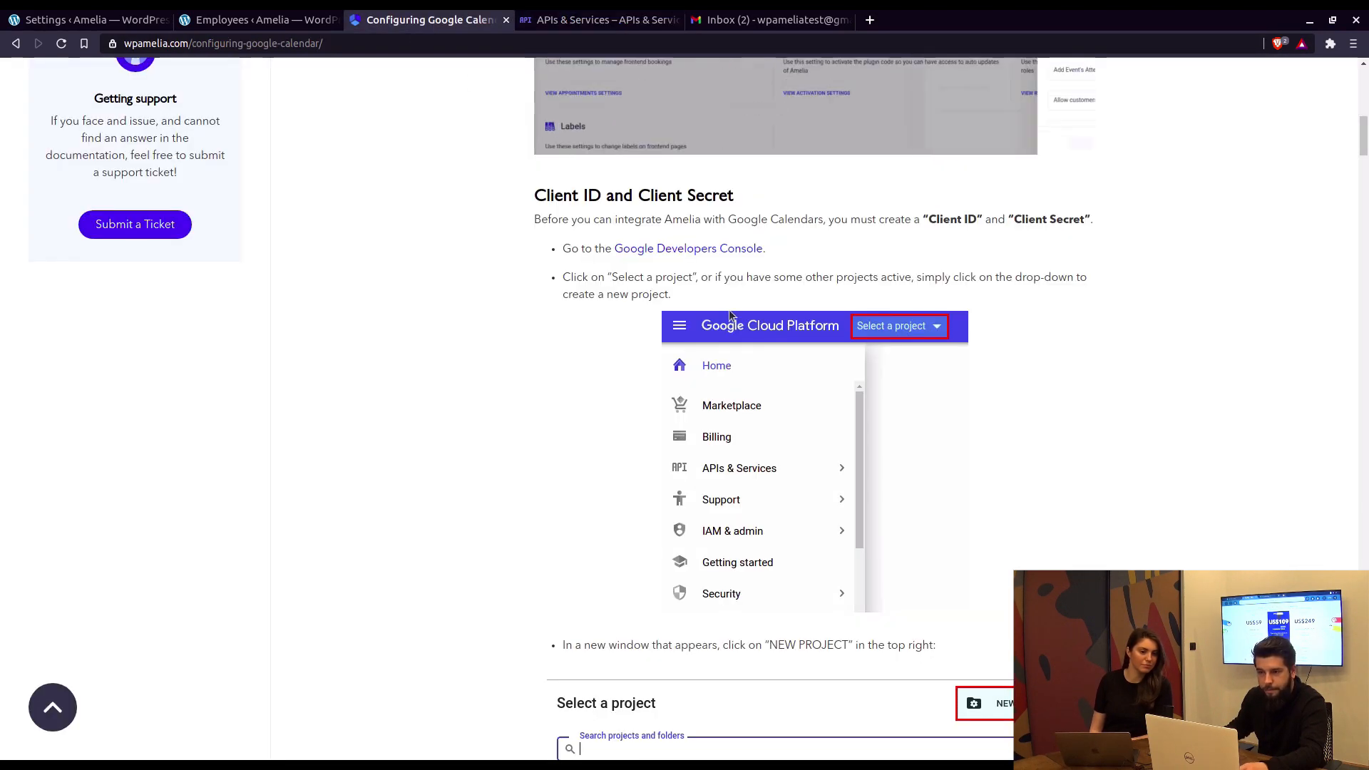
Step: Read the guide's NEW PROJECT and CREATE instructions, then return to the console
{"action": "scroll", "coordinate": [687, 328], "scroll_direction": "down", "scroll_amount": 2}
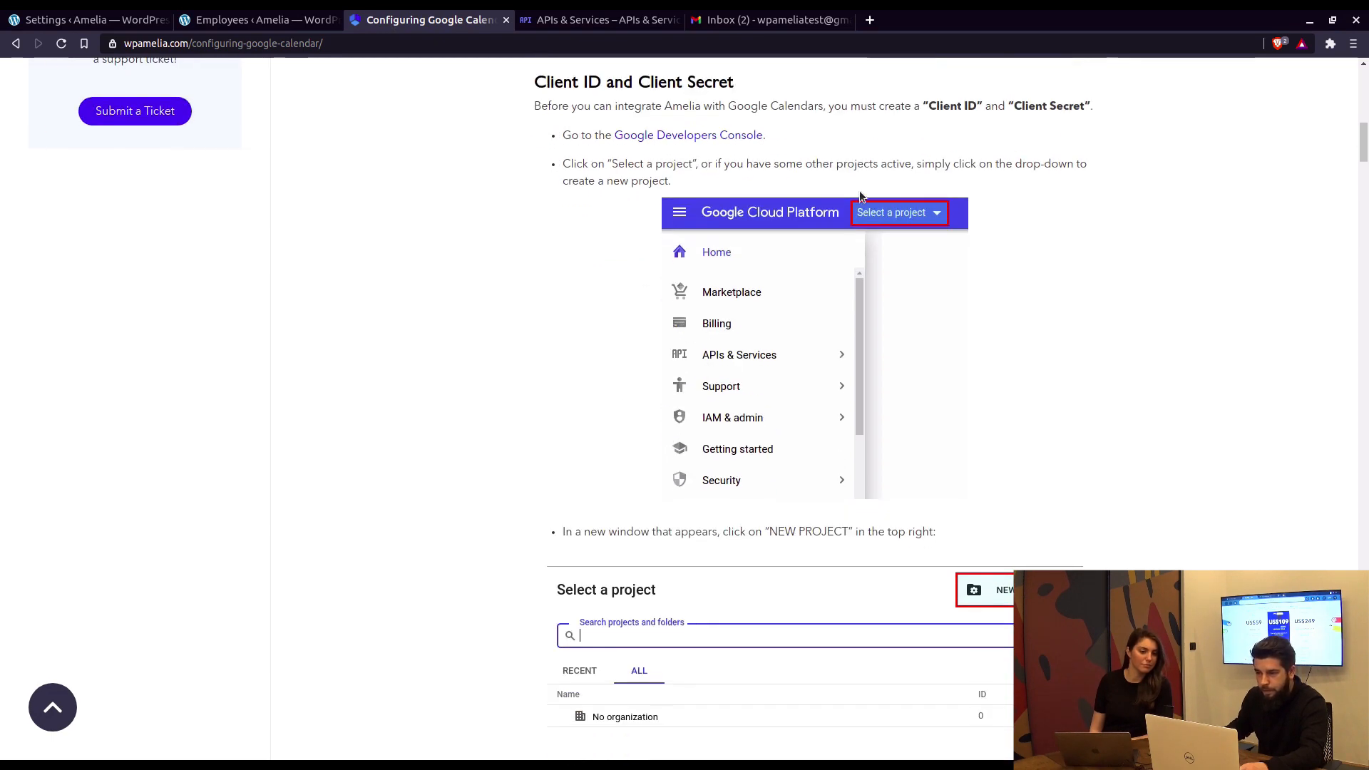
{"action": "scroll", "coordinate": [897, 227], "scroll_direction": "down", "scroll_amount": 2}
{"action": "scroll", "coordinate": [980, 443], "scroll_direction": "down", "scroll_amount": 3}
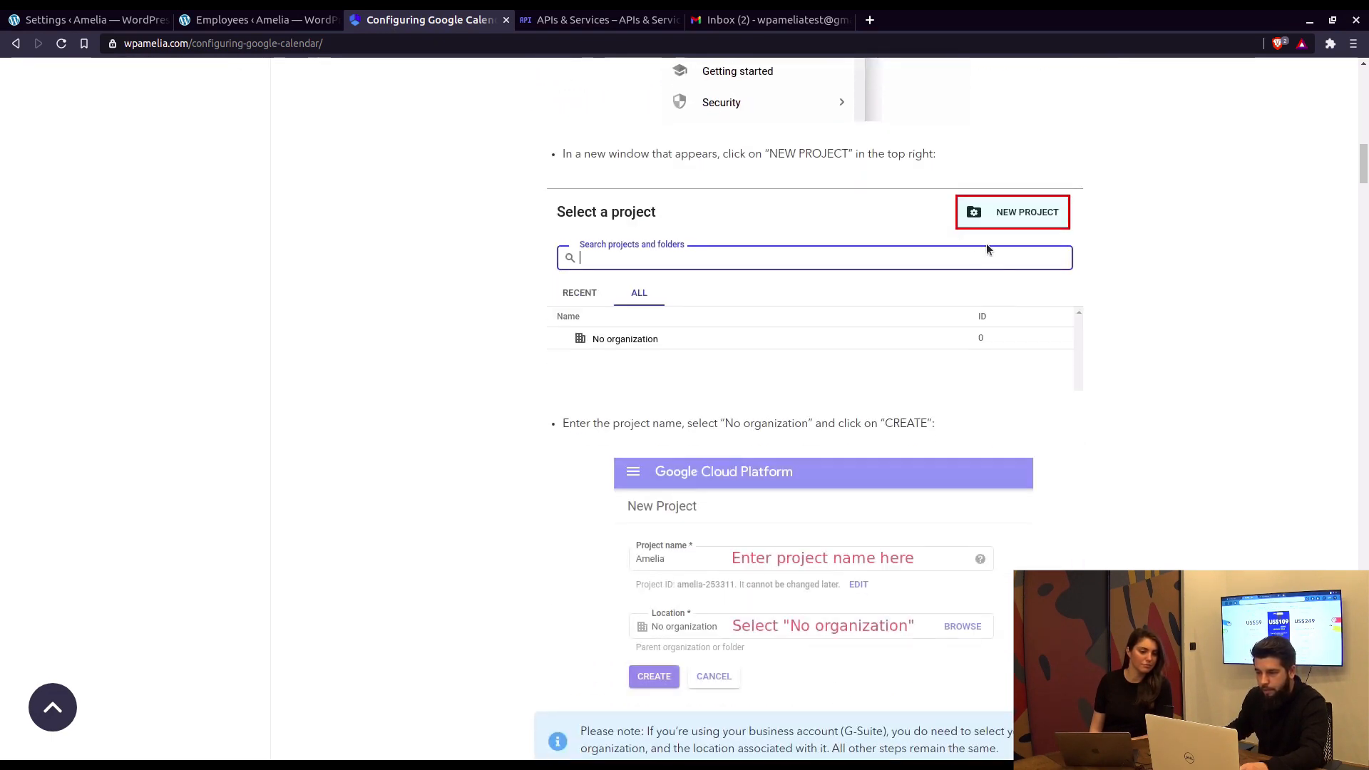
{"action": "scroll", "coordinate": [981, 217], "scroll_direction": "down", "scroll_amount": 2}
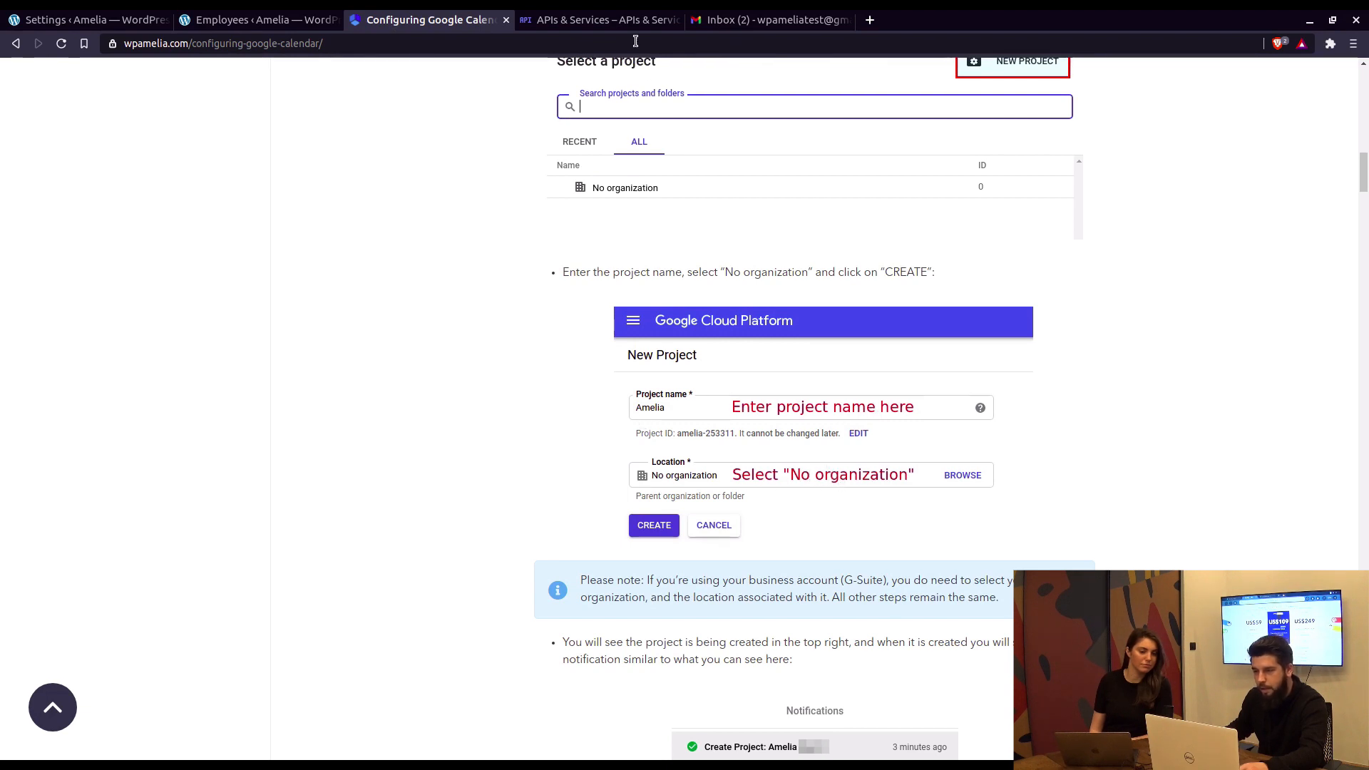
{"action": "left_click", "coordinate": [601, 20]}
Step: Create the 'Amelia Google Tutorial' project with no organization and select it
{"action": "left_click", "coordinate": [873, 228]}
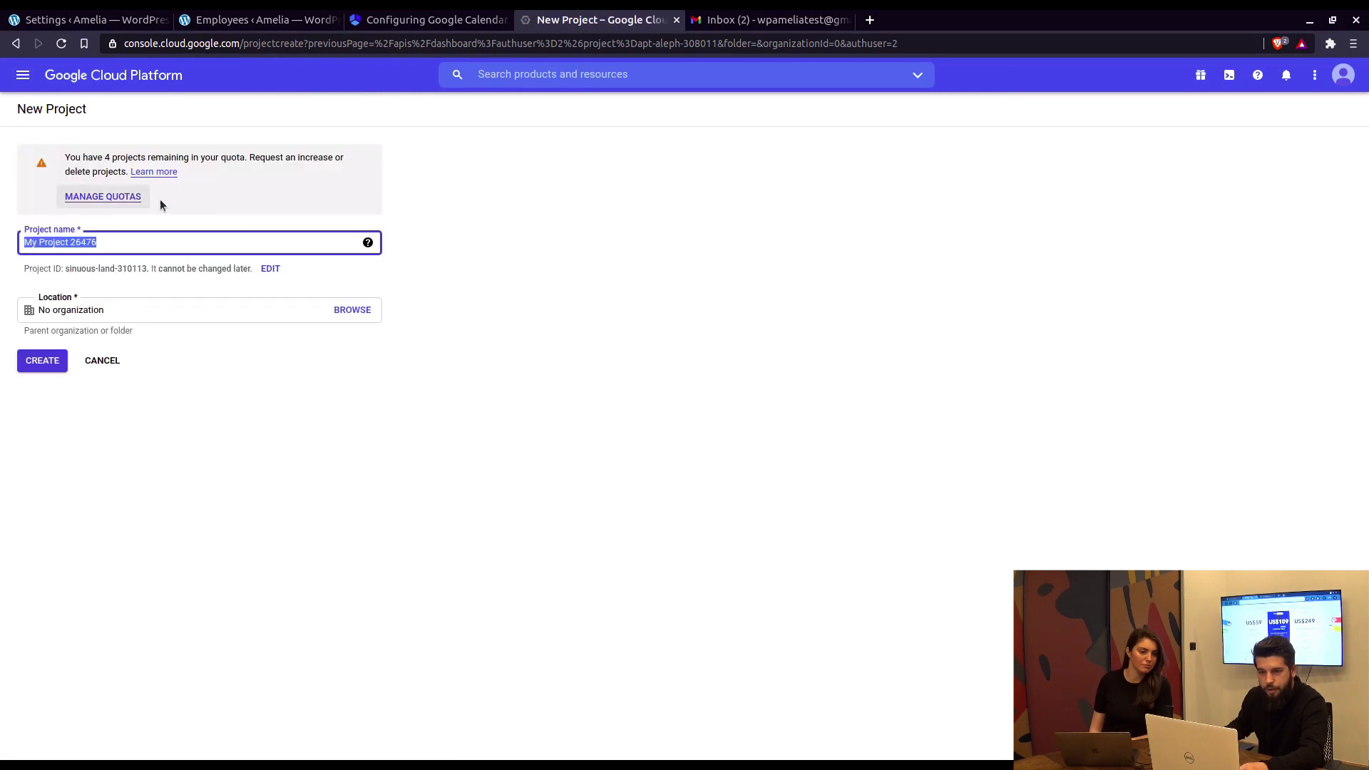
{"action": "type", "text": "Ameli"}
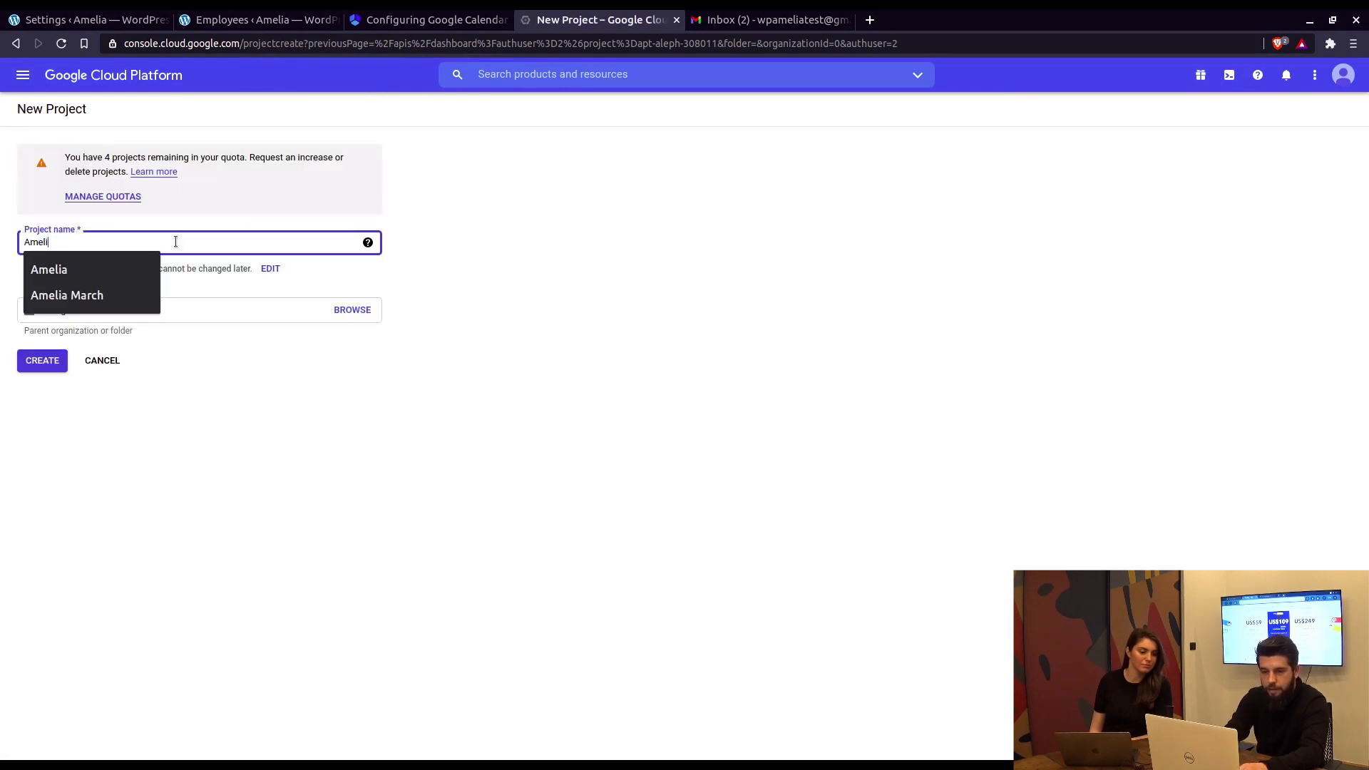
{"action": "type", "text": "a Google Tutorial"}
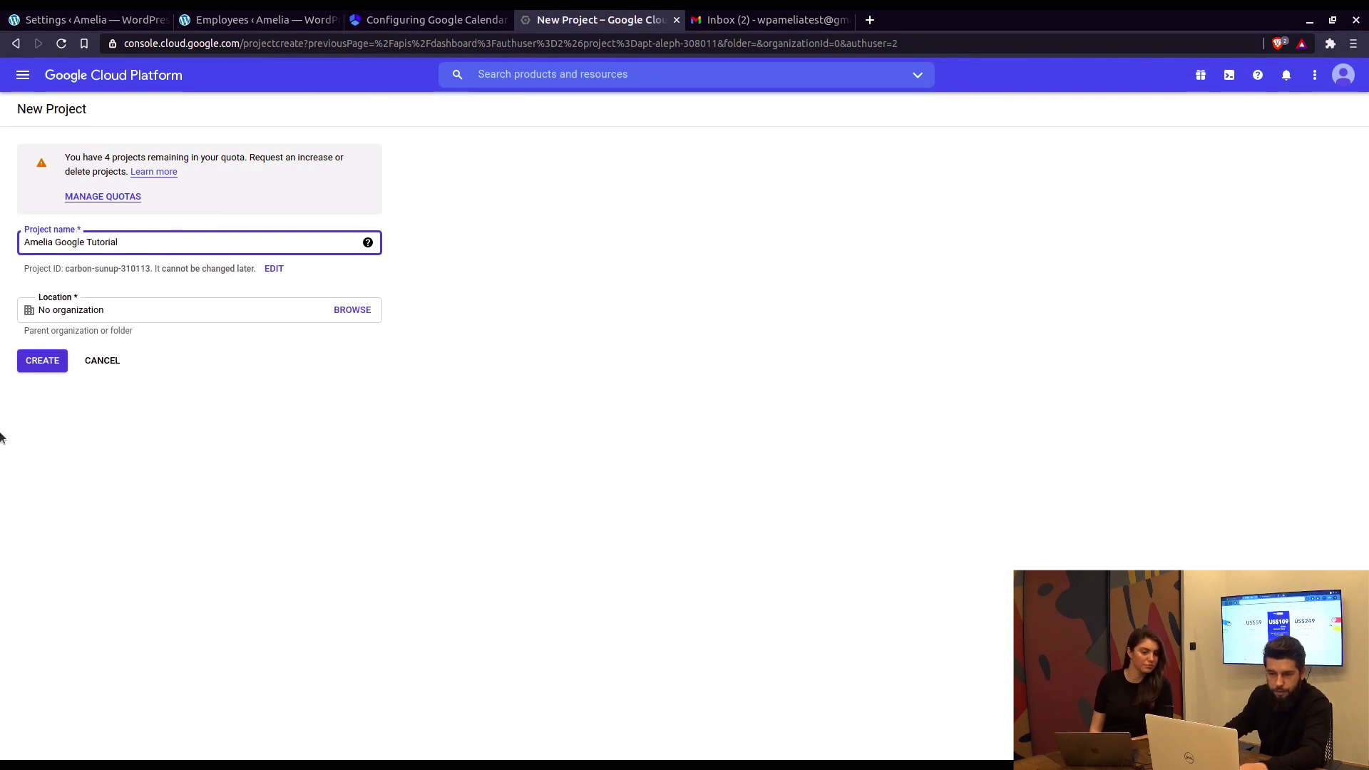
{"action": "left_click", "coordinate": [43, 361]}
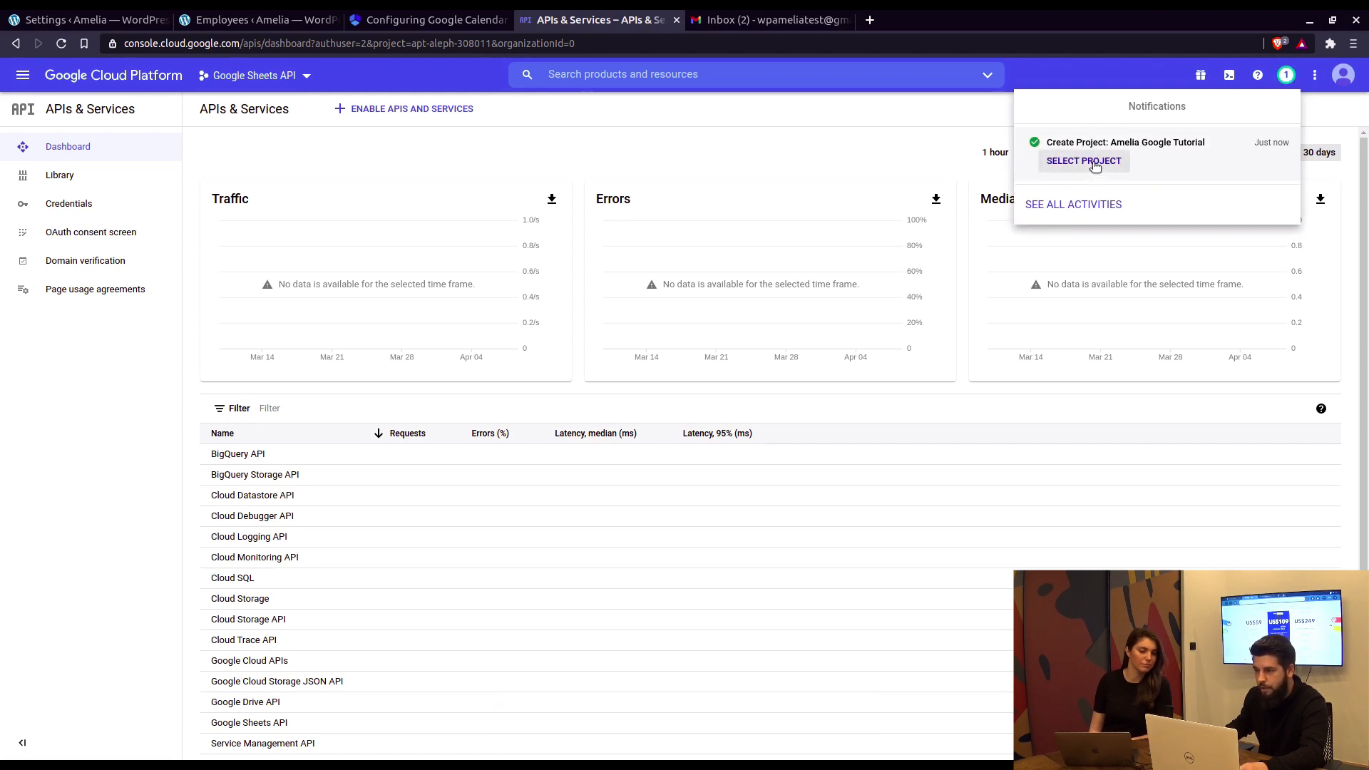
{"action": "left_click", "coordinate": [1084, 161]}
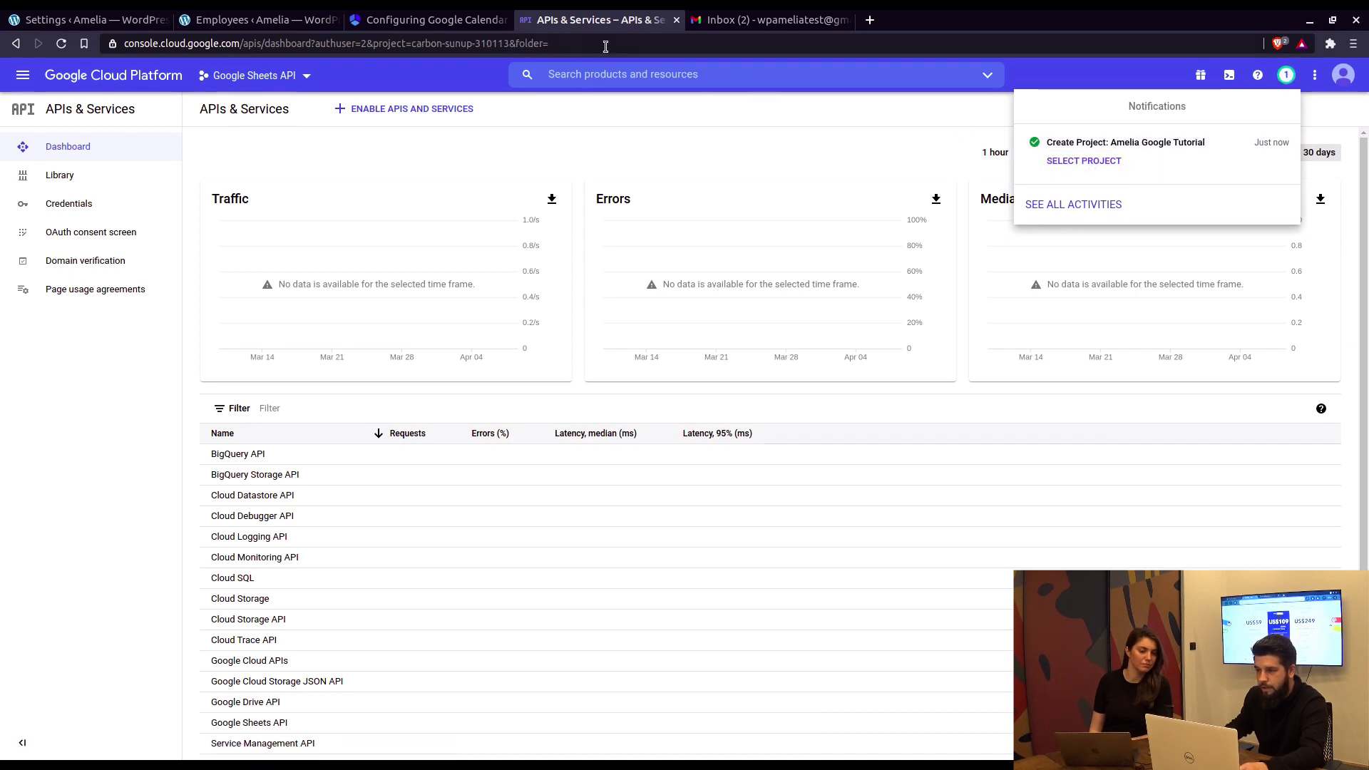
{"action": "left_click", "coordinate": [427, 20]}
Step: Read ahead to the guide's OAuth consent screen step, checking the new project's dashboard
{"action": "scroll", "coordinate": [839, 377], "scroll_direction": "down", "scroll_amount": 5}
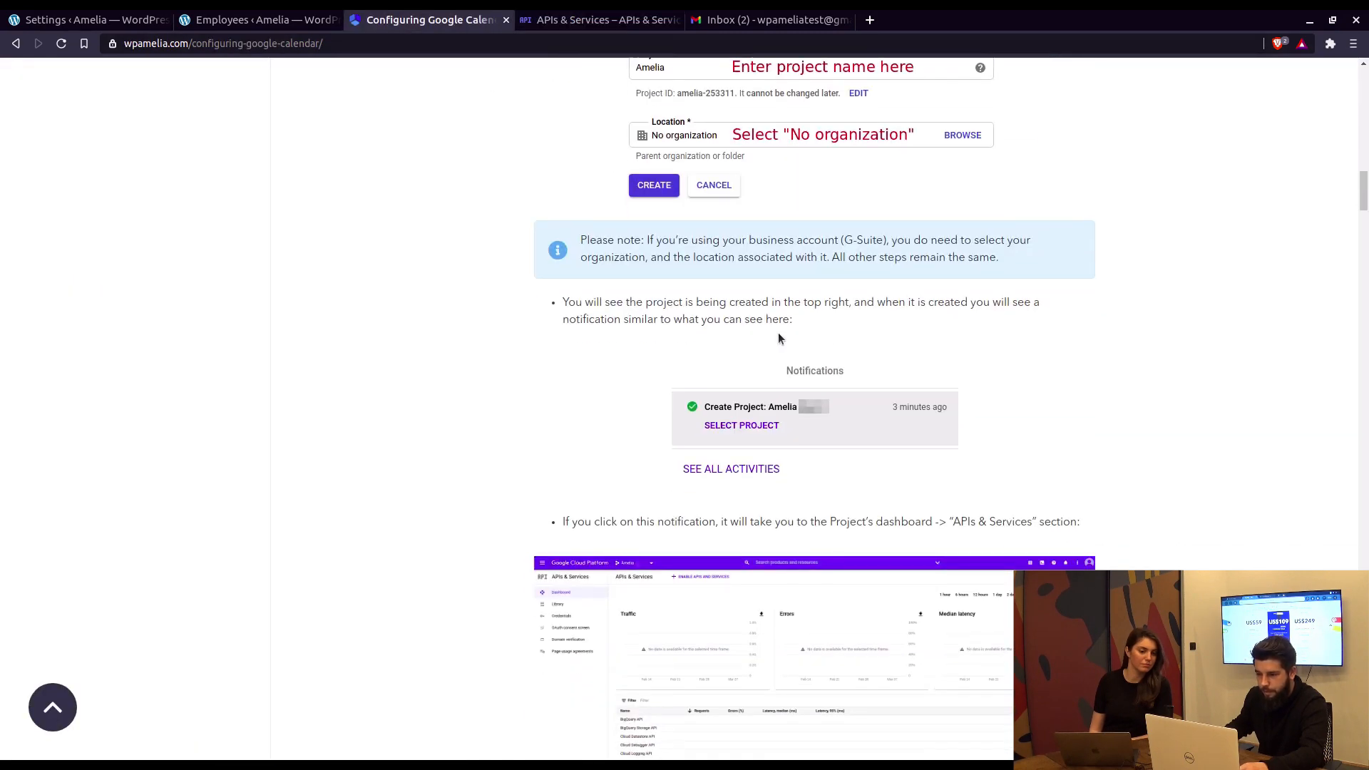
{"action": "scroll", "coordinate": [806, 410], "scroll_direction": "down", "scroll_amount": 4}
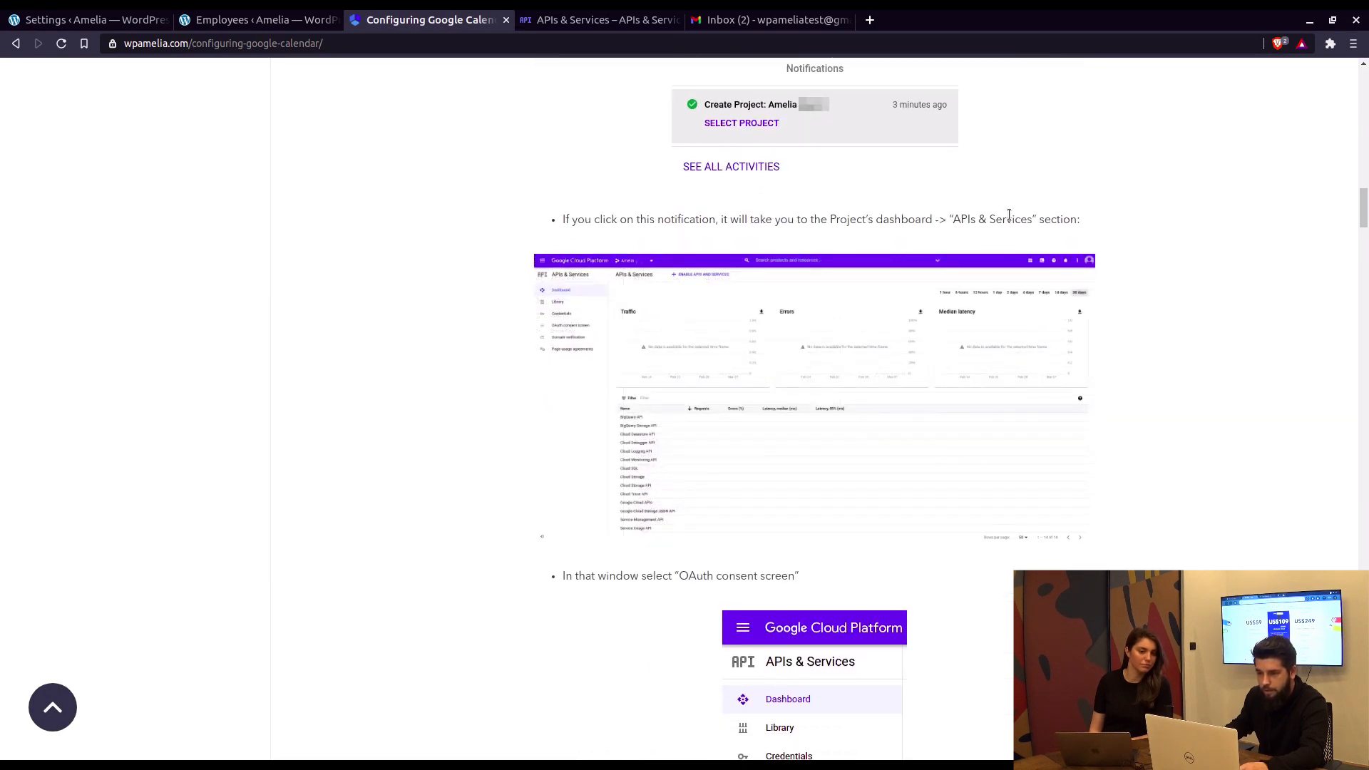
{"action": "left_click", "coordinate": [599, 20]}
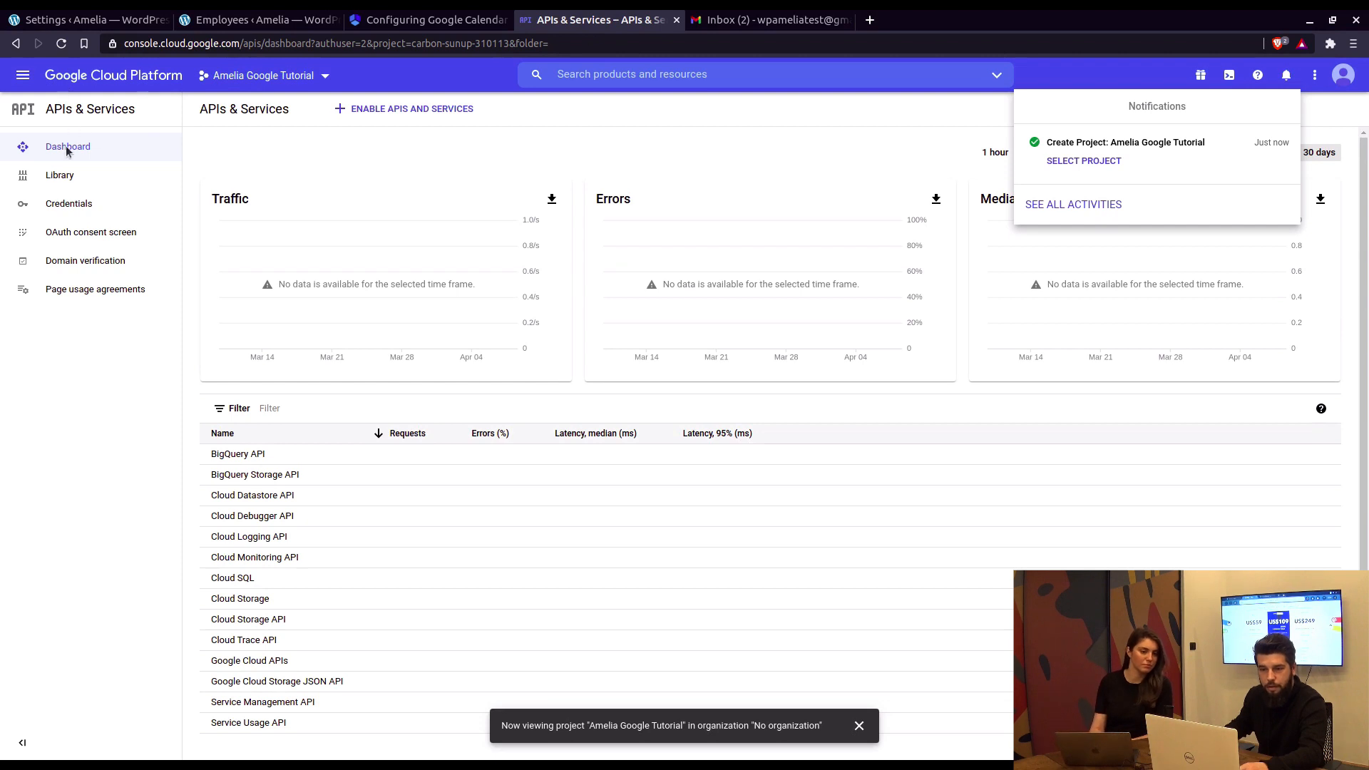
{"action": "left_click", "coordinate": [428, 20]}
{"action": "scroll", "coordinate": [774, 322], "scroll_direction": "down", "scroll_amount": 2}
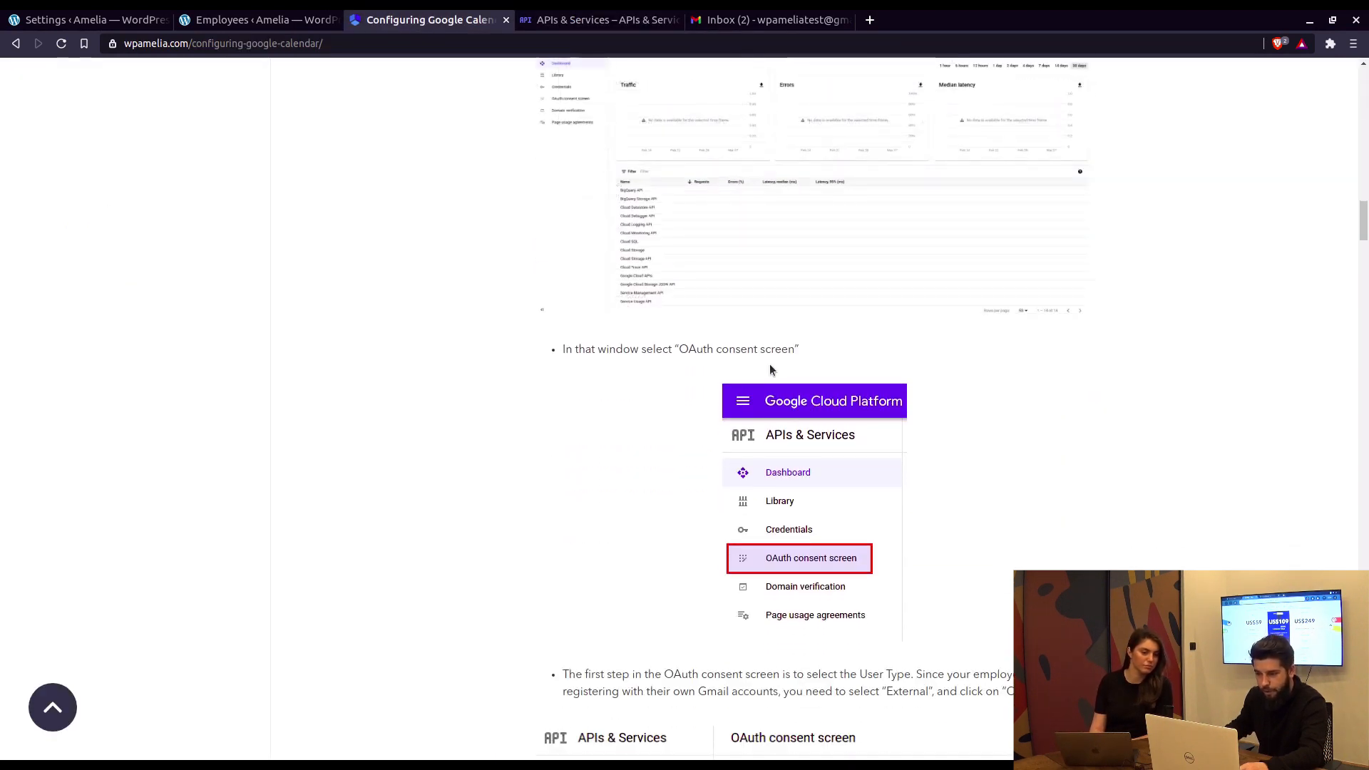
{"action": "scroll", "coordinate": [739, 357], "scroll_direction": "down", "scroll_amount": 2}
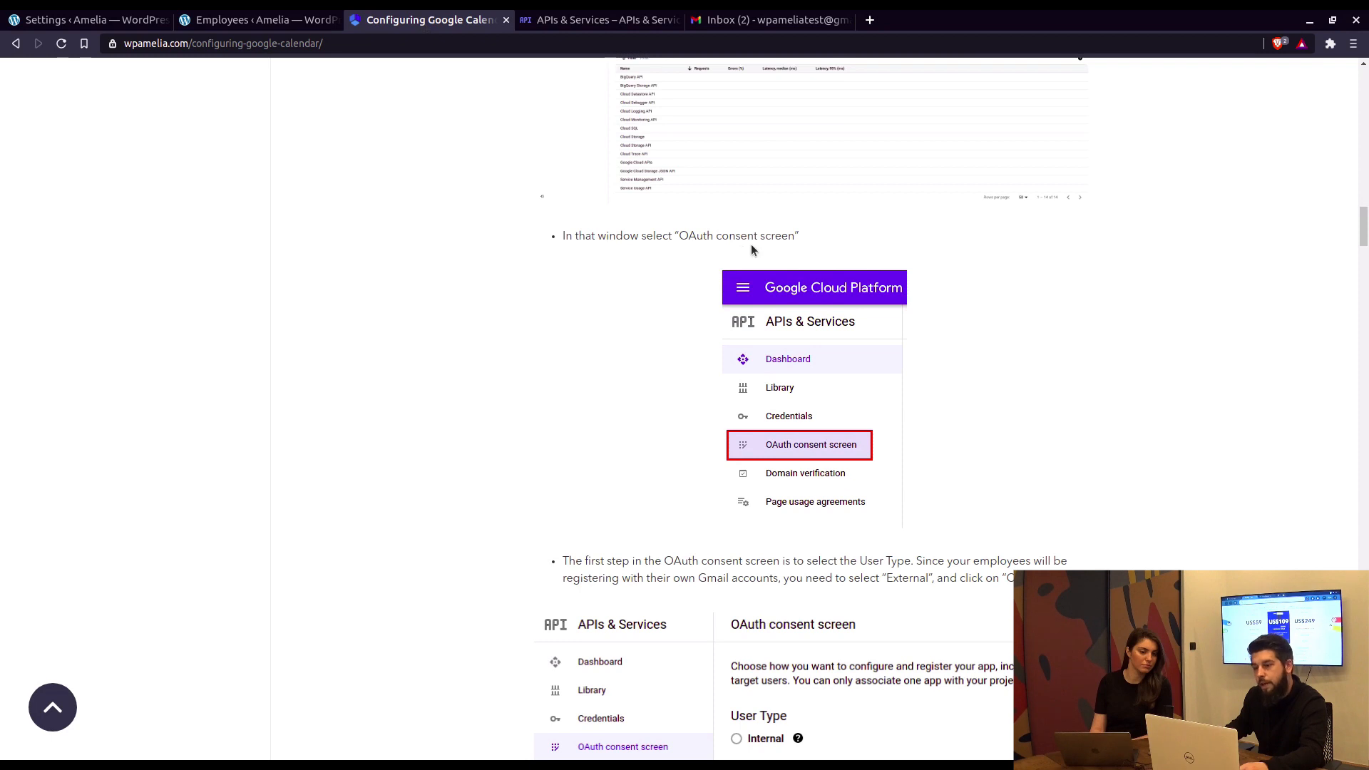
{"action": "left_click", "coordinate": [599, 20]}
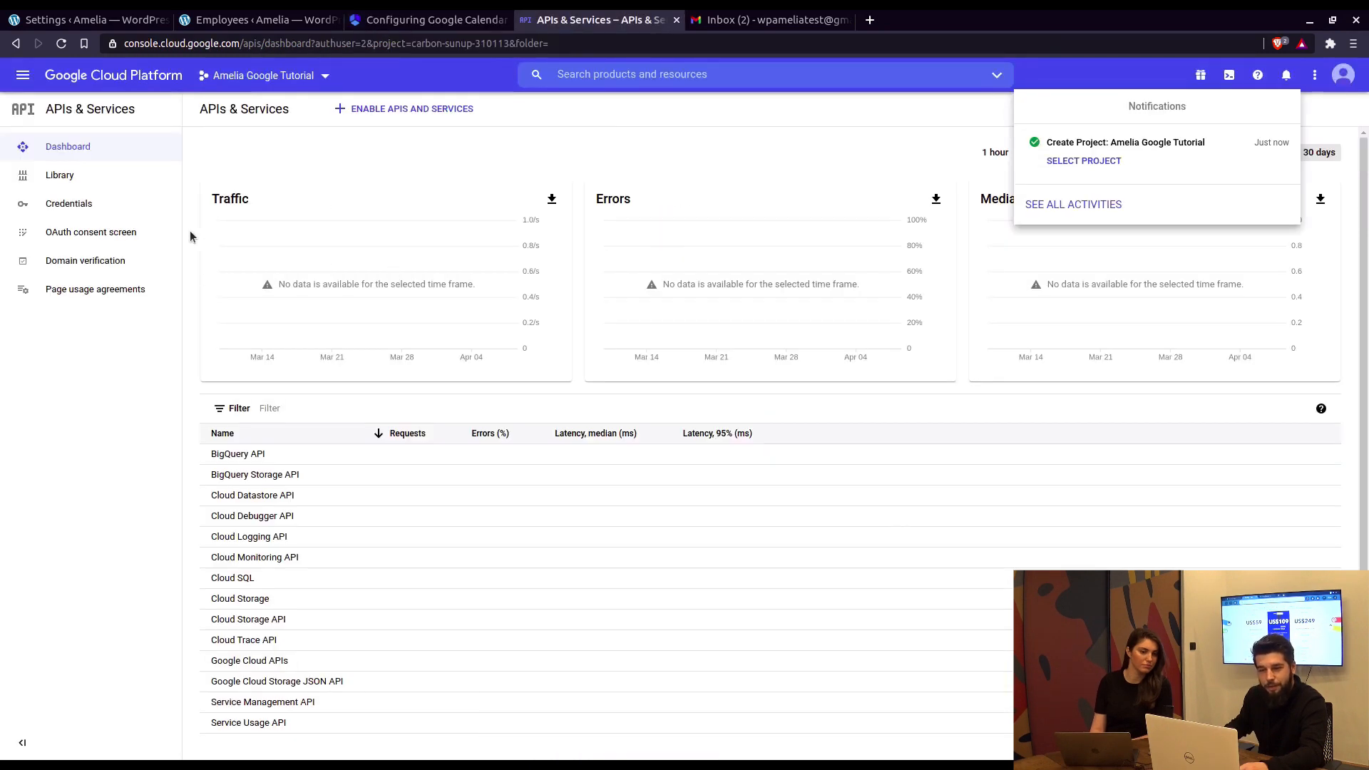
Step: Create an OAuth consent screen with the External user type to reach the app registration form
{"action": "left_click", "coordinate": [130, 231]}
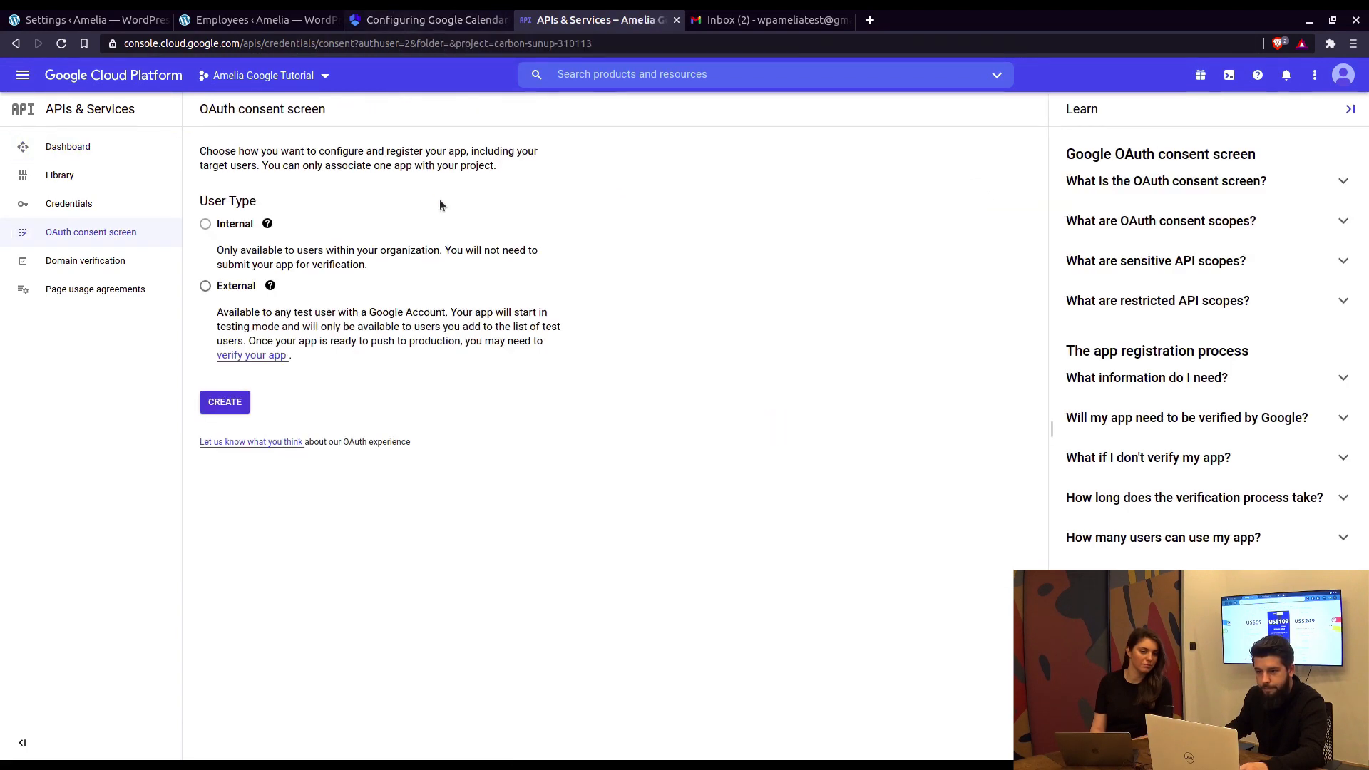
{"action": "left_click", "coordinate": [205, 287]}
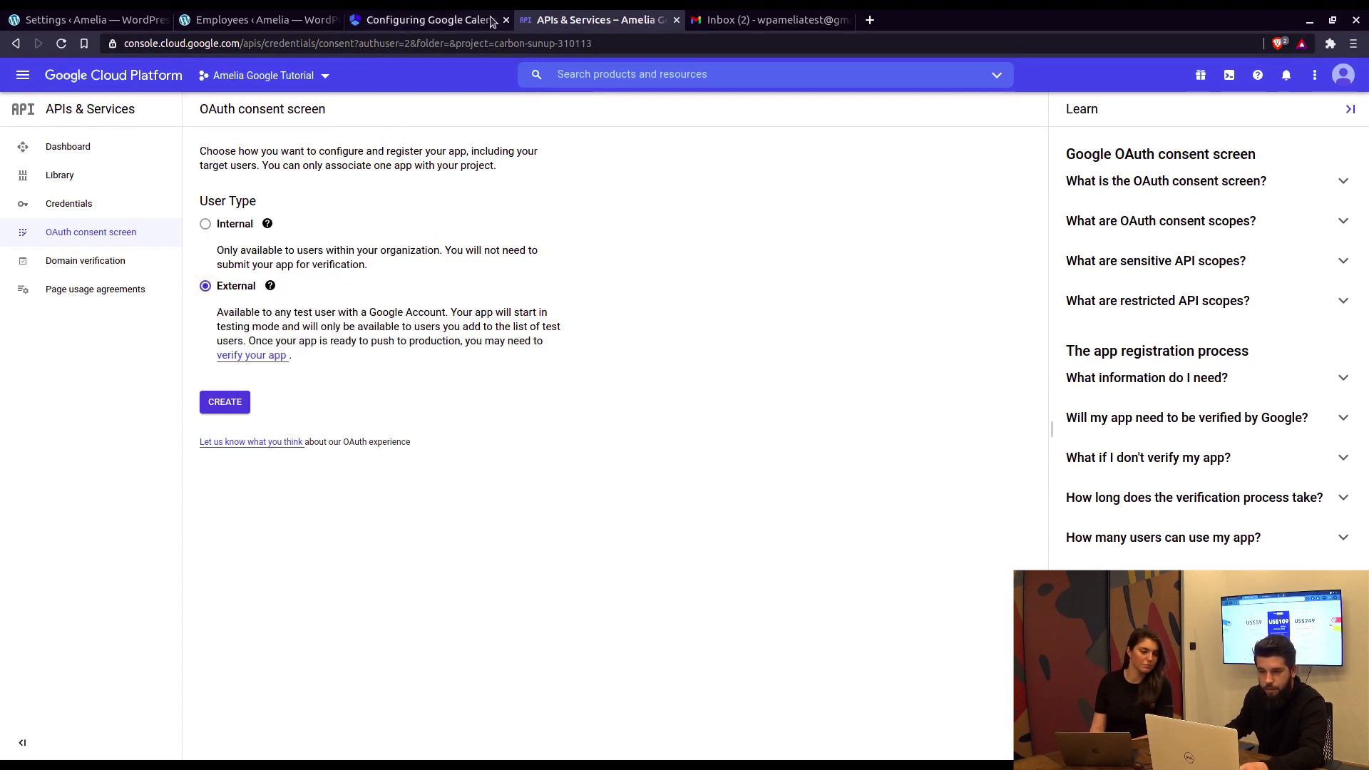
{"action": "left_click", "coordinate": [442, 21]}
{"action": "scroll", "coordinate": [691, 374], "scroll_direction": "down", "scroll_amount": 7}
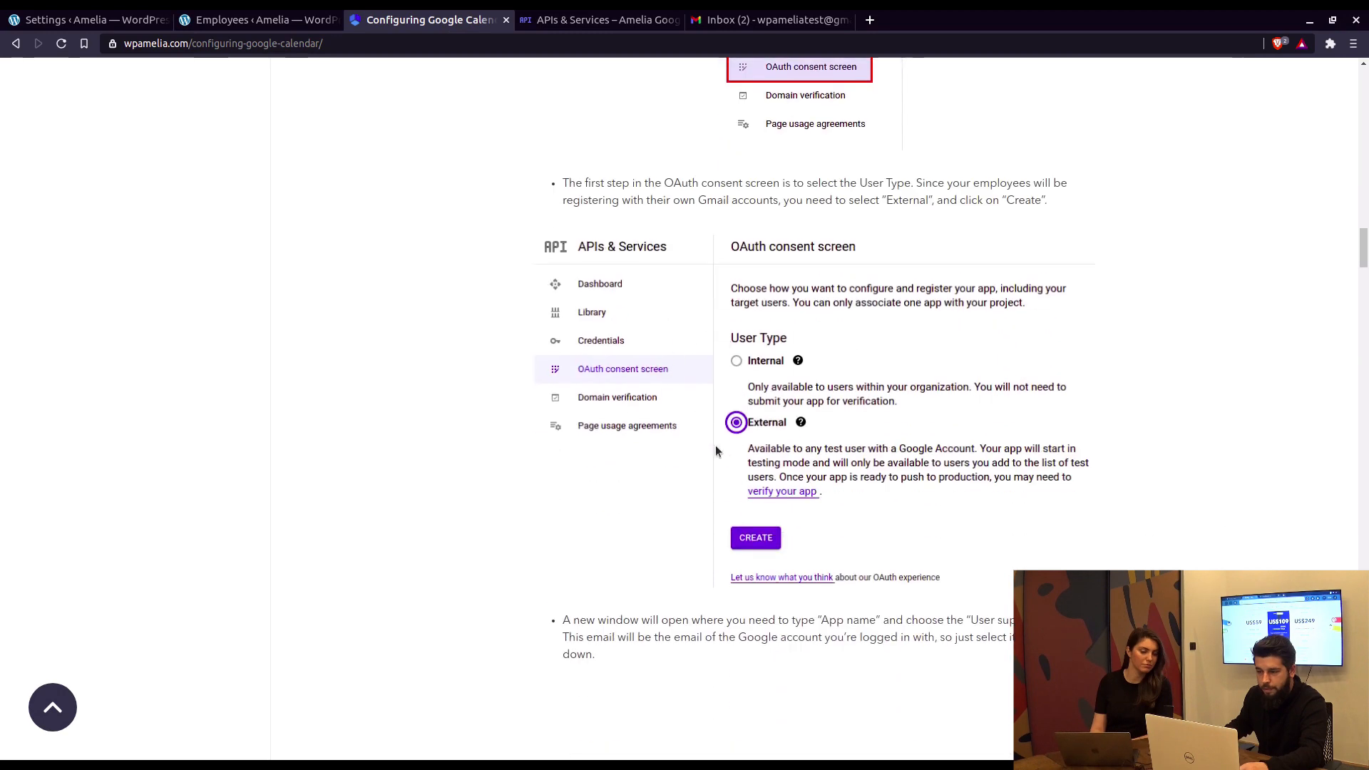
{"action": "scroll", "coordinate": [727, 385], "scroll_direction": "down", "scroll_amount": 4}
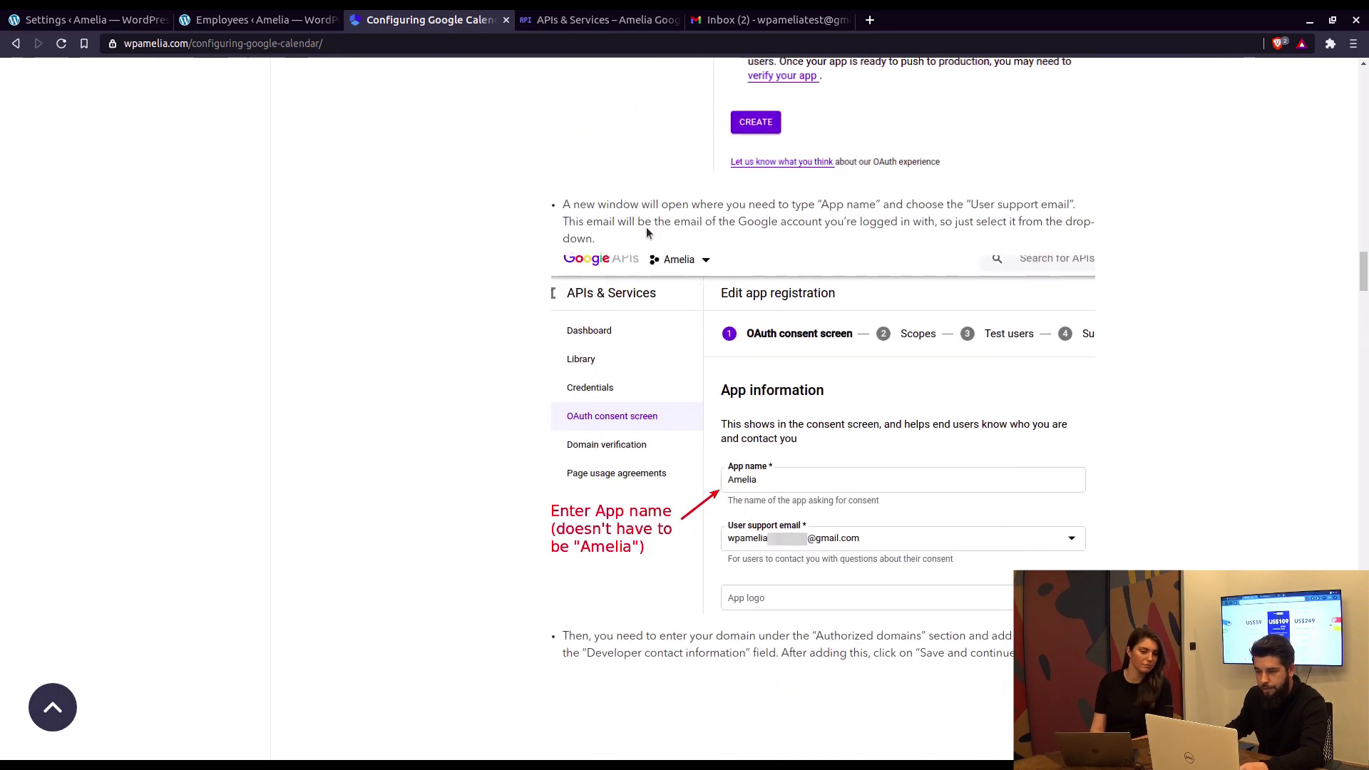
{"action": "left_click", "coordinate": [584, 20]}
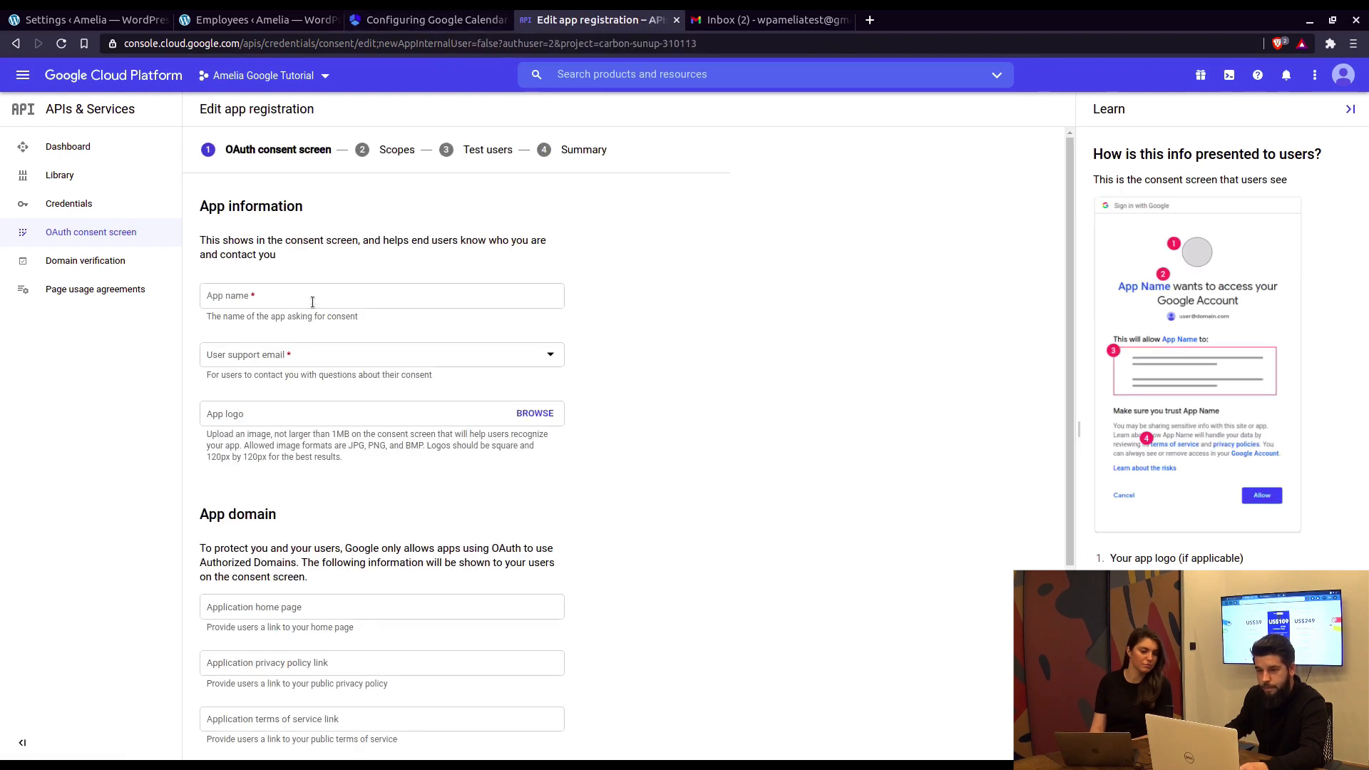
Step: Enter 'Amelia' as app name and choose the account's email as user support email
{"action": "left_click", "coordinate": [312, 300]}
{"action": "type", "text": "Amelia"}
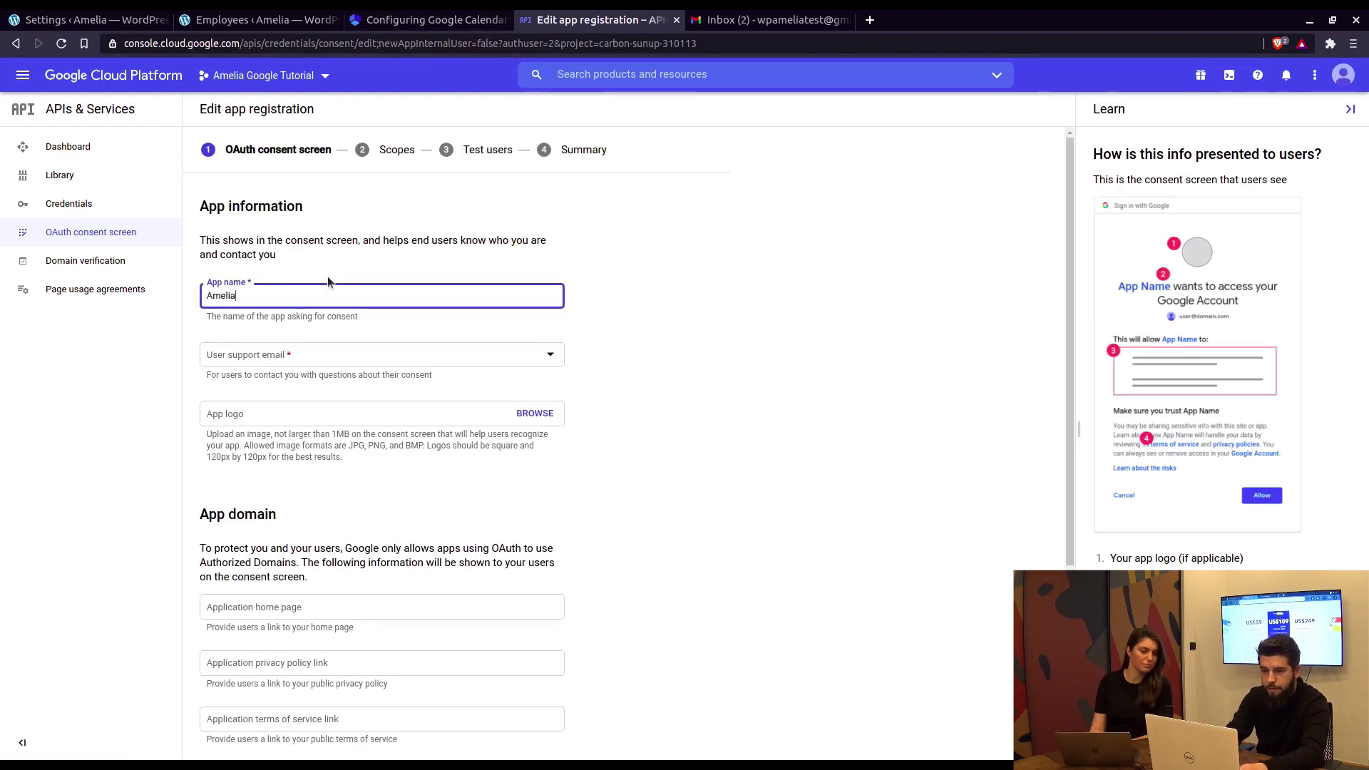
{"action": "left_click", "coordinate": [275, 356]}
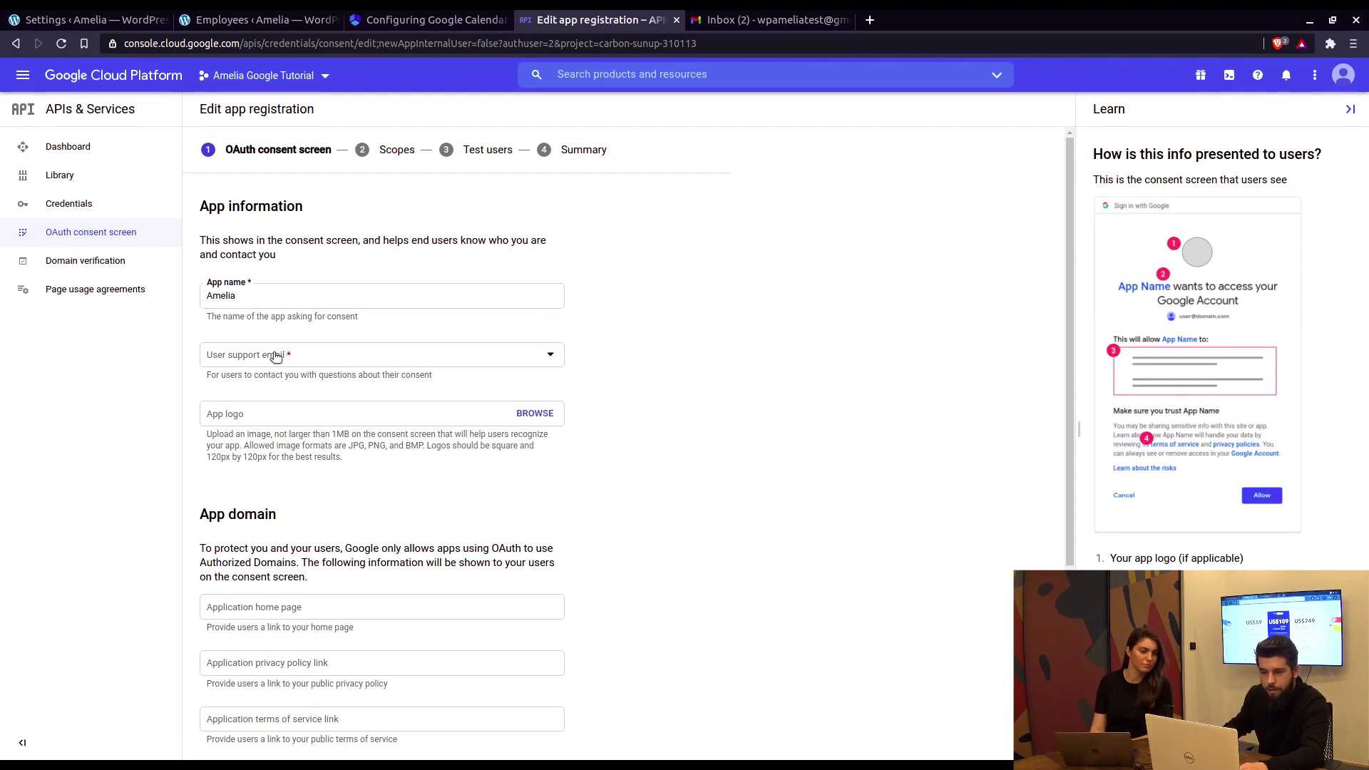
{"action": "left_click", "coordinate": [297, 367]}
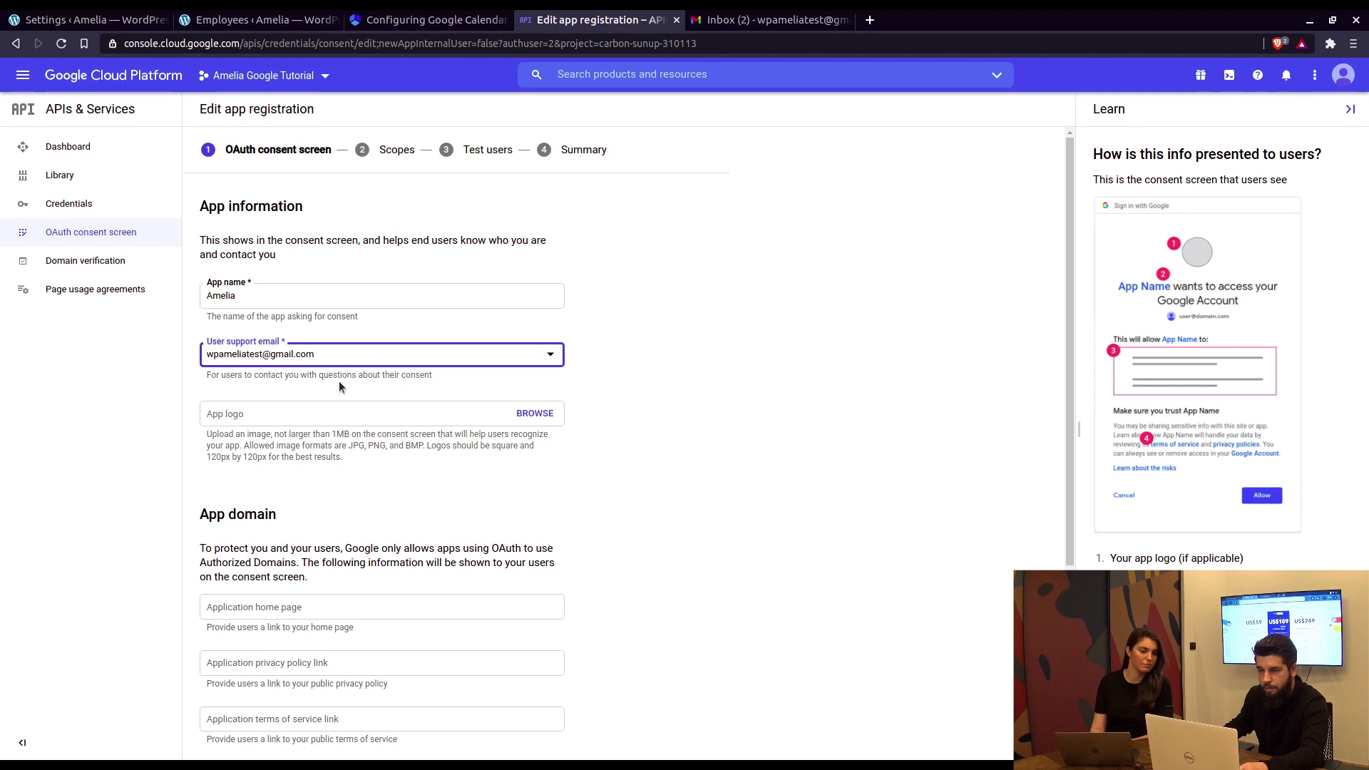
{"action": "left_click", "coordinate": [385, 358]}
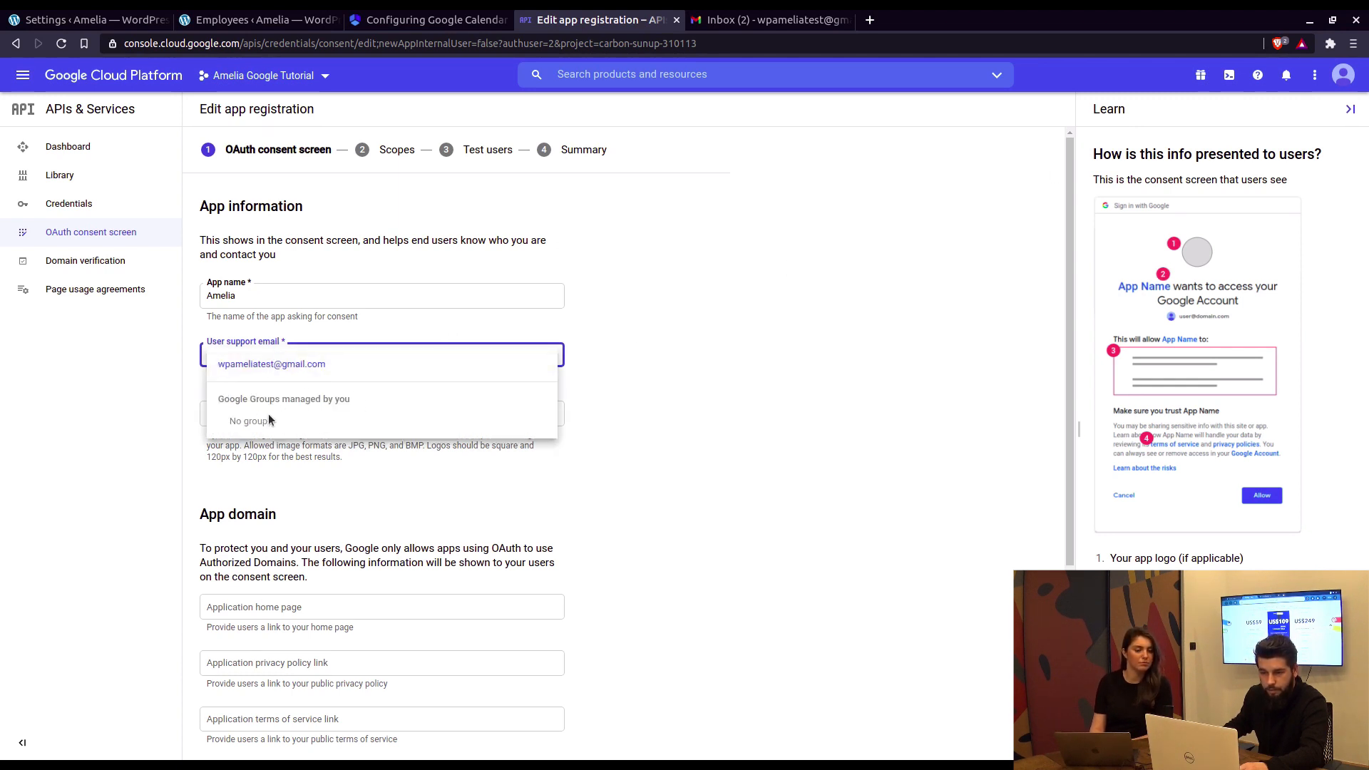
{"action": "left_click", "coordinate": [620, 342]}
{"action": "scroll", "coordinate": [500, 339], "scroll_direction": "down", "scroll_amount": 3}
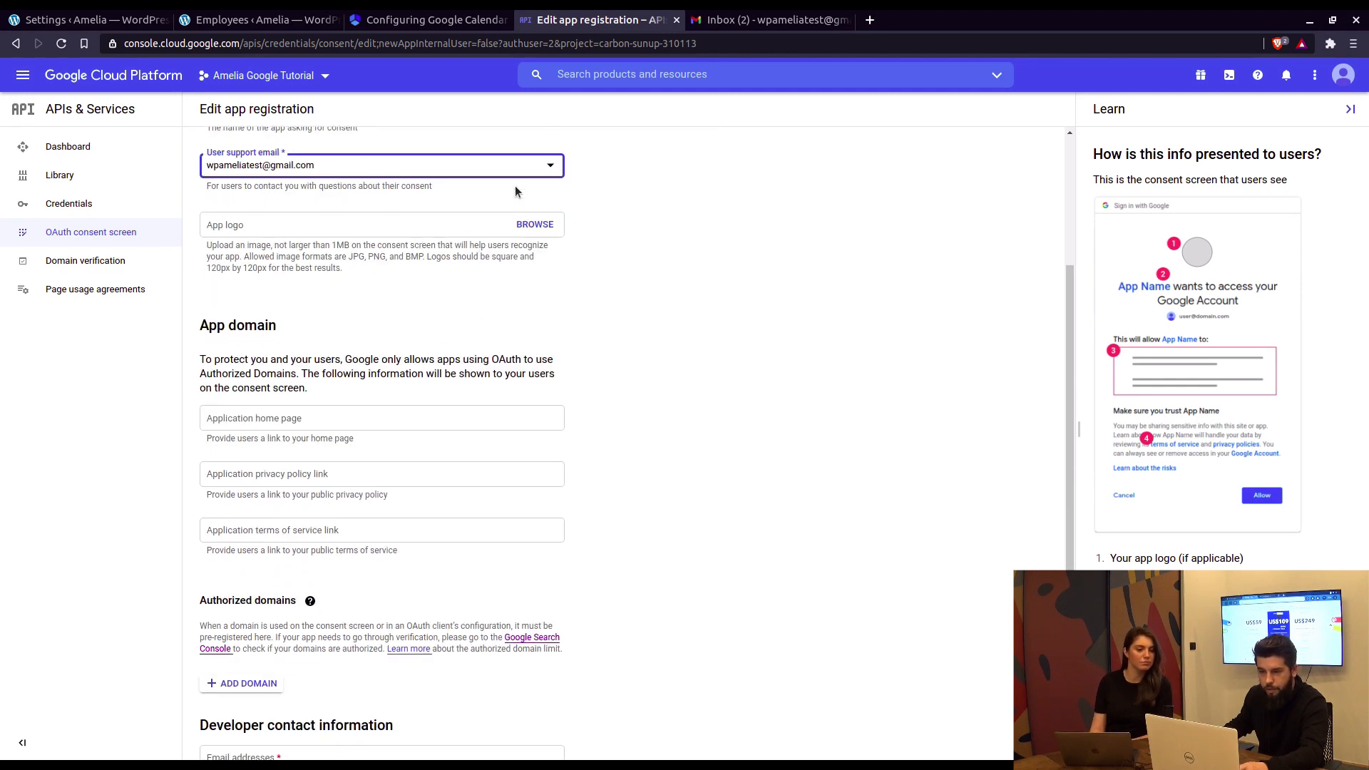
{"action": "scroll", "coordinate": [424, 183], "scroll_direction": "down", "scroll_amount": 1}
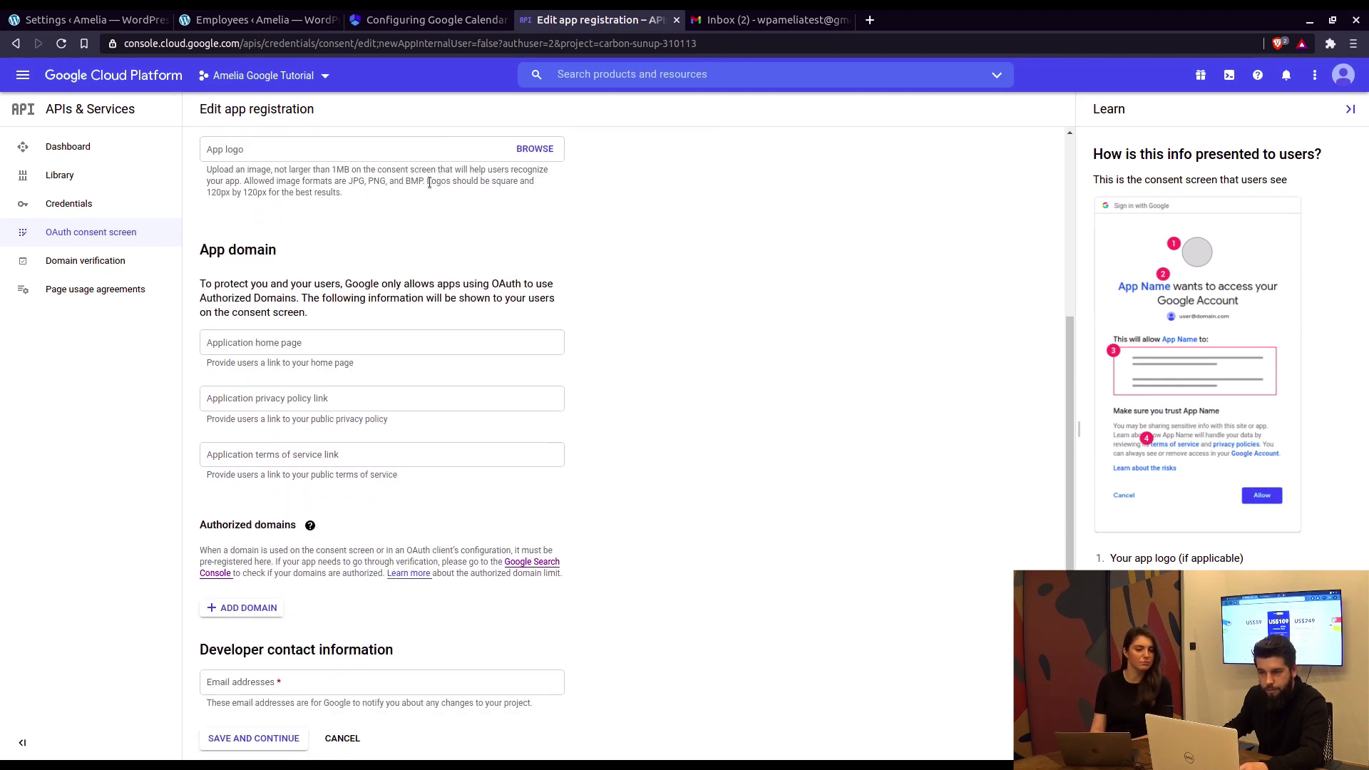
Step: Compare the registration form against the guide's Authorized domains instructions
{"action": "left_click", "coordinate": [435, 28]}
{"action": "scroll", "coordinate": [652, 370], "scroll_direction": "down", "scroll_amount": 3}
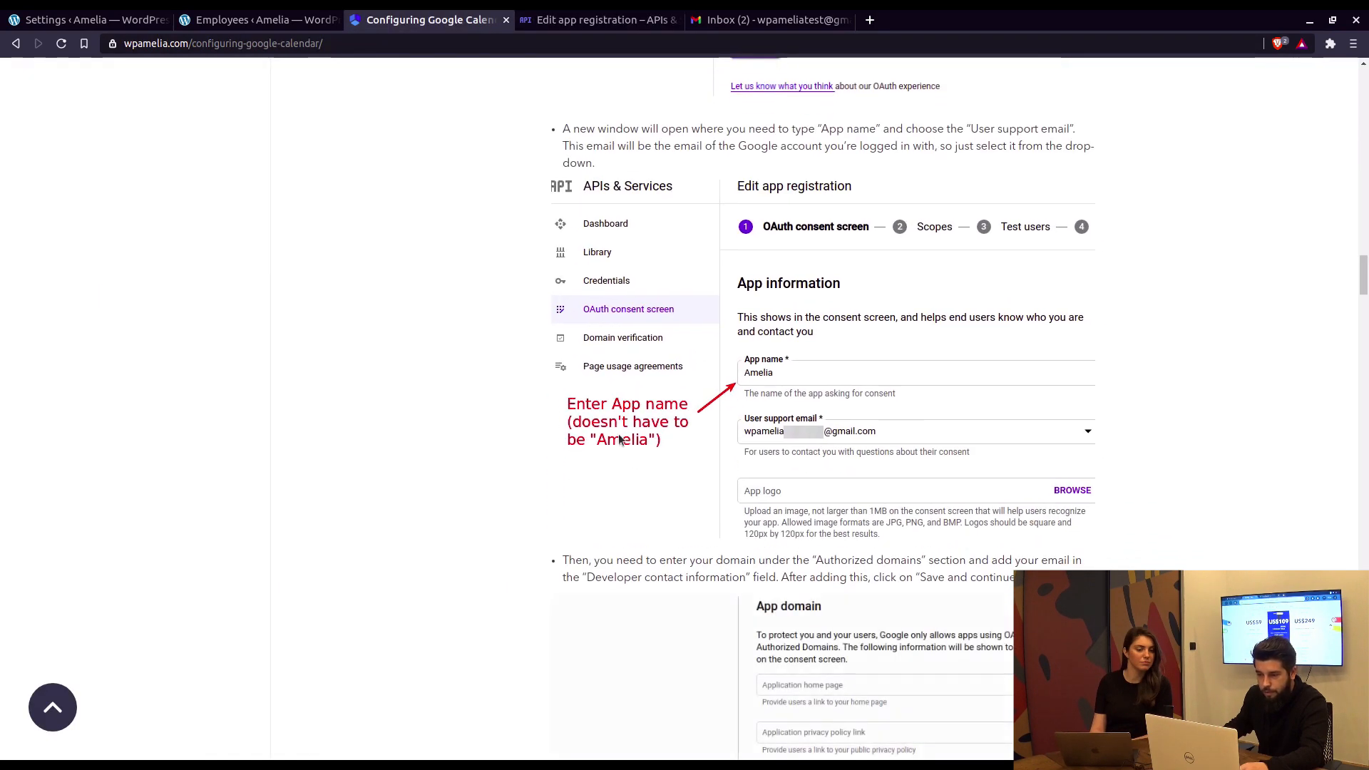
{"action": "scroll", "coordinate": [725, 349], "scroll_direction": "down", "scroll_amount": 4}
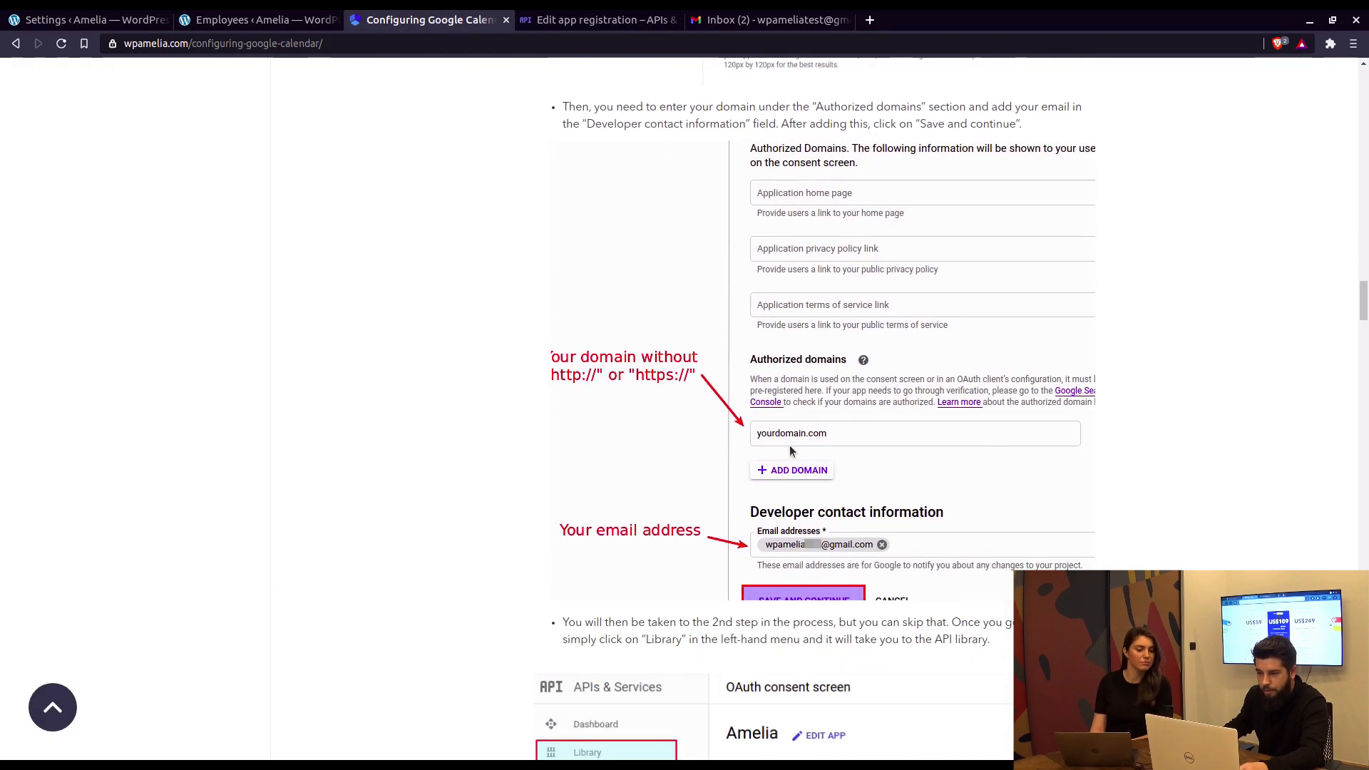
{"action": "left_click", "coordinate": [576, 21]}
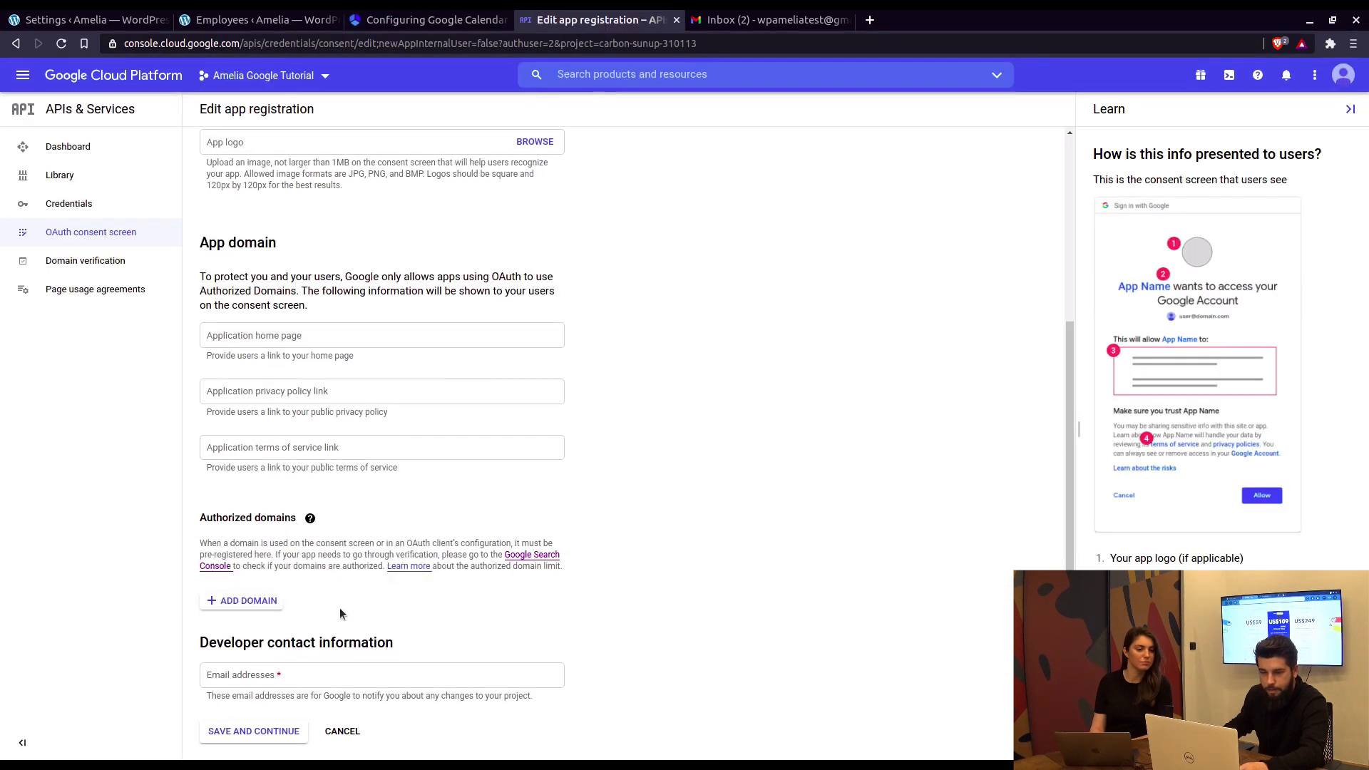
{"action": "left_click", "coordinate": [470, 25]}
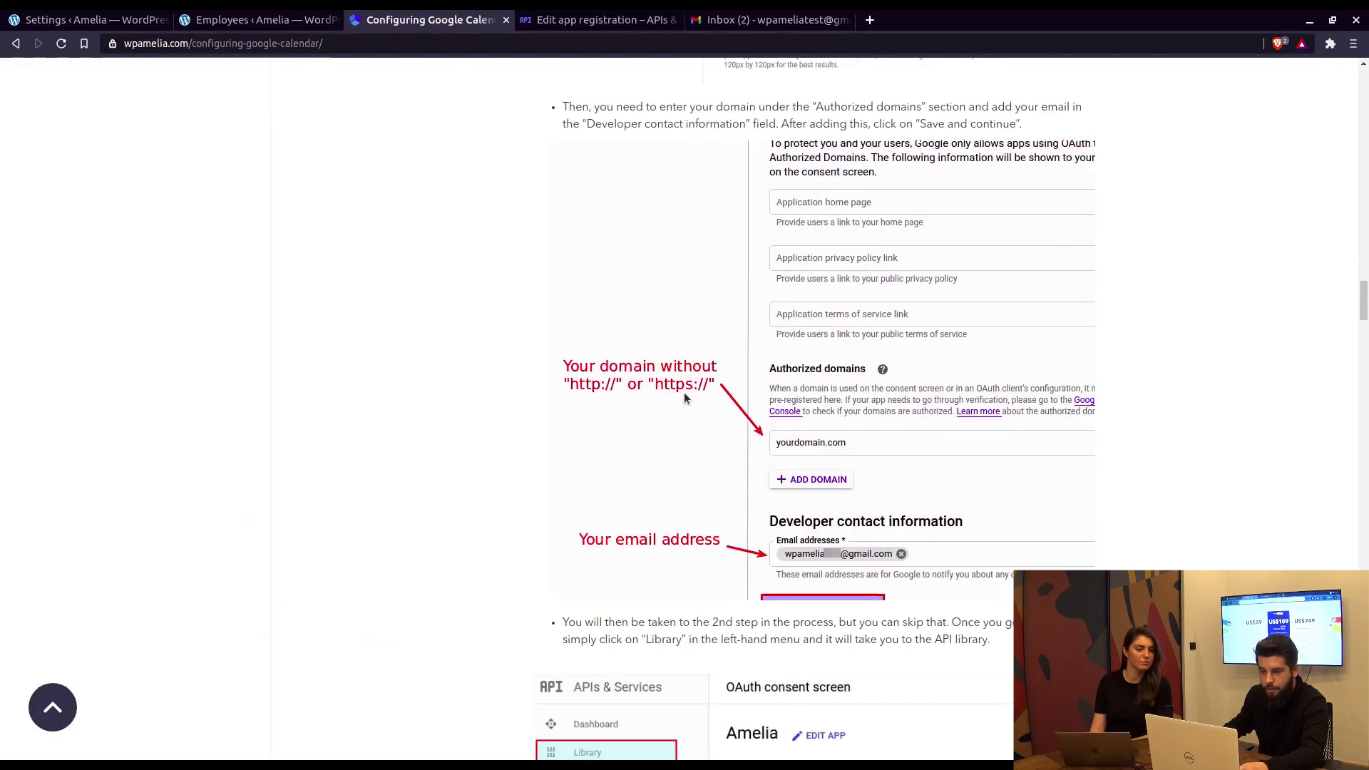
{"action": "scroll", "coordinate": [714, 356], "scroll_direction": "down", "scroll_amount": 4}
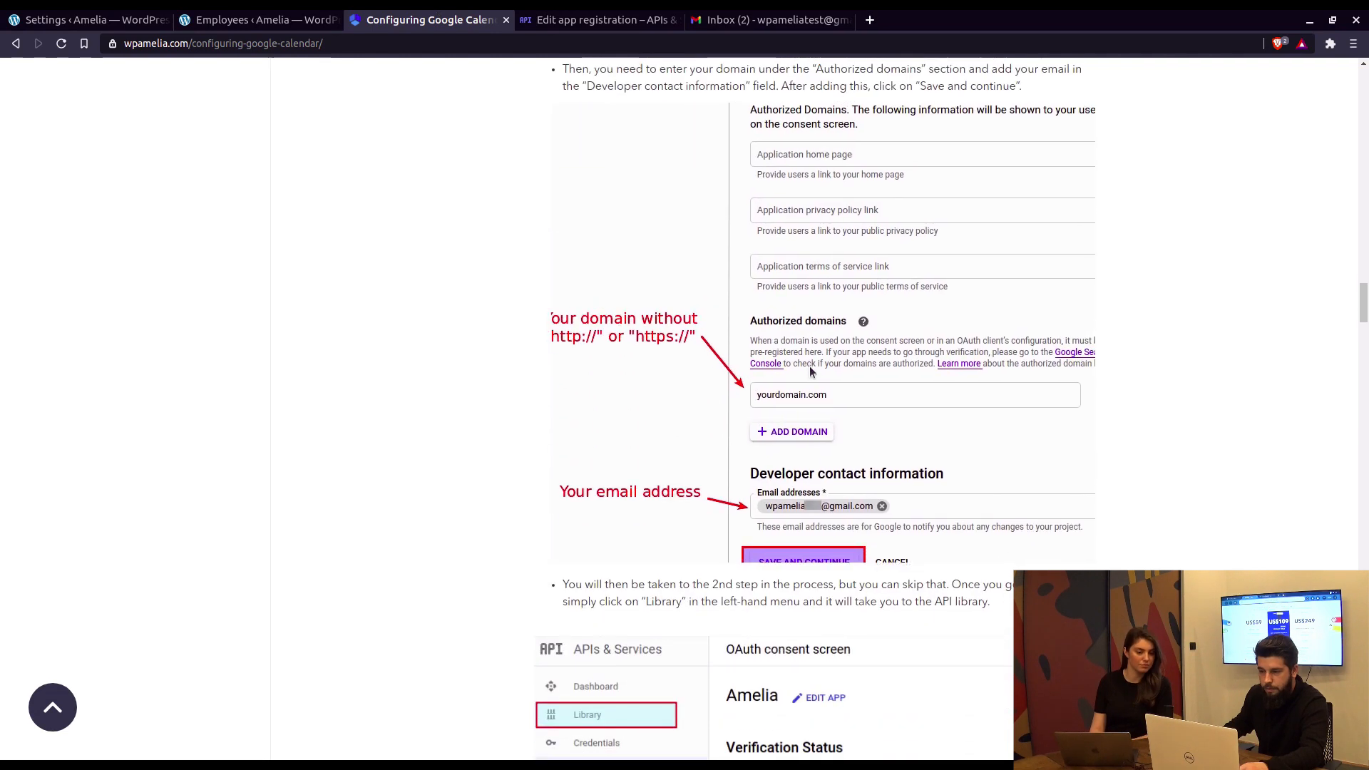
{"action": "left_click", "coordinate": [619, 25]}
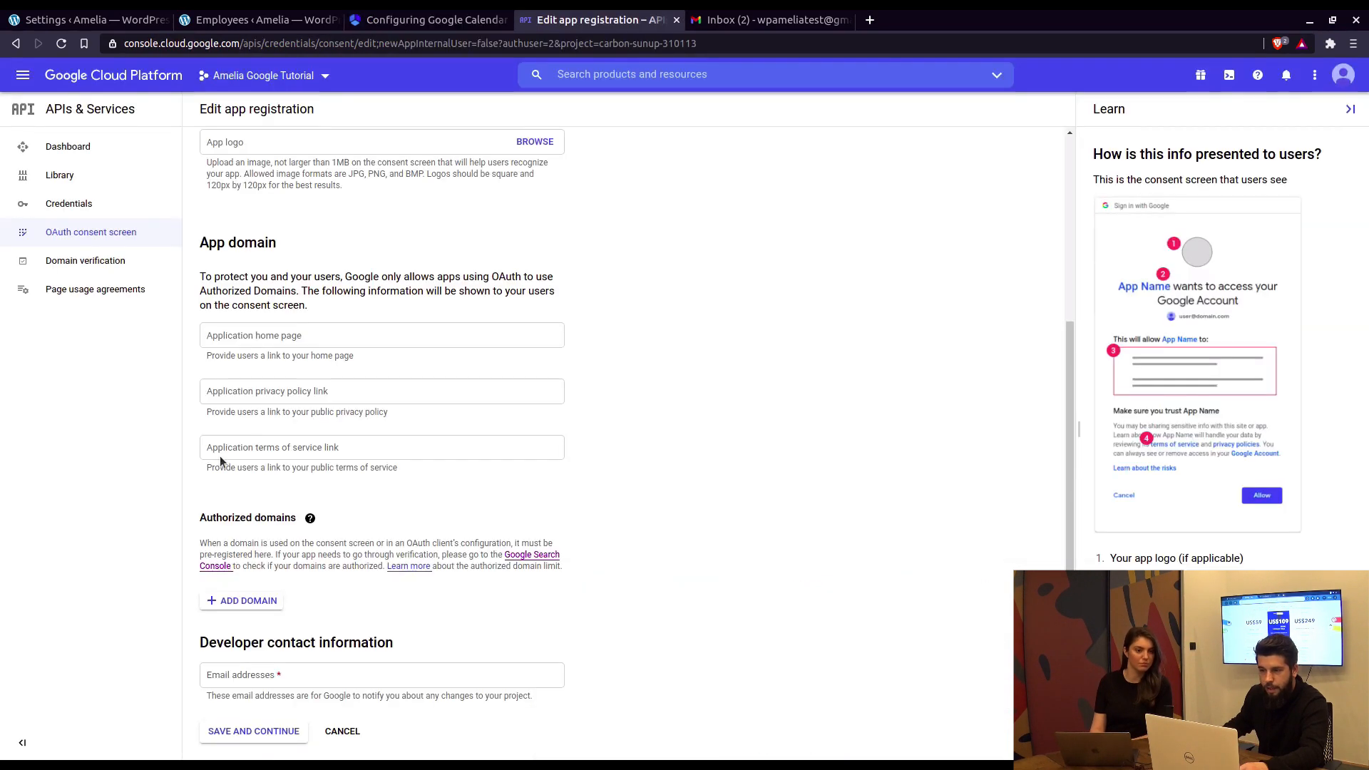
Step: Add wpamelia.com as an authorized domain, copied from the WordPress site's address
{"action": "left_click", "coordinate": [243, 602]}
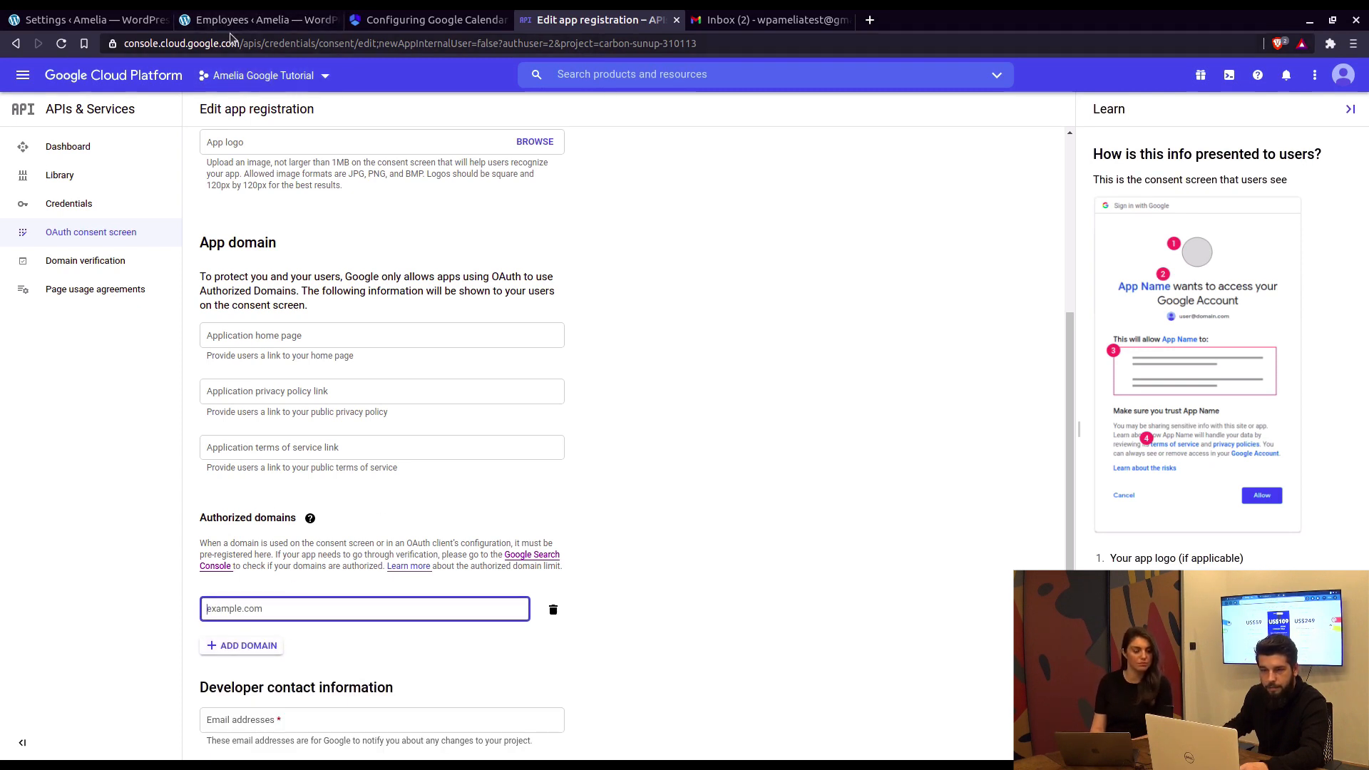
{"action": "left_click", "coordinate": [97, 25]}
{"action": "mouse_move", "coordinate": [207, 46]}
{"action": "left_mouse_down"}
{"action": "mouse_move", "coordinate": [121, 47]}
{"action": "mouse_move", "coordinate": [229, 44]}
{"action": "left_mouse_up"}
{"action": "left_click", "coordinate": [184, 47]}
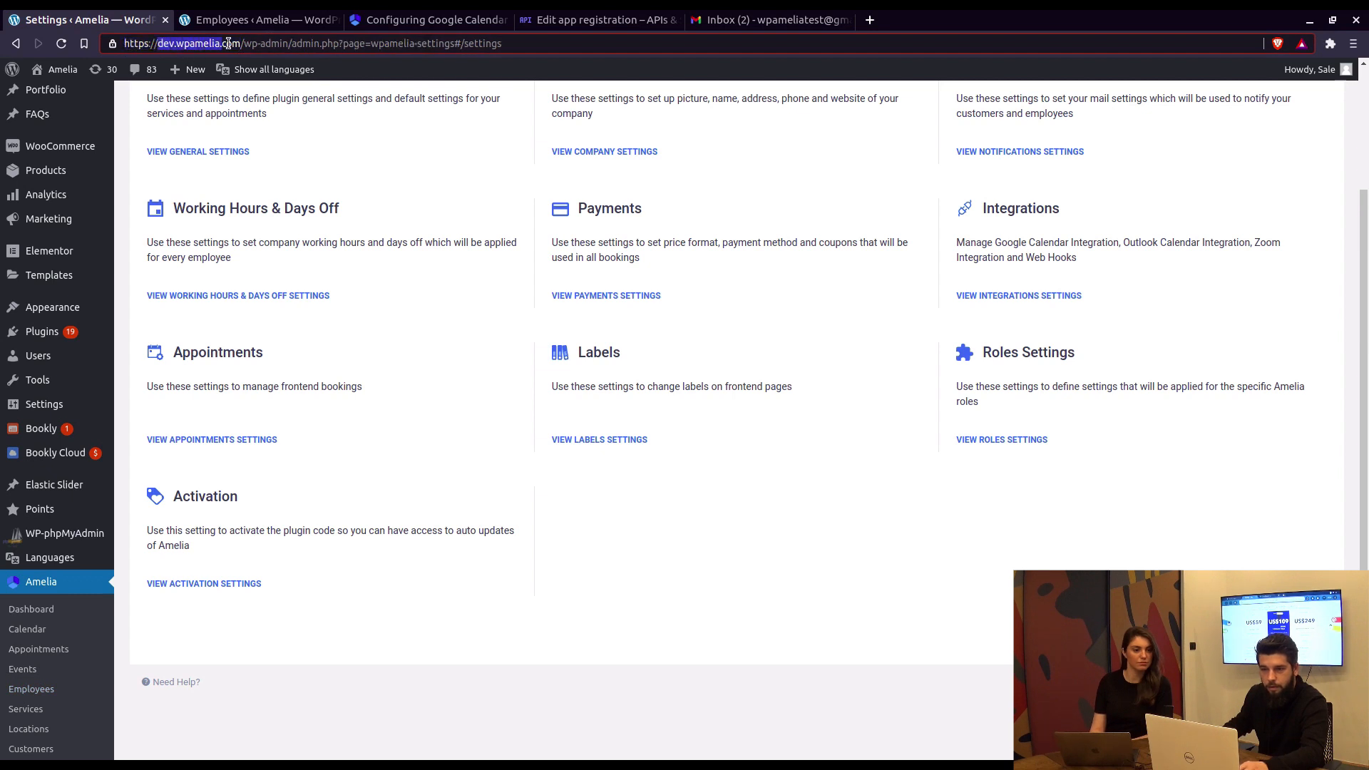
{"action": "left_click", "coordinate": [528, 23]}
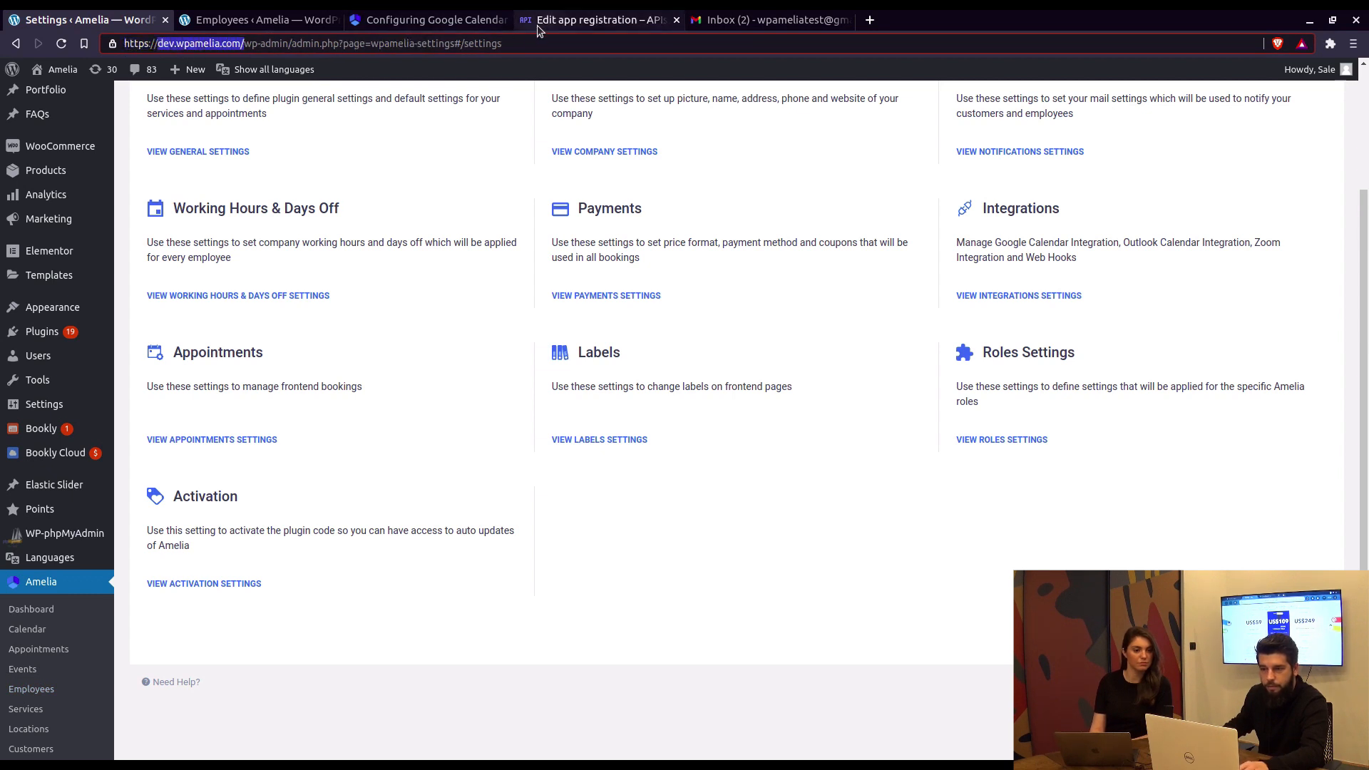
{"action": "type", "text": "dev.wpamelia.com"}
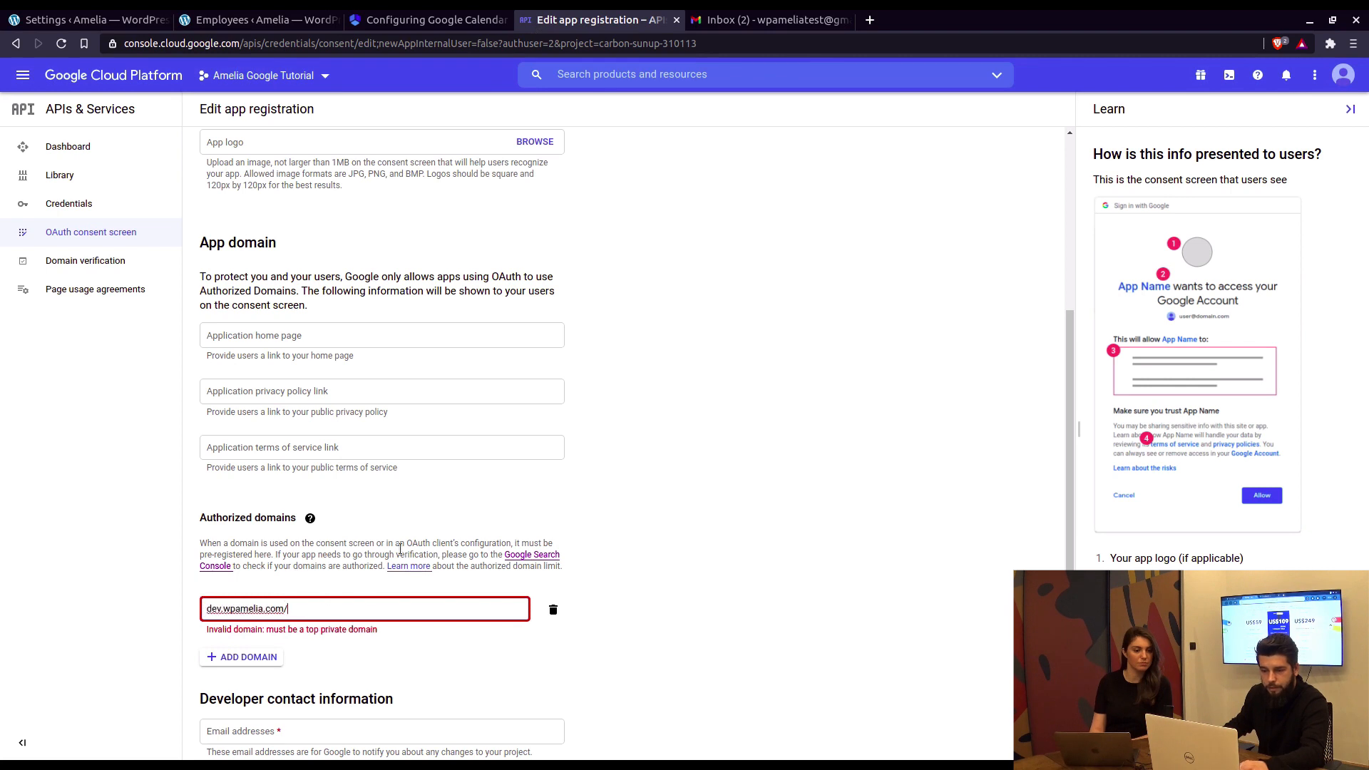
{"action": "left_click", "coordinate": [592, 637]}
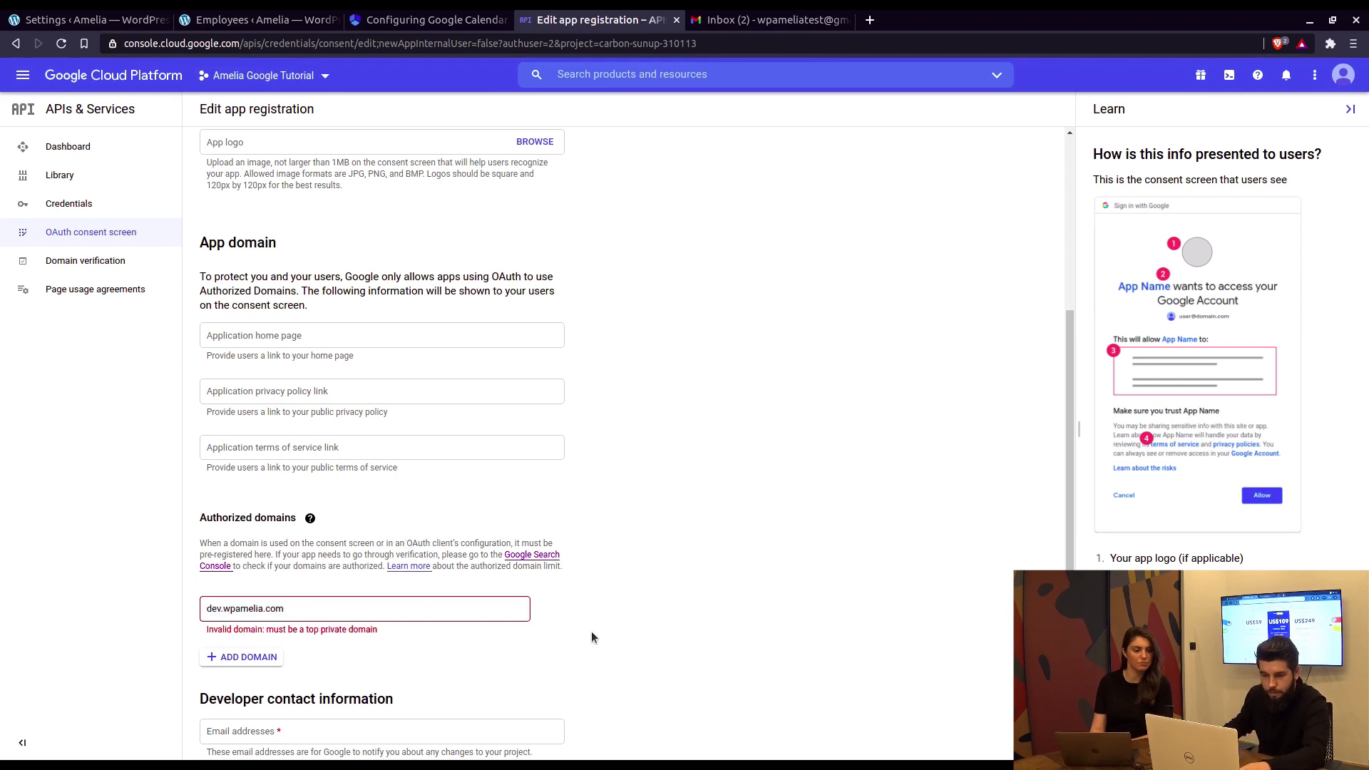
{"action": "left_click", "coordinate": [251, 612]}
{"action": "scroll", "coordinate": [326, 570], "scroll_direction": "down", "scroll_amount": 1}
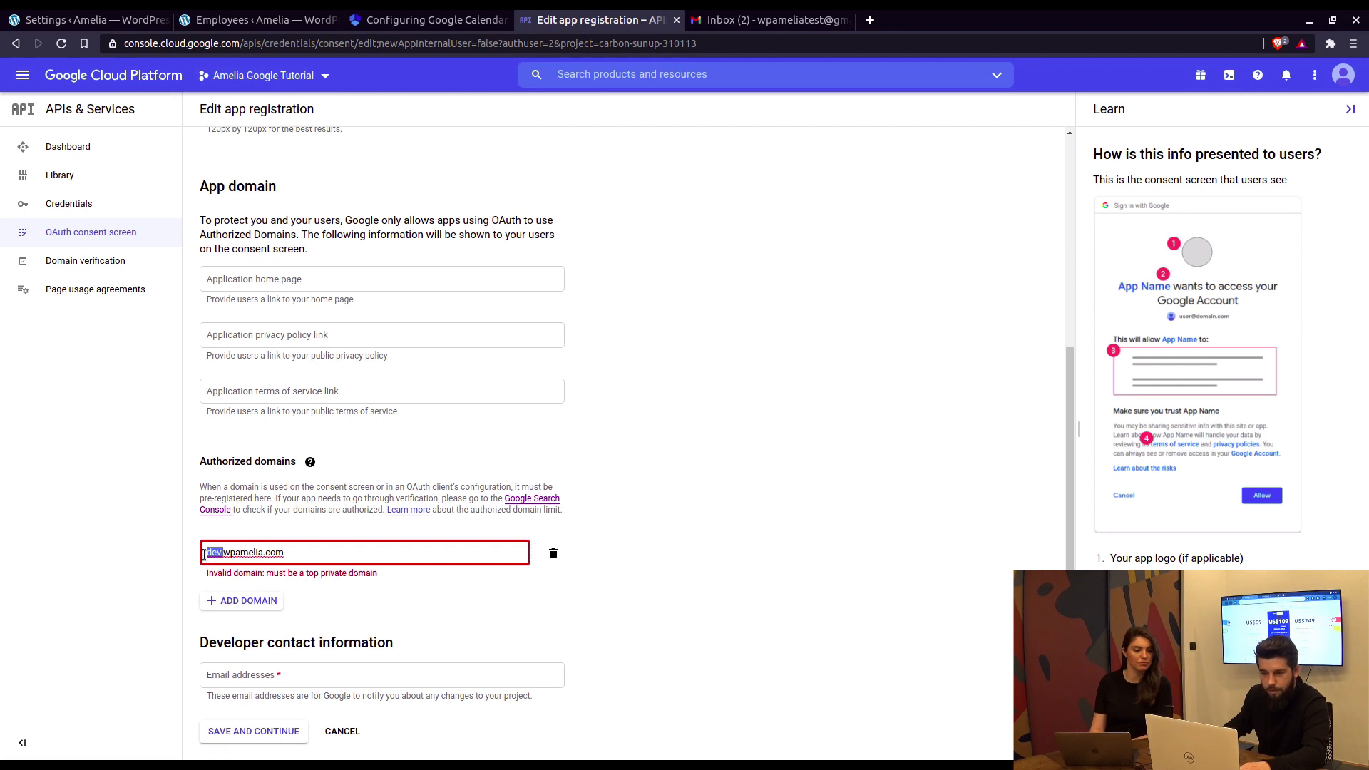
{"action": "key", "text": "BackSpace"}
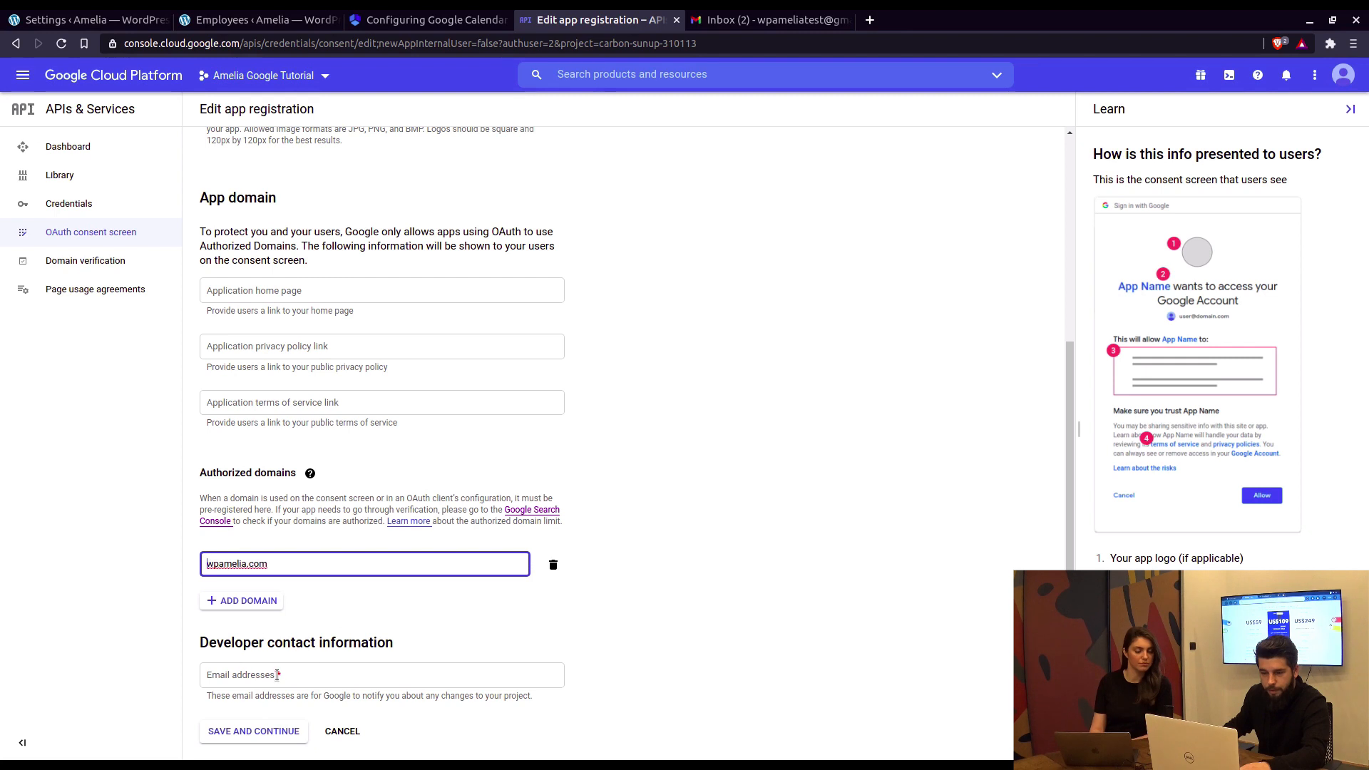
Step: Enter the developer contact email and check the guide for the next step
{"action": "left_click", "coordinate": [337, 673]}
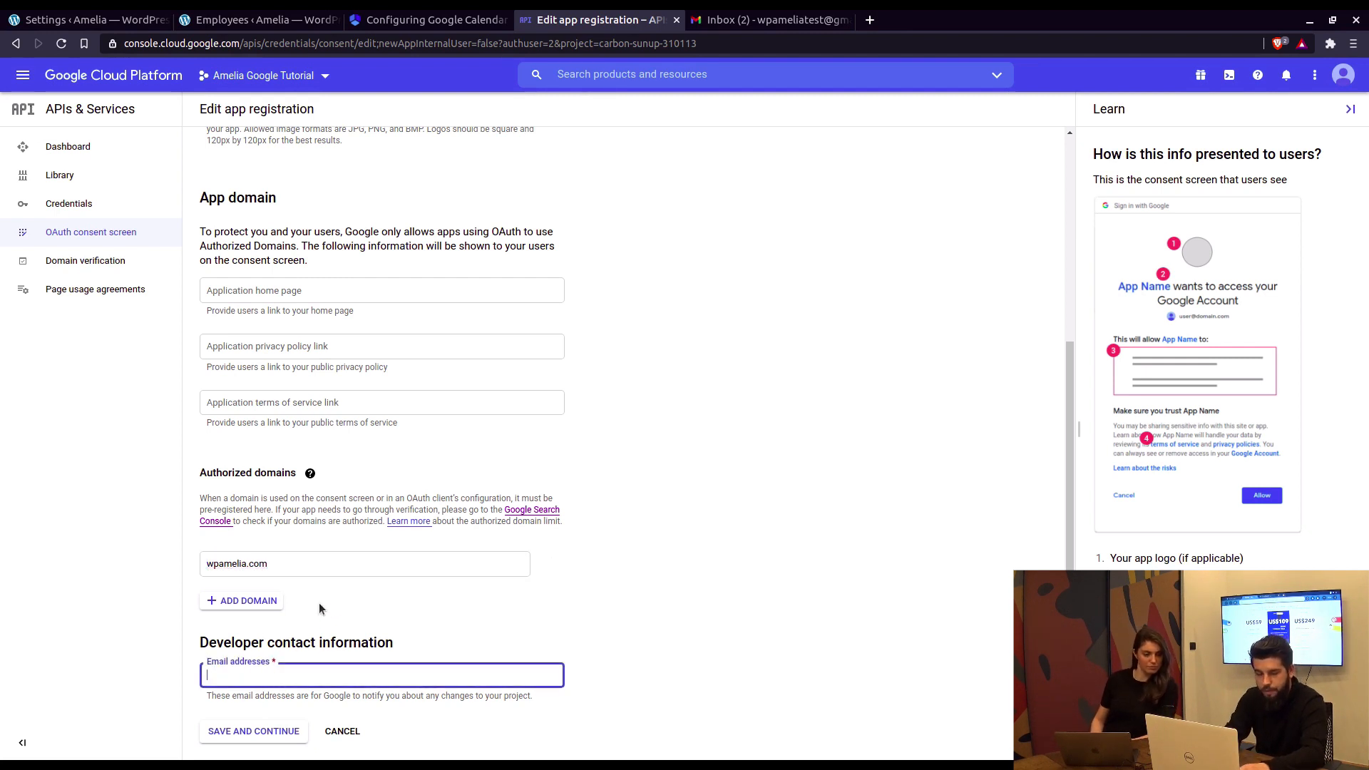
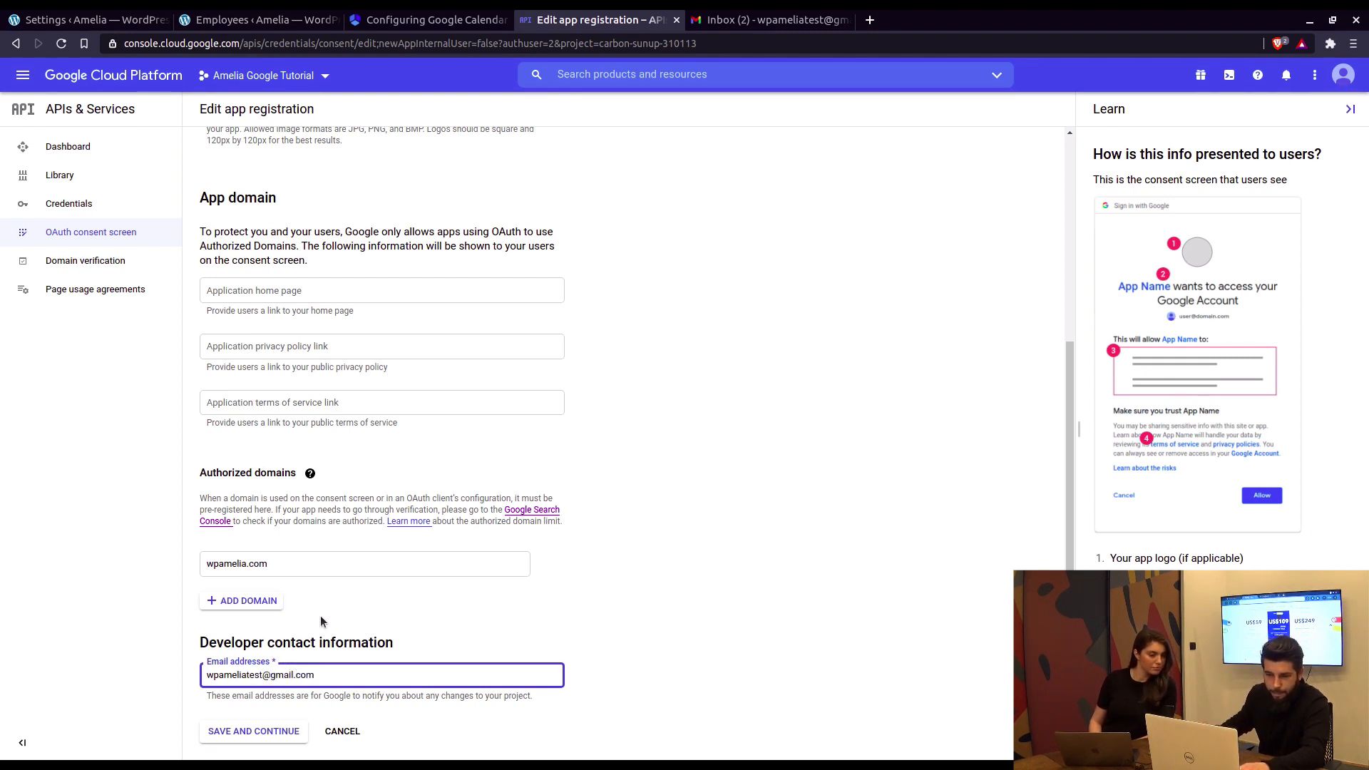
{"action": "scroll", "coordinate": [342, 460], "scroll_direction": "up", "scroll_amount": 3}
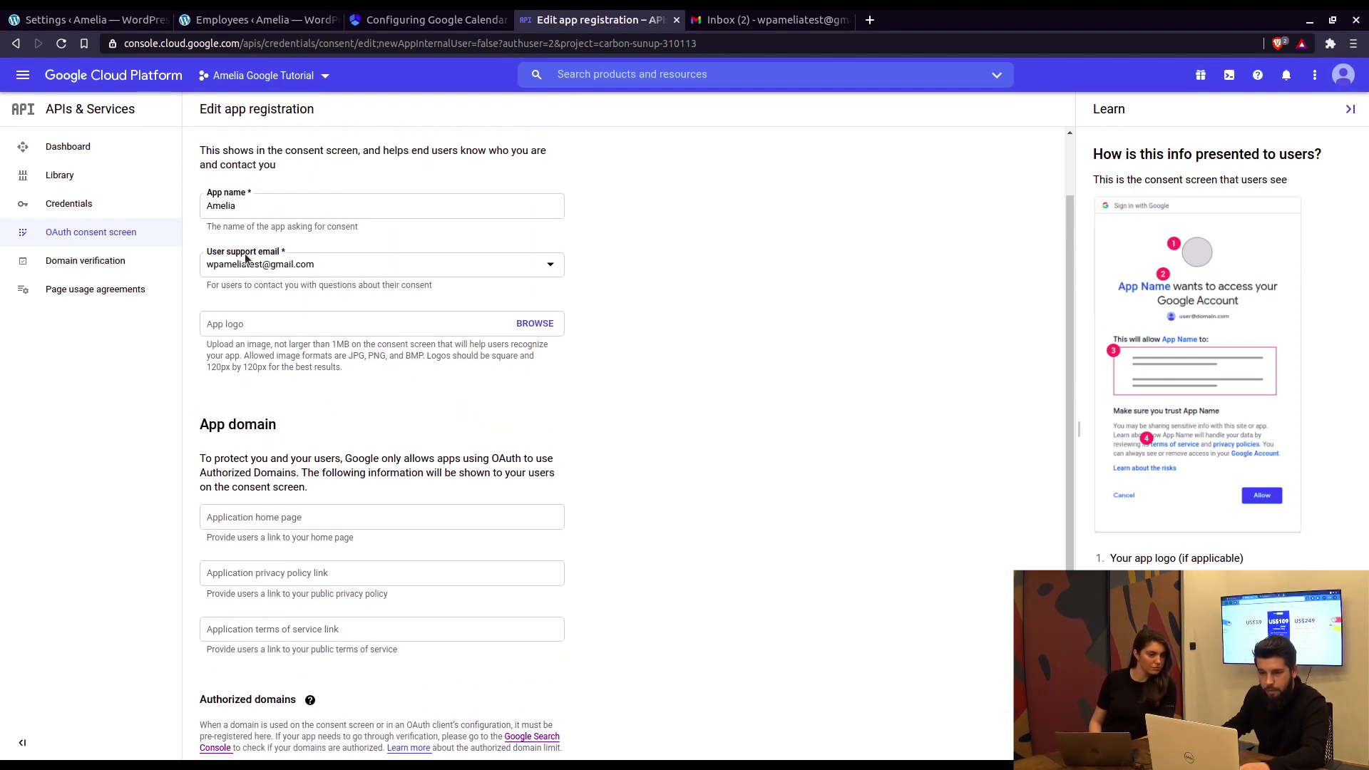
{"action": "scroll", "coordinate": [299, 670], "scroll_direction": "down", "scroll_amount": 3}
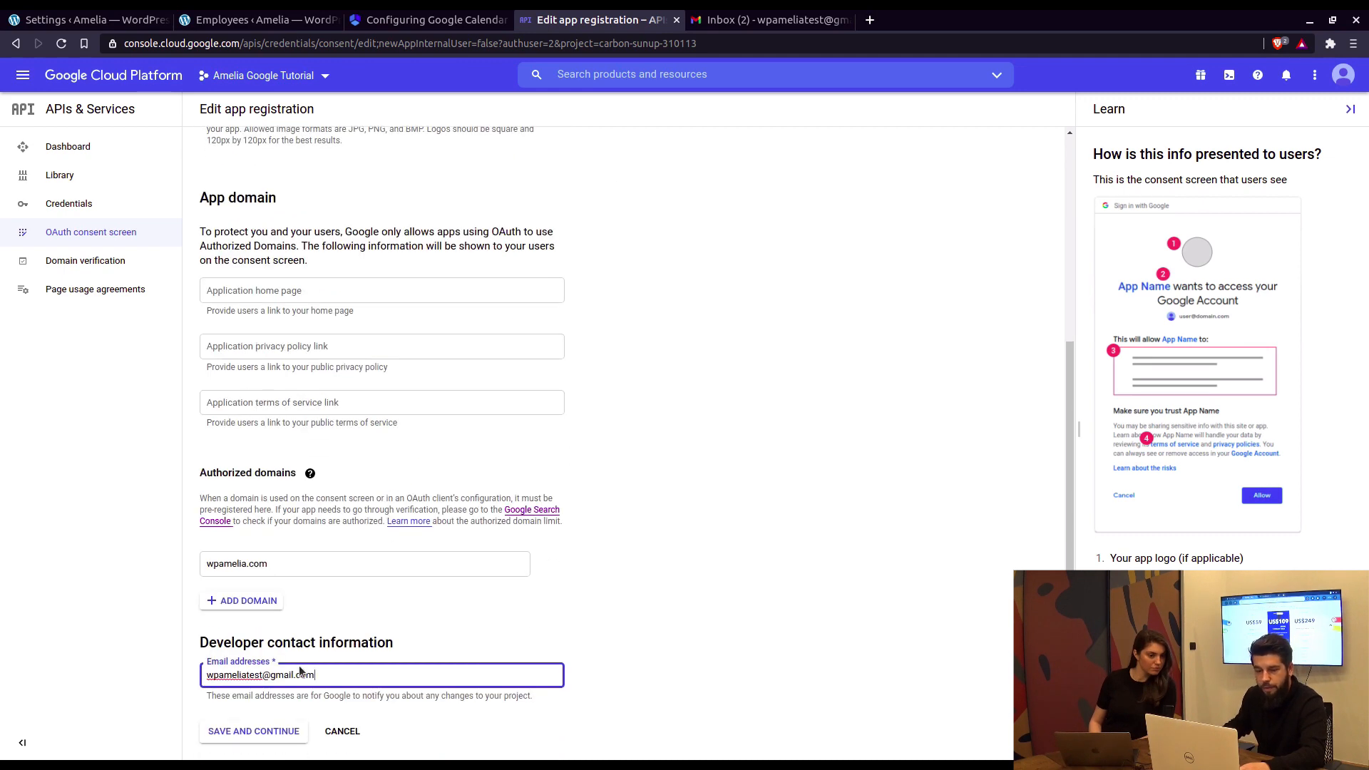
{"action": "scroll", "coordinate": [398, 473], "scroll_direction": "up", "scroll_amount": 4}
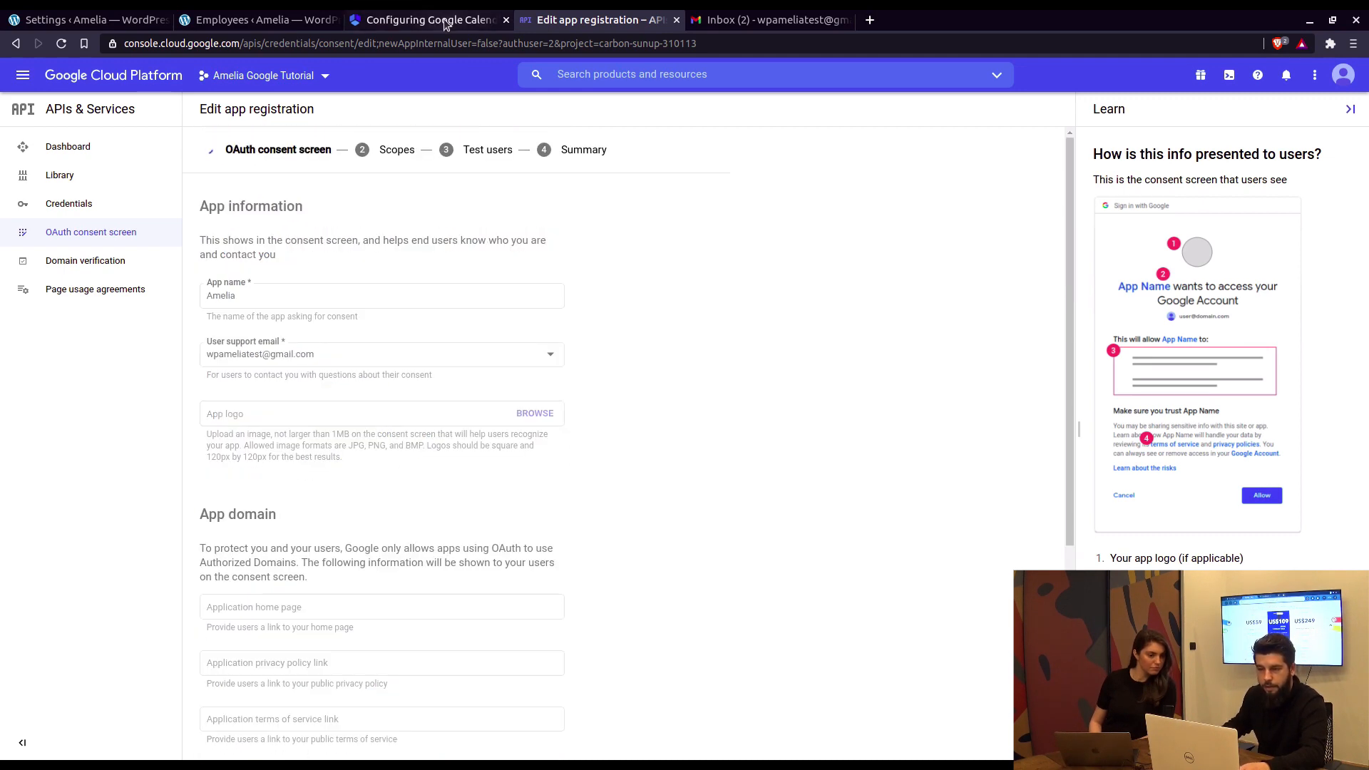
{"action": "left_click", "coordinate": [443, 18]}
{"action": "scroll", "coordinate": [469, 402], "scroll_direction": "down", "scroll_amount": 3}
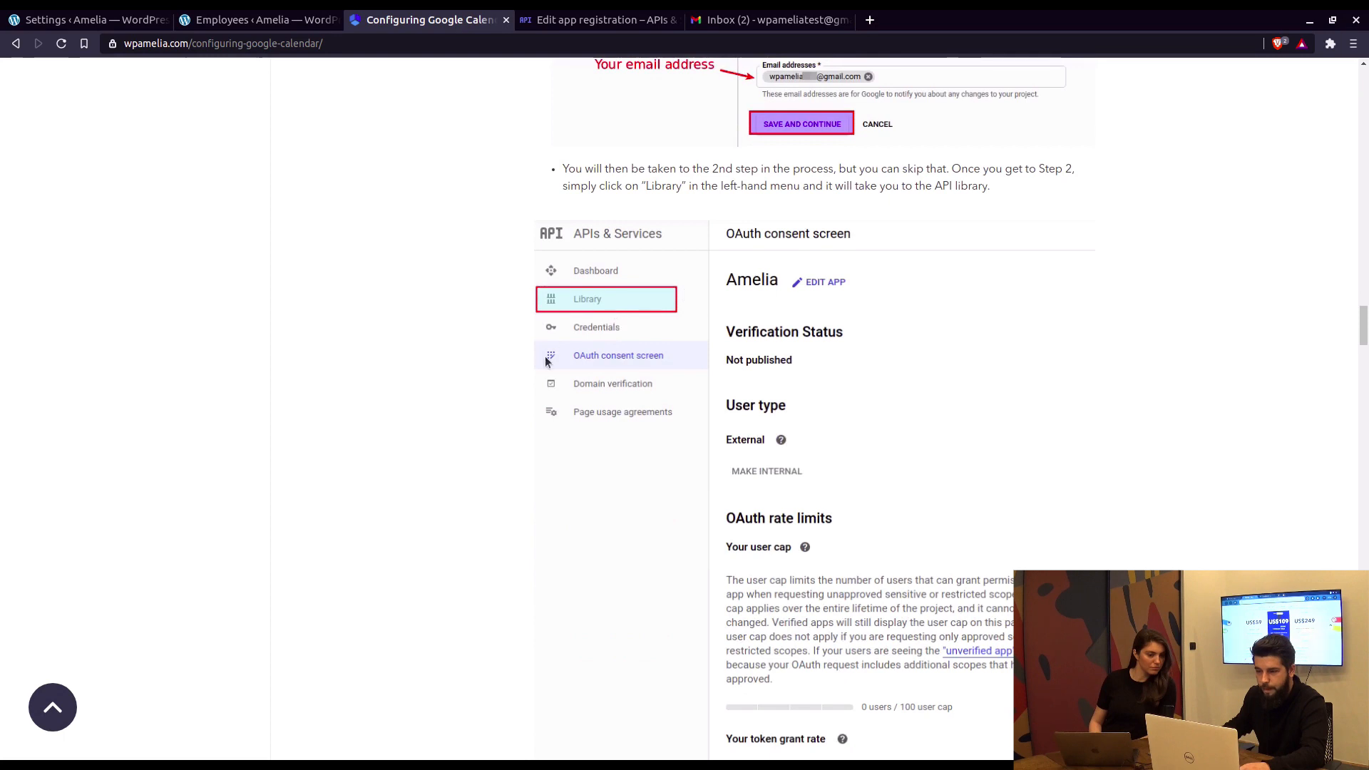
{"action": "scroll", "coordinate": [762, 366], "scroll_direction": "down", "scroll_amount": 3}
{"action": "scroll", "coordinate": [770, 140], "scroll_direction": "up", "scroll_amount": 1}
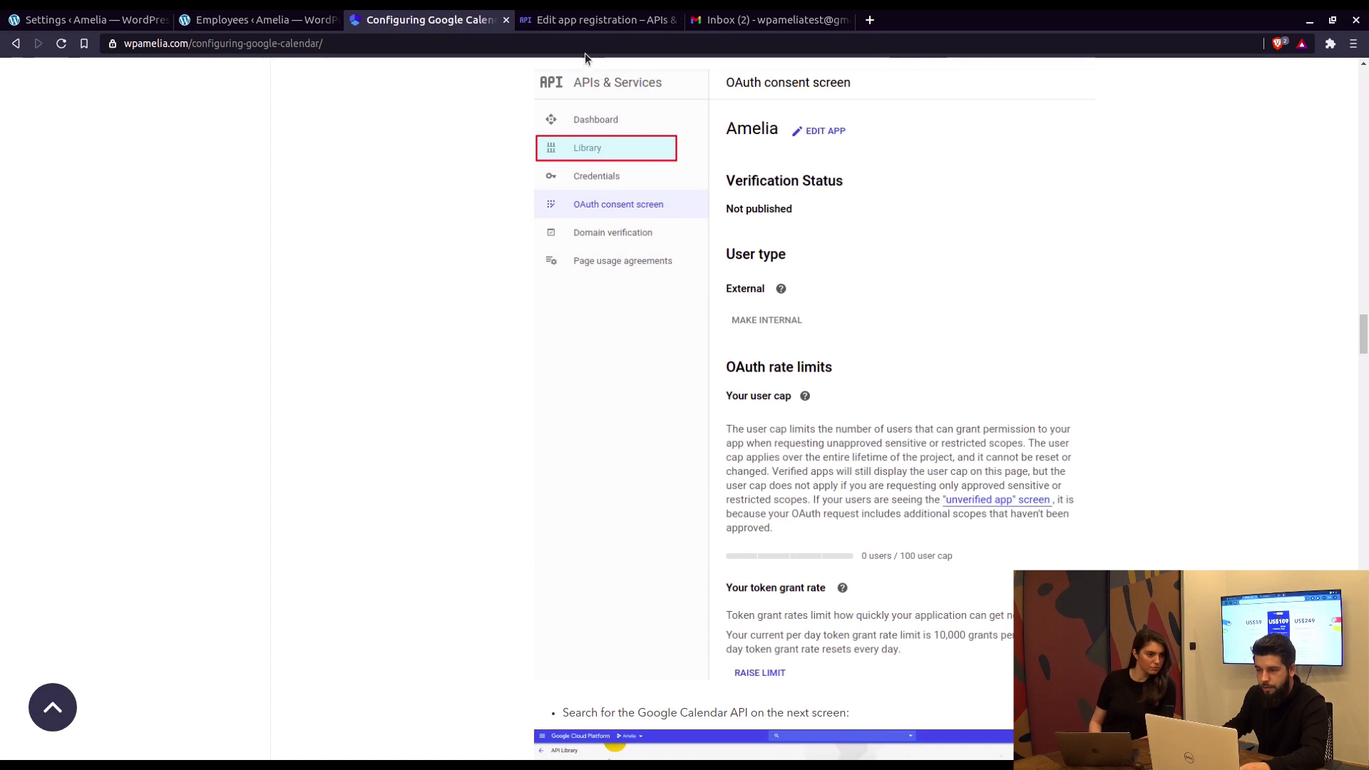
Step: Skip the Scopes step without adding scopes and go to the API Library
{"action": "left_click", "coordinate": [592, 20]}
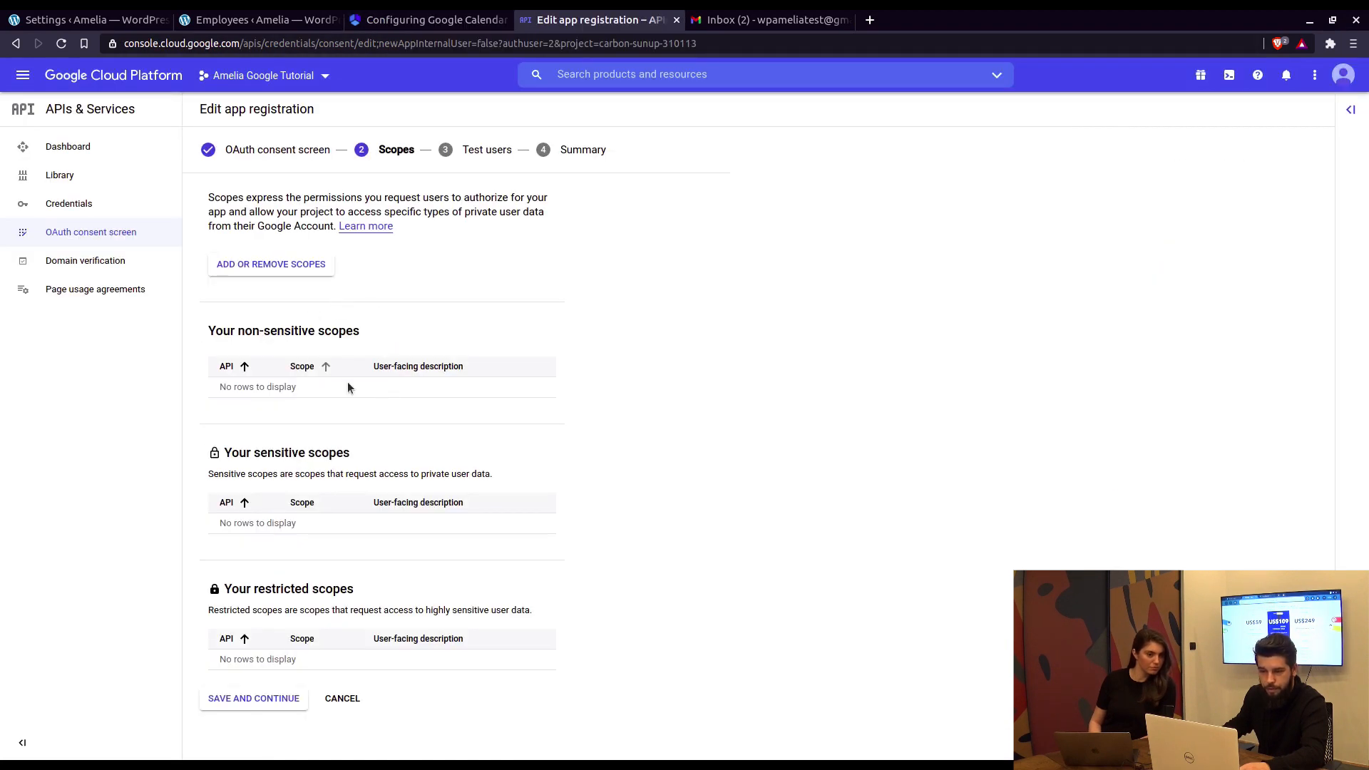
{"action": "left_click", "coordinate": [260, 698]}
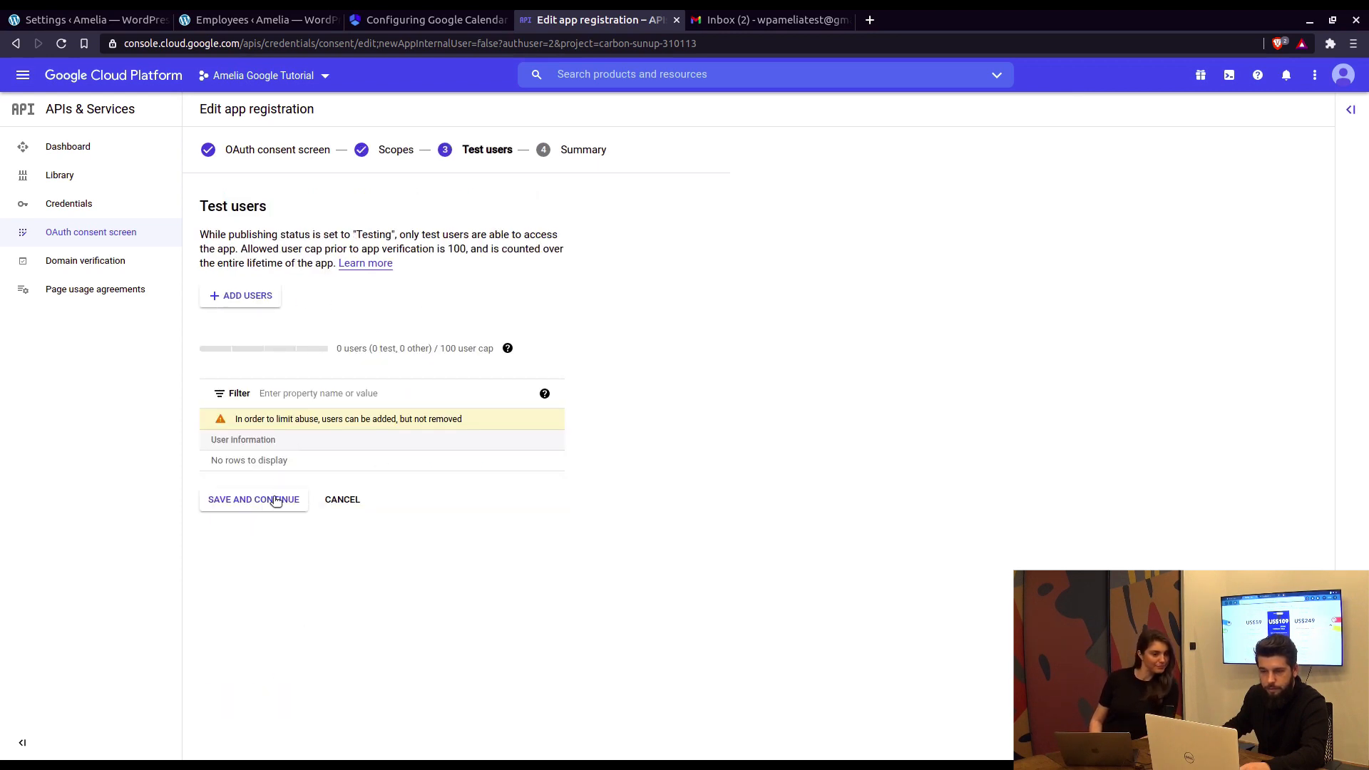
{"action": "left_click", "coordinate": [70, 179]}
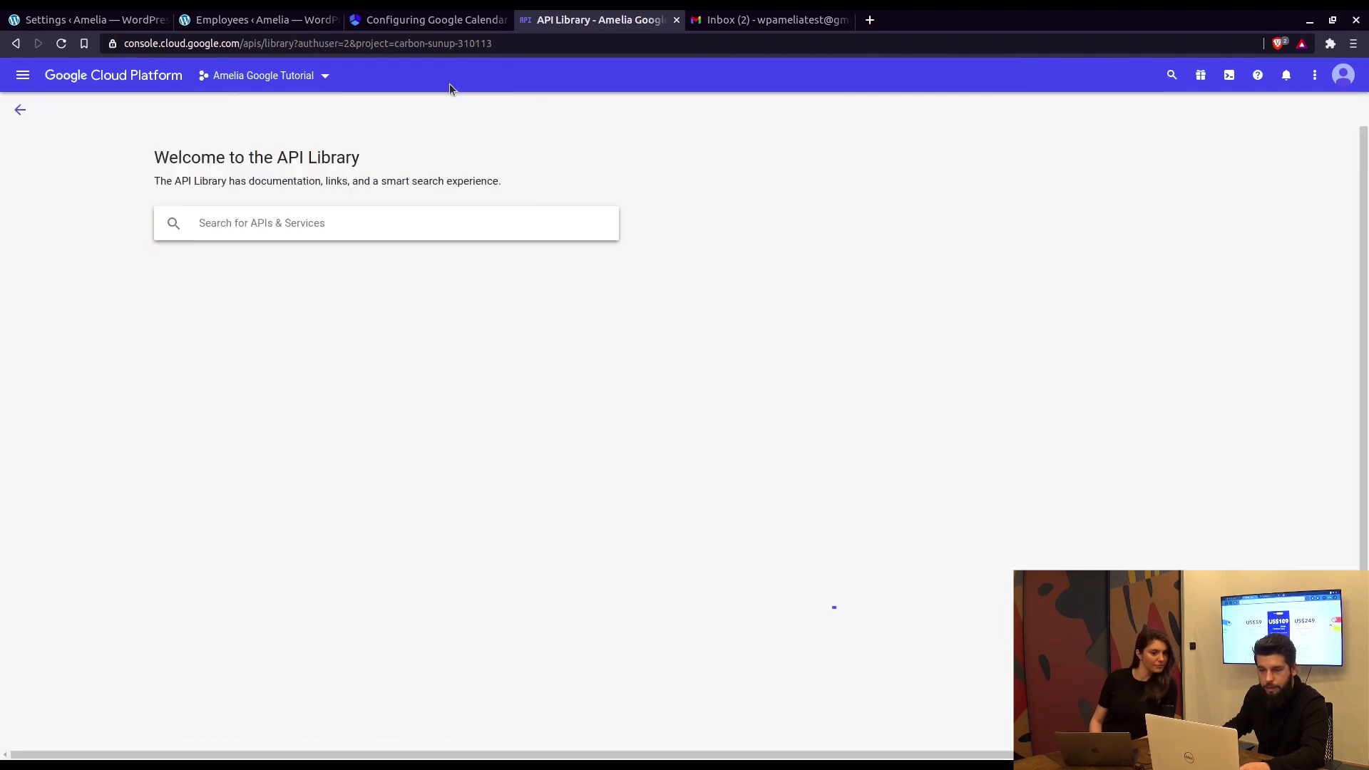
{"action": "left_click", "coordinate": [420, 21]}
{"action": "scroll", "coordinate": [703, 388], "scroll_direction": "down", "scroll_amount": 5}
{"action": "scroll", "coordinate": [712, 358], "scroll_direction": "down", "scroll_amount": 4}
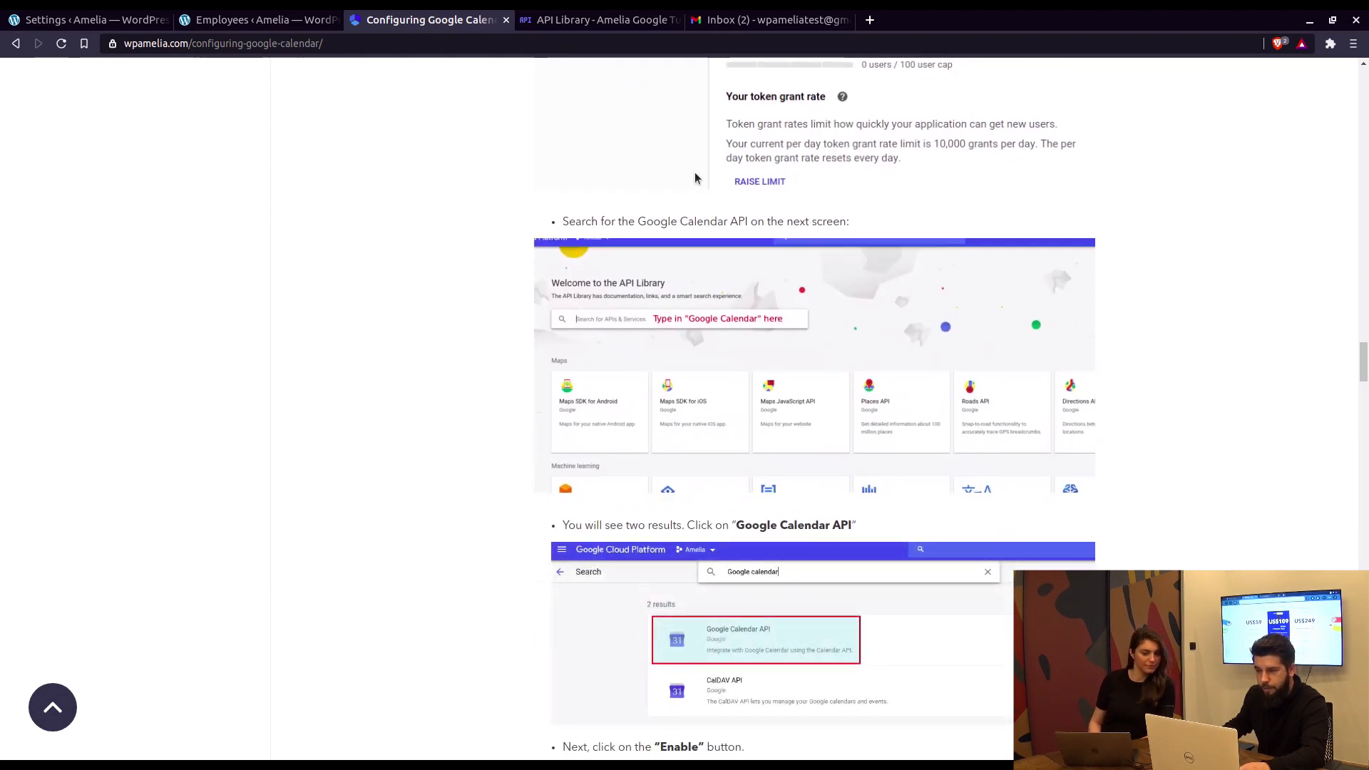
{"action": "left_click", "coordinate": [580, 22]}
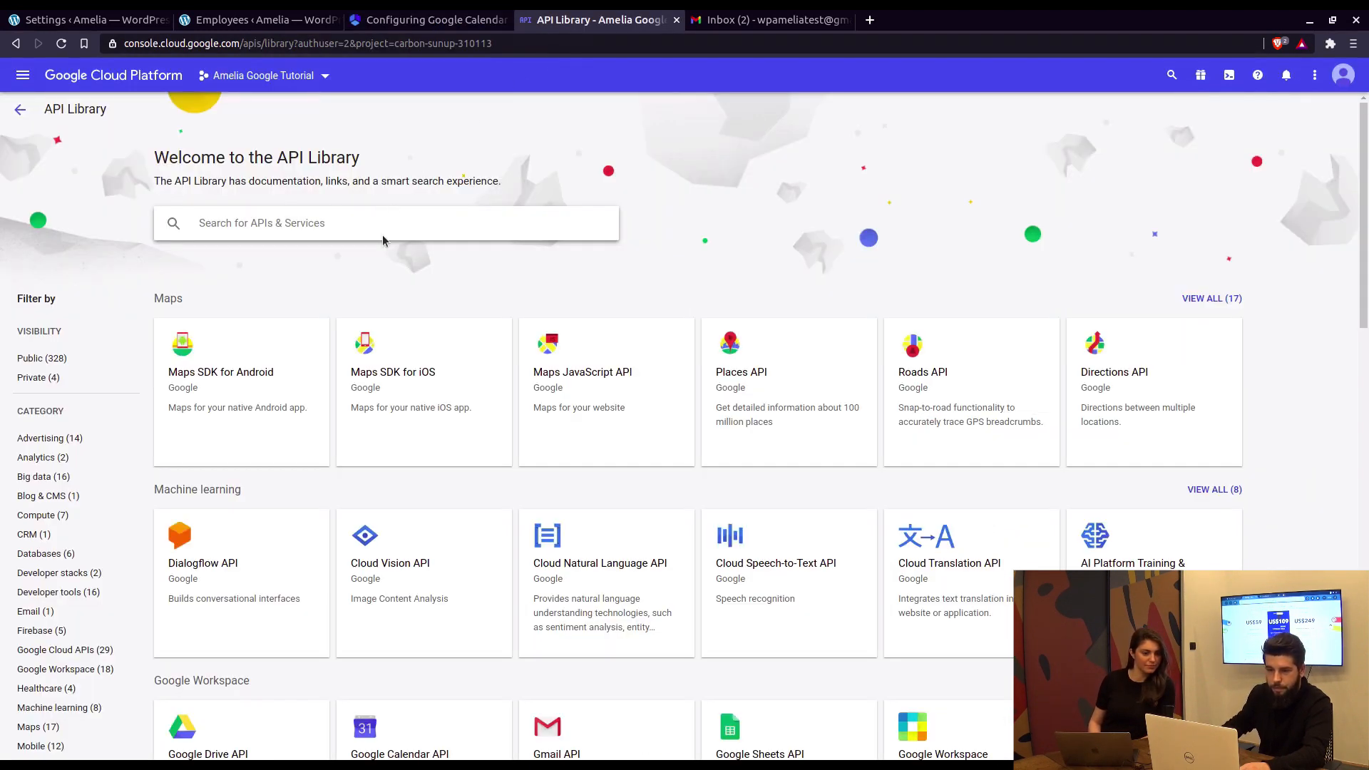
Step: Search the library for Google Calendar API and enable it
{"action": "type", "text": "Google Calen"}
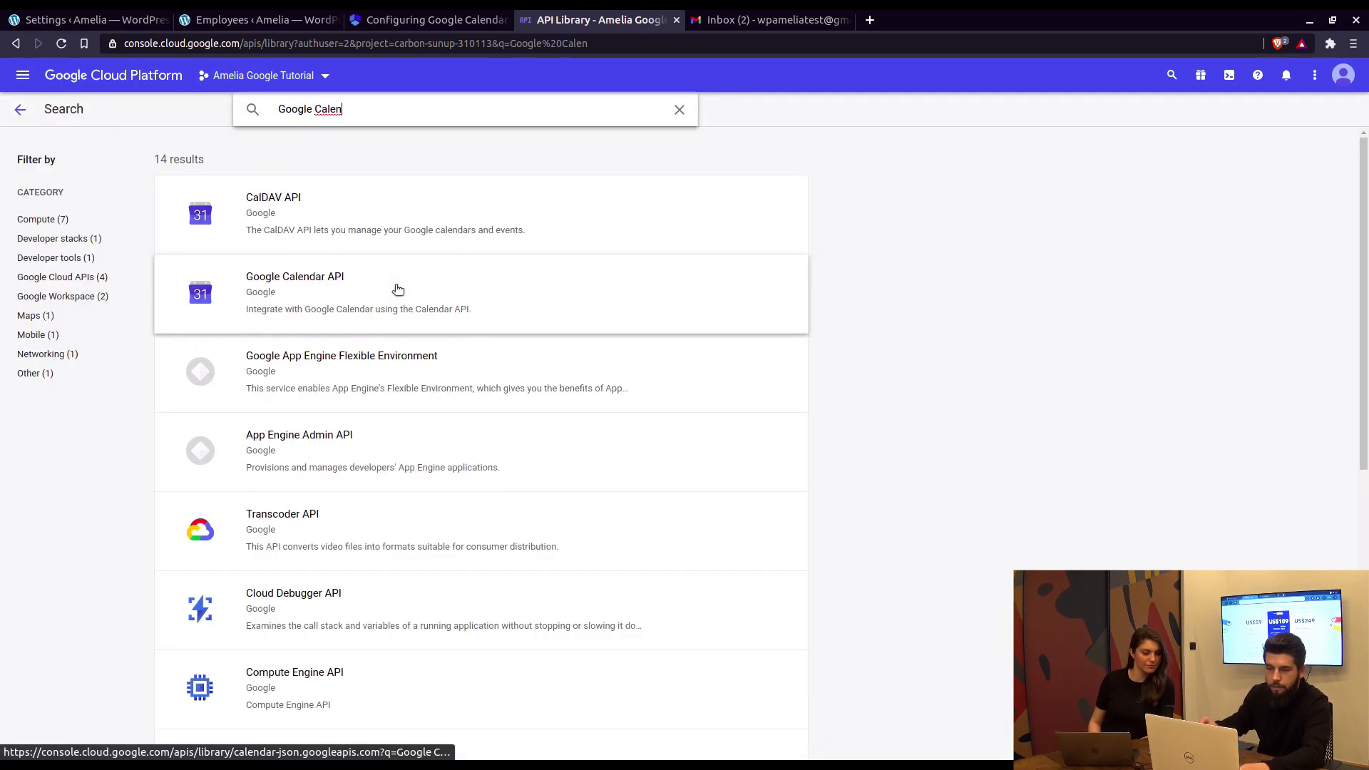
{"action": "left_click", "coordinate": [397, 287]}
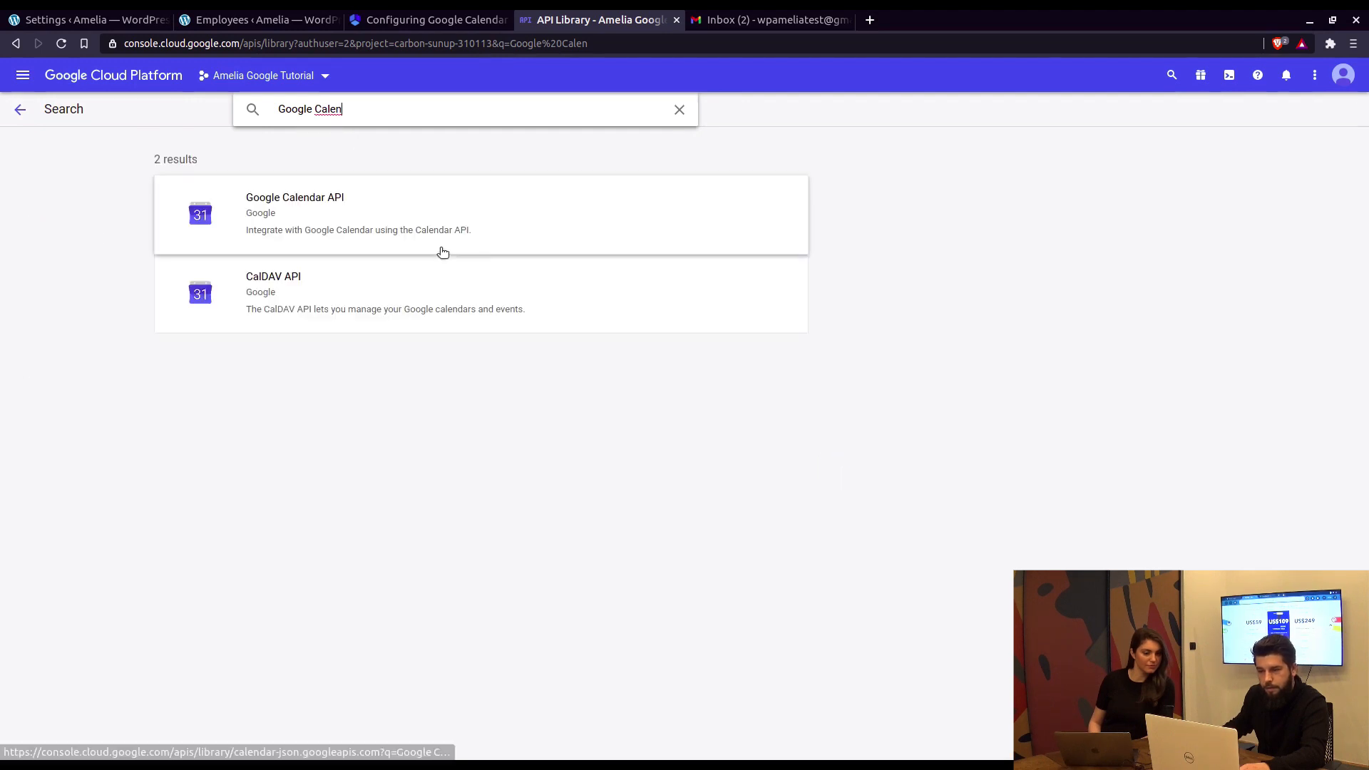
{"action": "left_click", "coordinate": [326, 220]}
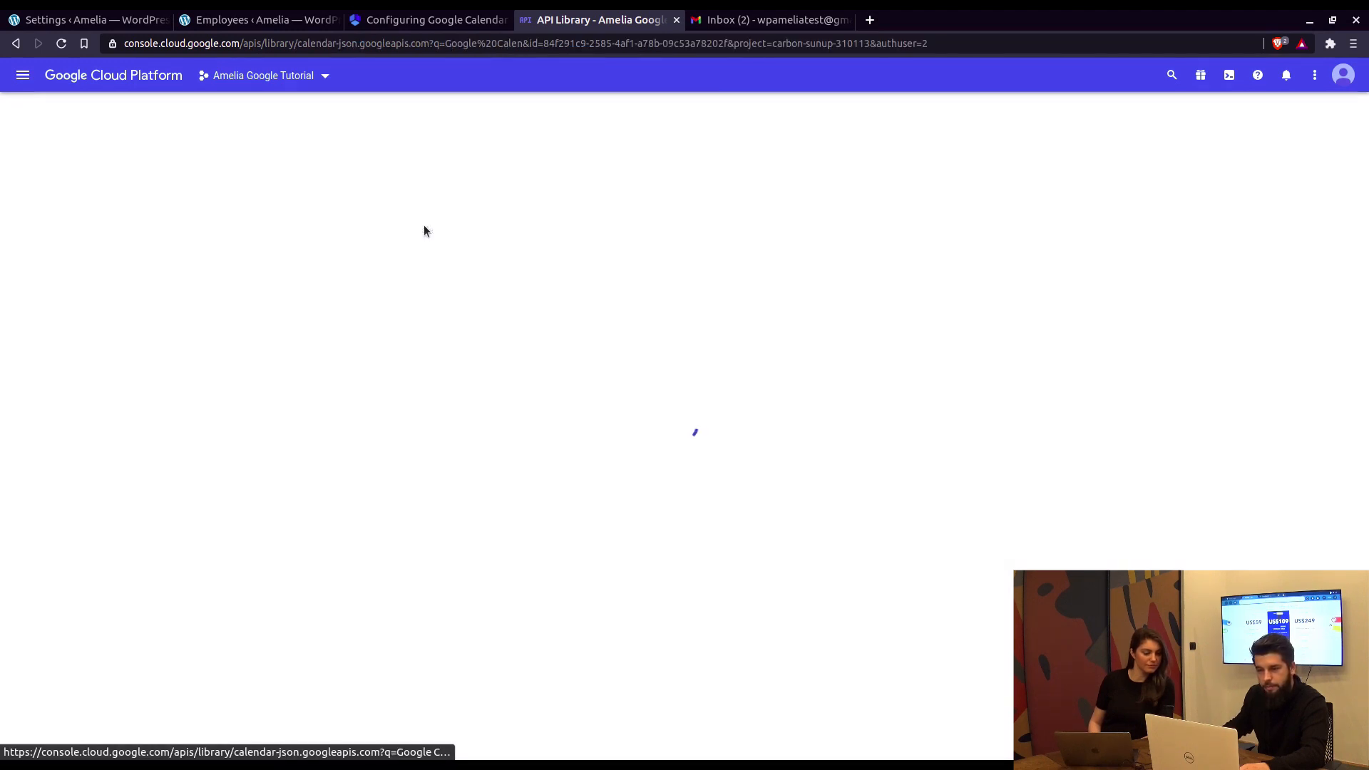
{"action": "left_click", "coordinate": [431, 23]}
{"action": "scroll", "coordinate": [772, 442], "scroll_direction": "down", "scroll_amount": 6}
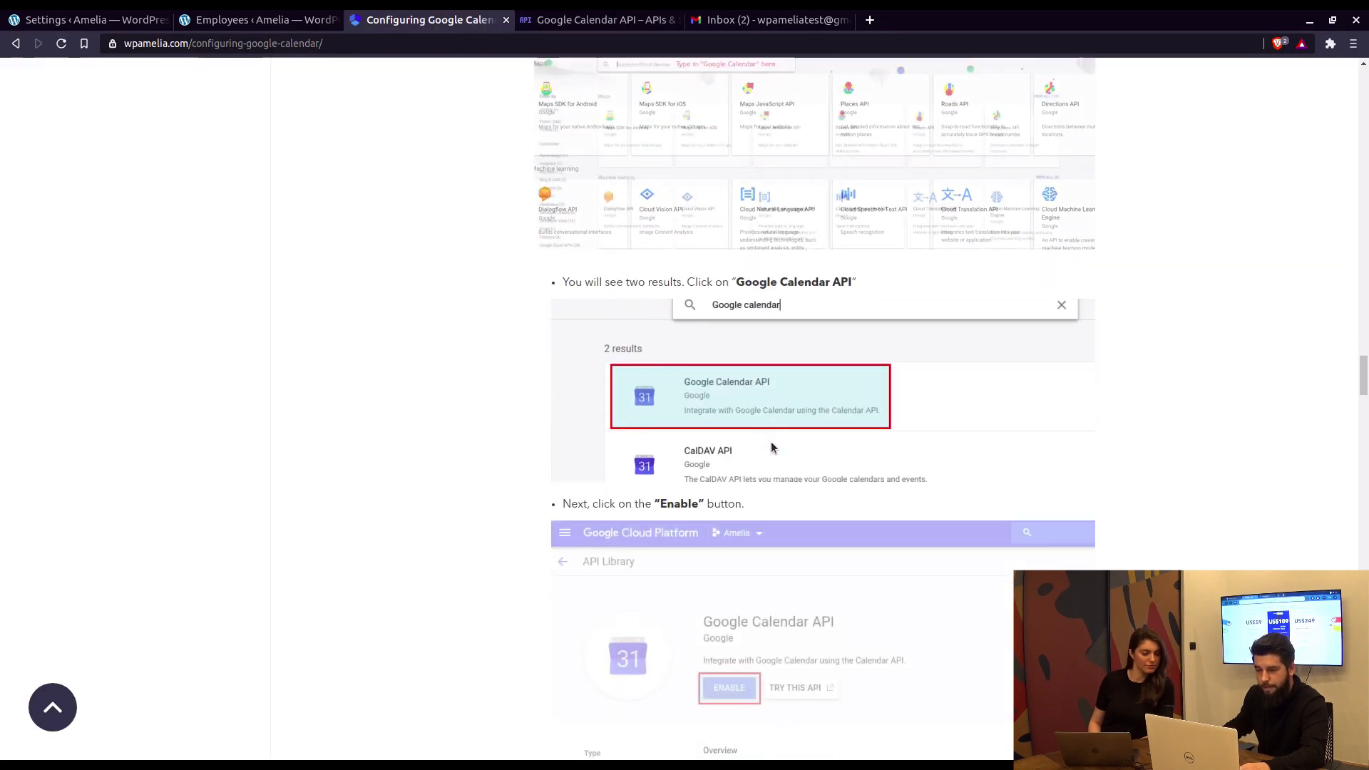
{"action": "left_click", "coordinate": [554, 22]}
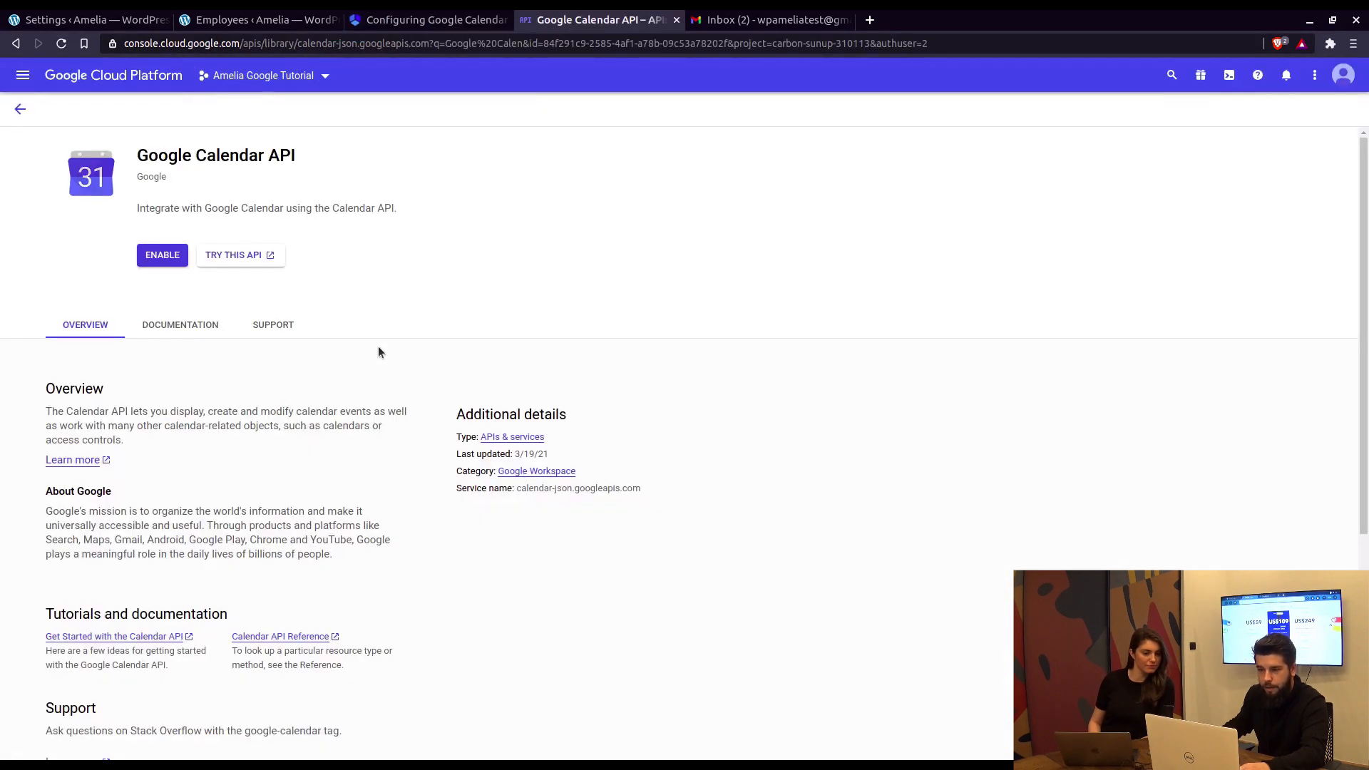
{"action": "left_click", "coordinate": [166, 255]}
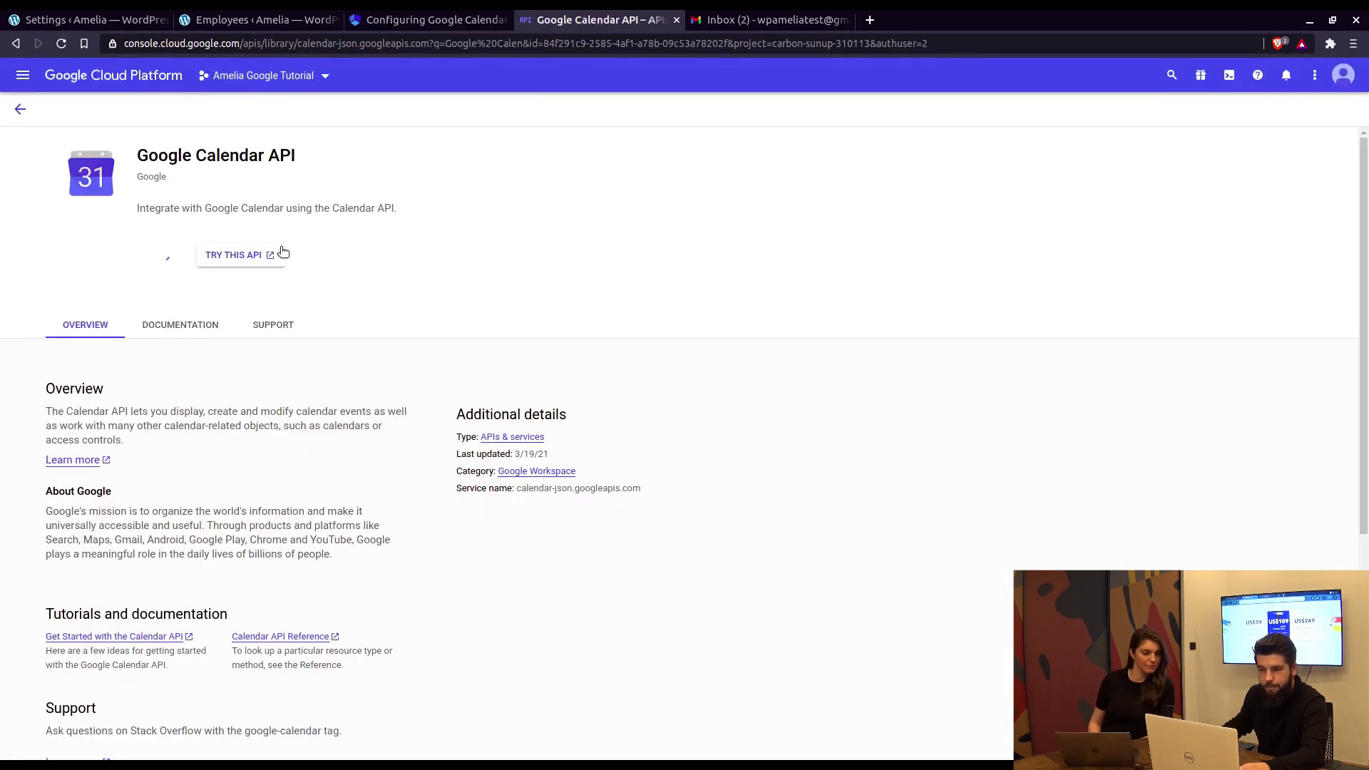
{"action": "left_click", "coordinate": [435, 24]}
{"action": "scroll", "coordinate": [674, 341], "scroll_direction": "down", "scroll_amount": 6}
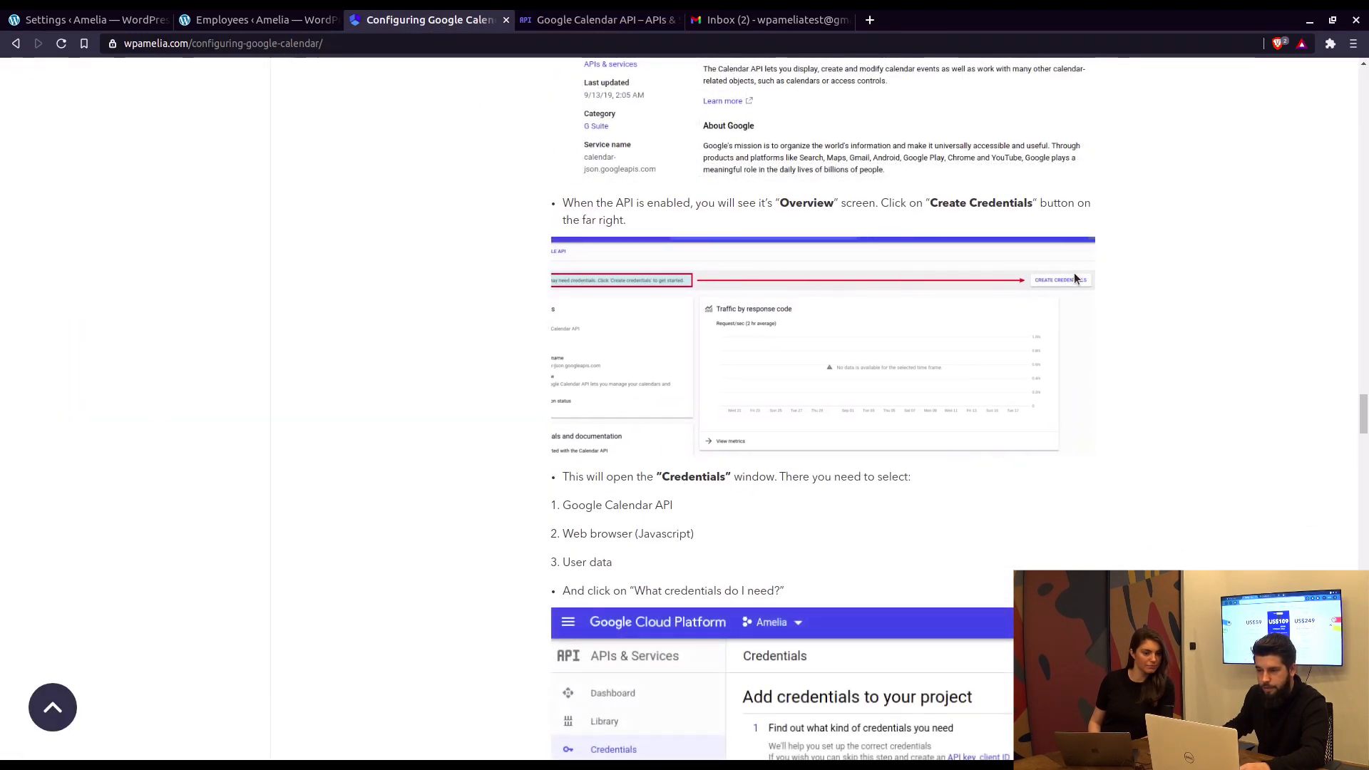
{"action": "left_click", "coordinate": [628, 29]}
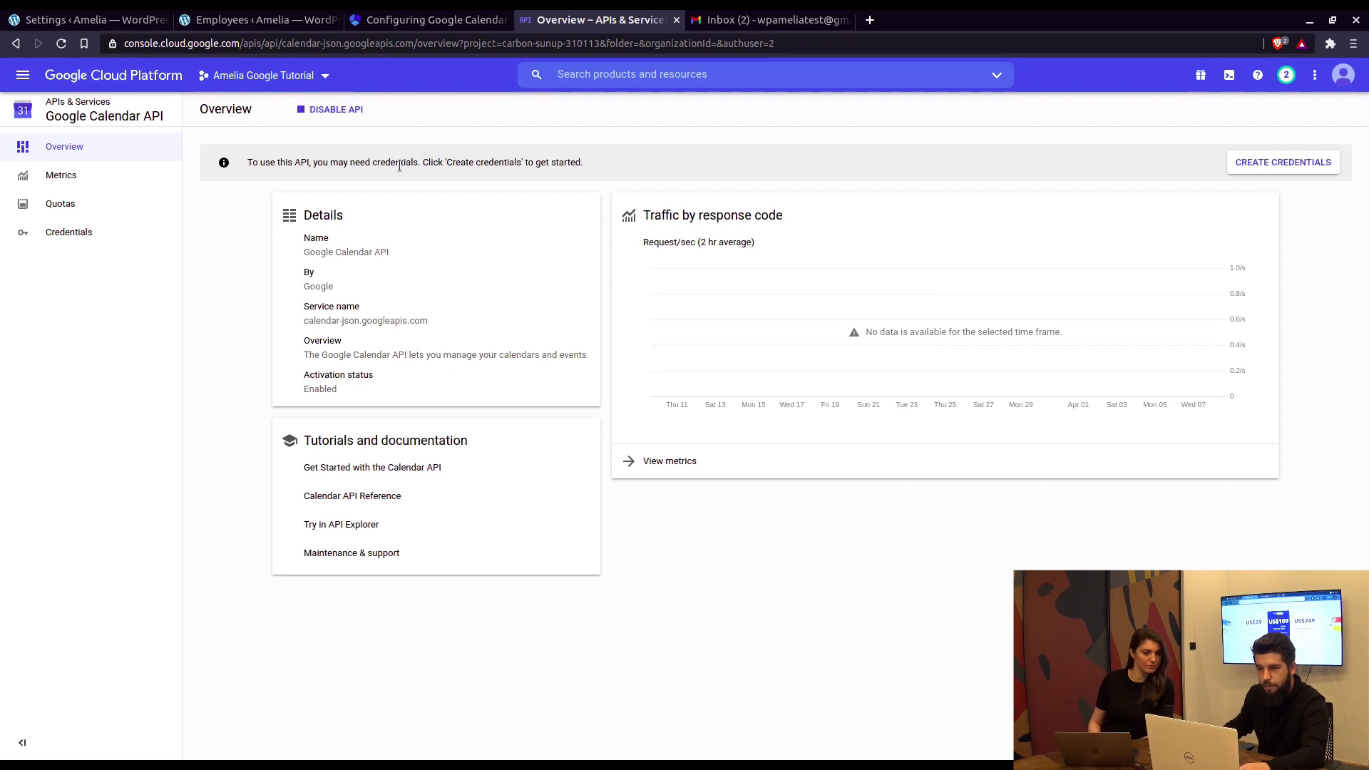
Step: Request Google Calendar API credentials for Web browser (Javascript) access to User data
{"action": "left_click", "coordinate": [1308, 171]}
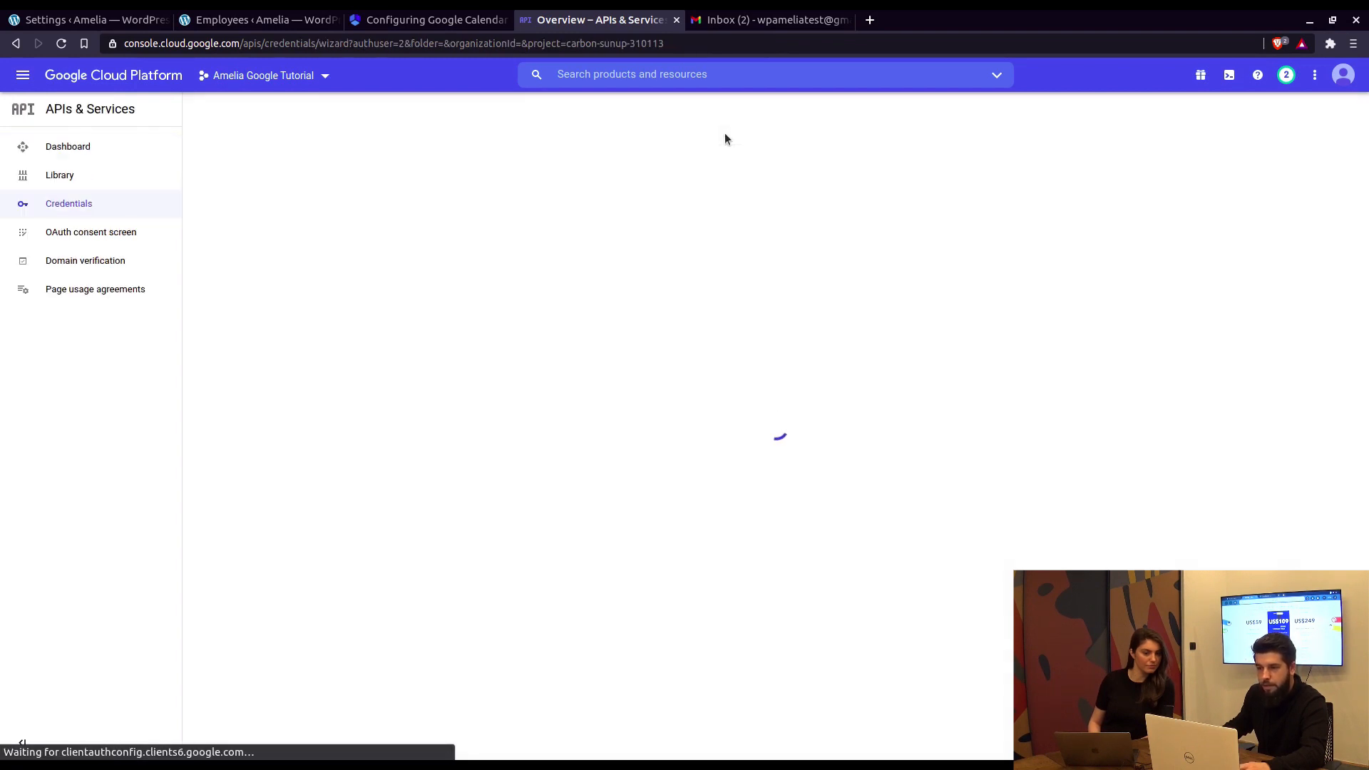
{"action": "left_click", "coordinate": [410, 23]}
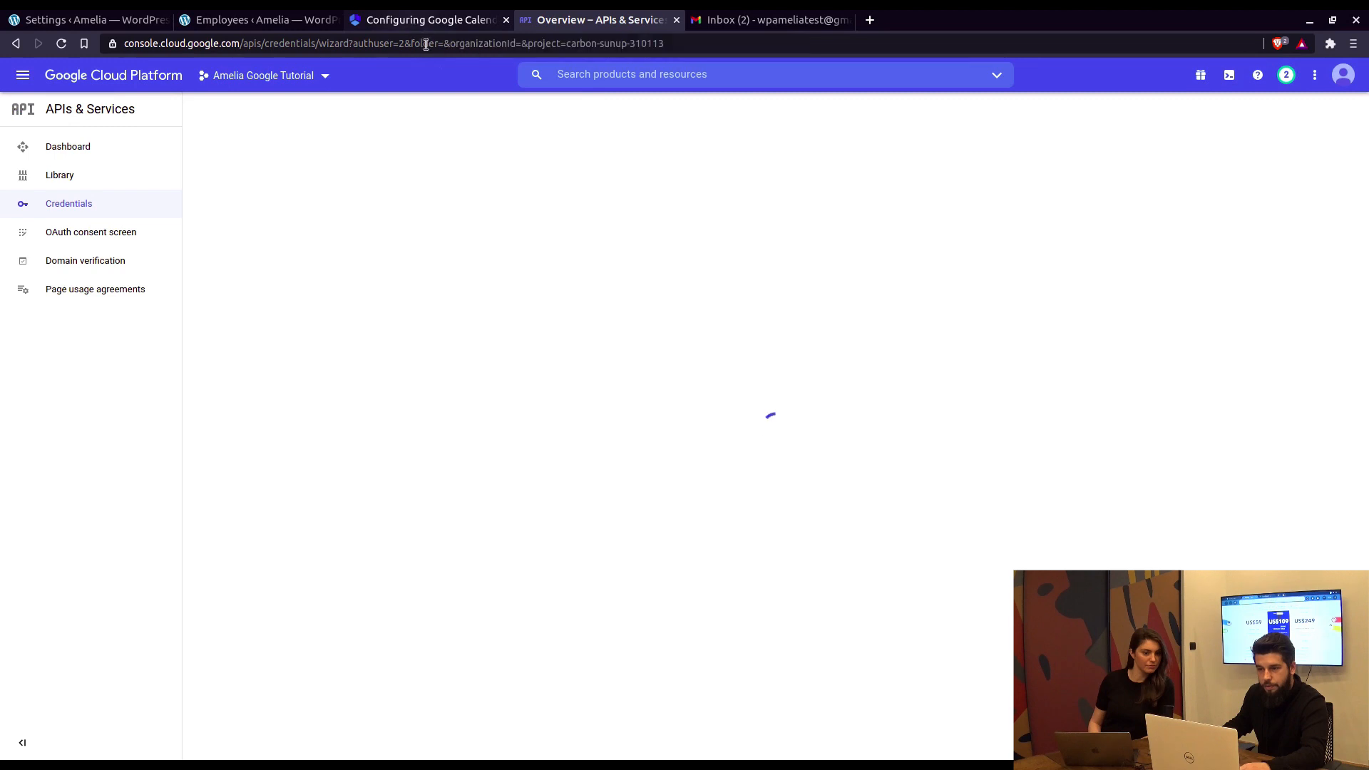
{"action": "scroll", "coordinate": [624, 371], "scroll_direction": "down", "scroll_amount": 5}
{"action": "scroll", "coordinate": [733, 369], "scroll_direction": "down", "scroll_amount": 2}
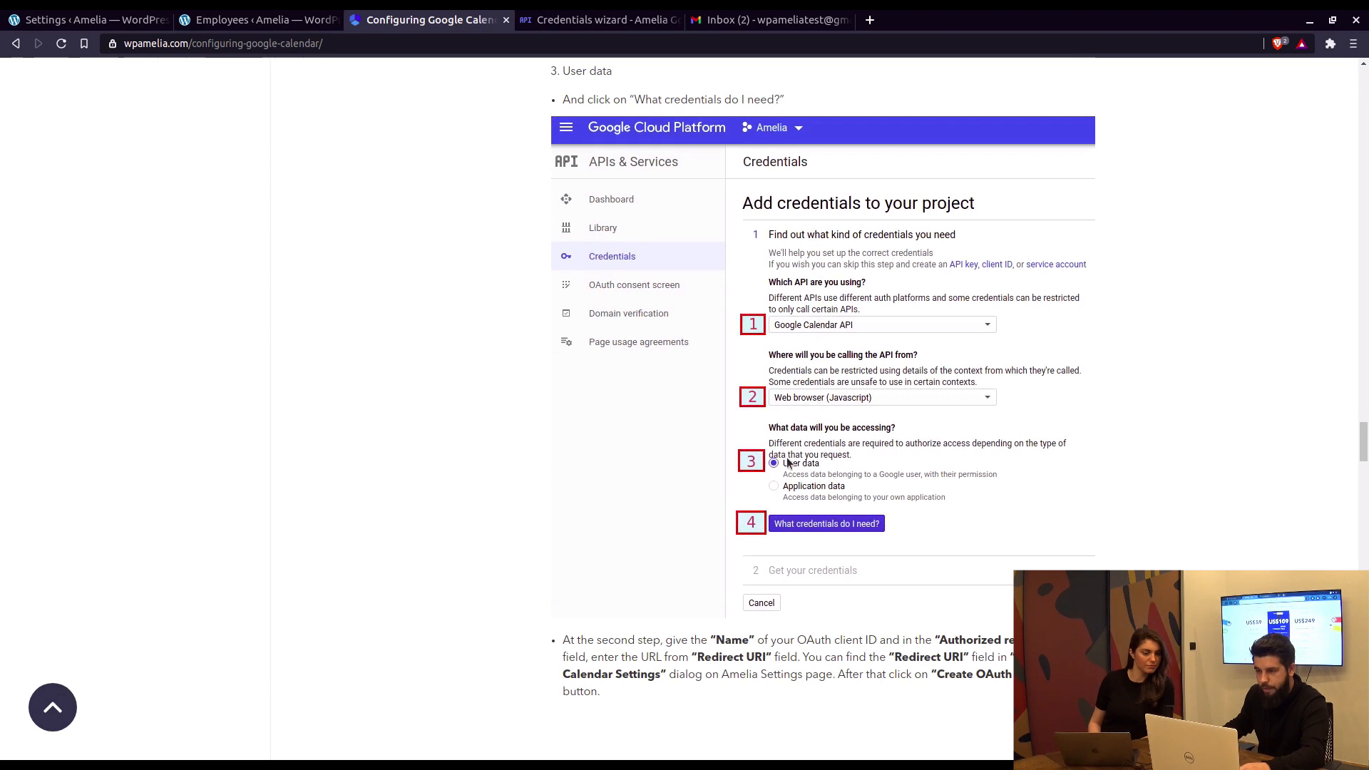
{"action": "key", "text": "ctrl+Tab"}
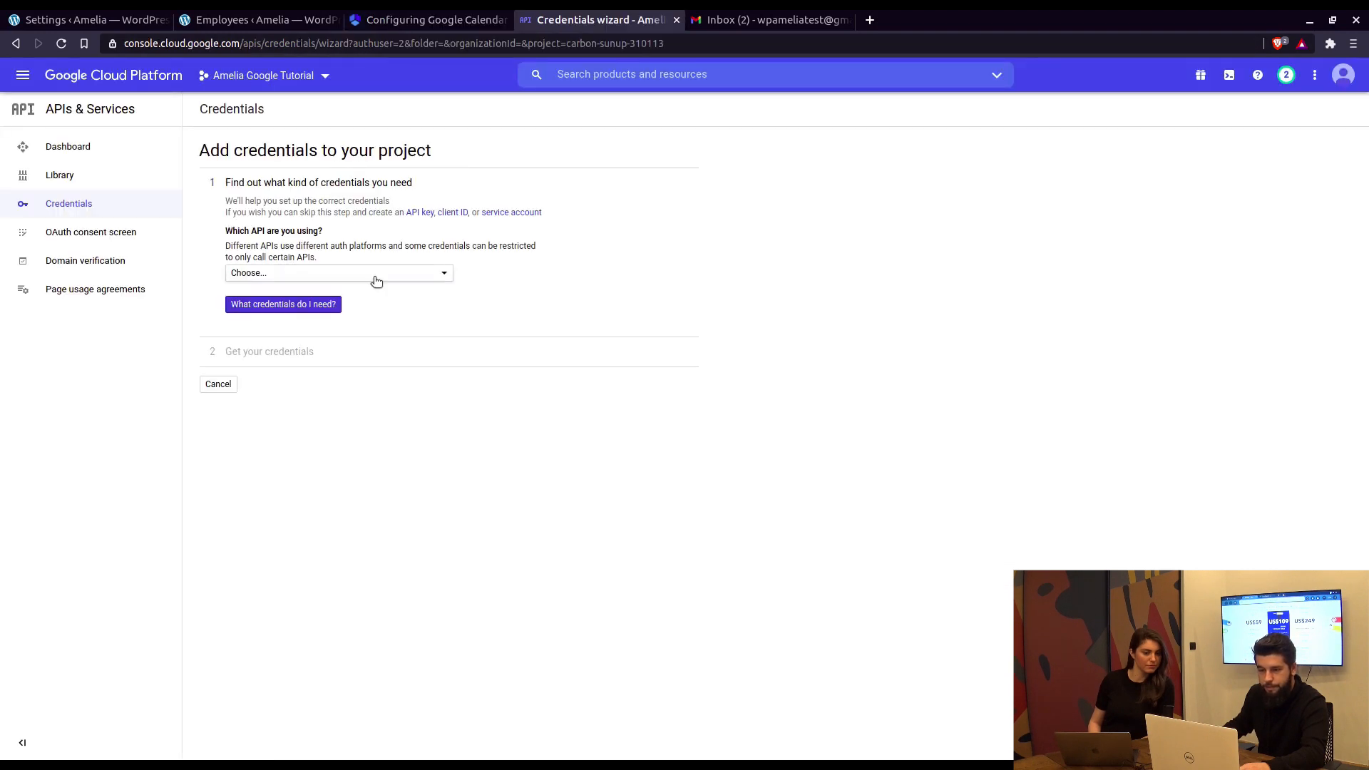
{"action": "left_click", "coordinate": [378, 274]}
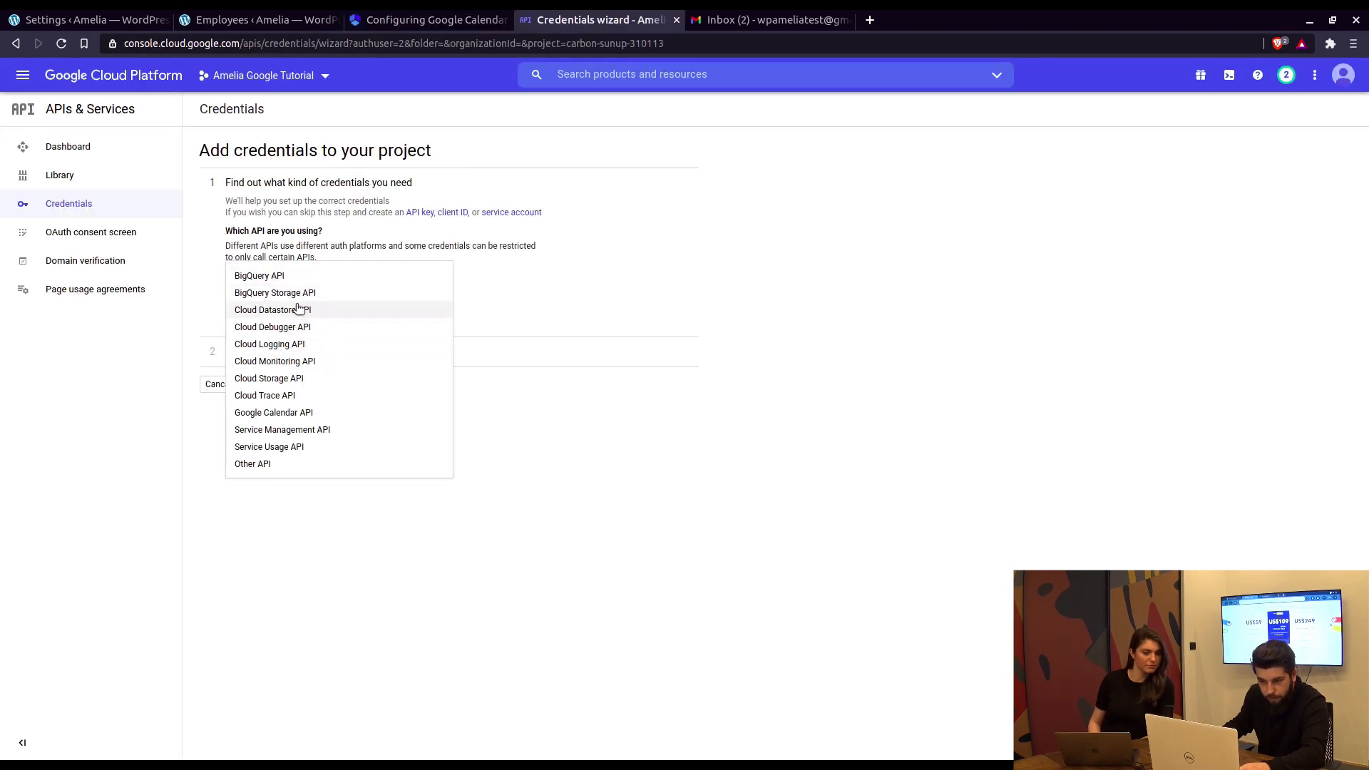
{"action": "left_click", "coordinate": [293, 412]}
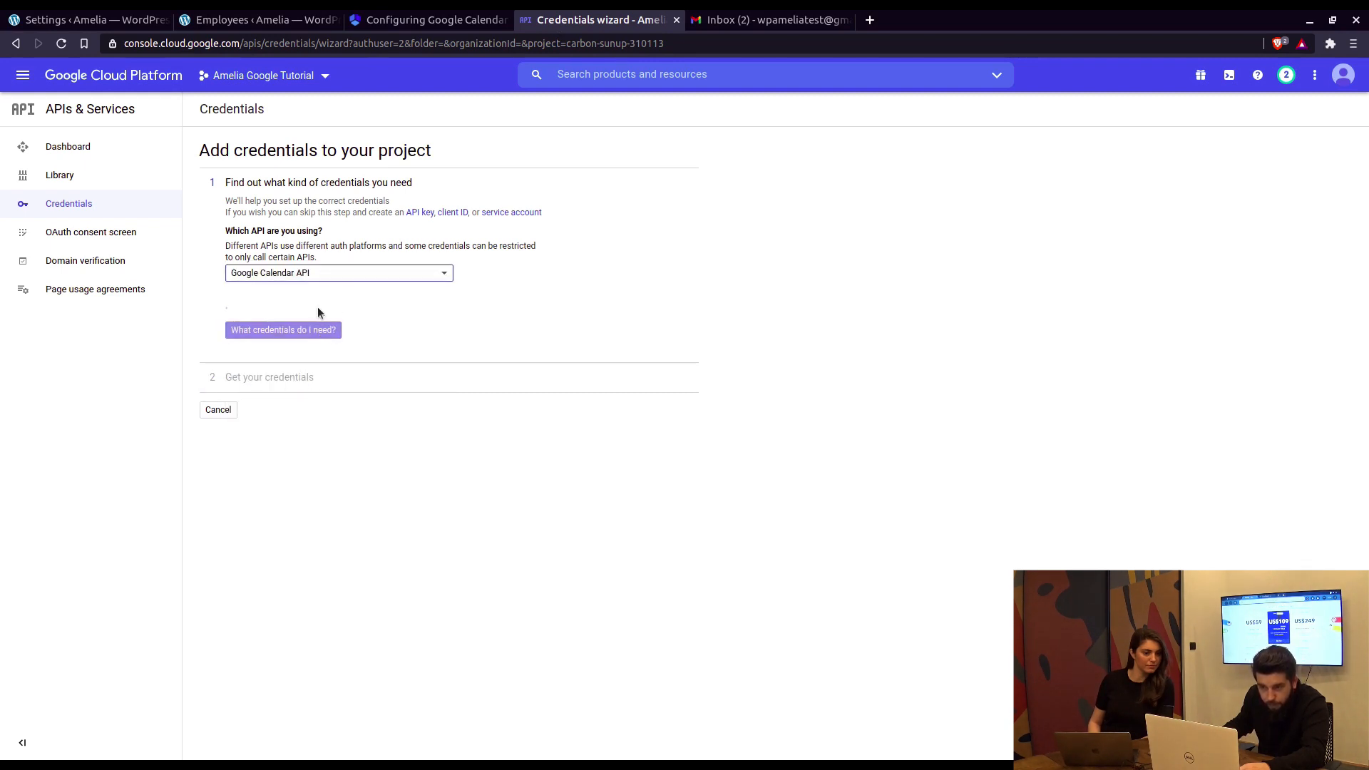
{"action": "left_click", "coordinate": [321, 346]}
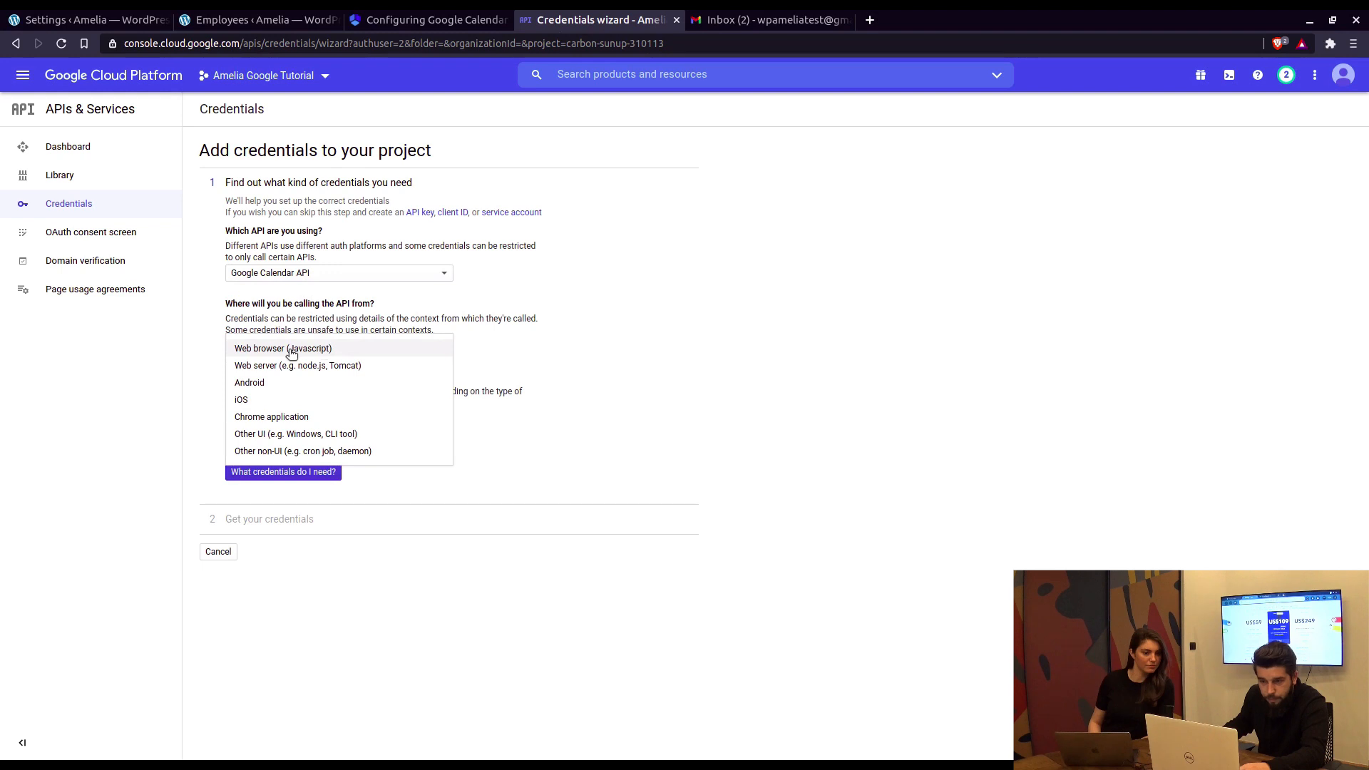
{"action": "left_click", "coordinate": [291, 351]}
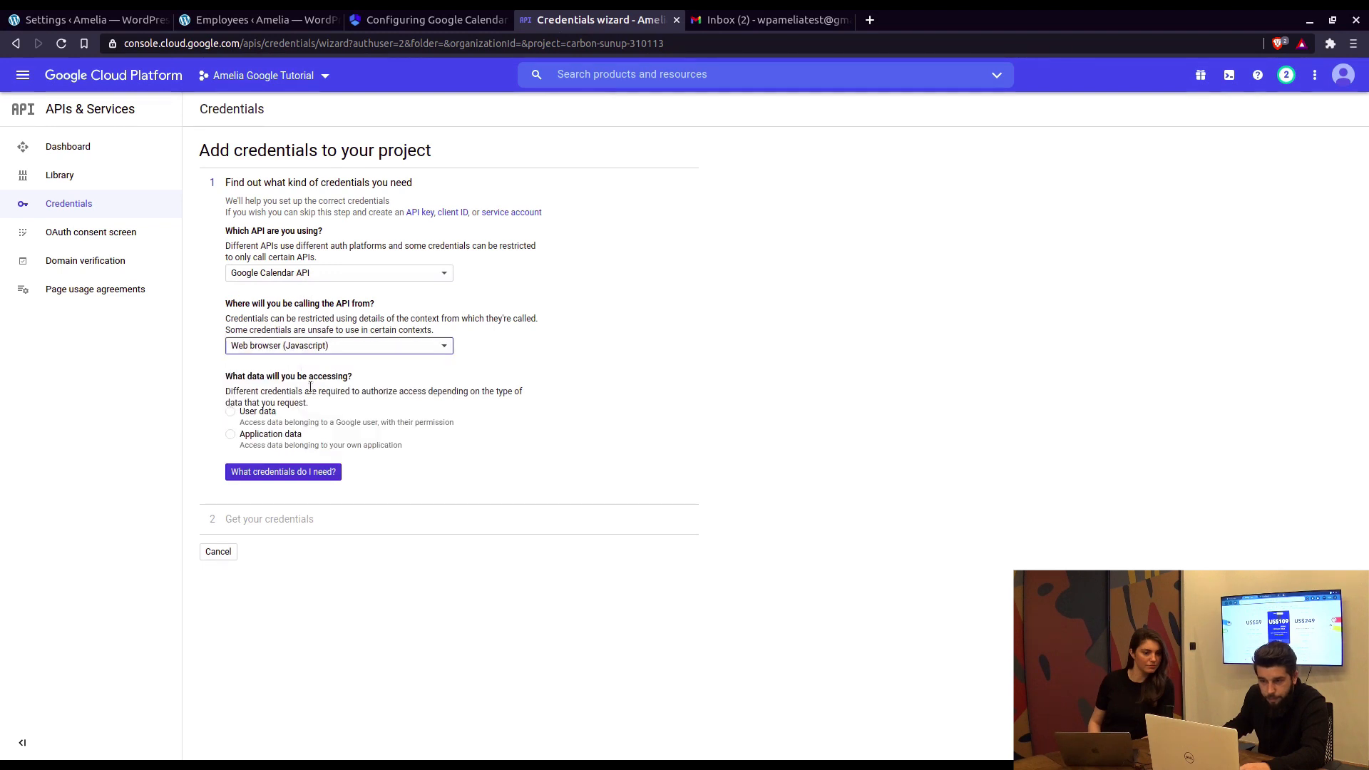
{"action": "left_click", "coordinate": [232, 413]}
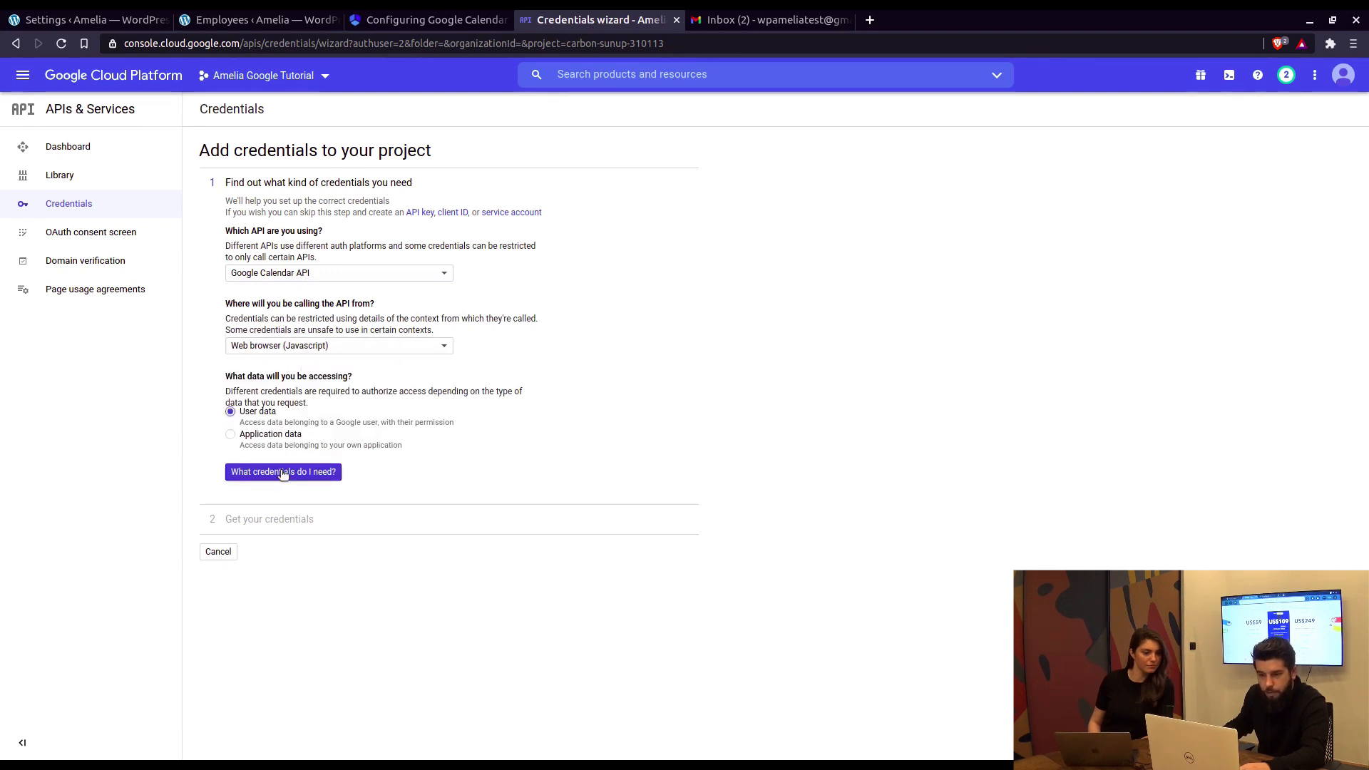
{"action": "left_click", "coordinate": [283, 472]}
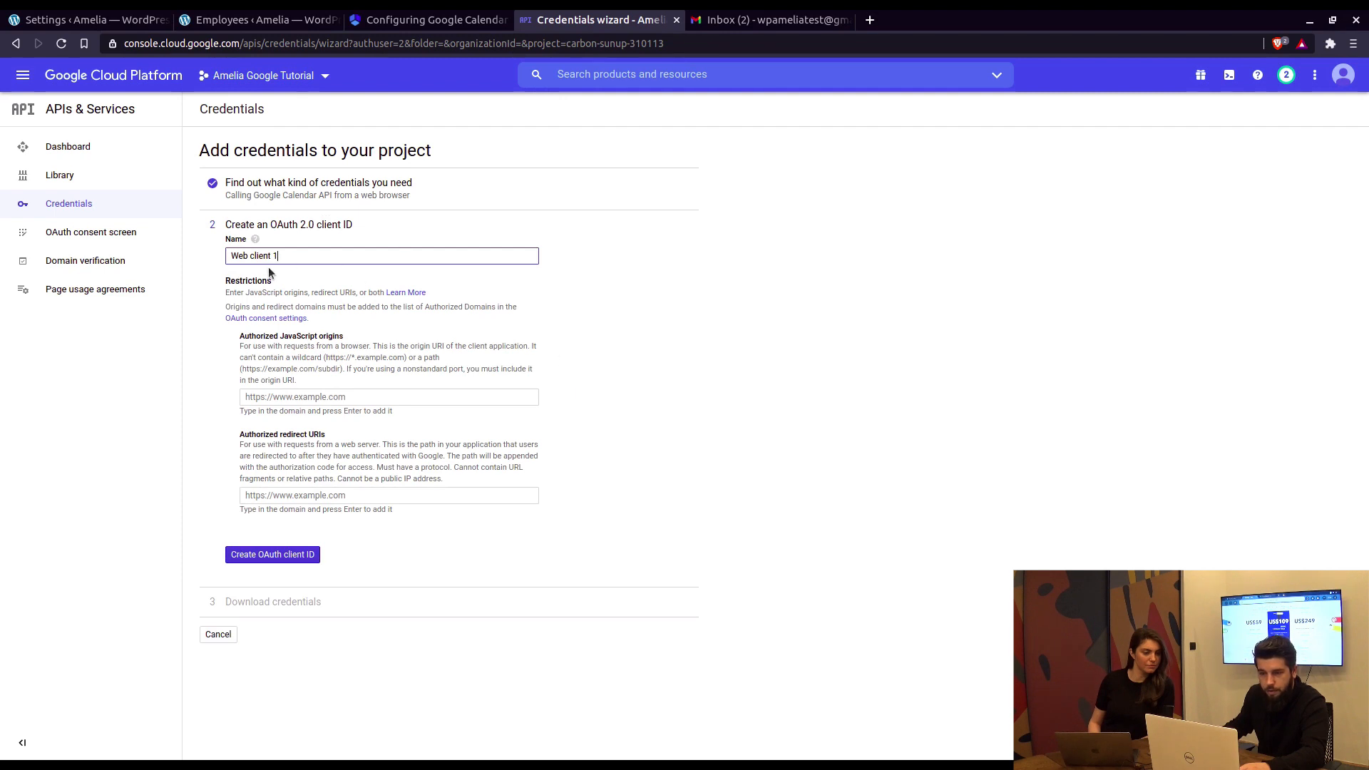
Step: Name the OAuth client ID 'Amelia' and read the guide's redirect URI instructions
{"action": "triple_click", "coordinate": [326, 254]}
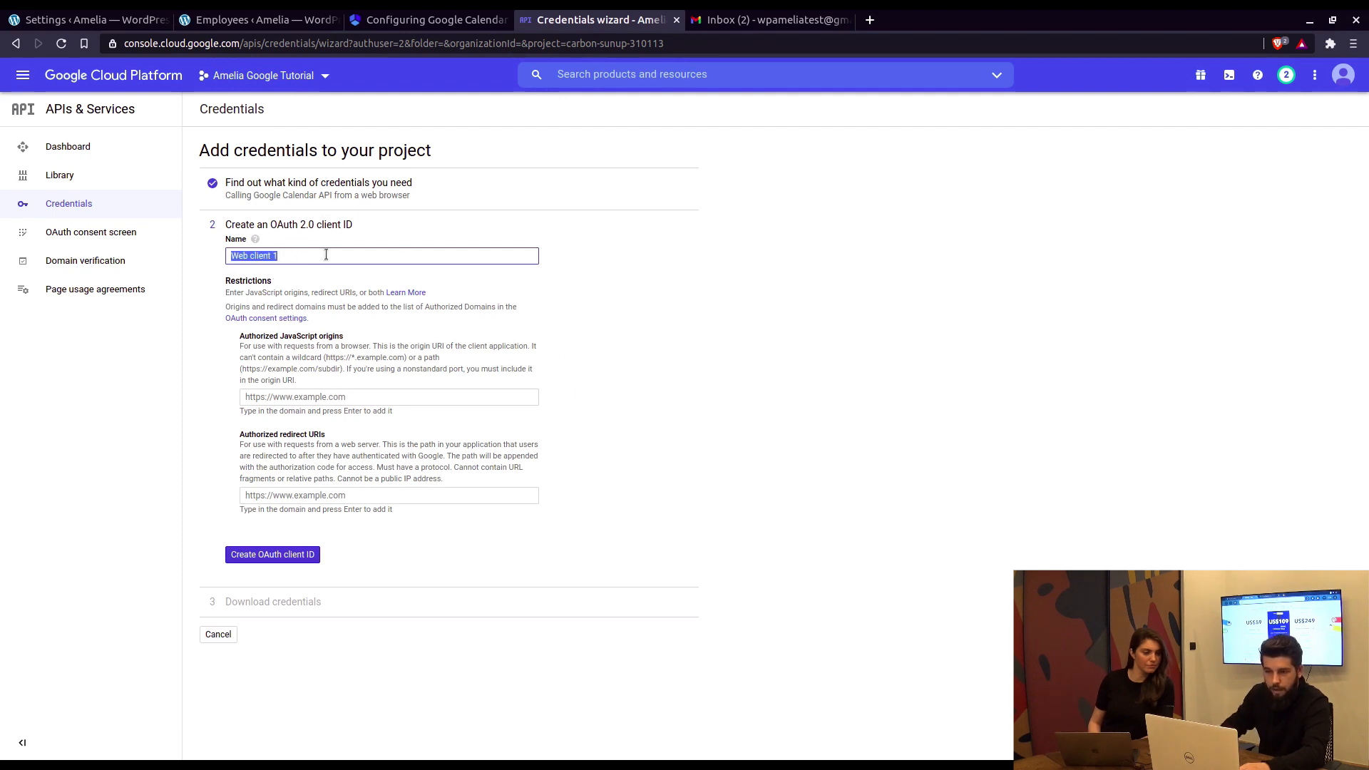
{"action": "type", "text": "Amelia"}
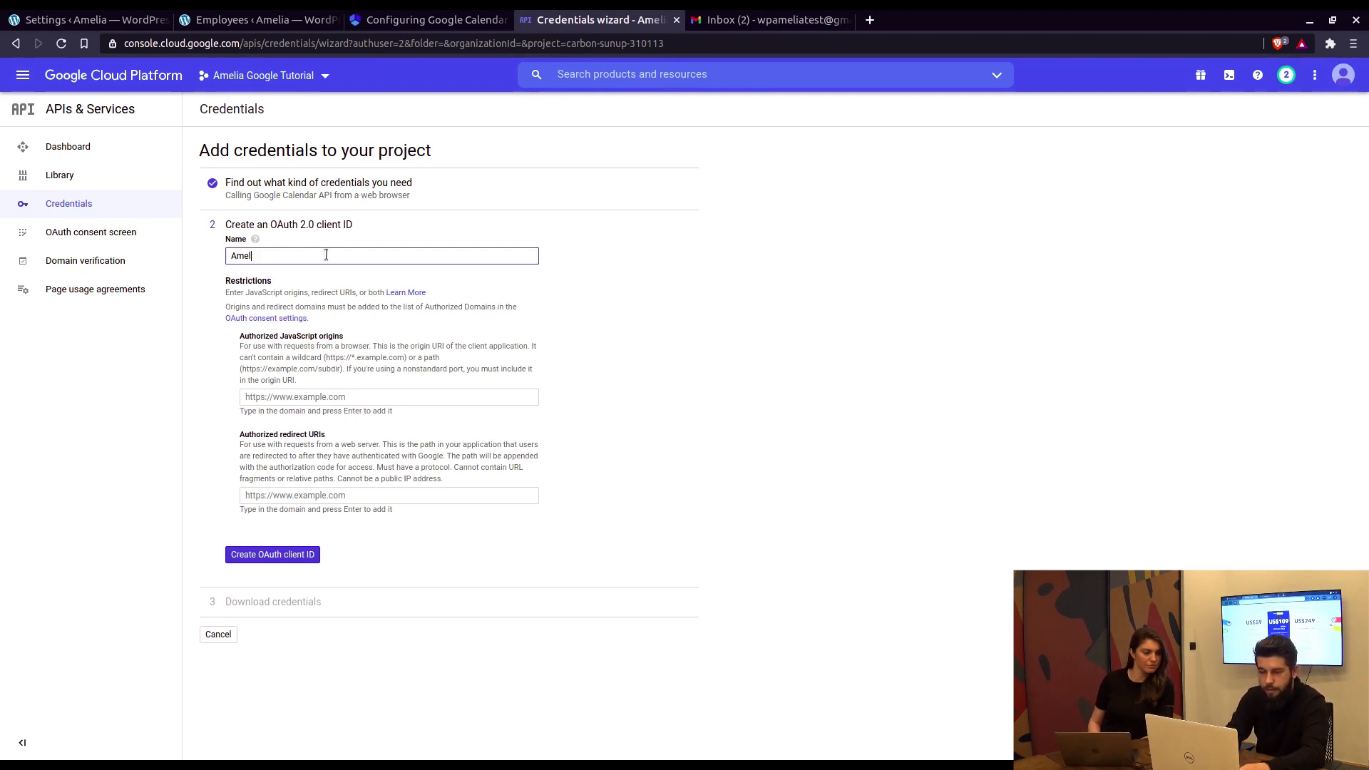
{"action": "left_click", "coordinate": [420, 21]}
{"action": "scroll", "coordinate": [925, 361], "scroll_direction": "down", "scroll_amount": 5}
{"action": "scroll", "coordinate": [903, 318], "scroll_direction": "down", "scroll_amount": 2}
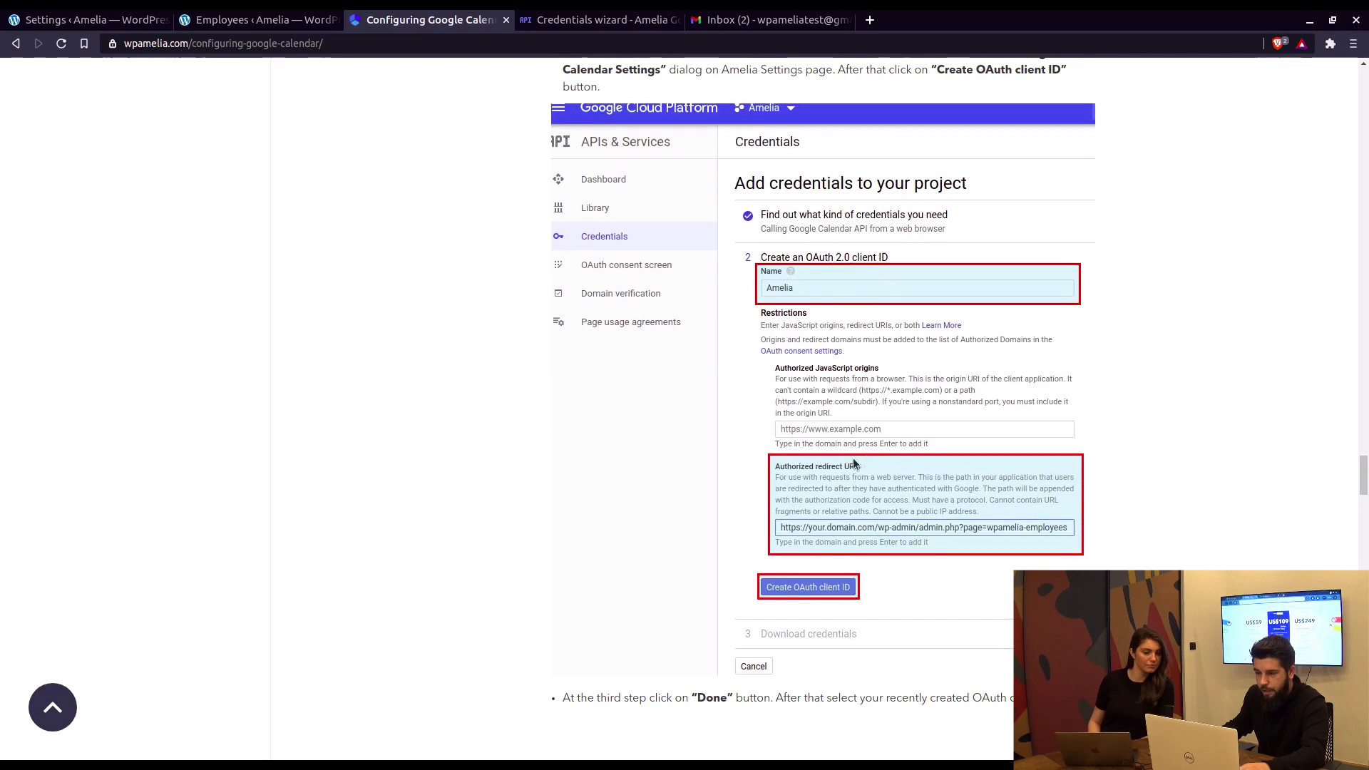
Step: Copy the Google Calendar Redirect URI from Amelia's Integrations settings
{"action": "left_click", "coordinate": [99, 20]}
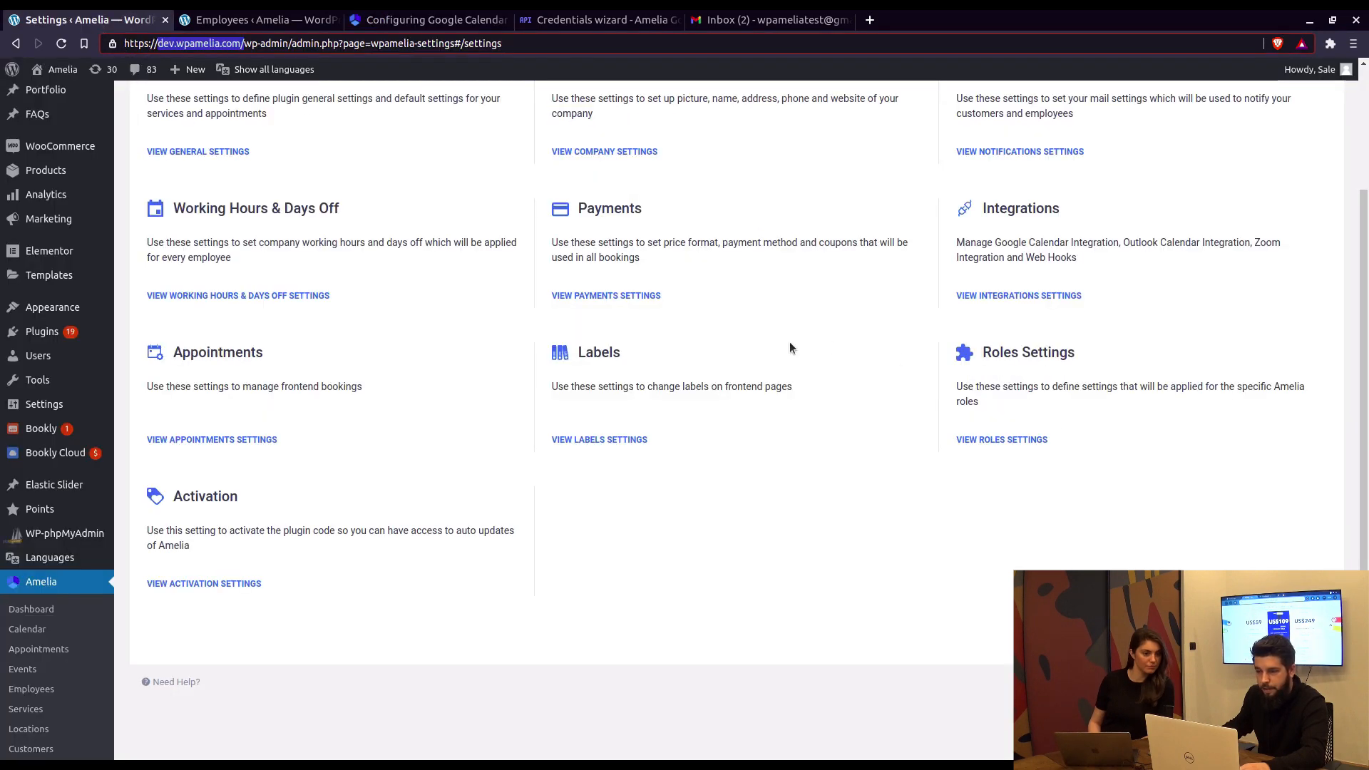
{"action": "scroll", "coordinate": [887, 431], "scroll_direction": "up", "scroll_amount": 1}
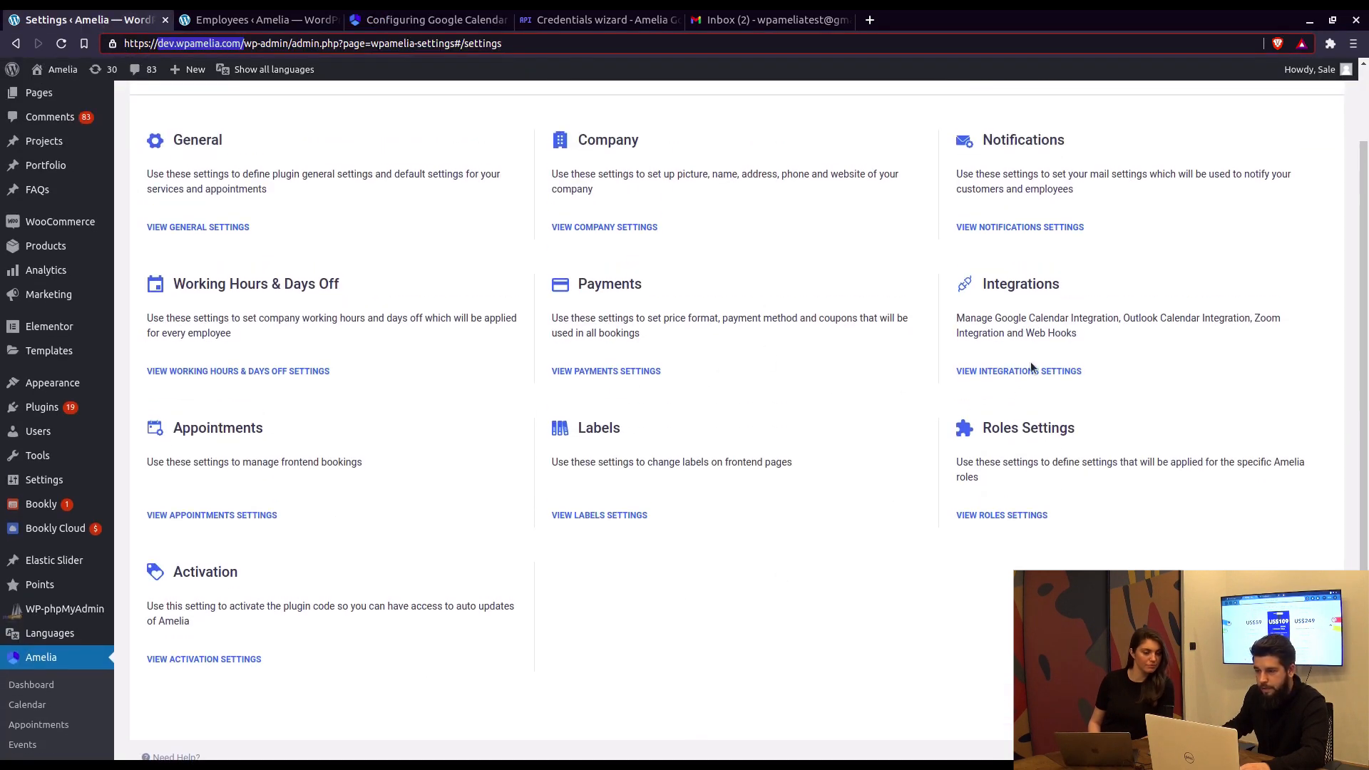
{"action": "left_click", "coordinate": [1041, 391]}
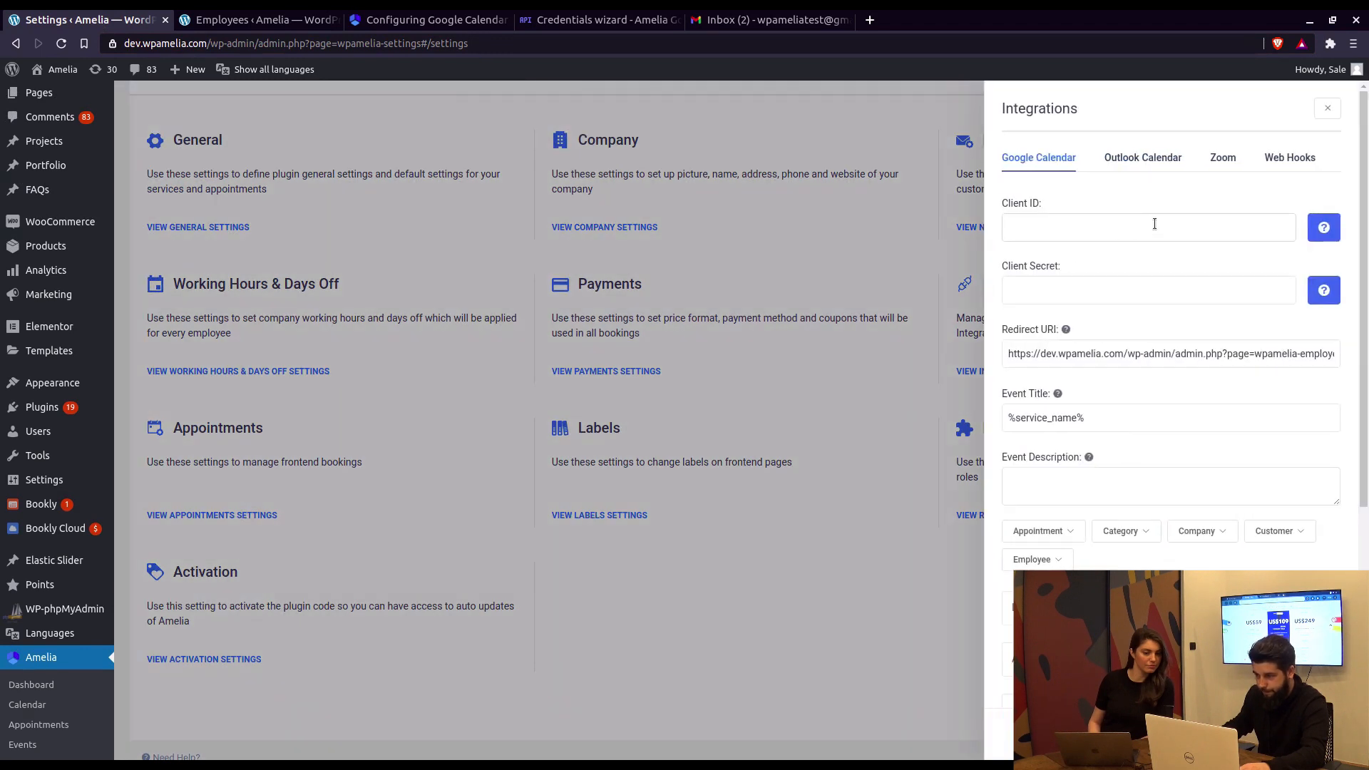
{"action": "triple_click", "coordinate": [1062, 352]}
{"action": "right_click", "coordinate": [1062, 354]}
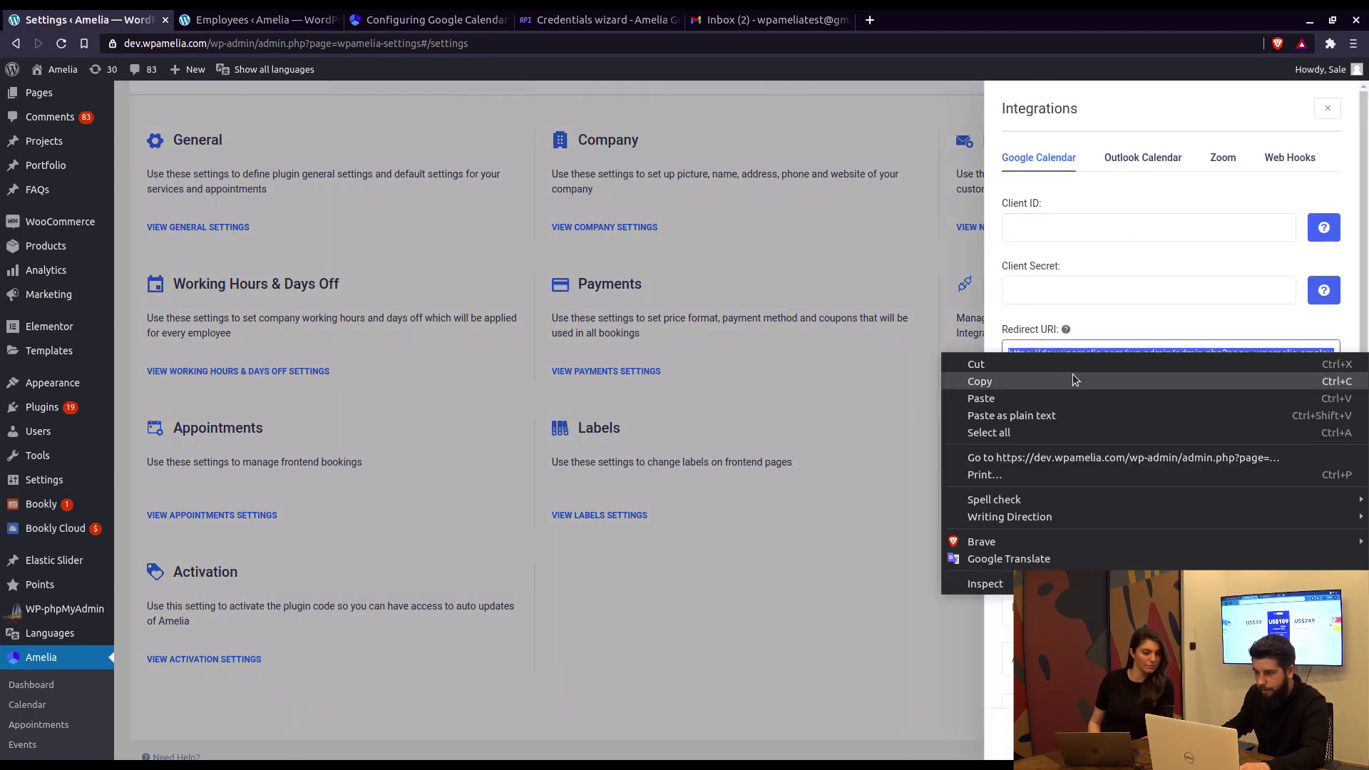
{"action": "left_click", "coordinate": [1074, 379]}
{"action": "left_click", "coordinate": [562, 21]}
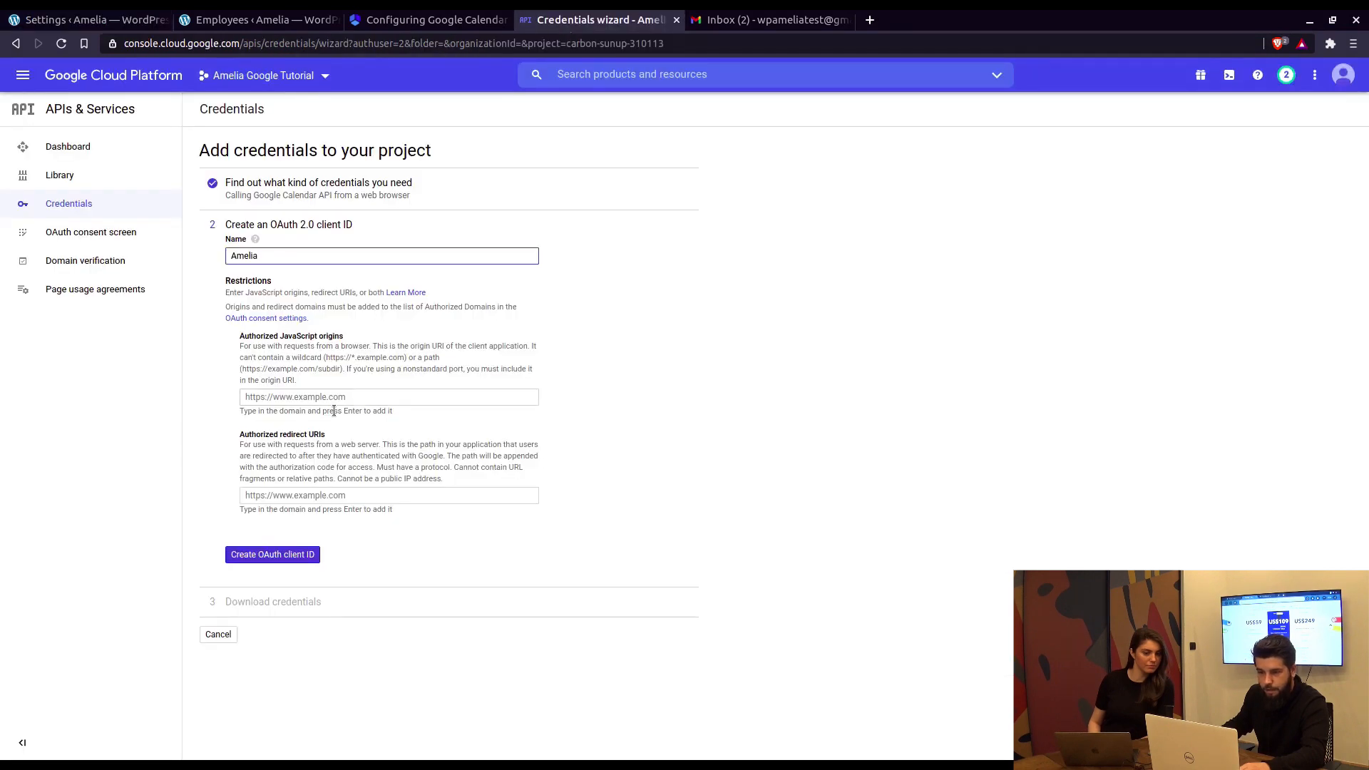
Step: Add the copied Amelia Redirect URI as an authorized redirect URI and create the OAuth client
{"action": "left_click", "coordinate": [299, 497]}
{"action": "key", "text": "ctrl+v"}
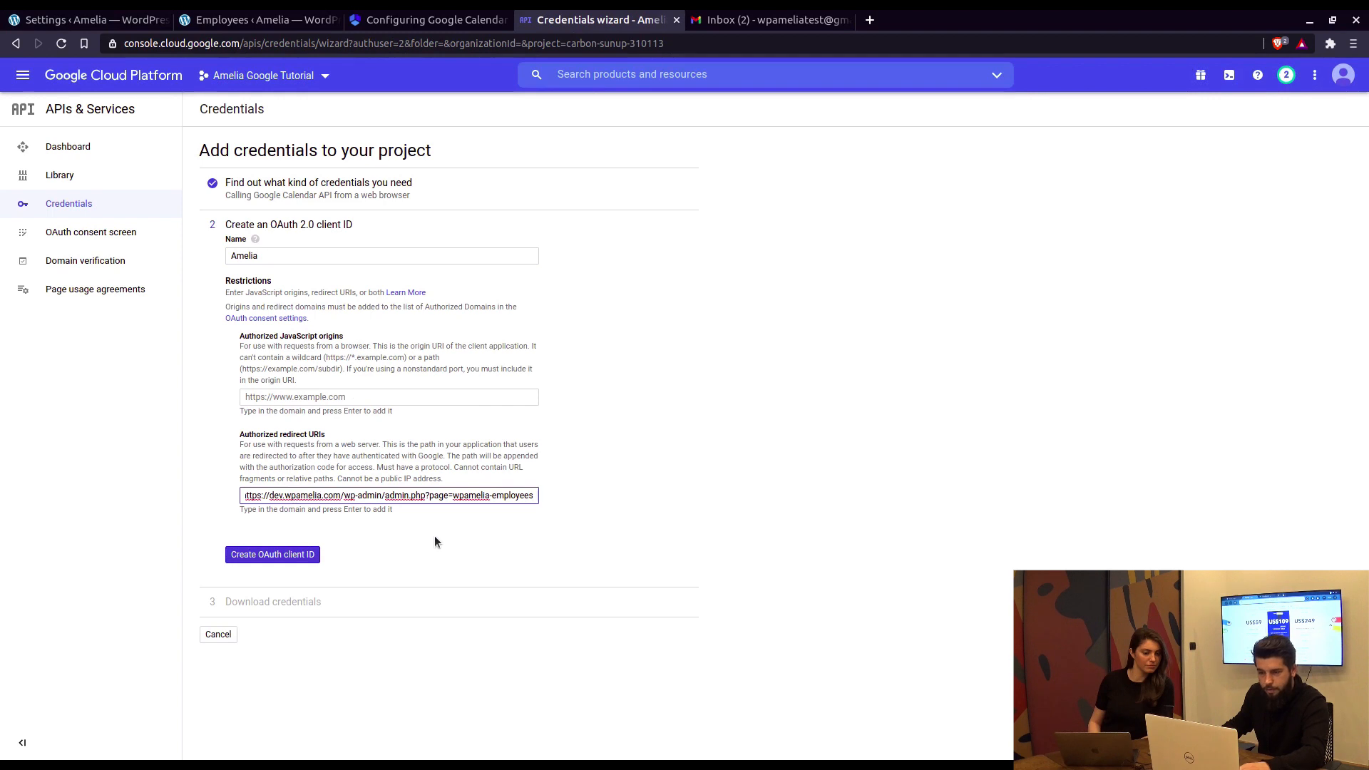
{"action": "key", "text": "Return"}
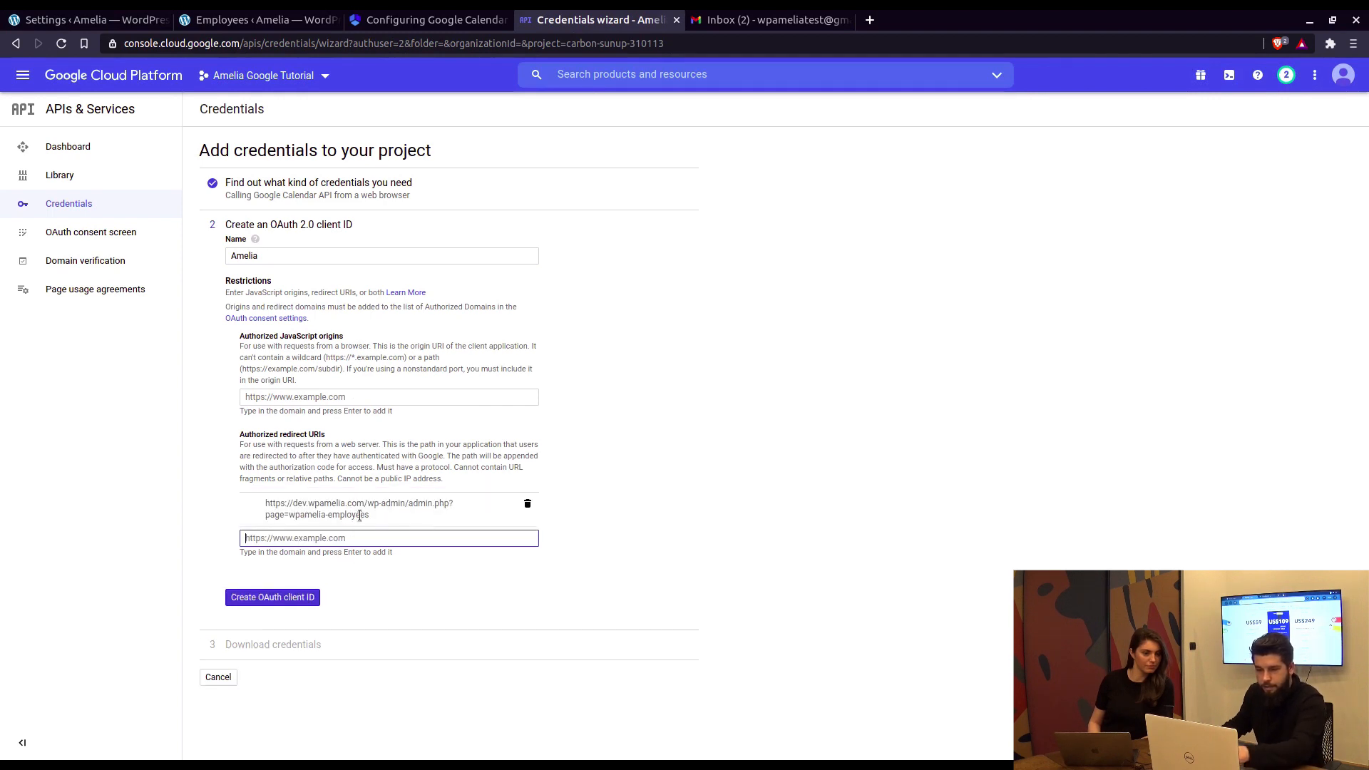
{"action": "left_click", "coordinate": [282, 599]}
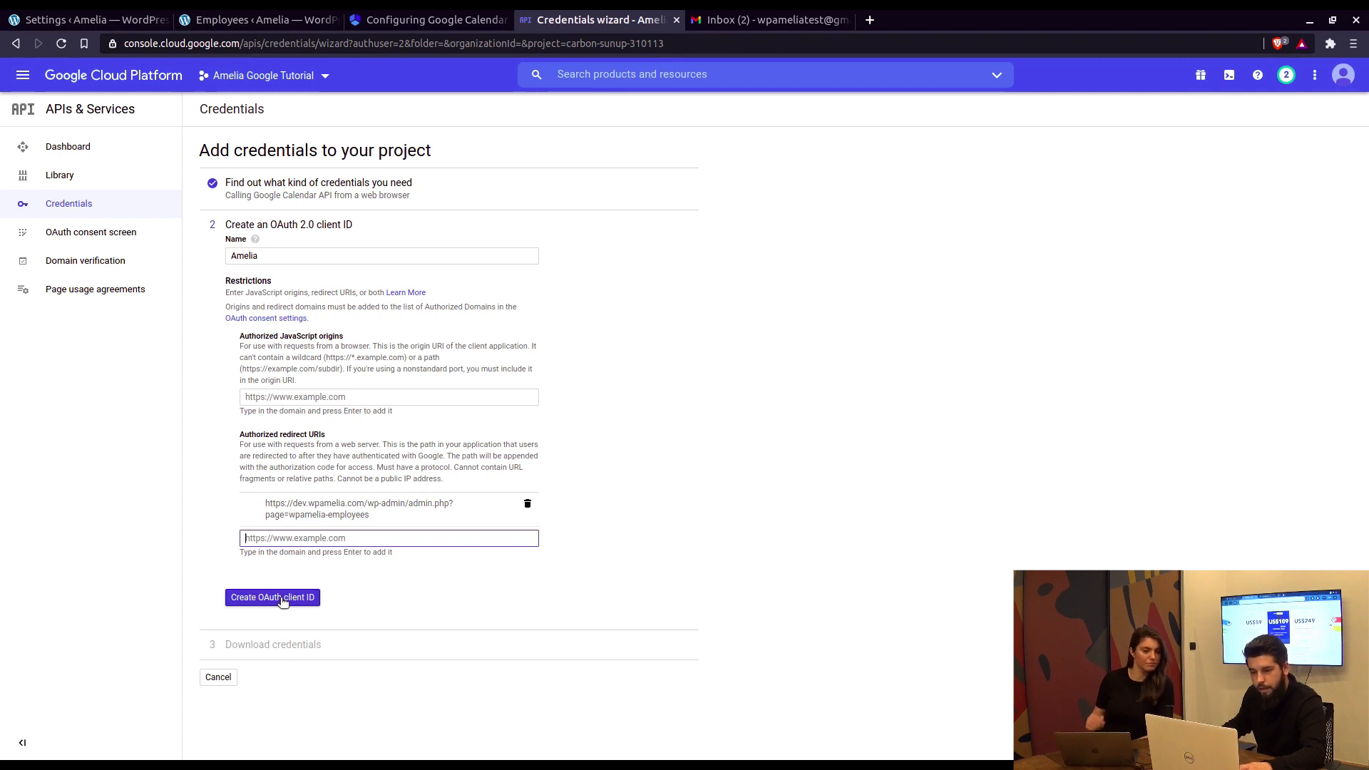
Step: Finish the wizard, open the Amelia OAuth client's details and select its Client ID
{"action": "left_click", "coordinate": [448, 16]}
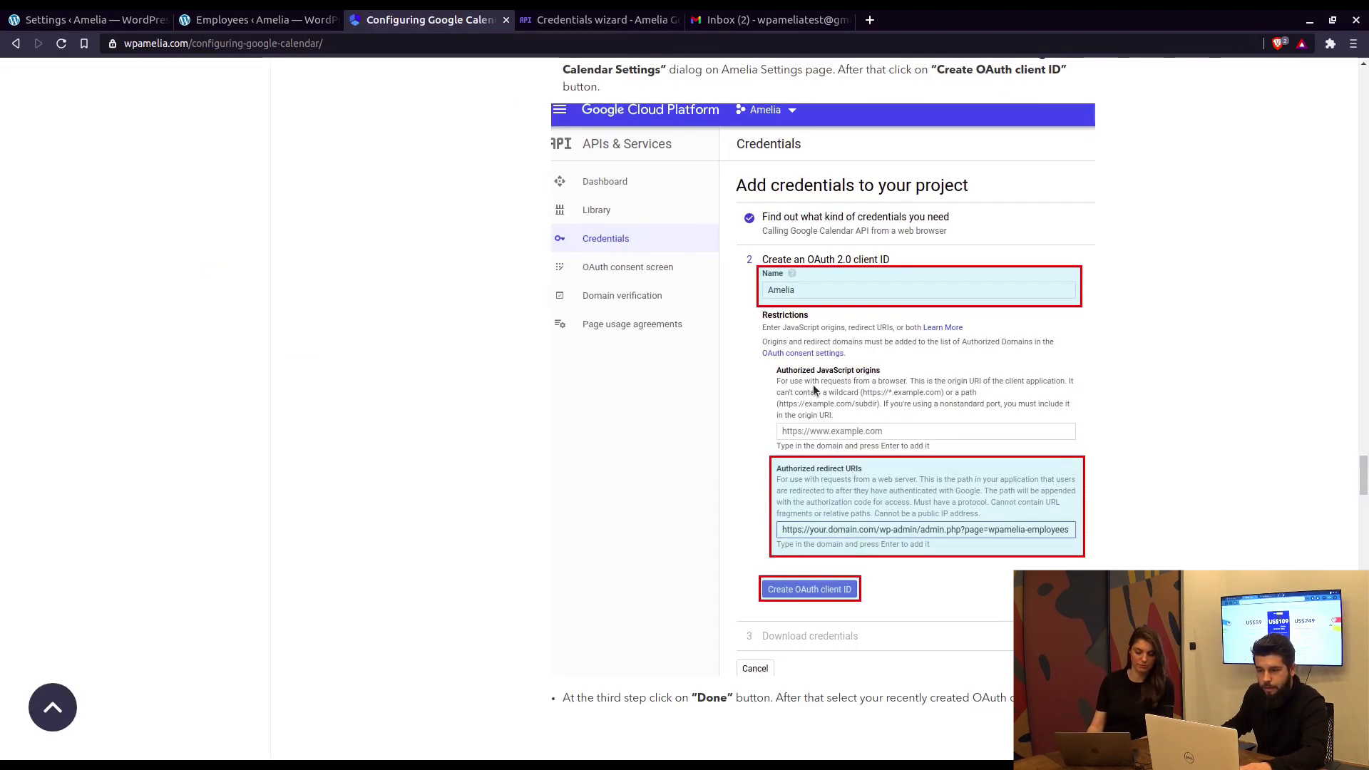
{"action": "scroll", "coordinate": [815, 379], "scroll_direction": "down", "scroll_amount": 8}
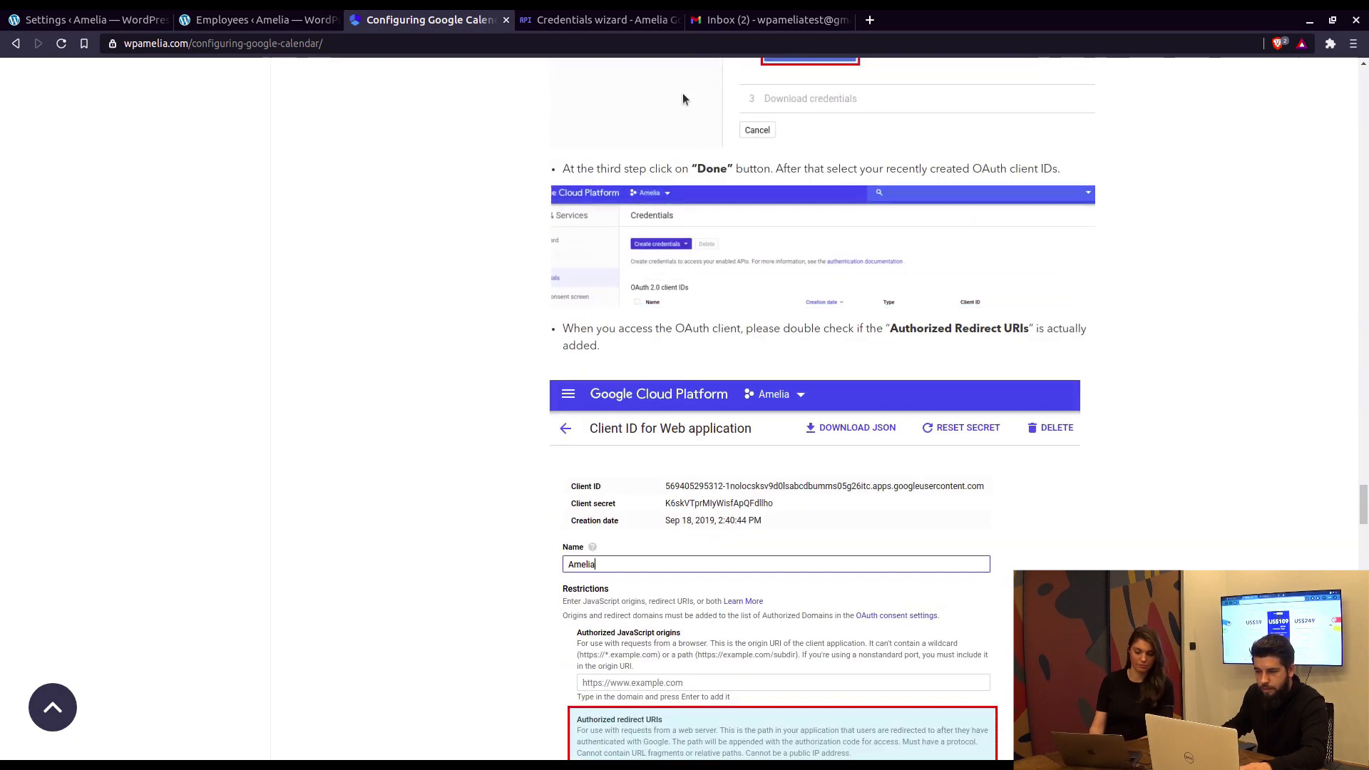
{"action": "left_click", "coordinate": [599, 19]}
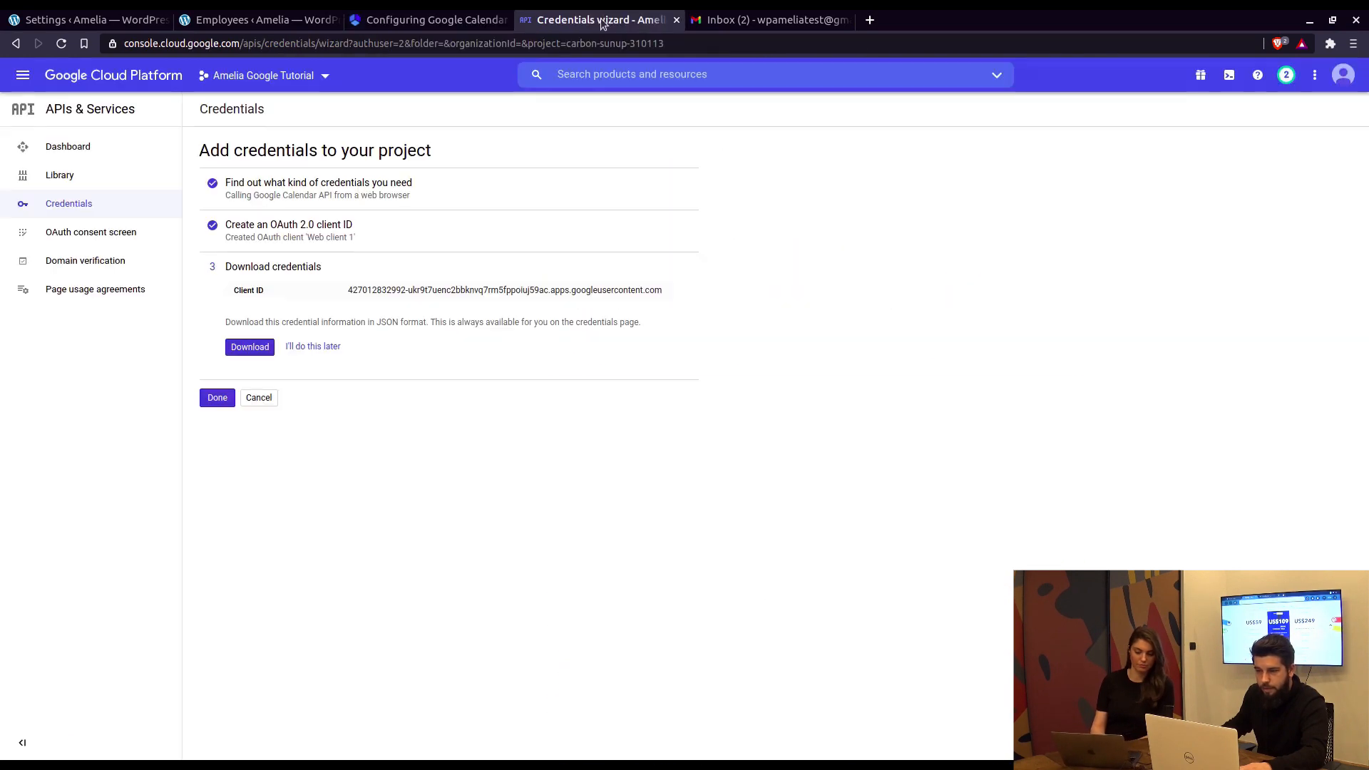
{"action": "left_click", "coordinate": [218, 397]}
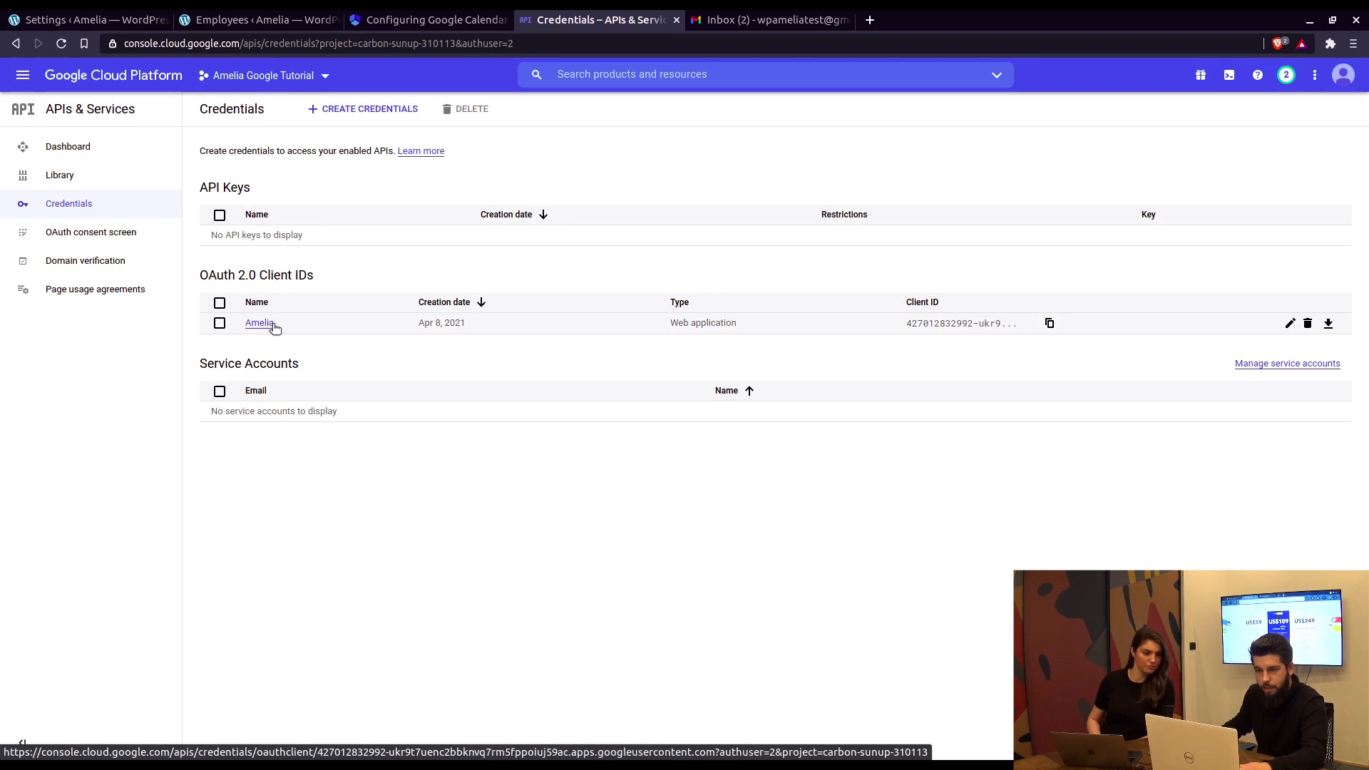
{"action": "left_click", "coordinate": [268, 326]}
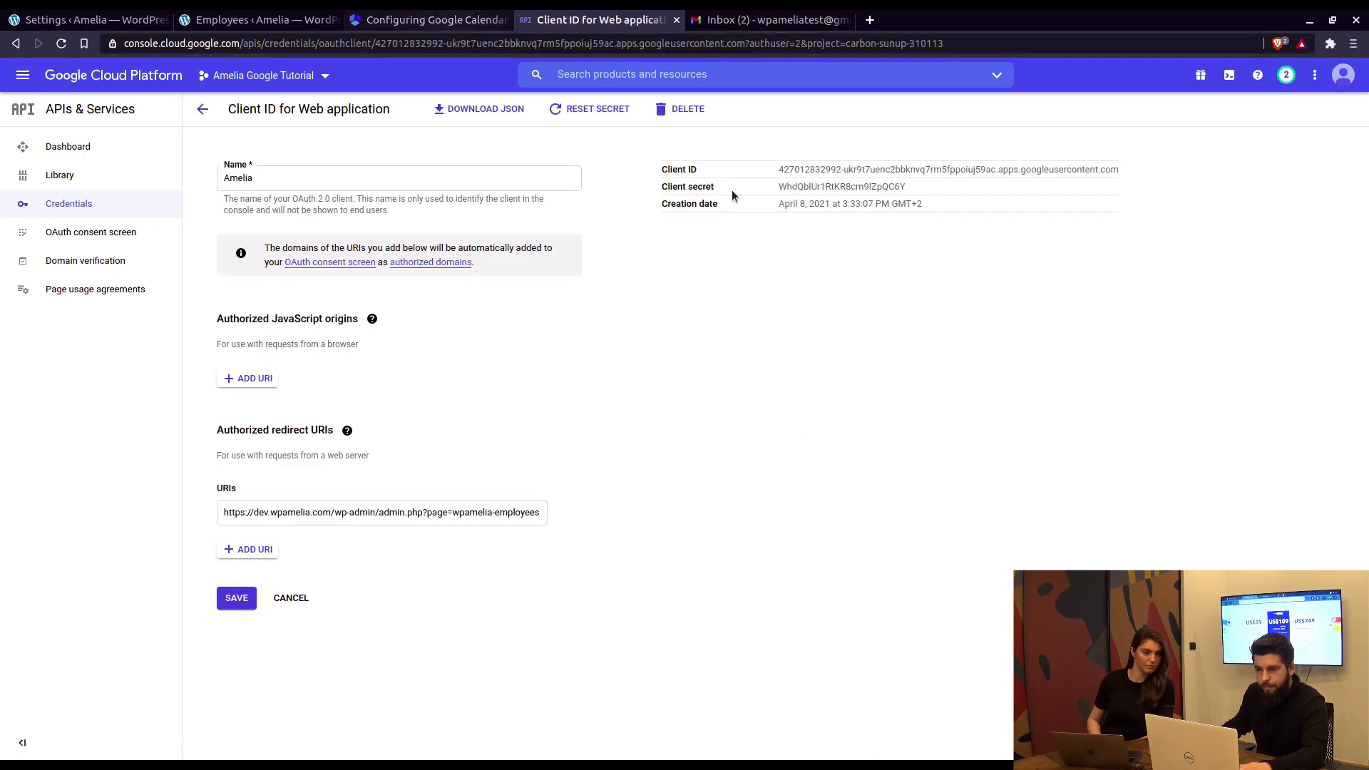
{"action": "left_click_drag", "start_coordinate": [778, 169], "coordinate": [1116, 169]}
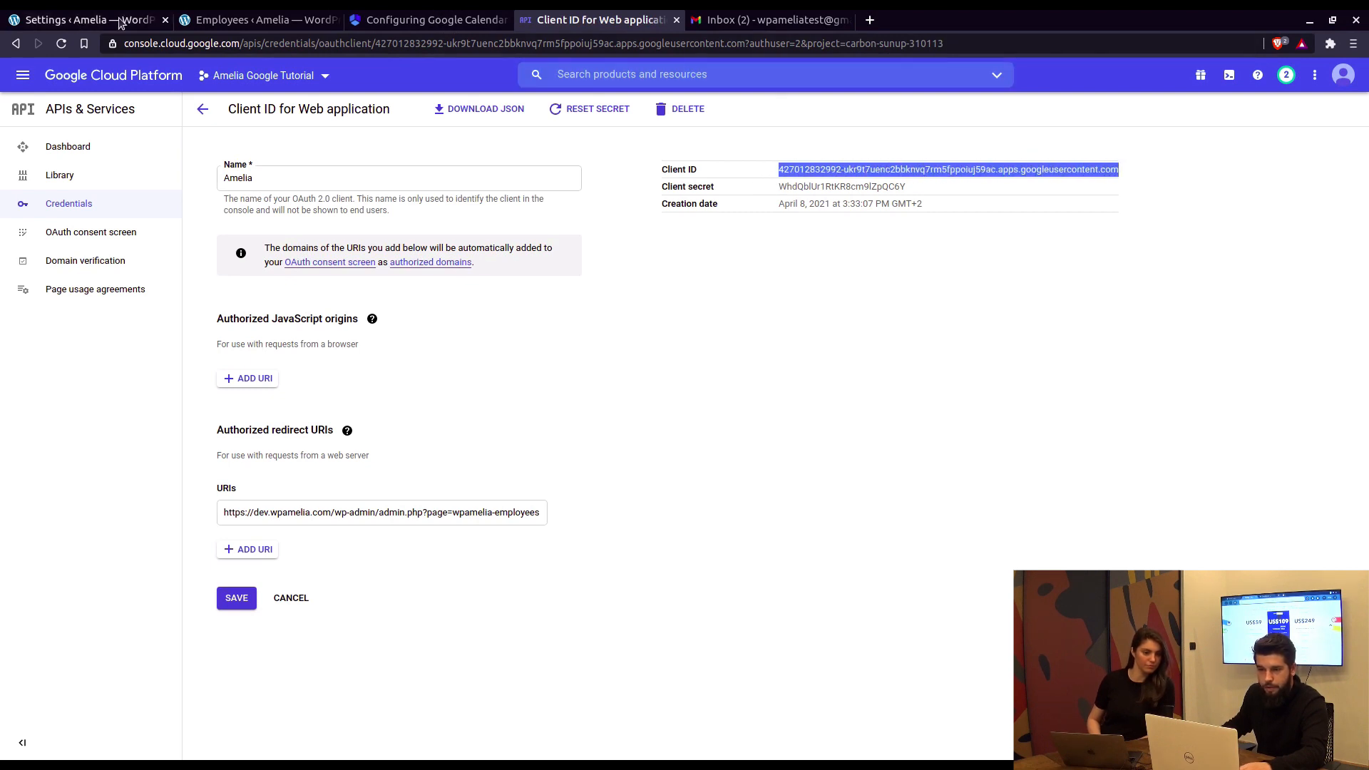
Step: Paste the Google Client ID and Client secret into Amelia's Google Calendar integration fields
{"action": "left_click", "coordinate": [86, 19]}
{"action": "left_click", "coordinate": [1054, 227]}
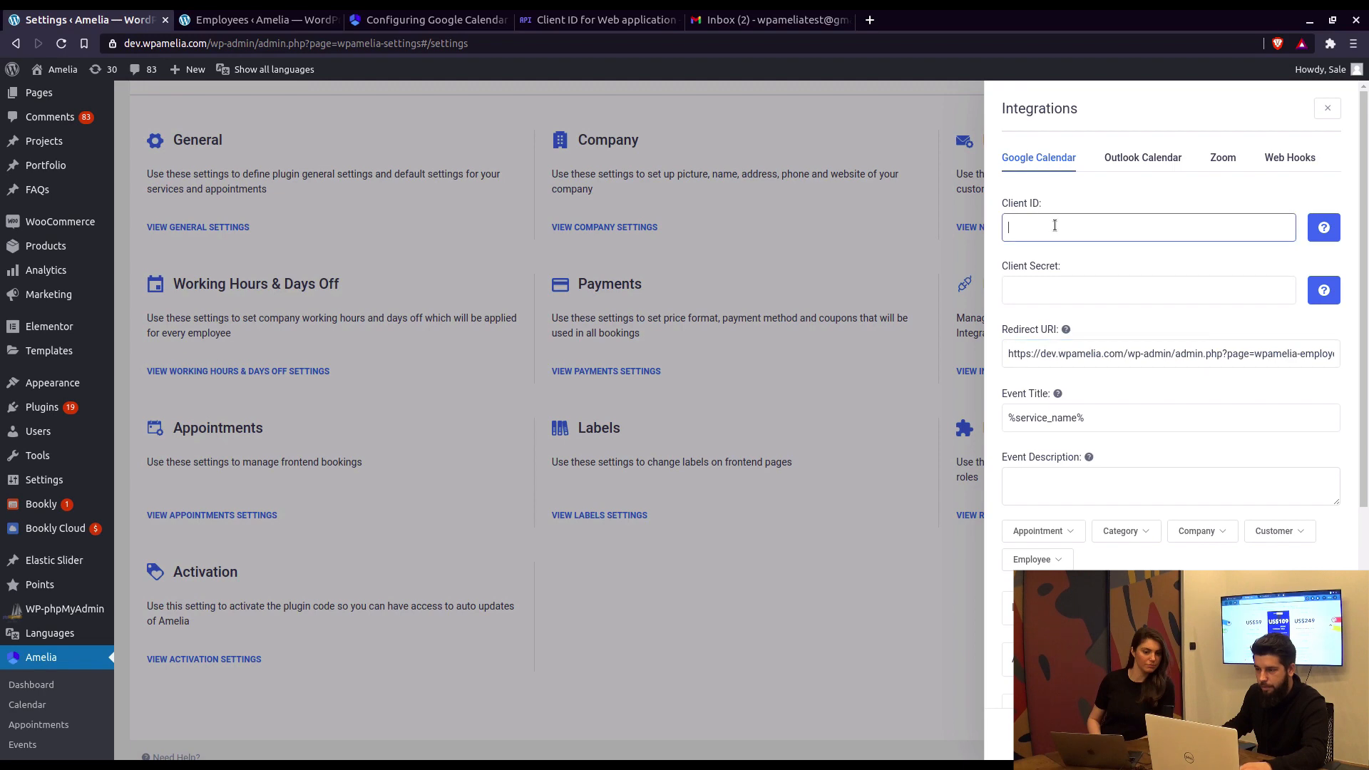
{"action": "key", "text": "ctrl+v"}
{"action": "left_click", "coordinate": [607, 20]}
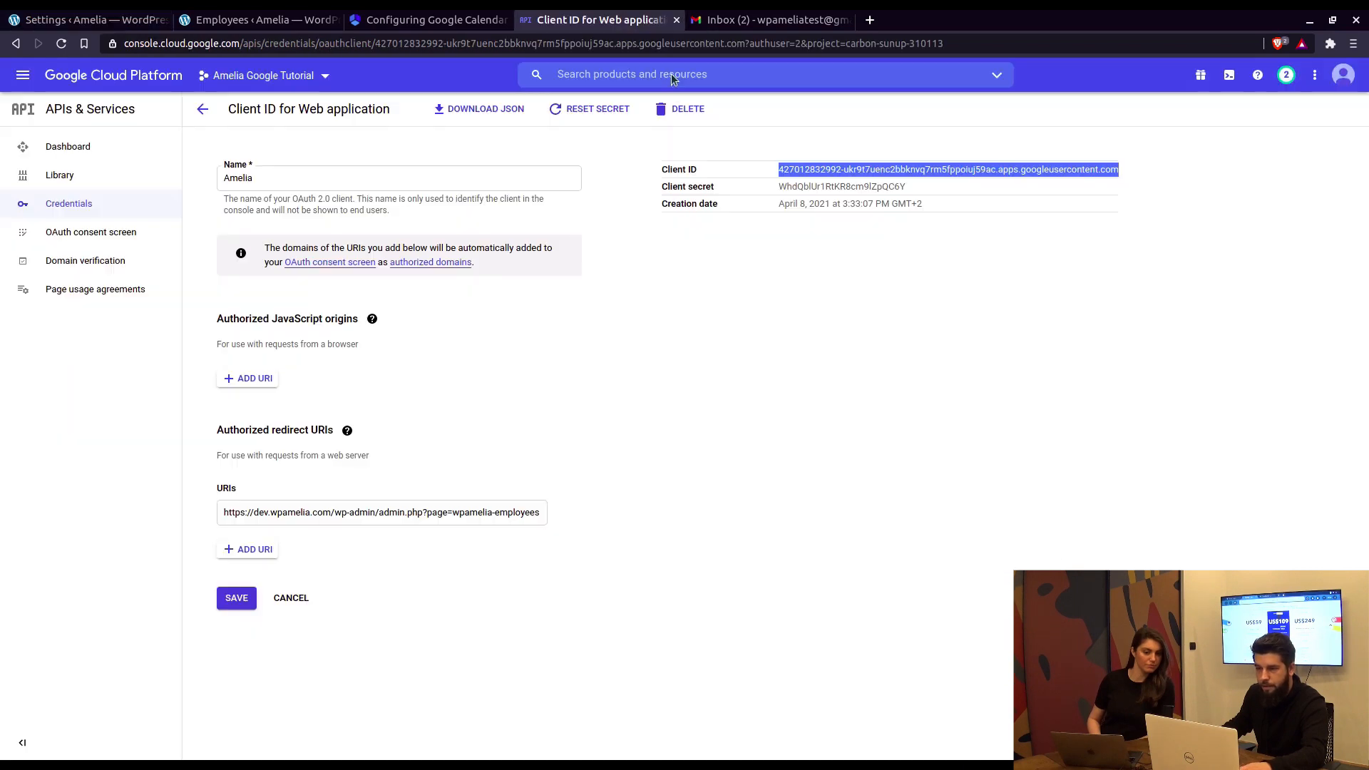
{"action": "left_click", "coordinate": [819, 186]}
{"action": "double_click", "coordinate": [818, 186]}
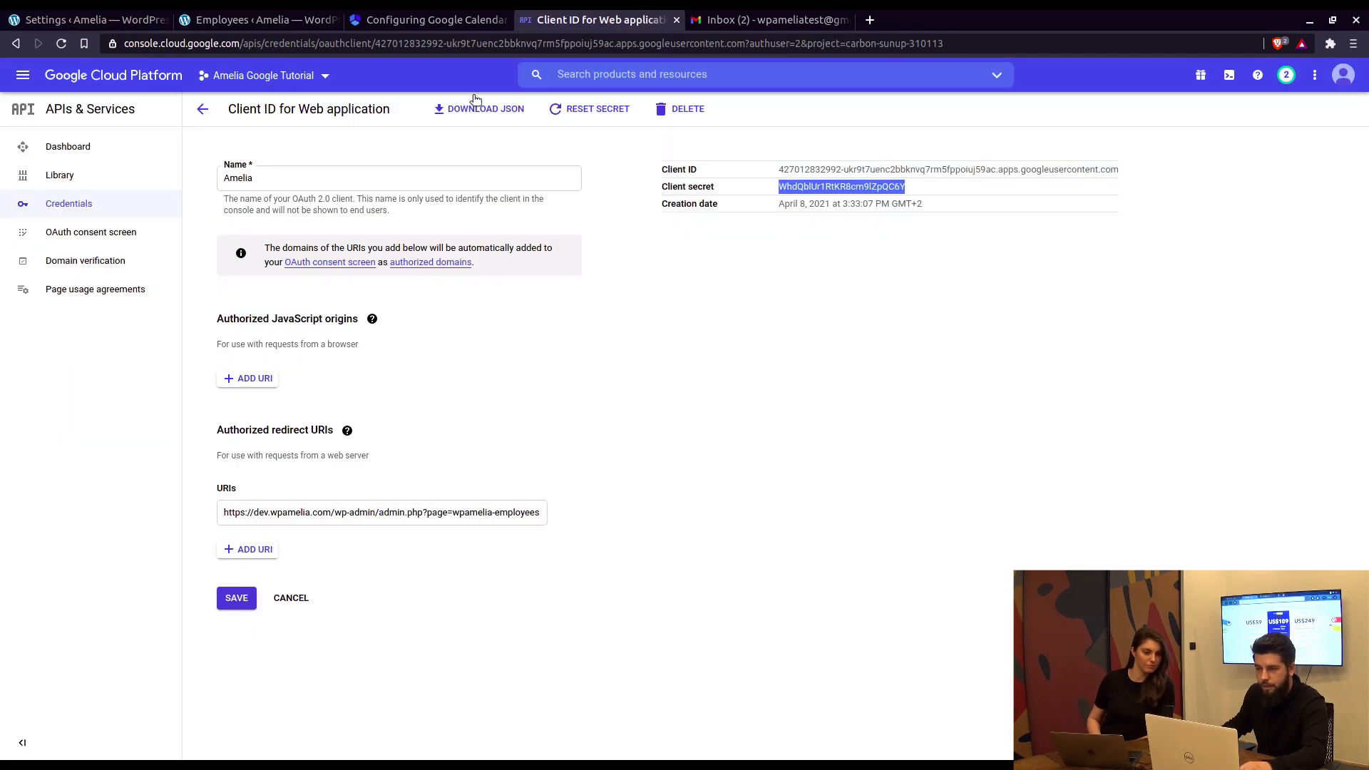
{"action": "left_click", "coordinate": [78, 19]}
{"action": "left_click", "coordinate": [1077, 288]}
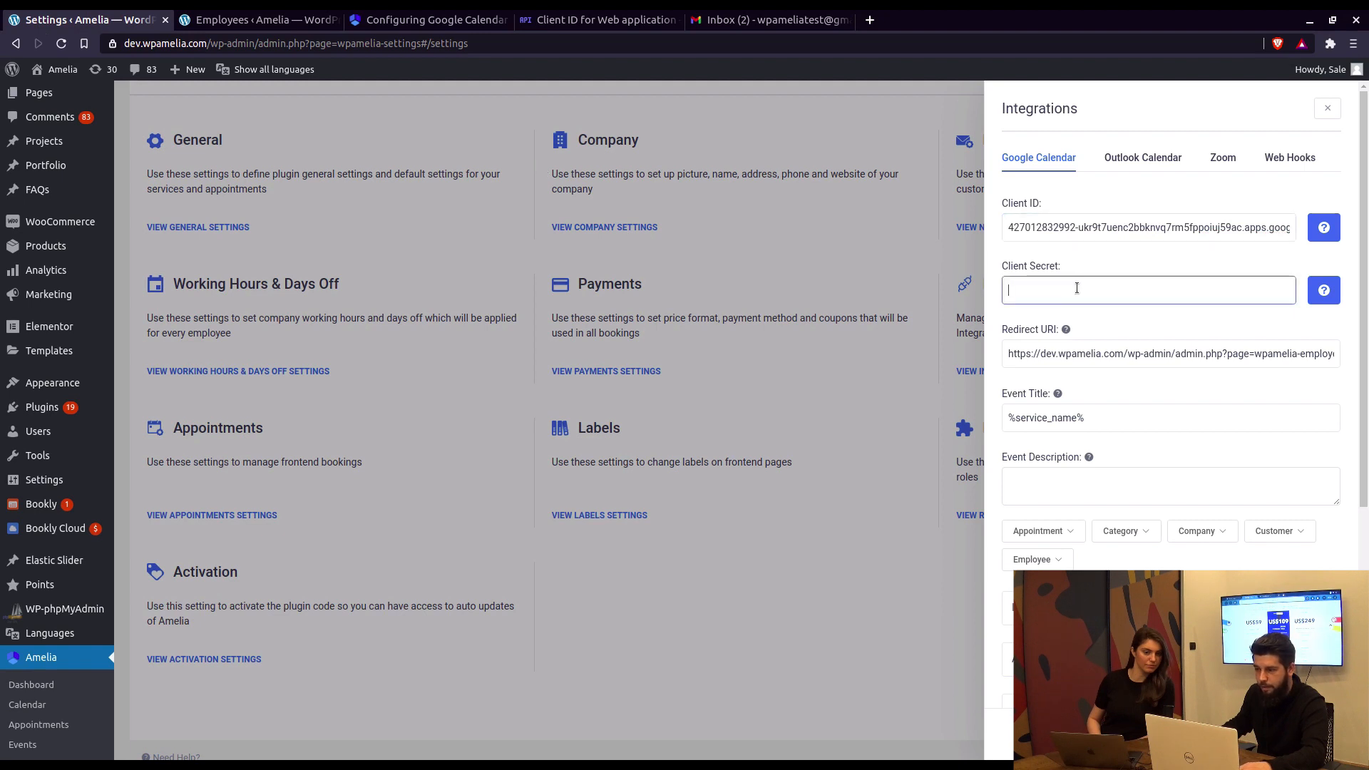
{"action": "key", "text": "ctrl+v"}
Step: Set Maximum Number Of Events Returned to 2500 and save the integration settings
{"action": "scroll", "coordinate": [1140, 385], "scroll_direction": "down", "scroll_amount": 4}
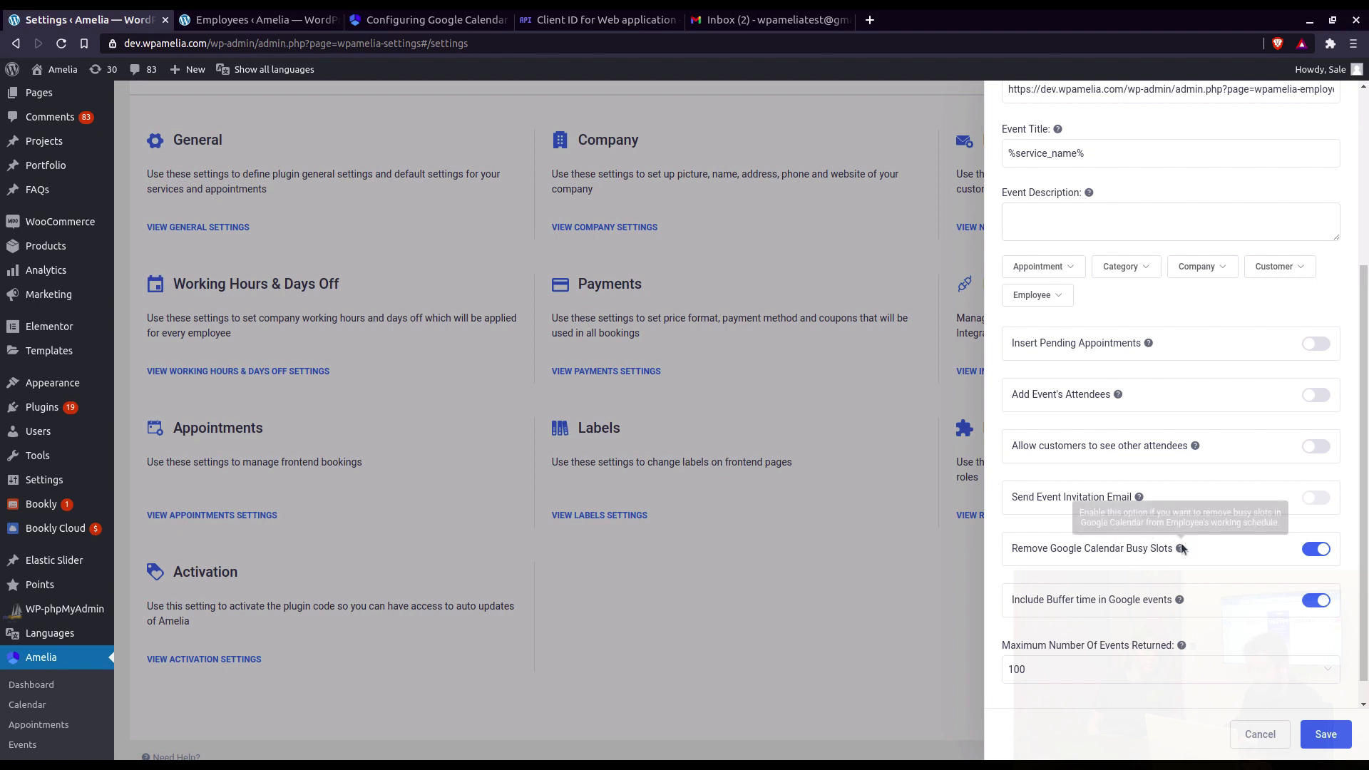
{"action": "scroll", "coordinate": [1079, 628], "scroll_direction": "down", "scroll_amount": 1}
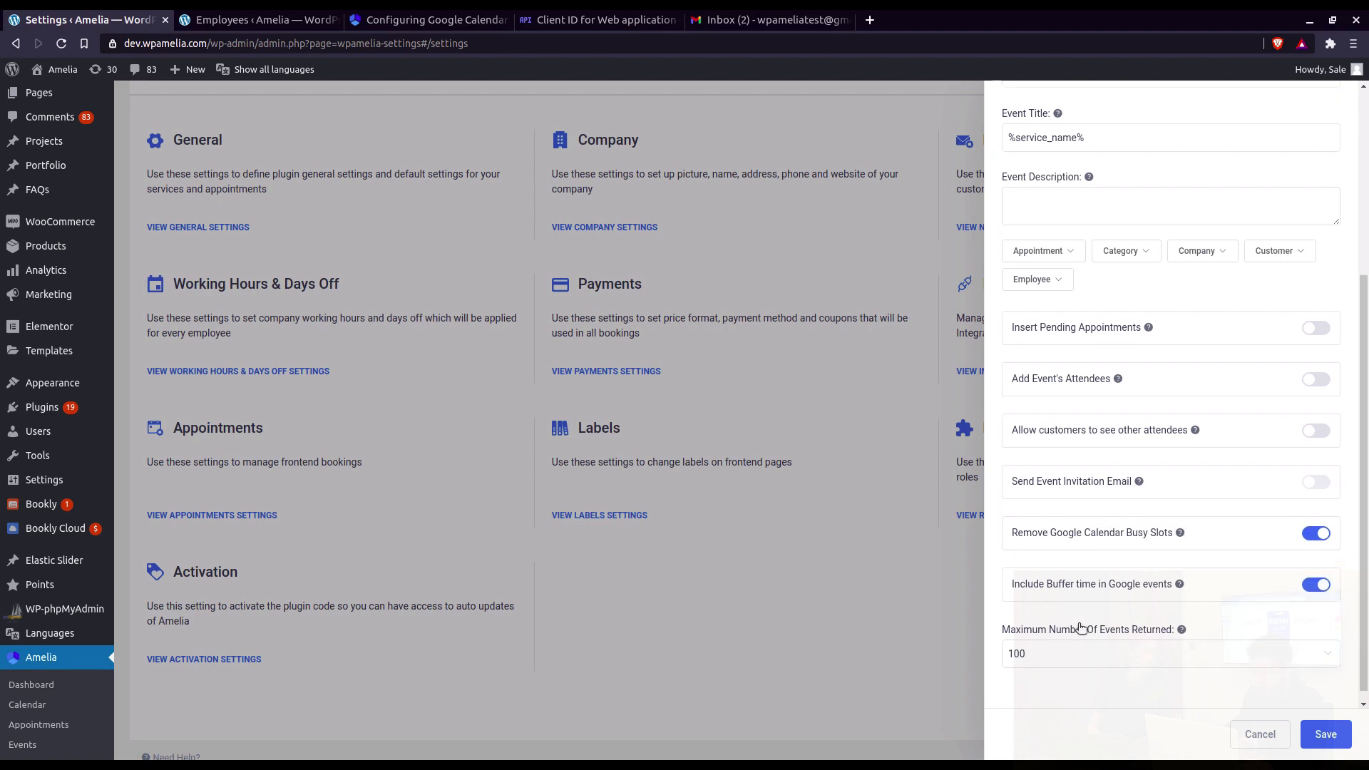
{"action": "left_click", "coordinate": [1088, 638]}
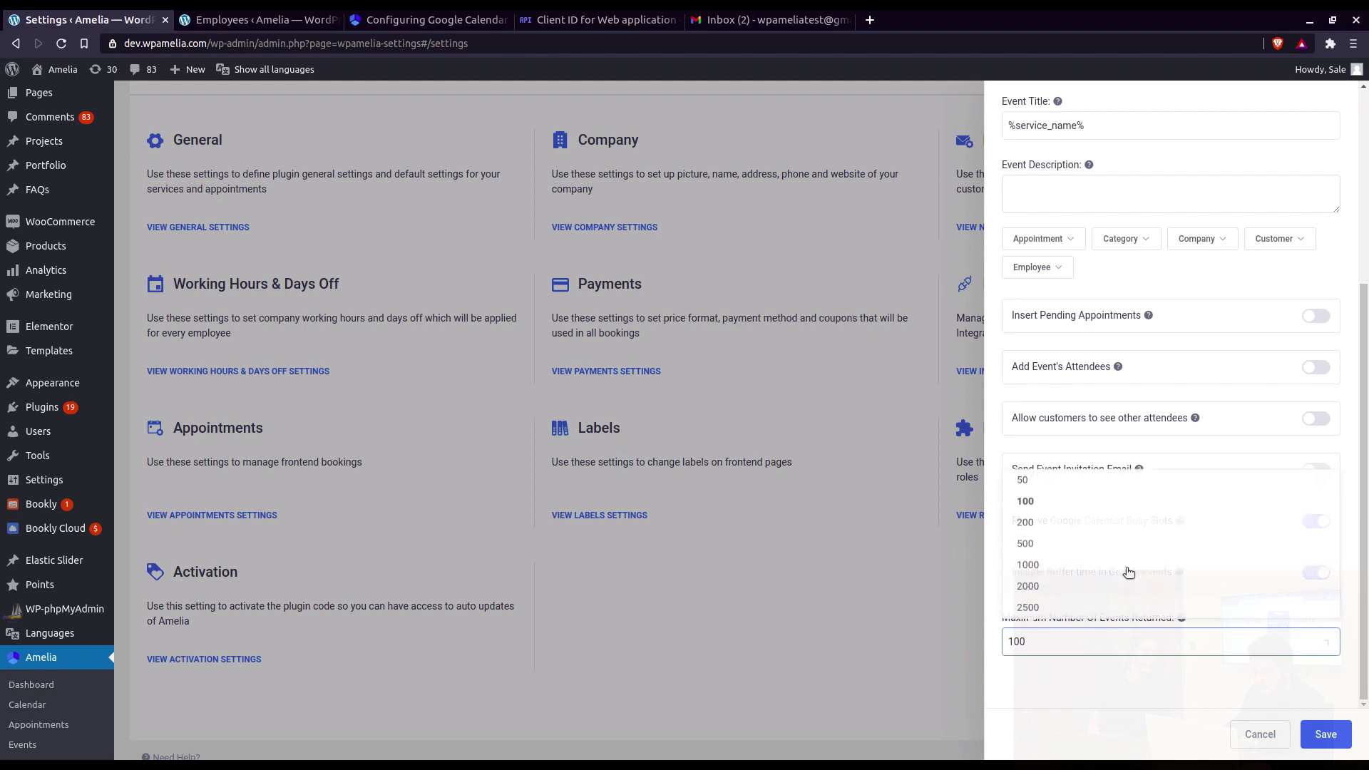
{"action": "left_click", "coordinate": [1072, 606]}
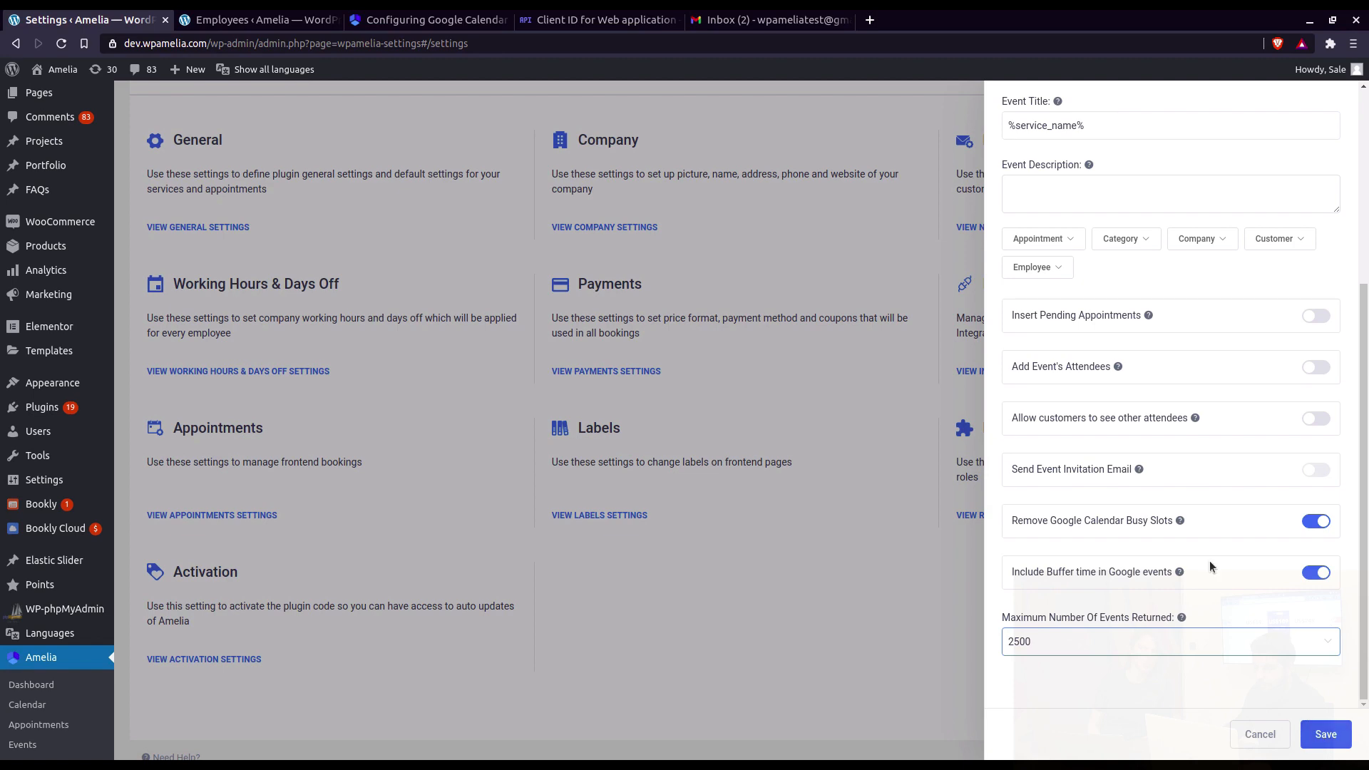
{"action": "left_click", "coordinate": [1328, 735]}
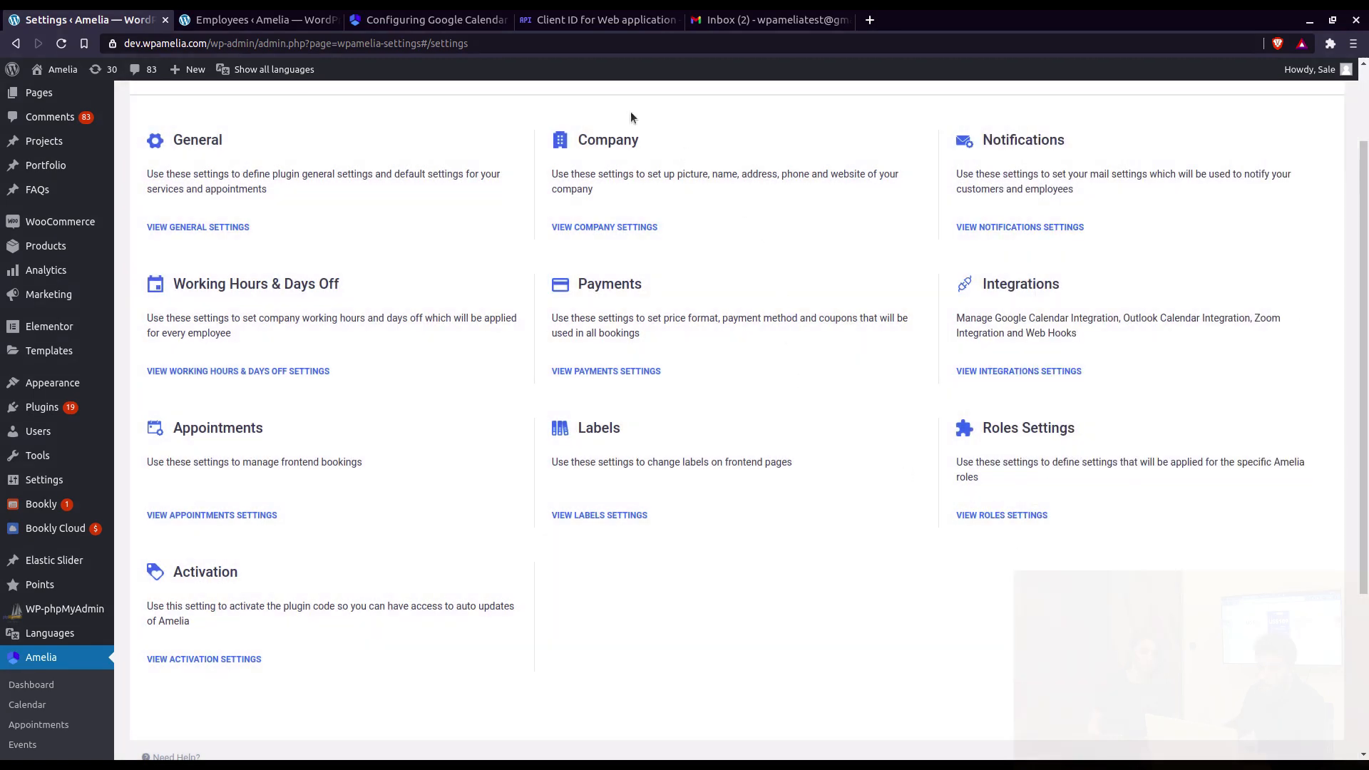
Step: Scroll through the Google Calendar configuration guide to review its instructions
{"action": "left_click", "coordinate": [427, 27]}
{"action": "scroll", "coordinate": [762, 427], "scroll_direction": "down", "scroll_amount": 12}
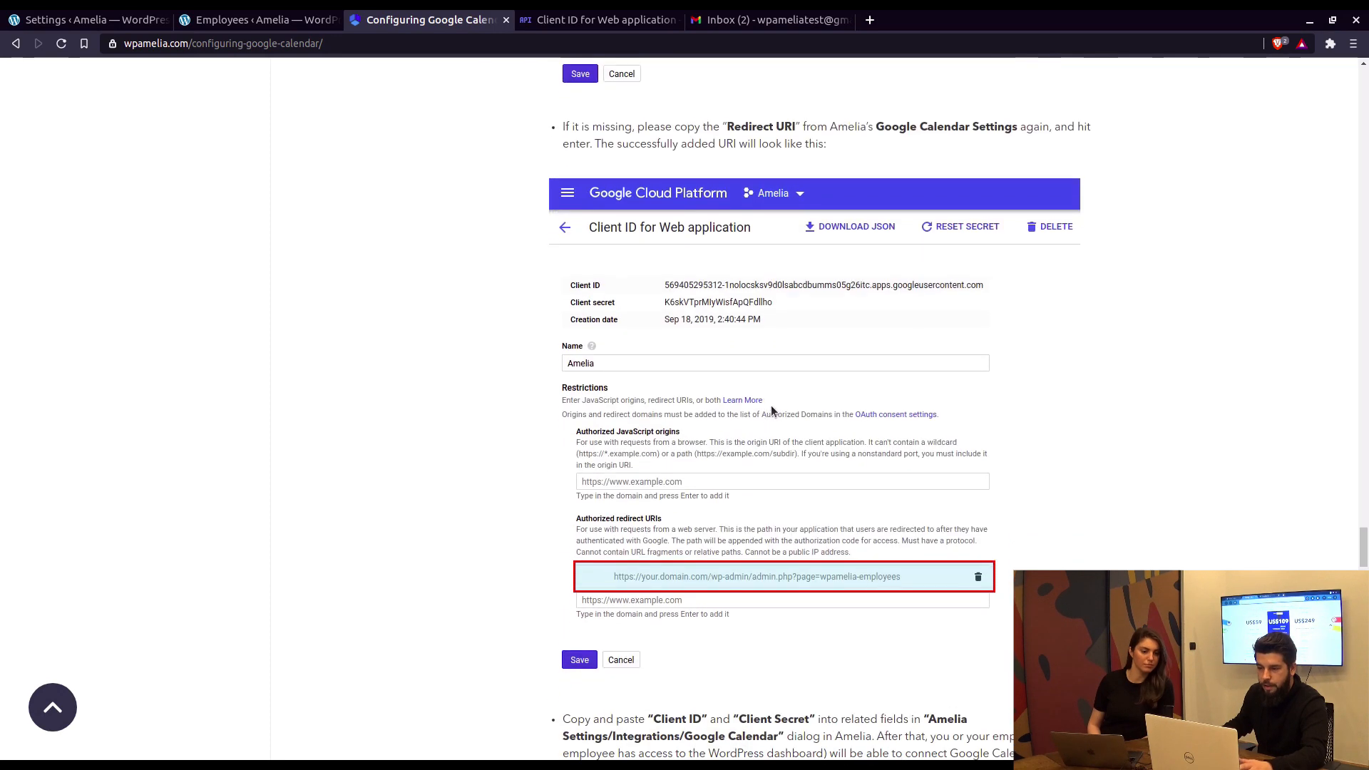
{"action": "scroll", "coordinate": [762, 342], "scroll_direction": "up", "scroll_amount": 3}
{"action": "scroll", "coordinate": [663, 286], "scroll_direction": "down", "scroll_amount": 3}
{"action": "scroll", "coordinate": [605, 109], "scroll_direction": "up", "scroll_amount": 5}
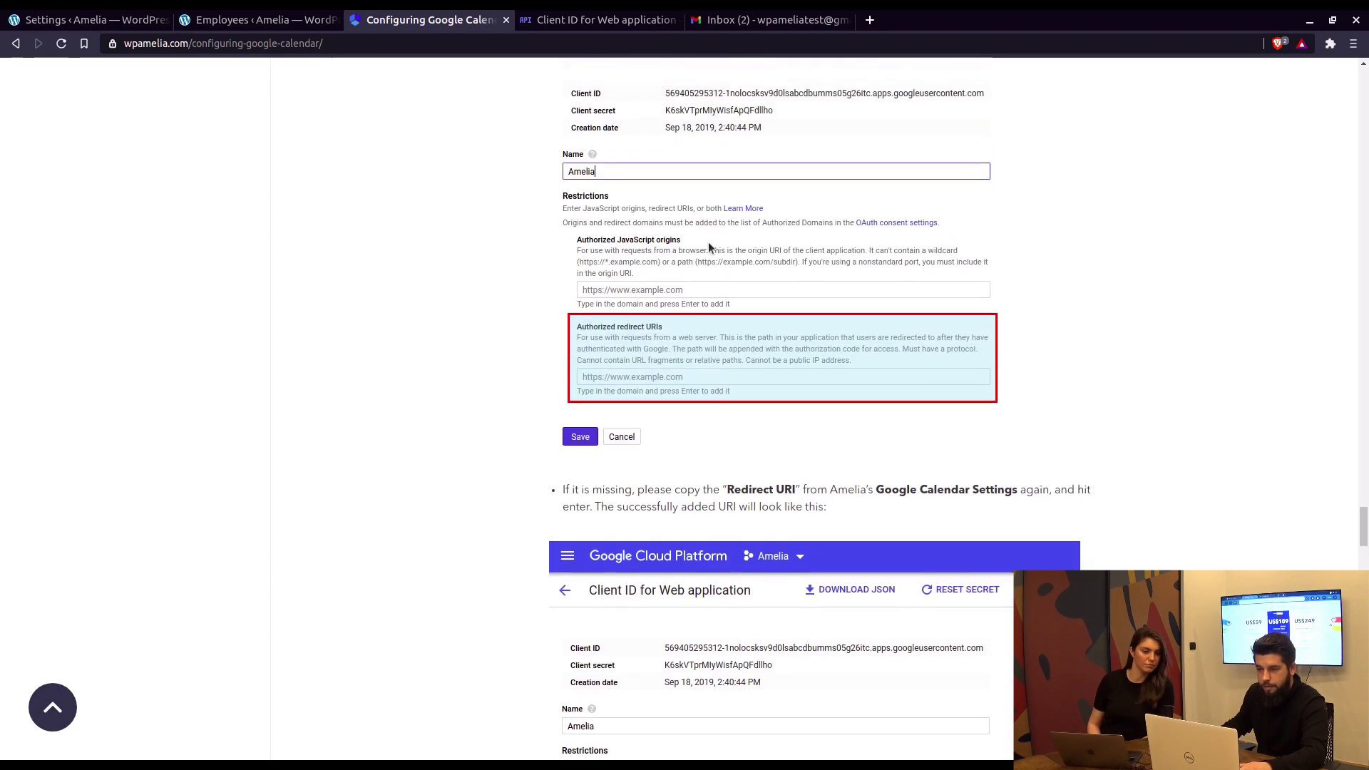
{"action": "scroll", "coordinate": [613, 335], "scroll_direction": "down", "scroll_amount": 2}
{"action": "scroll", "coordinate": [627, 246], "scroll_direction": "down", "scroll_amount": 3}
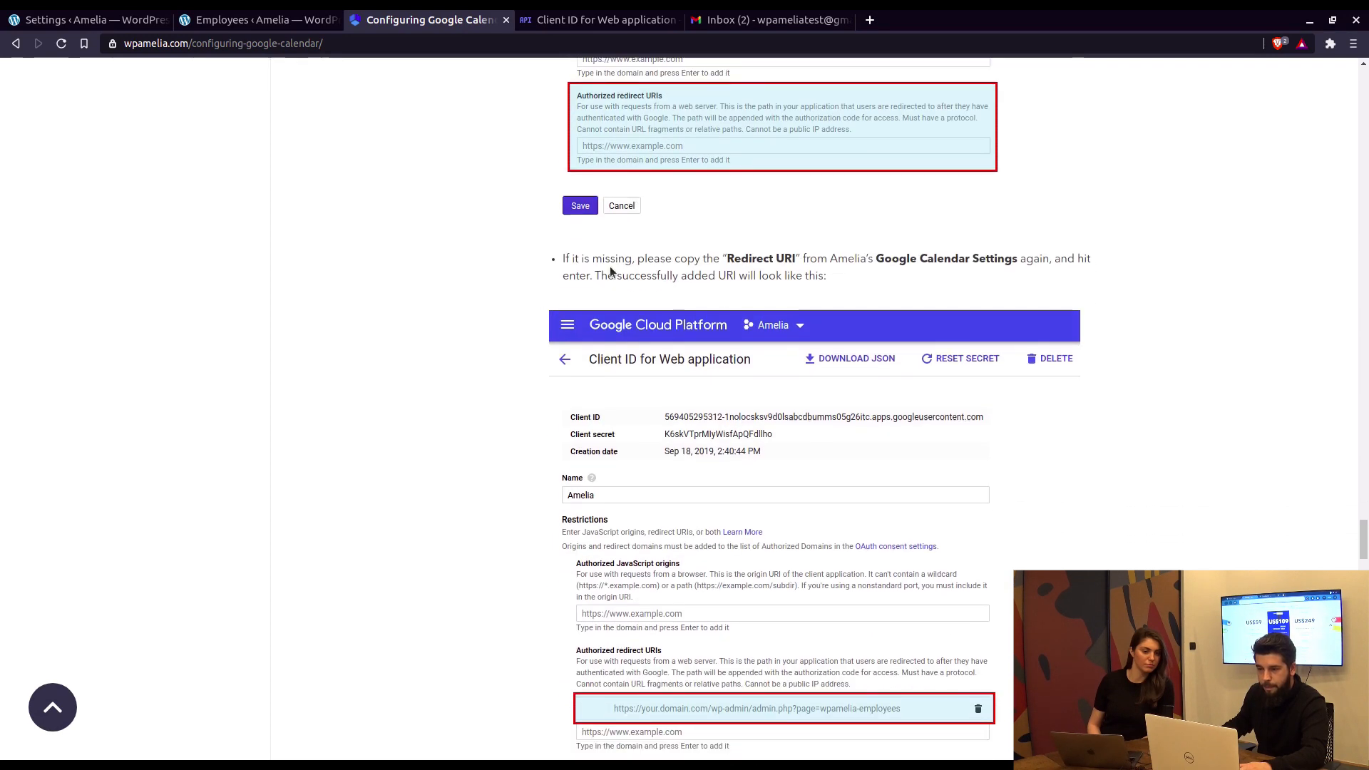
{"action": "scroll", "coordinate": [615, 173], "scroll_direction": "up", "scroll_amount": 2}
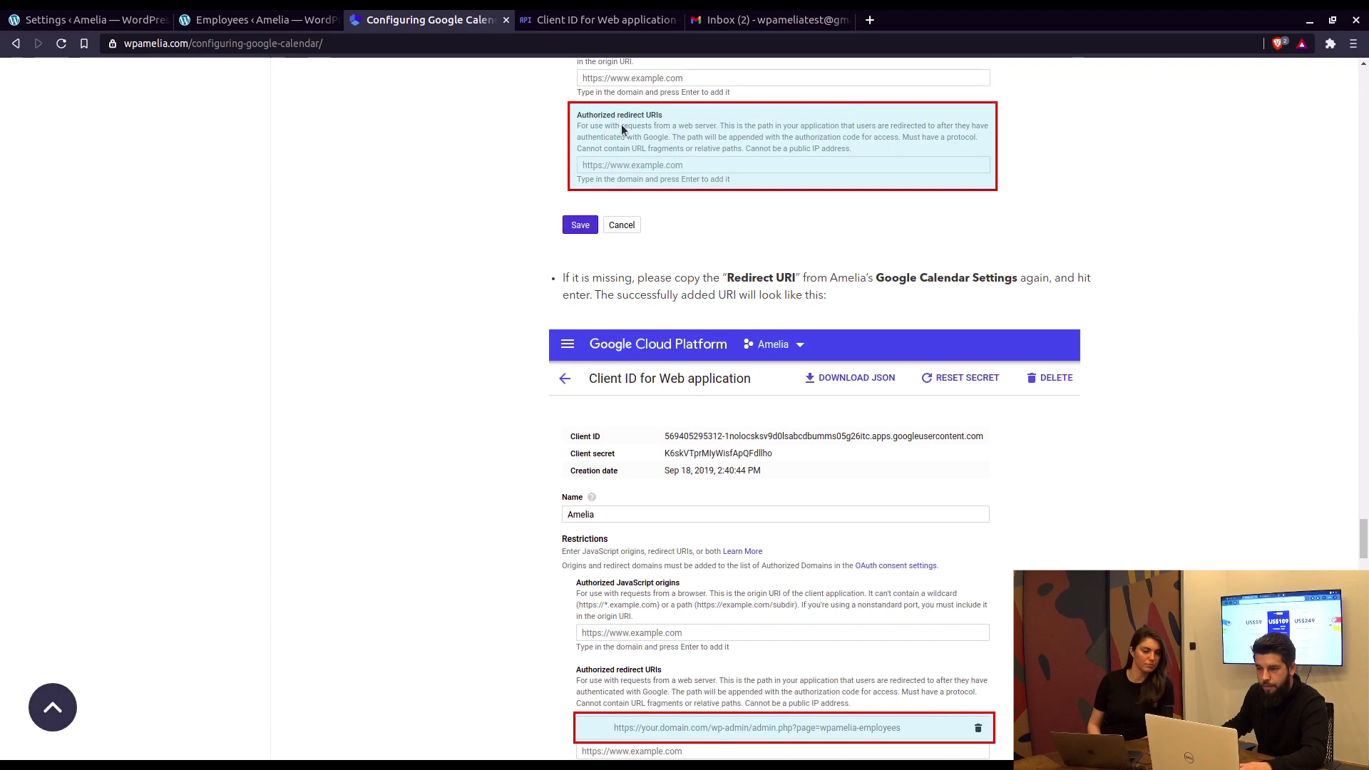
{"action": "scroll", "coordinate": [670, 214], "scroll_direction": "up", "scroll_amount": 4}
{"action": "scroll", "coordinate": [659, 314], "scroll_direction": "down", "scroll_amount": 4}
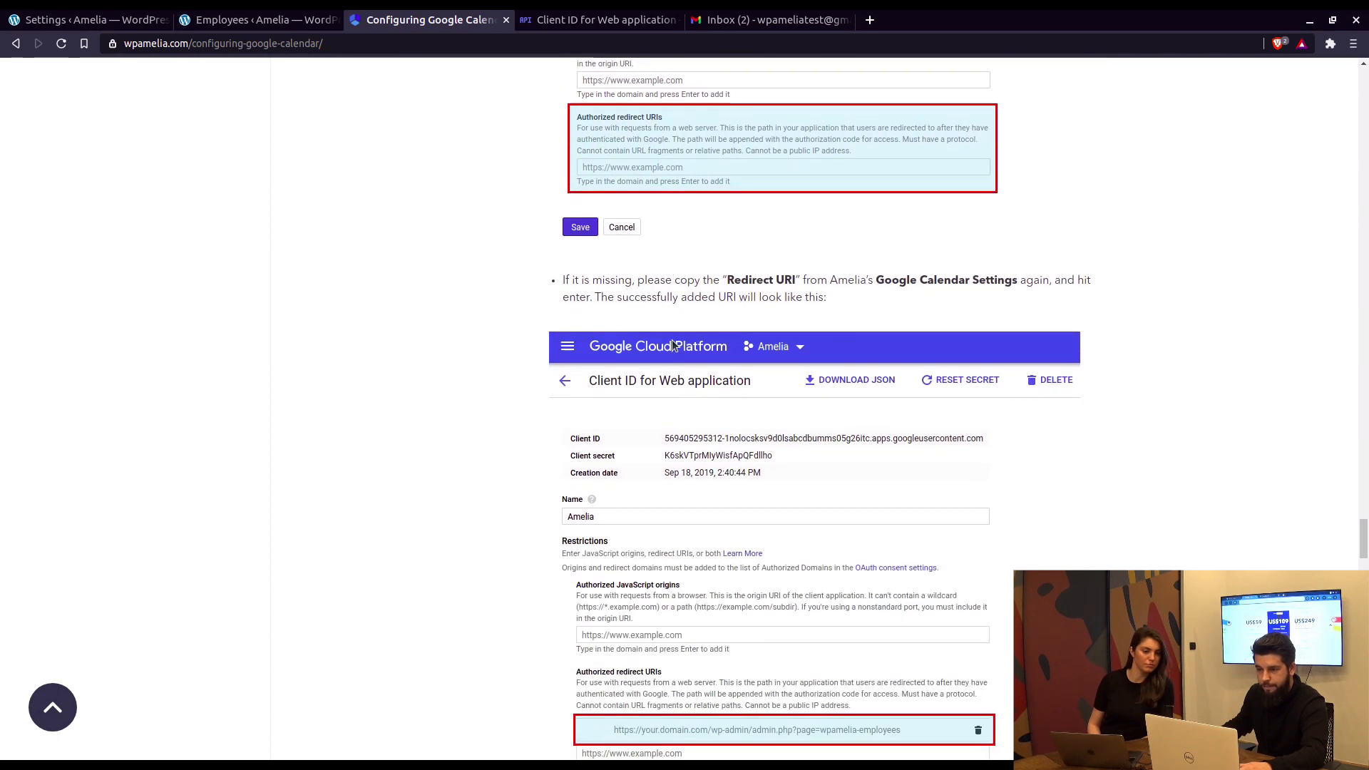
{"action": "scroll", "coordinate": [674, 346], "scroll_direction": "down", "scroll_amount": 1}
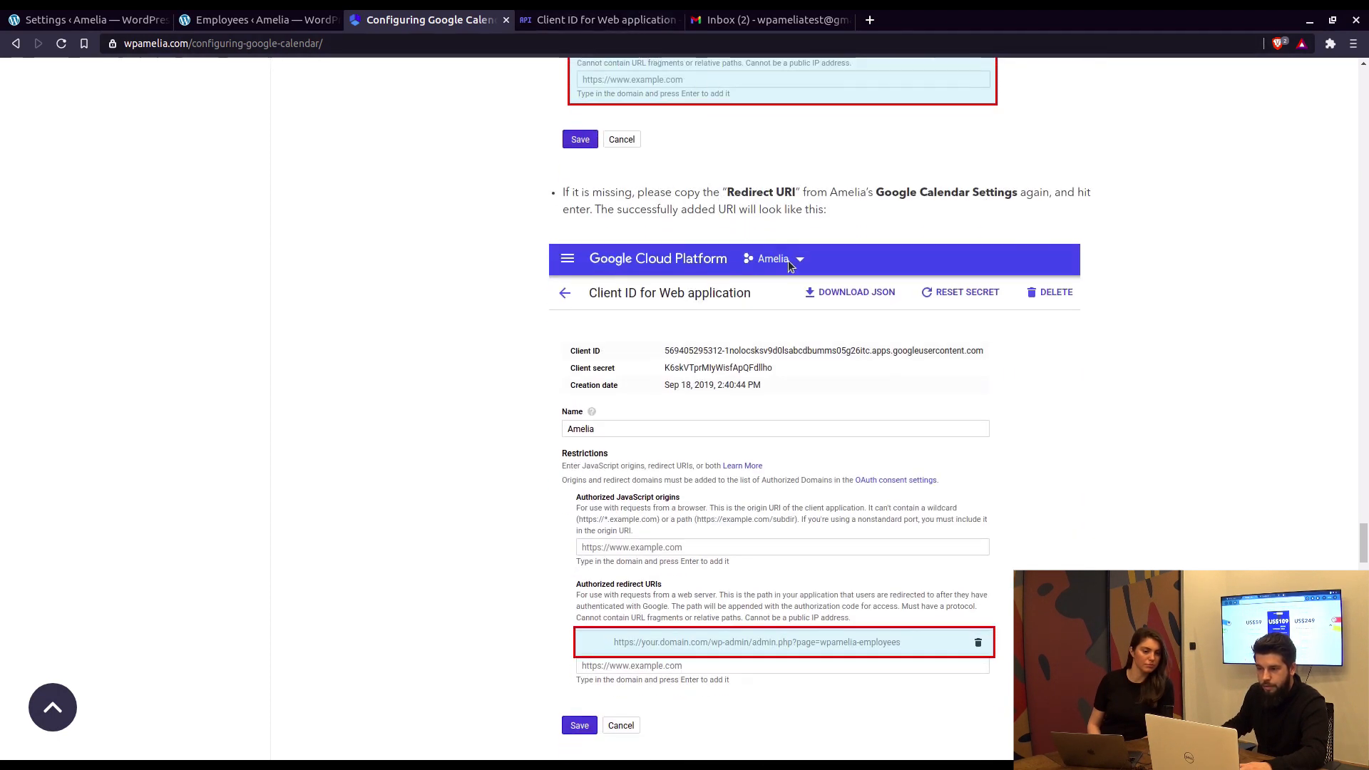
{"action": "scroll", "coordinate": [789, 259], "scroll_direction": "down", "scroll_amount": 1}
Step: Select the redirect URI registered on the Amelia OAuth client to verify it
{"action": "left_click", "coordinate": [564, 20]}
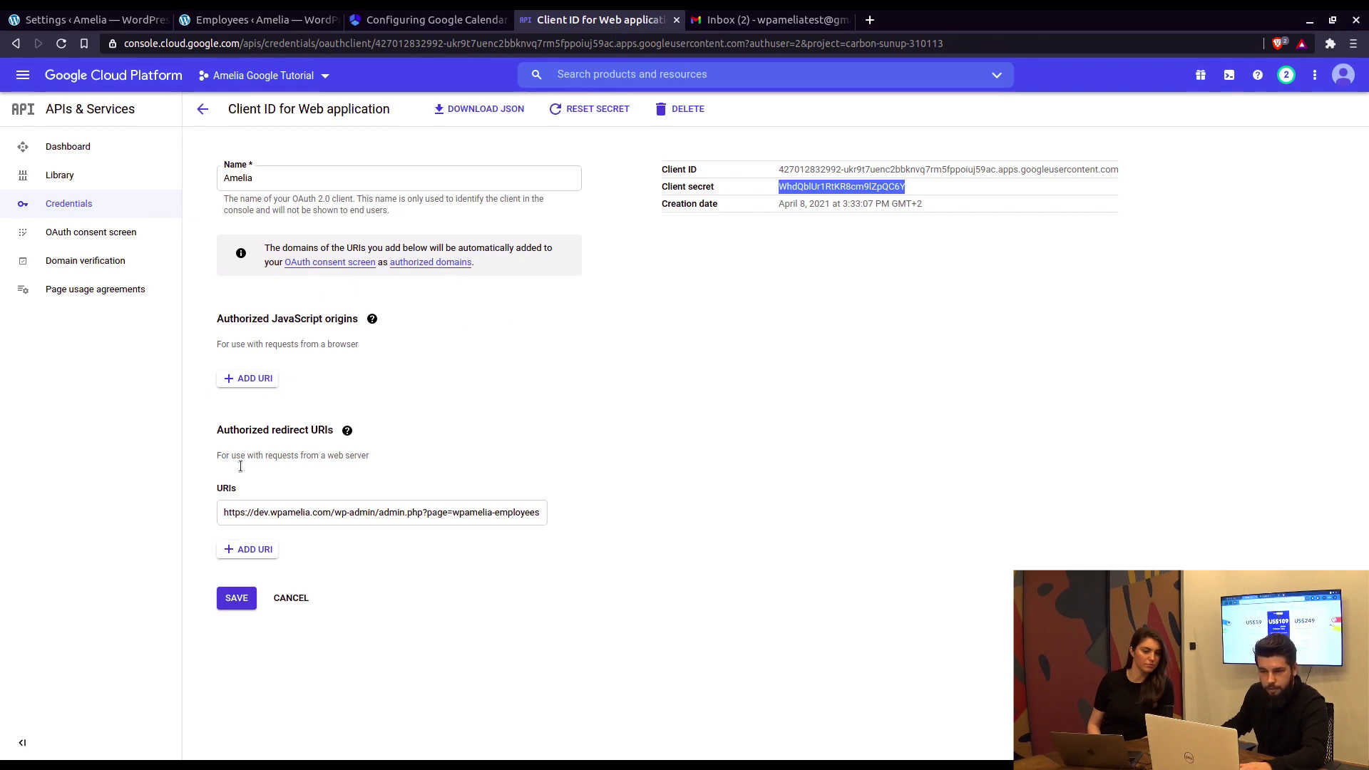
{"action": "double_click", "coordinate": [230, 513]}
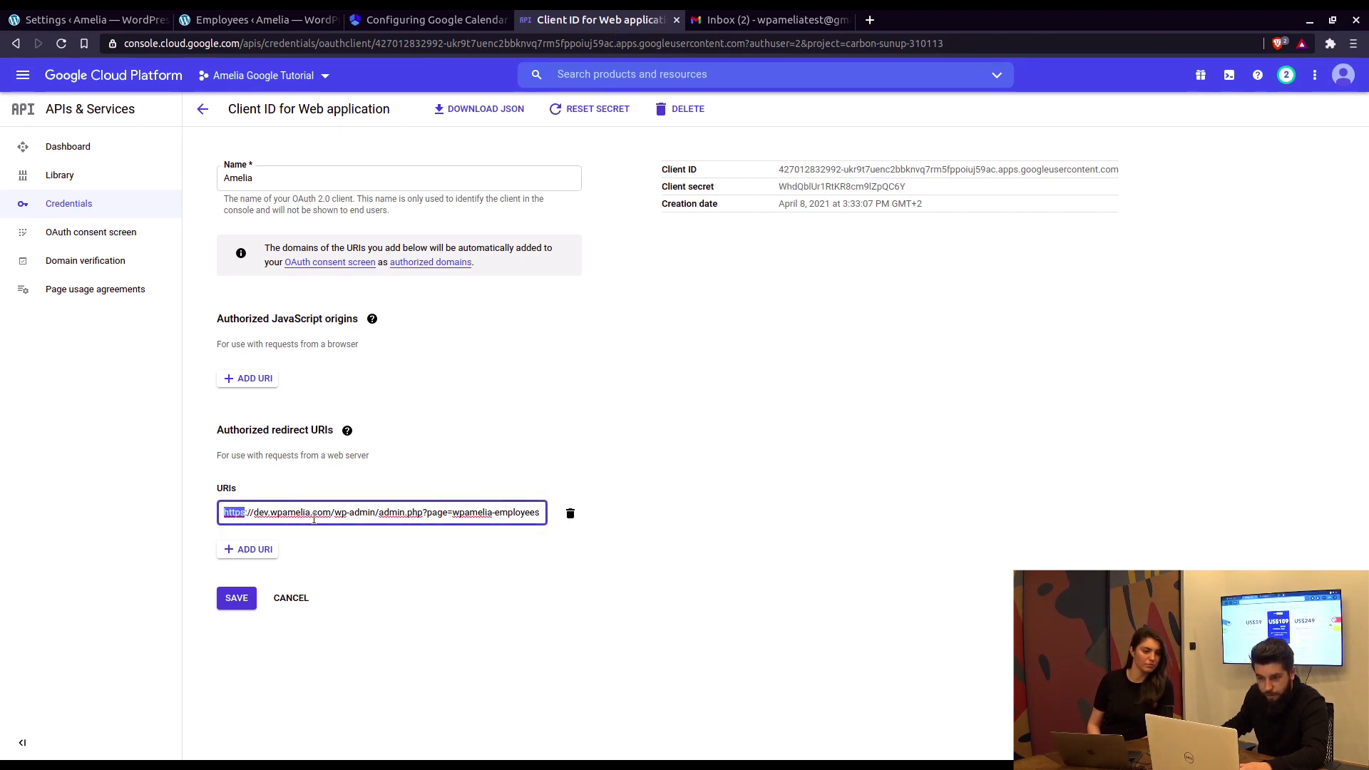
{"action": "key", "text": "ctrl+a"}
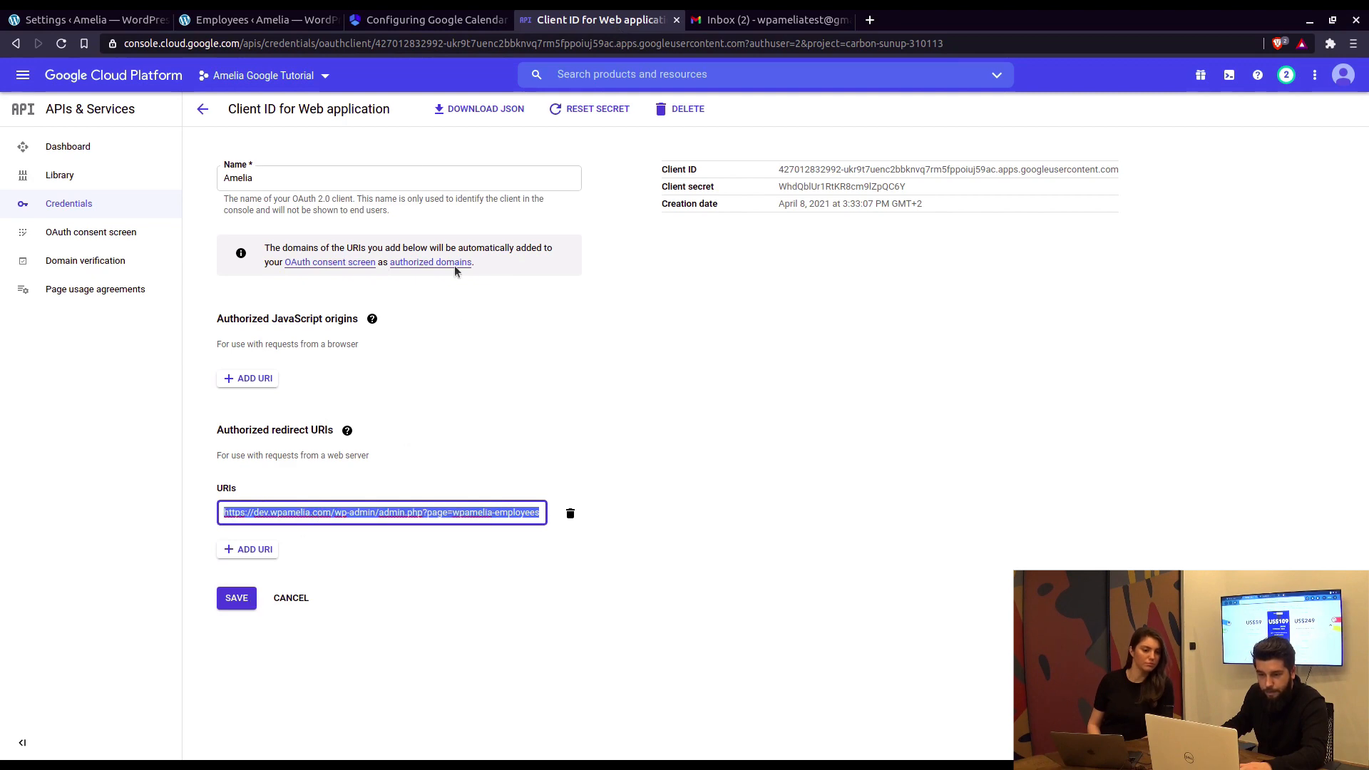
Step: Scroll the guide down to its Publishing Status section
{"action": "left_click", "coordinate": [407, 22]}
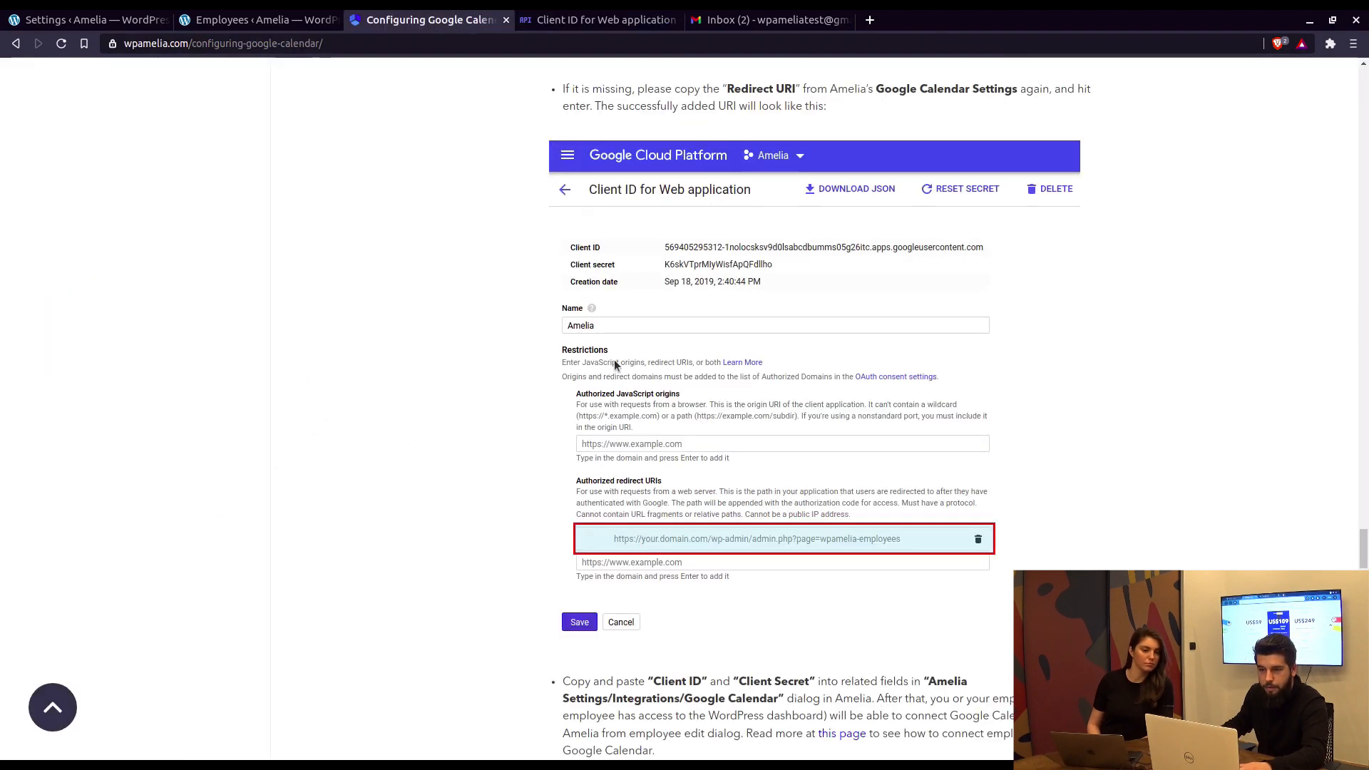
{"action": "scroll", "coordinate": [614, 360], "scroll_direction": "down", "scroll_amount": 6}
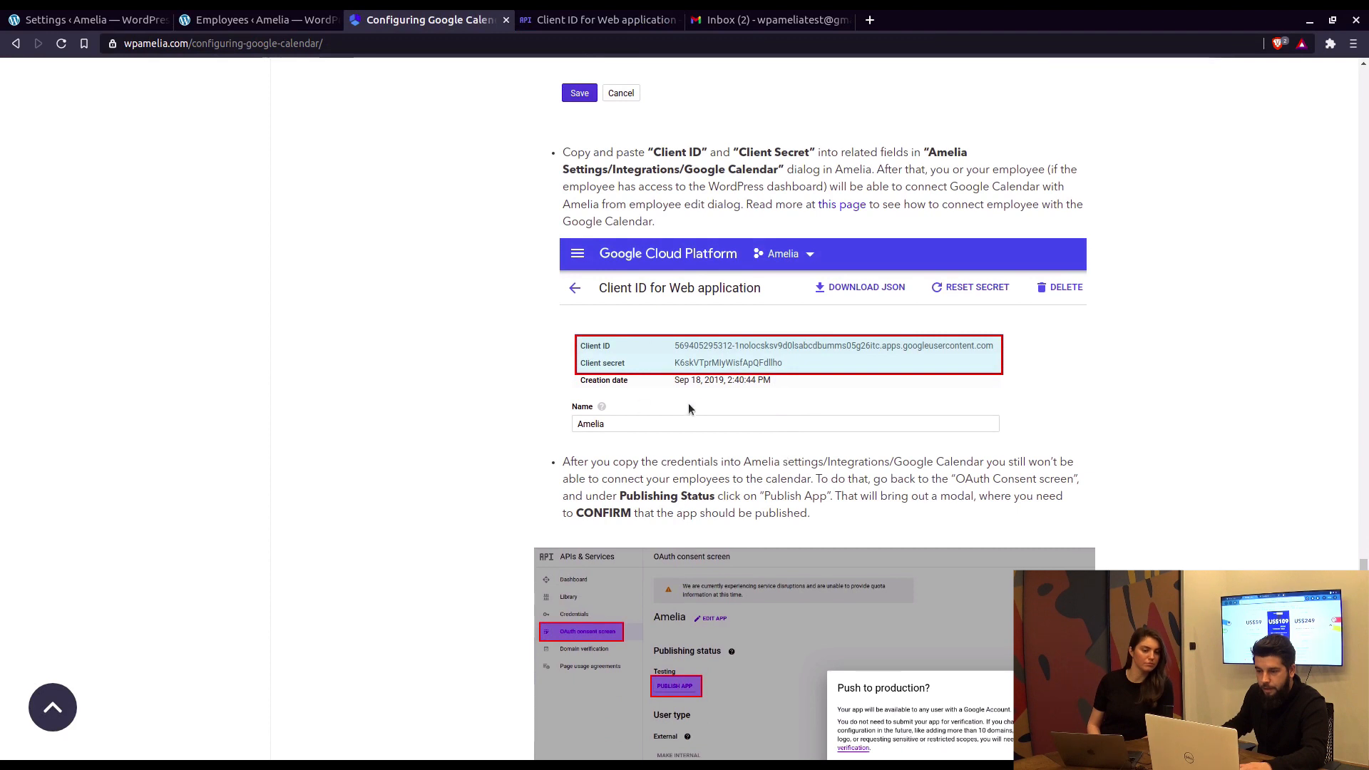
{"action": "scroll", "coordinate": [694, 400], "scroll_direction": "down", "scroll_amount": 2}
{"action": "scroll", "coordinate": [740, 200], "scroll_direction": "down", "scroll_amount": 2}
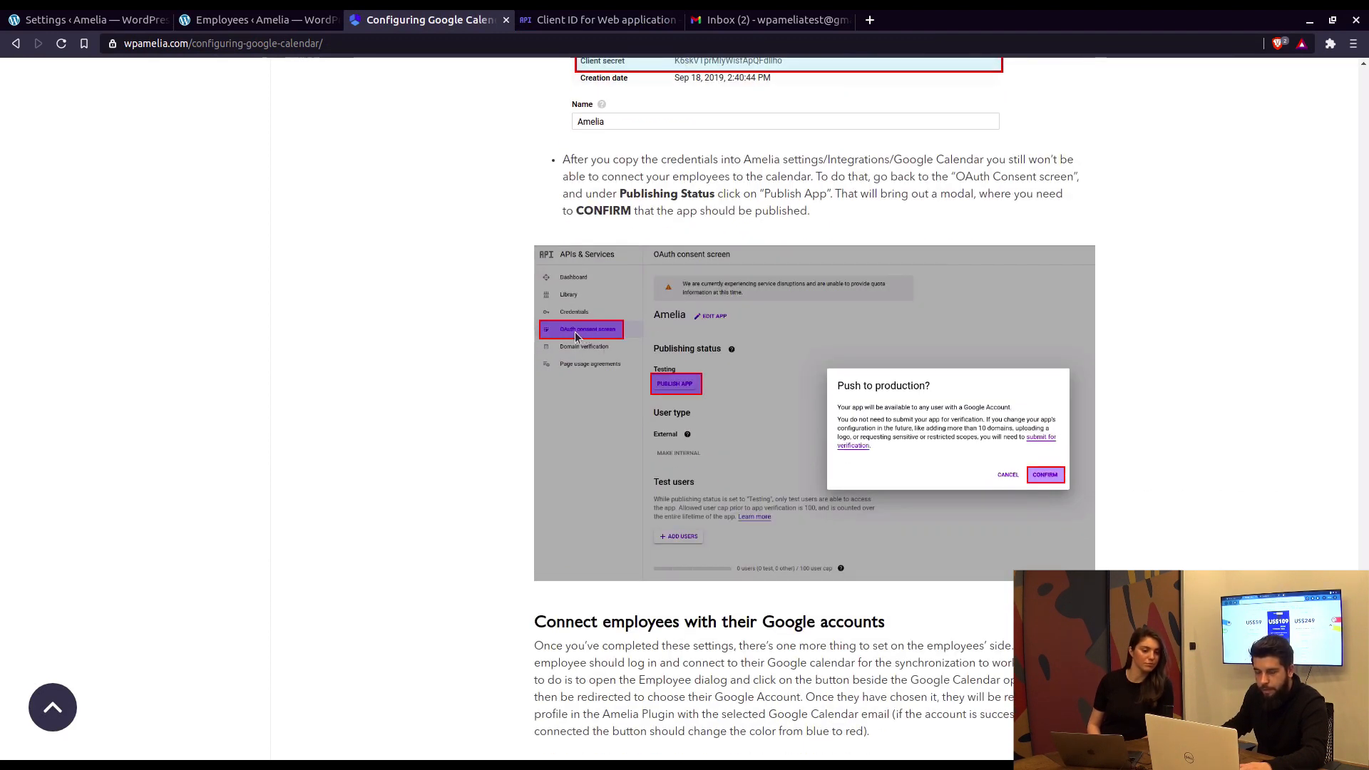
Step: Publish the Amelia app from the OAuth consent screen, changing its status to In production
{"action": "left_click", "coordinate": [575, 21]}
{"action": "left_click", "coordinate": [91, 232]}
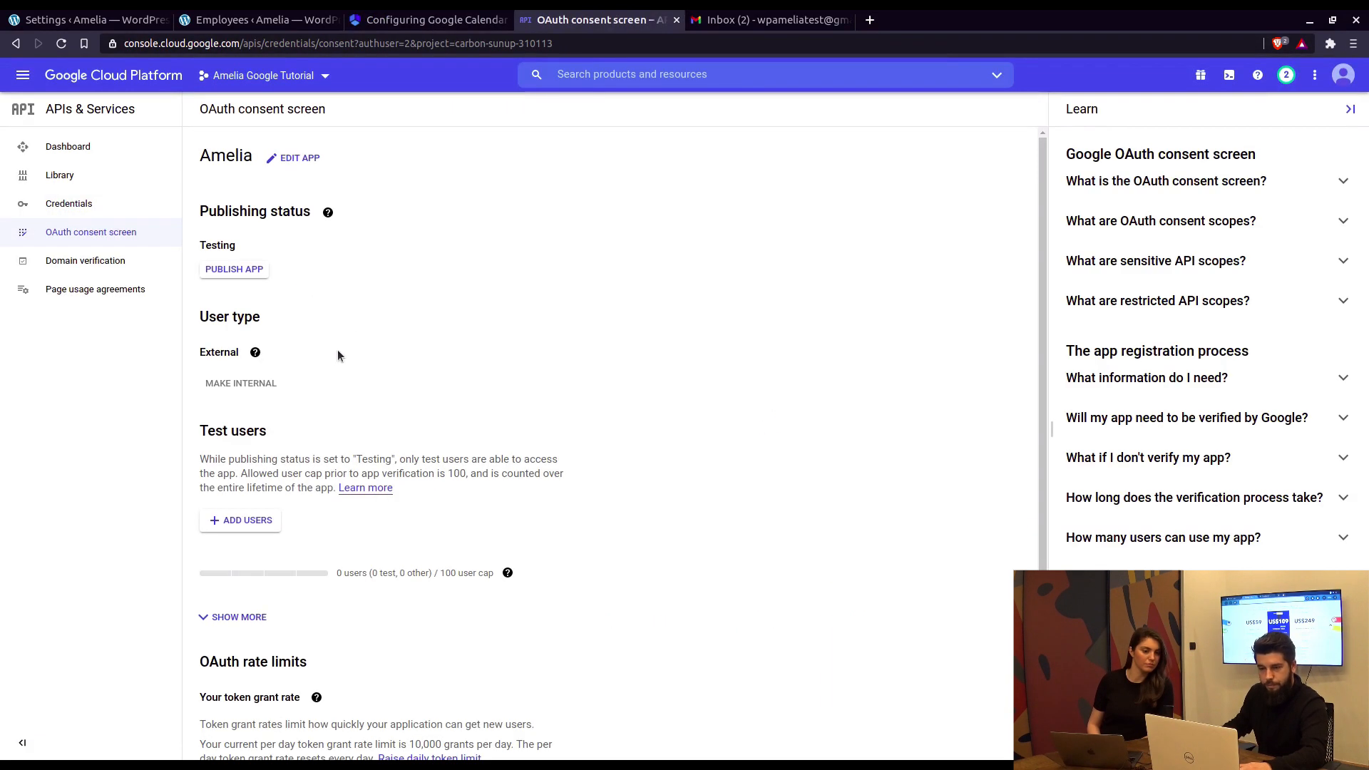
{"action": "left_click", "coordinate": [232, 272]}
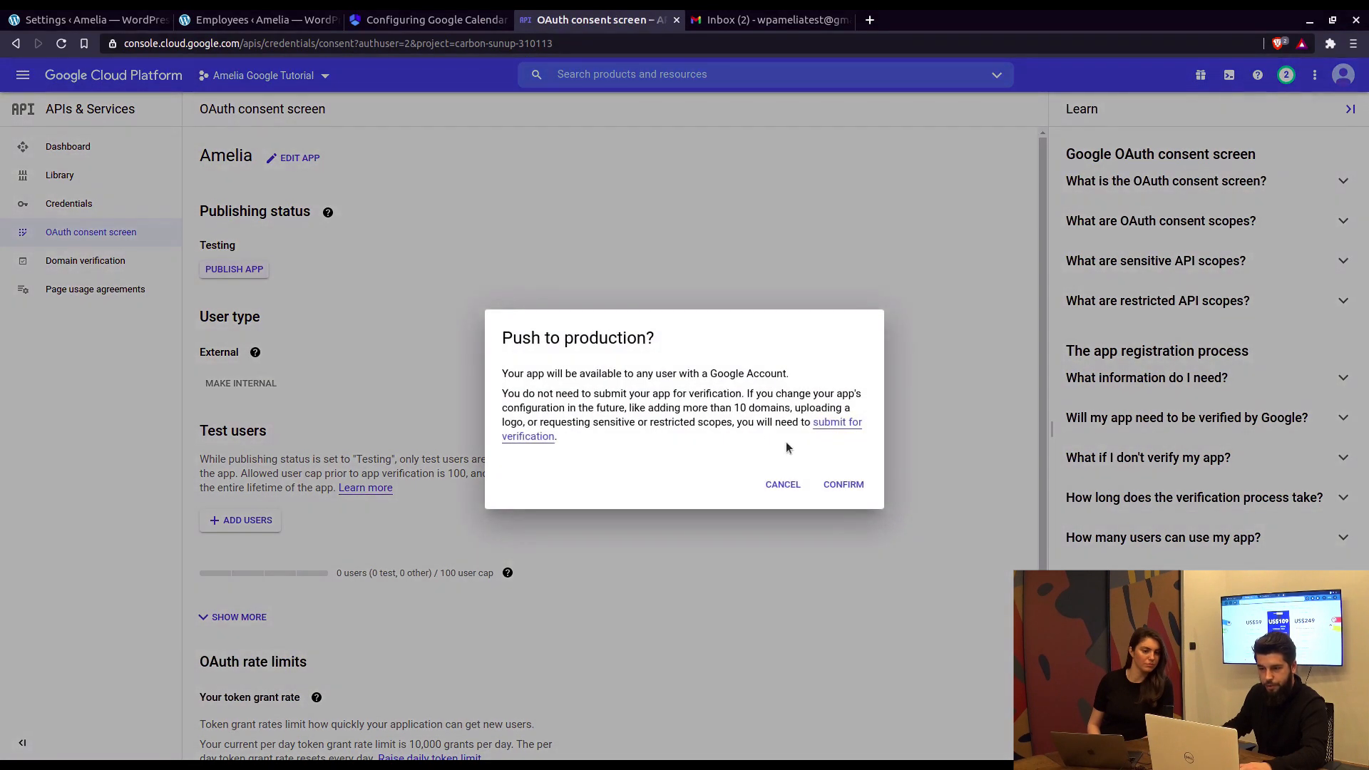
{"action": "left_click", "coordinate": [846, 486]}
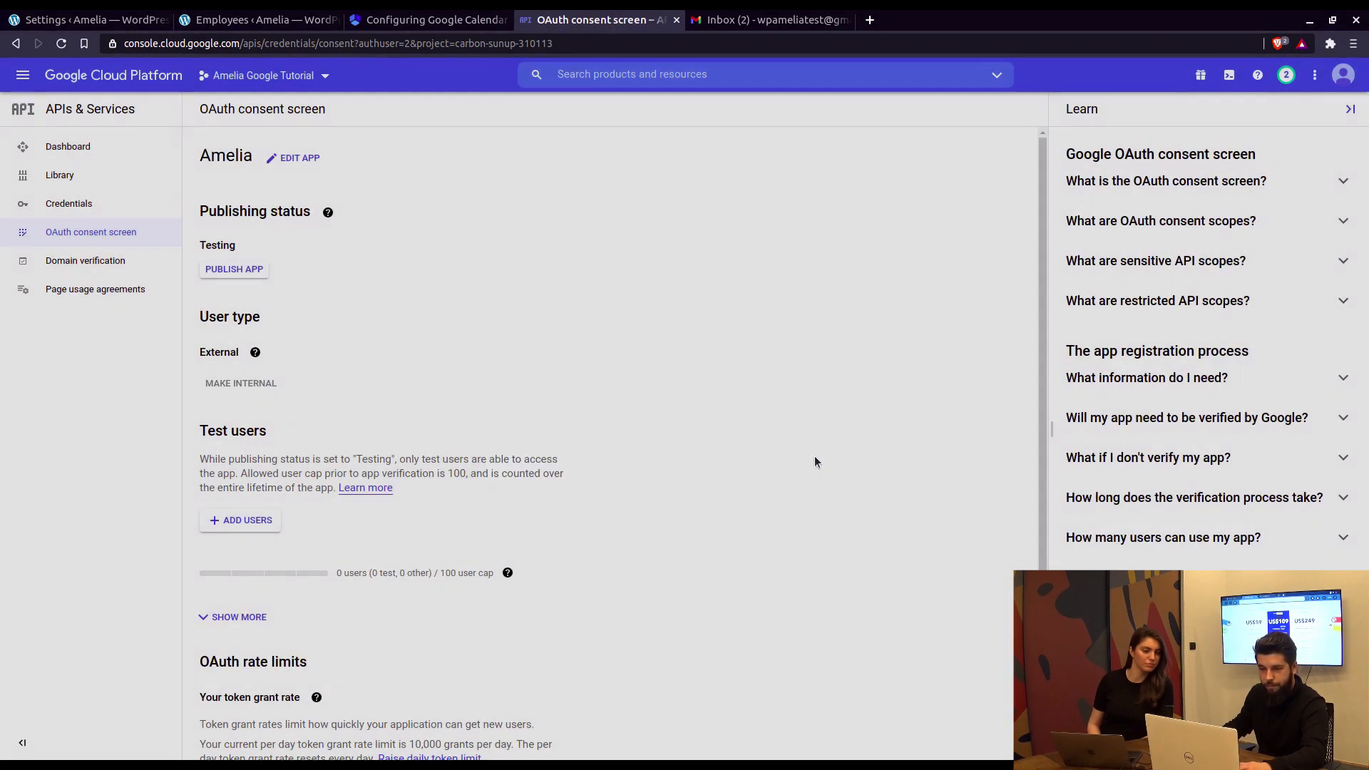
{"action": "scroll", "coordinate": [629, 379], "scroll_direction": "down", "scroll_amount": 3}
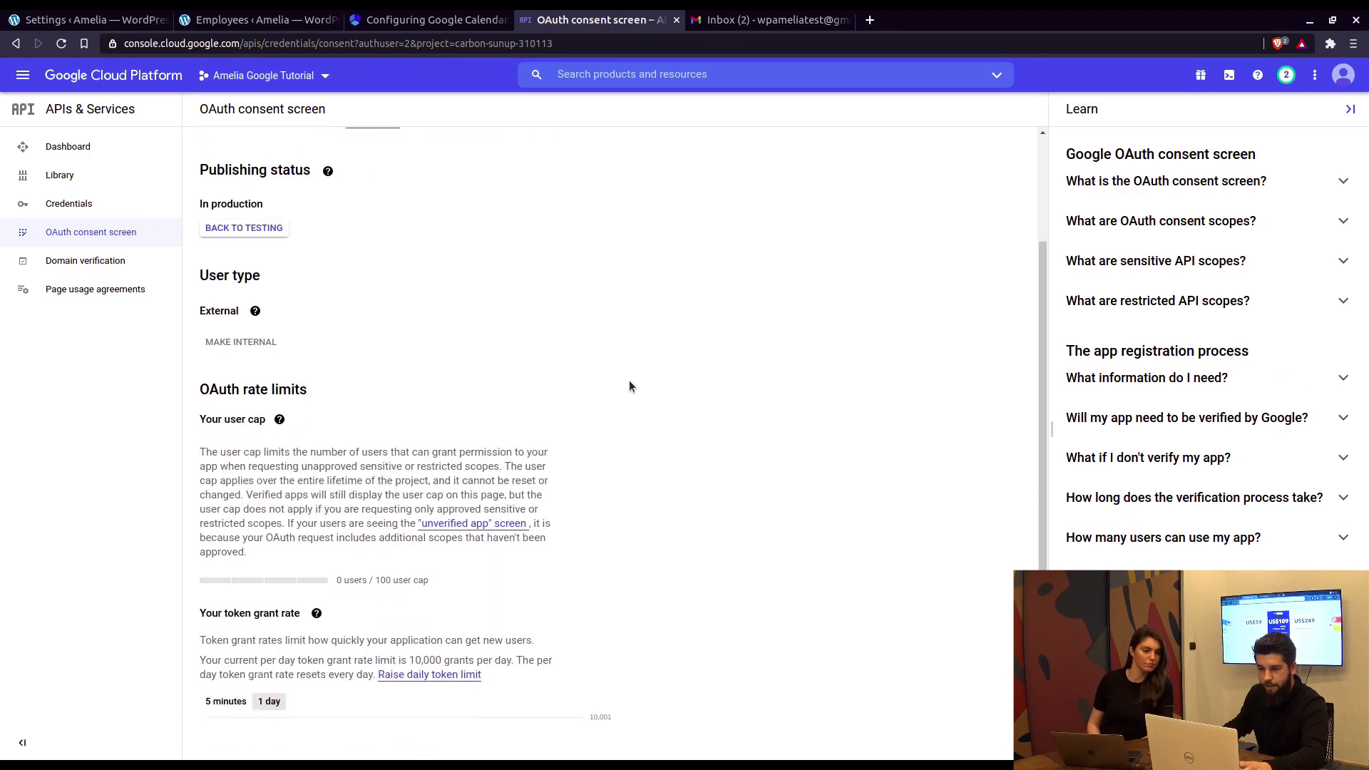
{"action": "scroll", "coordinate": [558, 368], "scroll_direction": "up", "scroll_amount": 2}
{"action": "scroll", "coordinate": [558, 367], "scroll_direction": "up", "scroll_amount": 1}
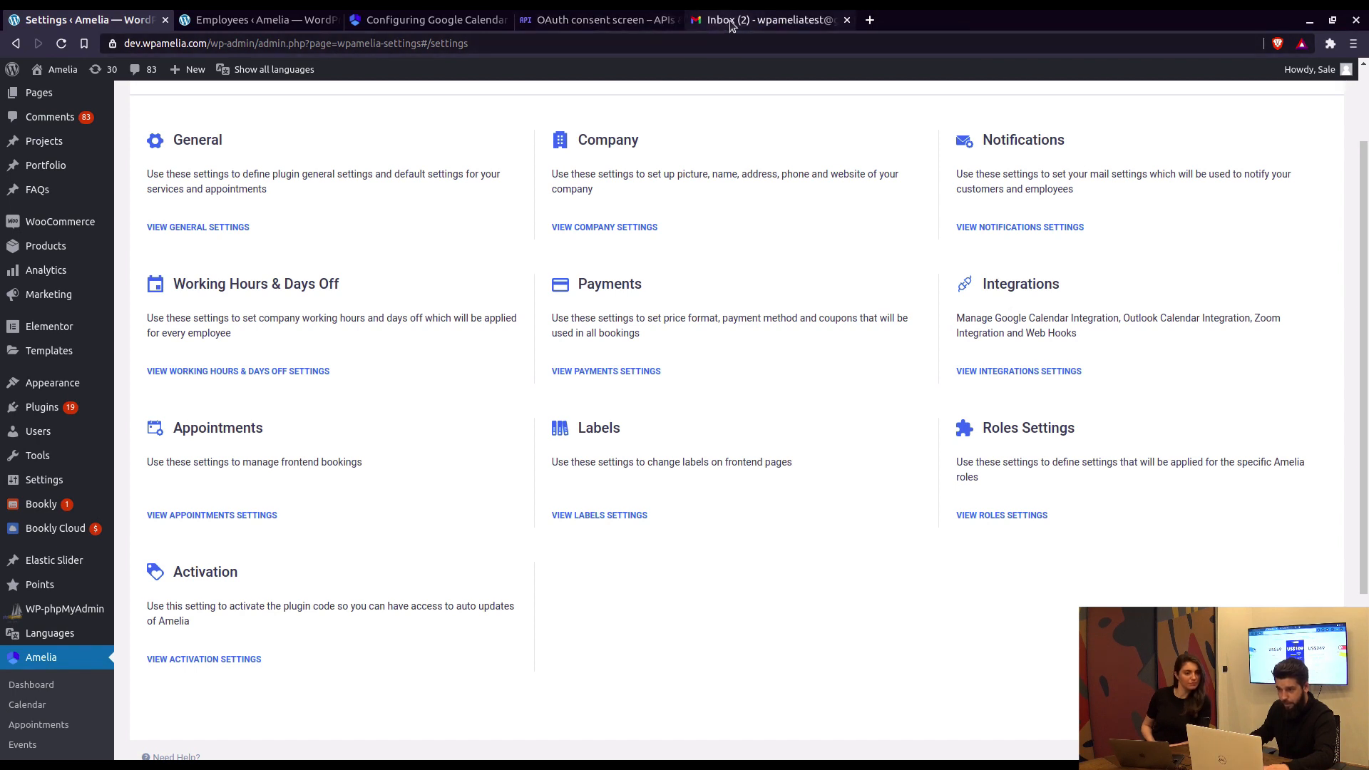
Step: Dismiss the connection error, reload the Employees page and reopen Sale Test's details
{"action": "left_click", "coordinate": [242, 28]}
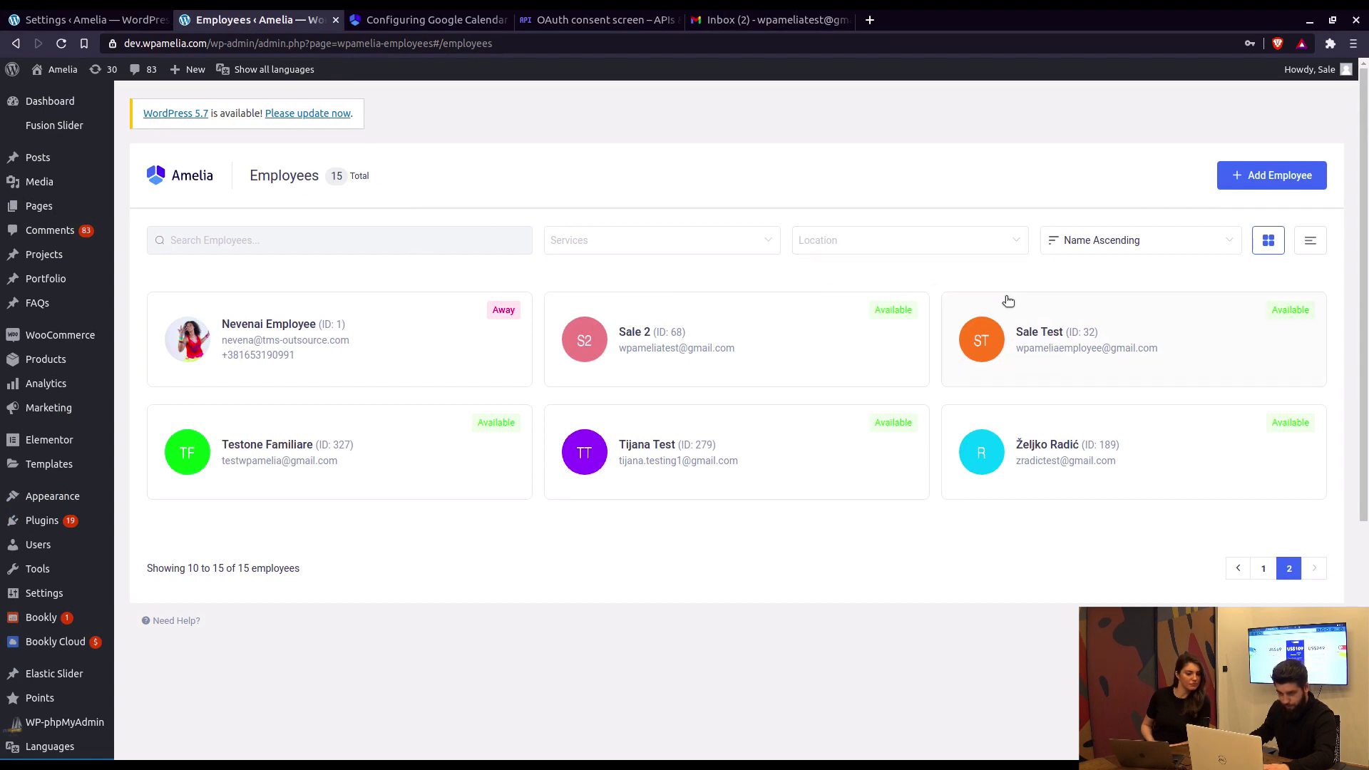
{"action": "left_click", "coordinate": [1045, 342]}
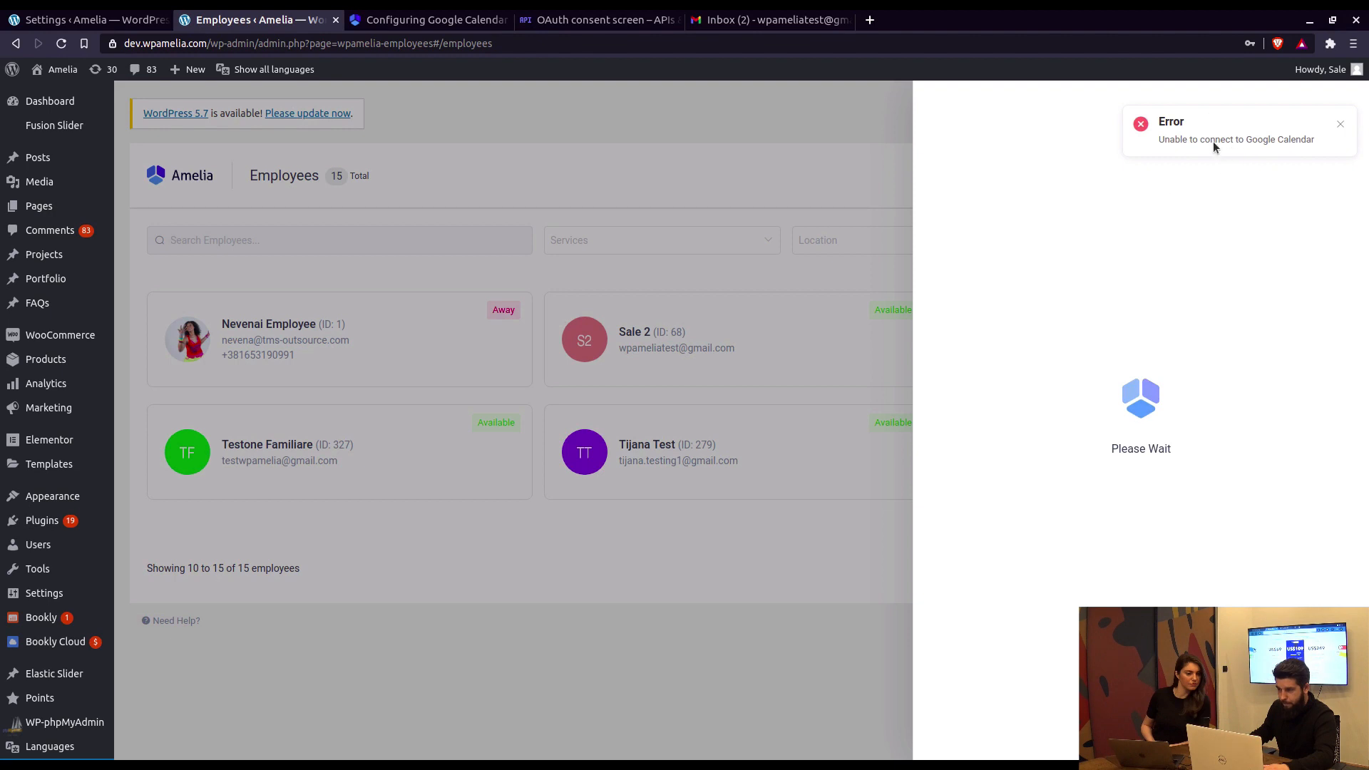
{"action": "left_click", "coordinate": [1341, 126]}
{"action": "left_click", "coordinate": [62, 44]}
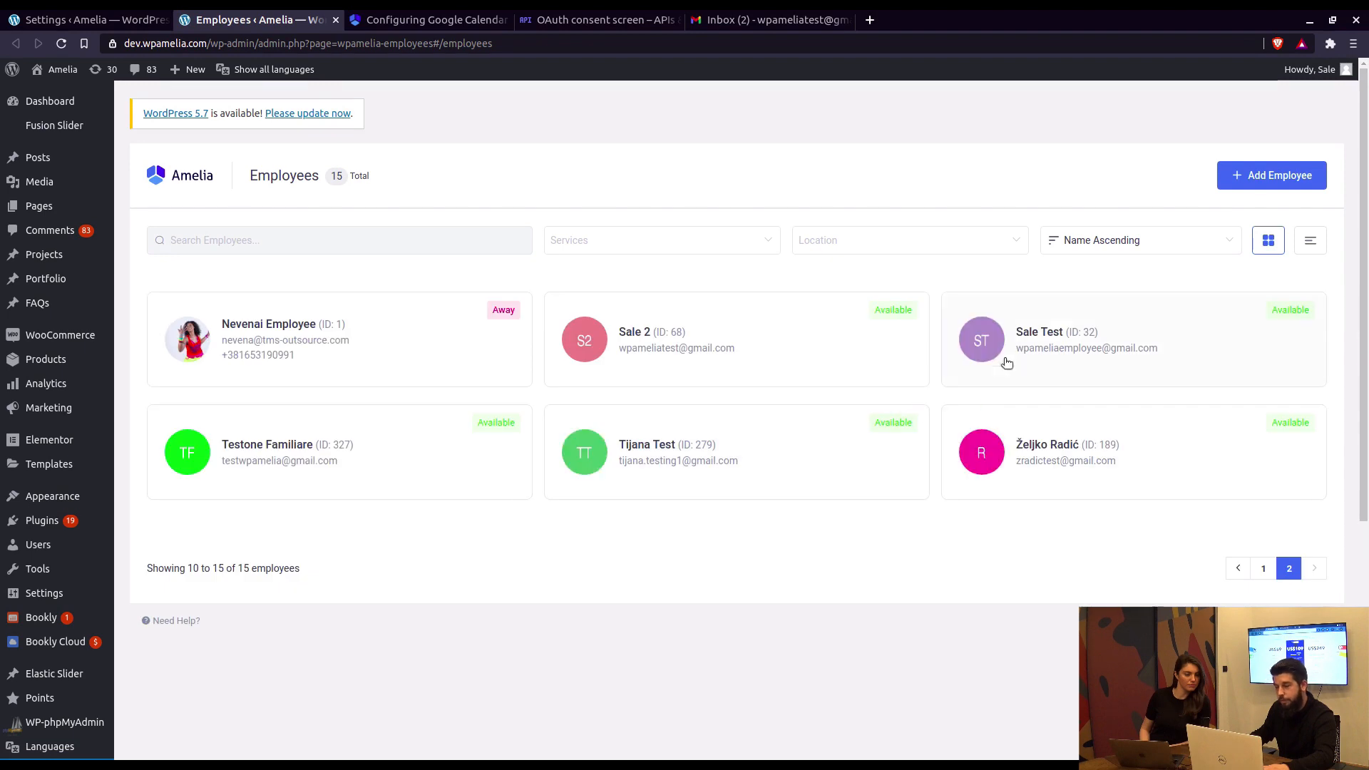
{"action": "left_click", "coordinate": [1070, 367]}
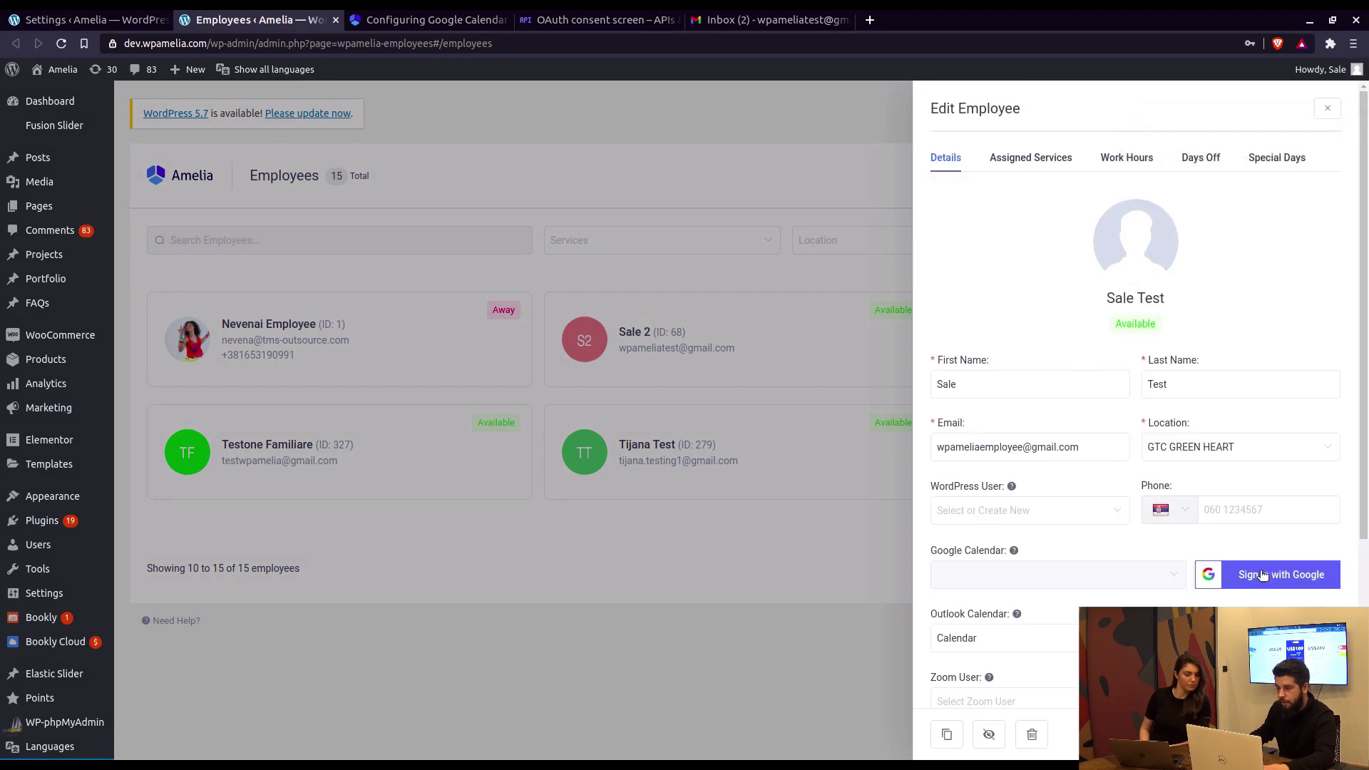
Step: Connect Sale Test's Google Calendar, going past the unverified-app warning and allowing calendar access
{"action": "left_click", "coordinate": [1262, 574]}
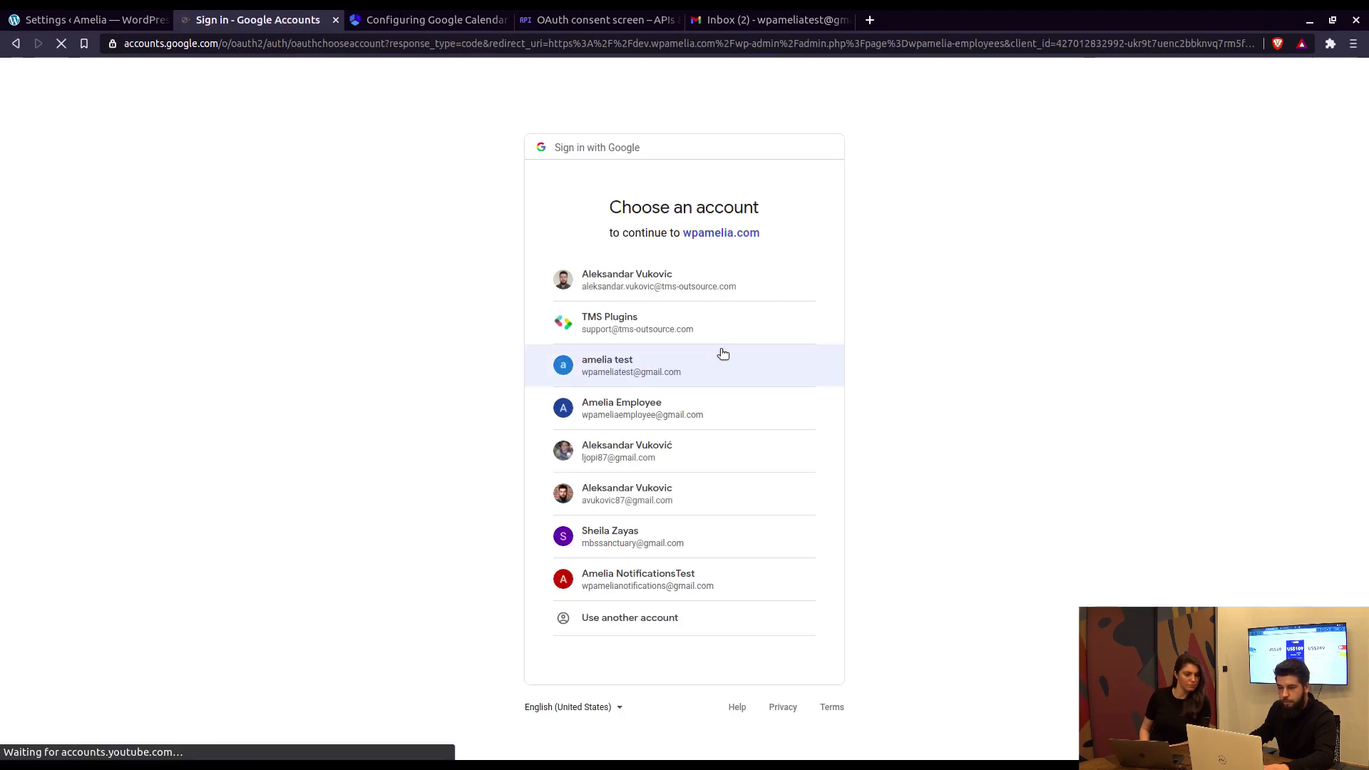
{"action": "left_click", "coordinate": [633, 370]}
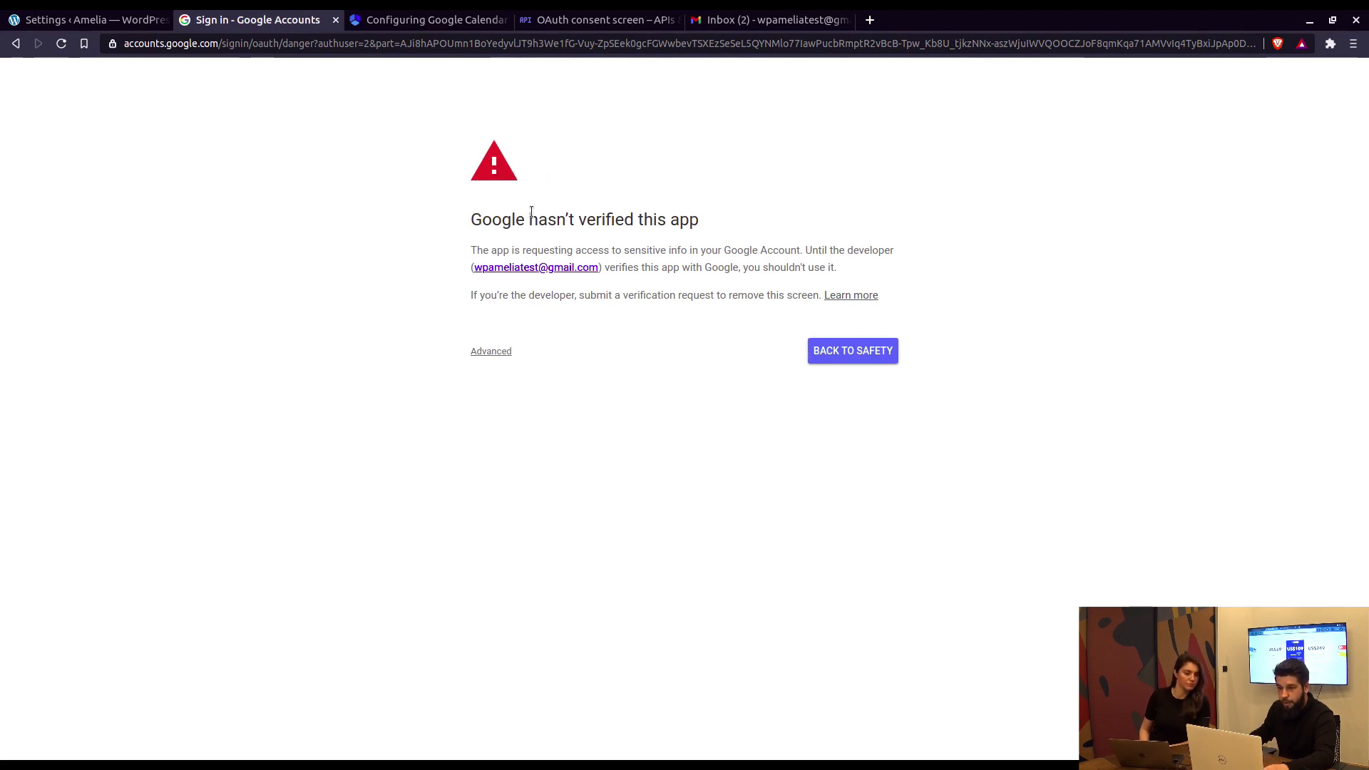
{"action": "left_click_drag", "start_coordinate": [471, 218], "coordinate": [695, 226]}
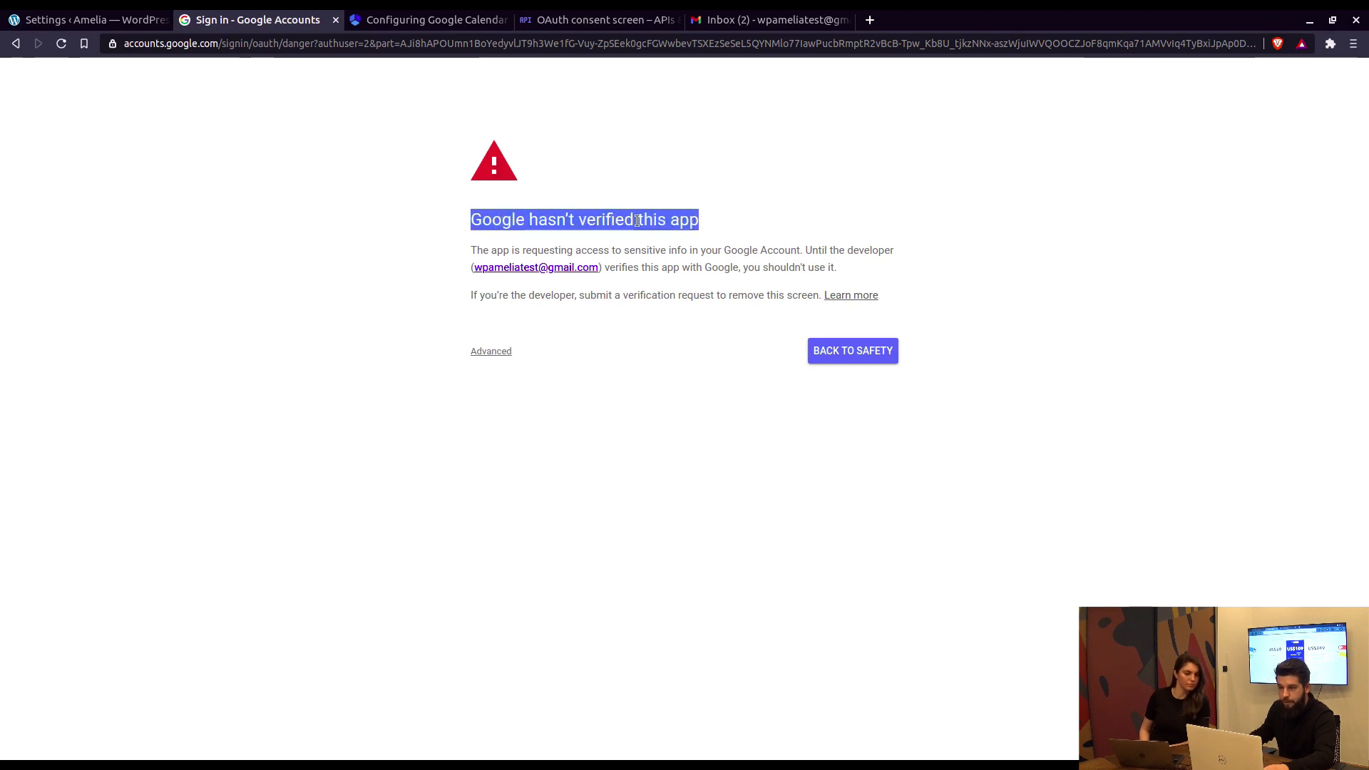
{"action": "left_click", "coordinate": [541, 221]}
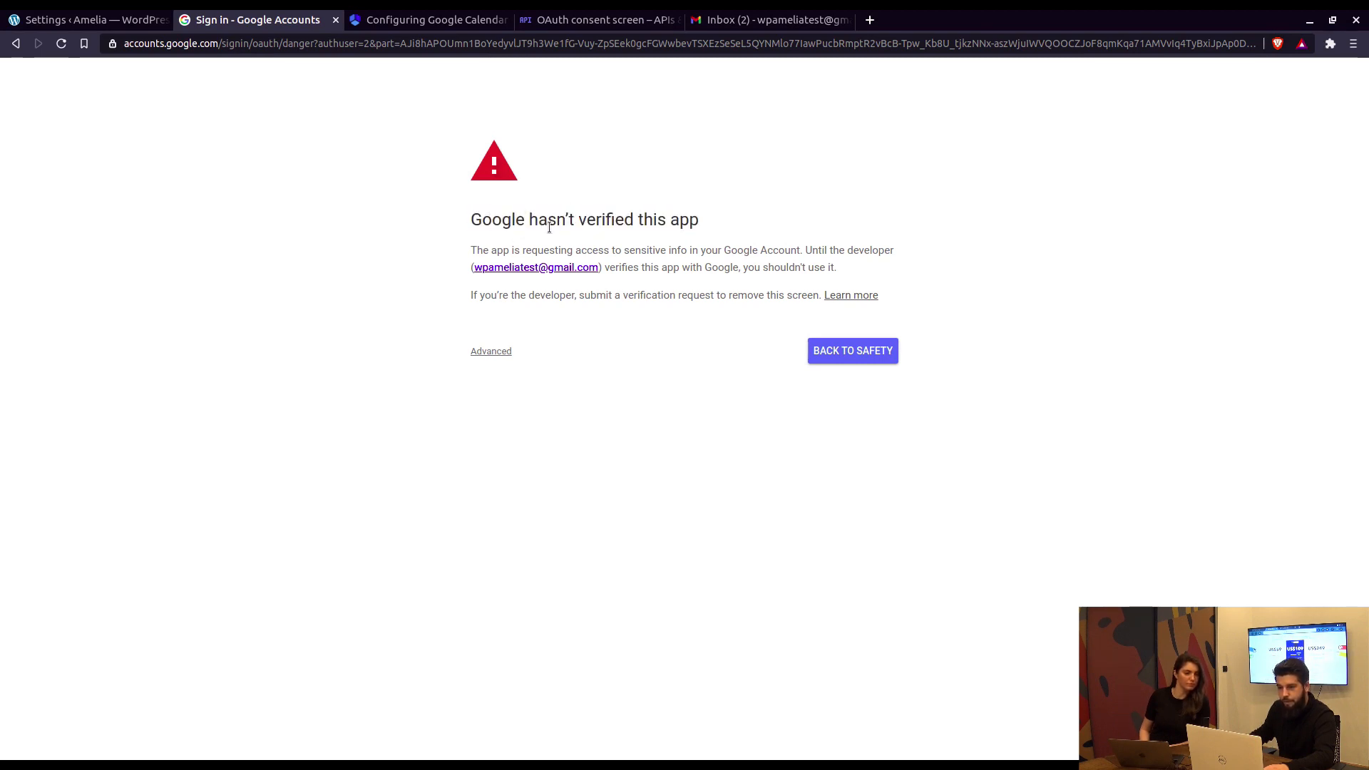
{"action": "left_click", "coordinate": [502, 355]}
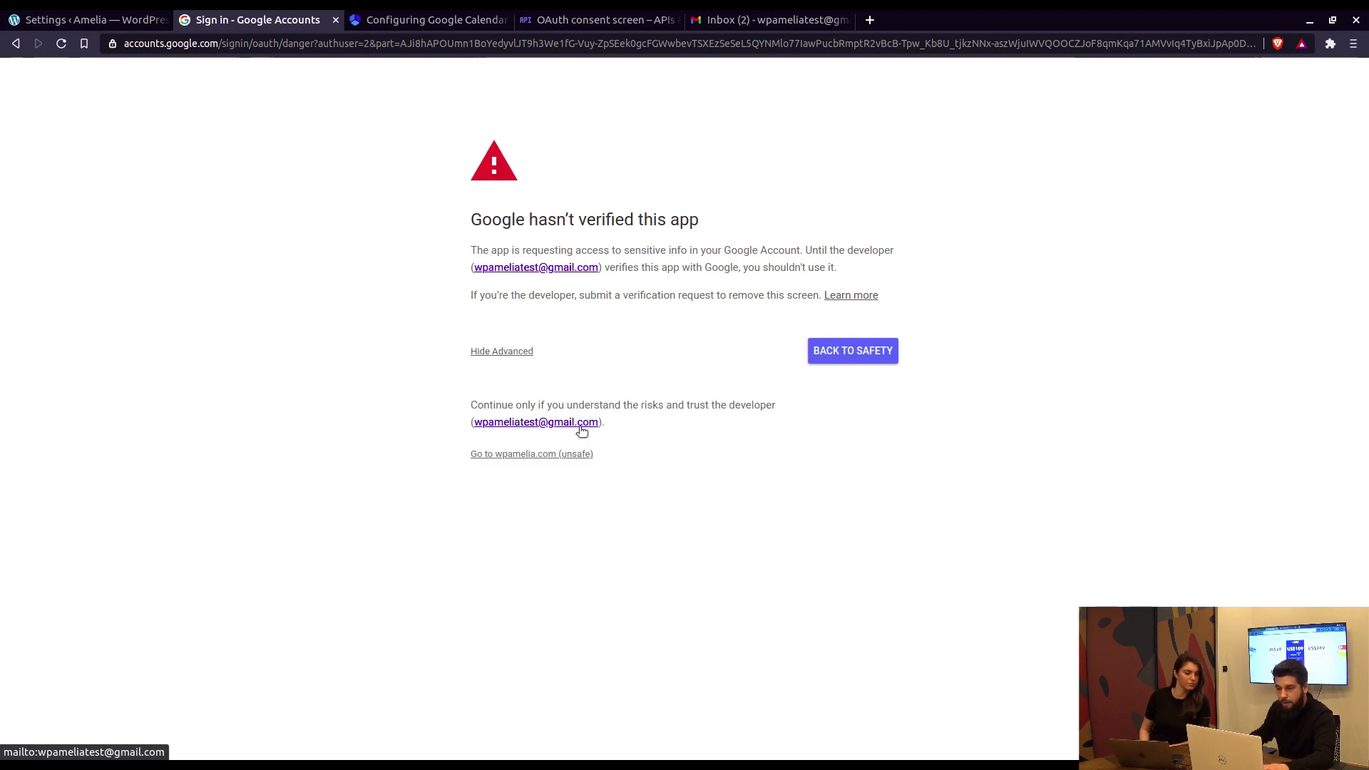
{"action": "left_click", "coordinate": [528, 455]}
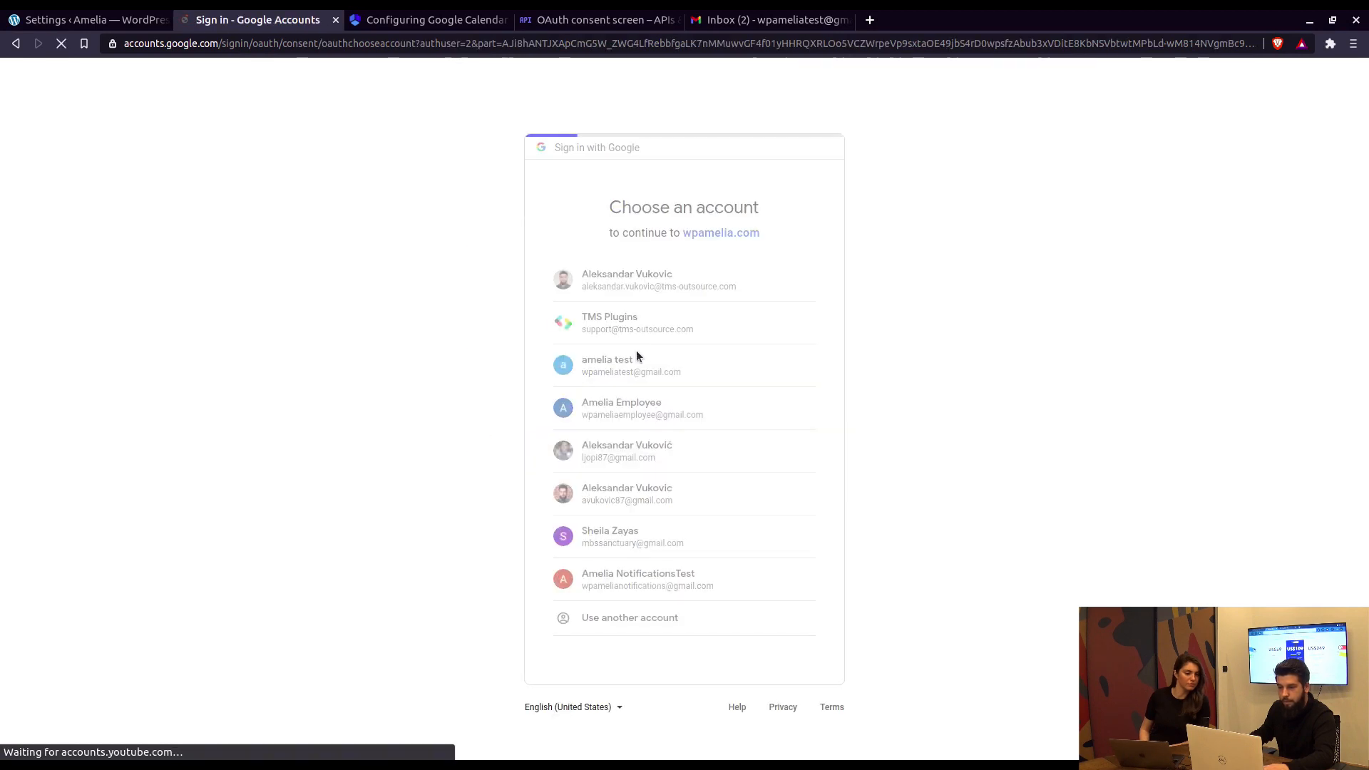
{"action": "left_click", "coordinate": [636, 357]}
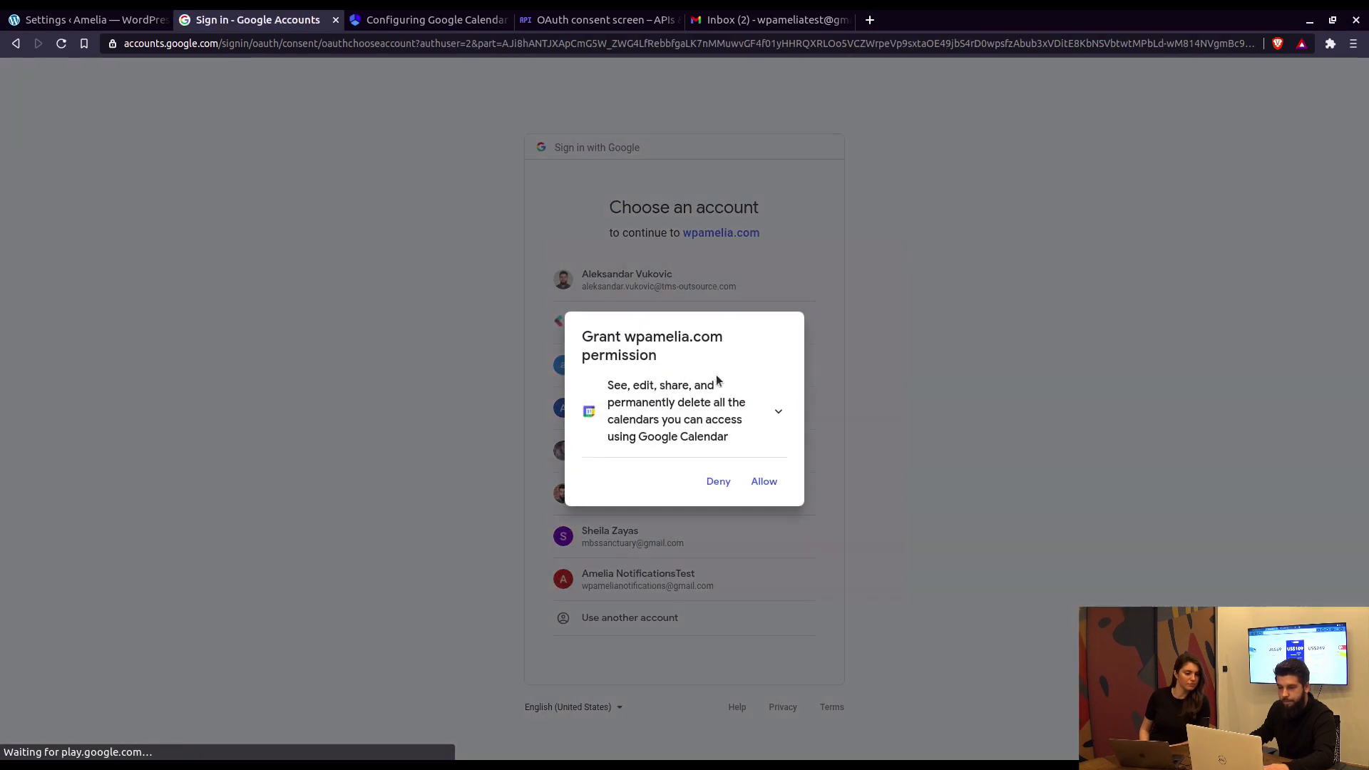
{"action": "left_click", "coordinate": [769, 484]}
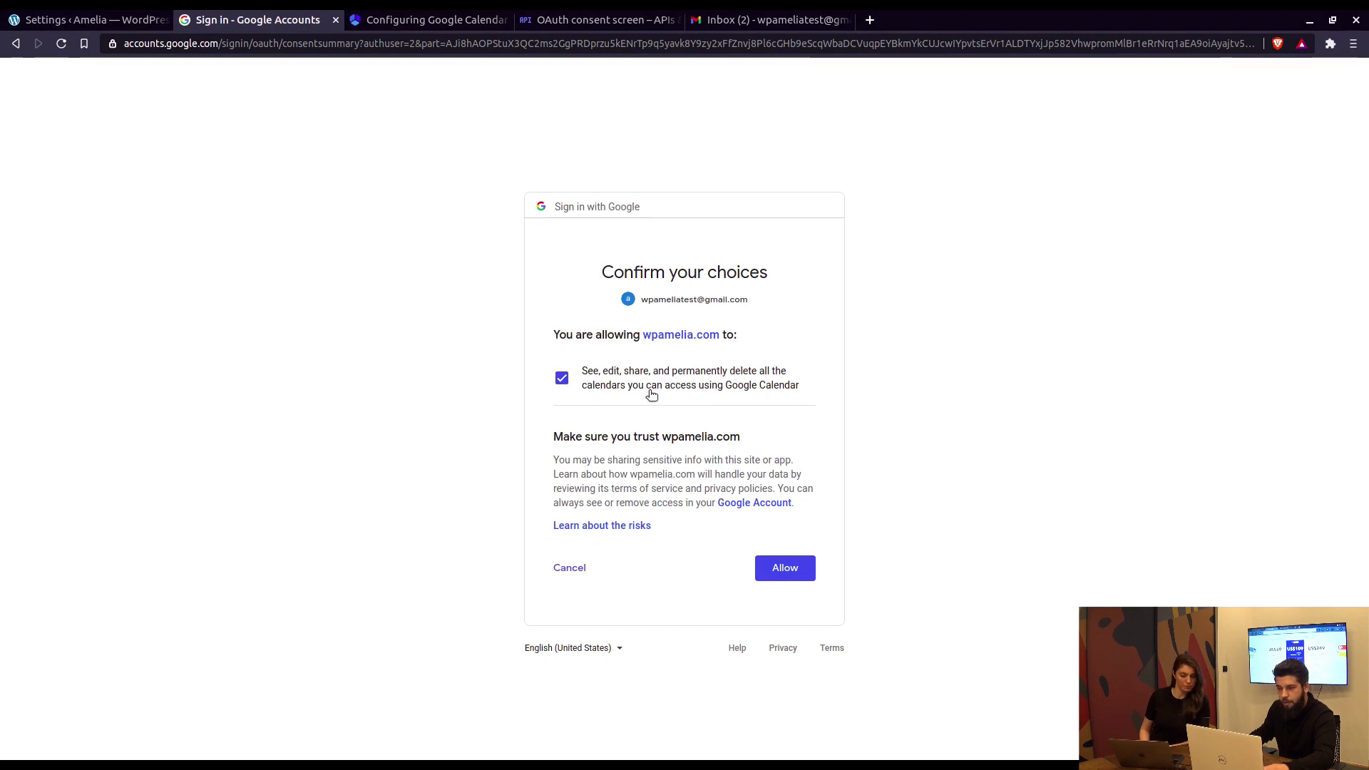
{"action": "left_click", "coordinate": [787, 568]}
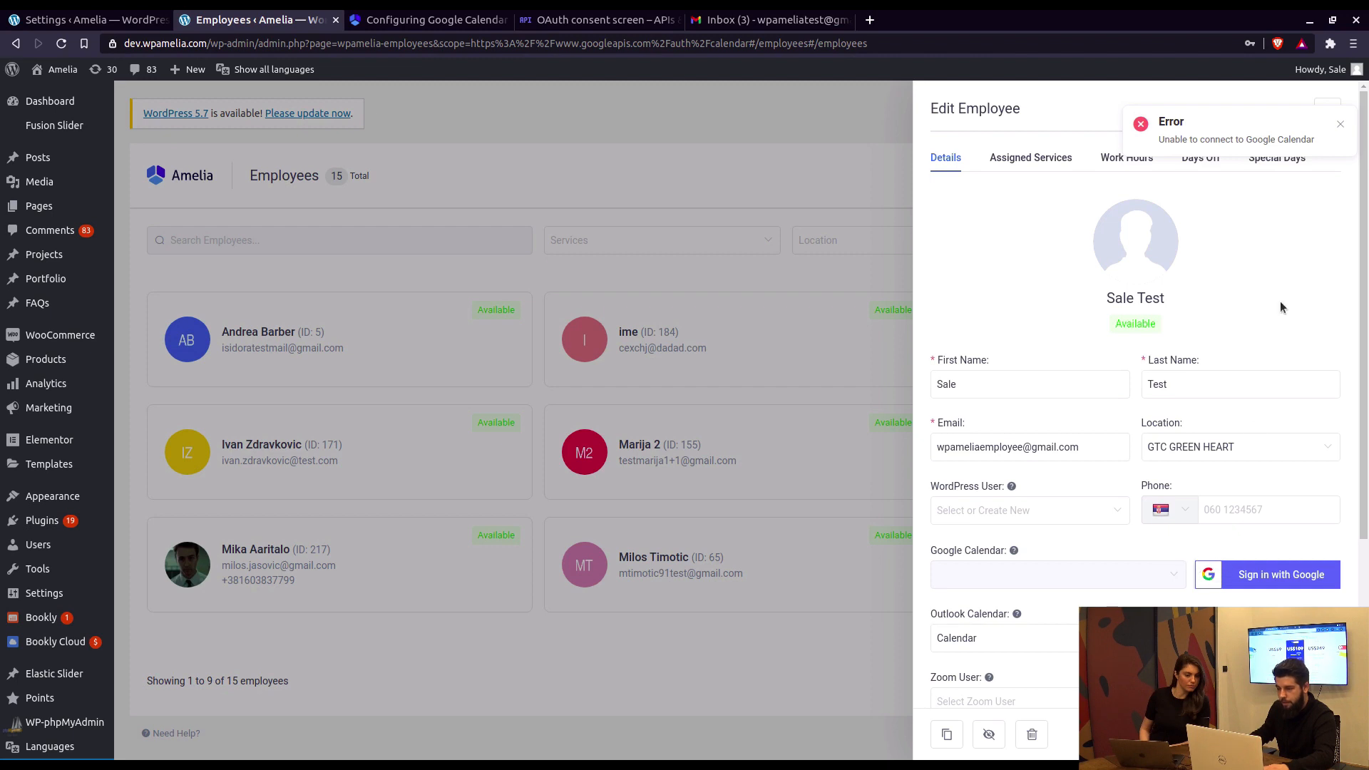
Step: Dismiss the connection error and close Sale Test's details
{"action": "left_click", "coordinate": [1342, 124]}
{"action": "scroll", "coordinate": [1253, 556], "scroll_direction": "down", "scroll_amount": 3}
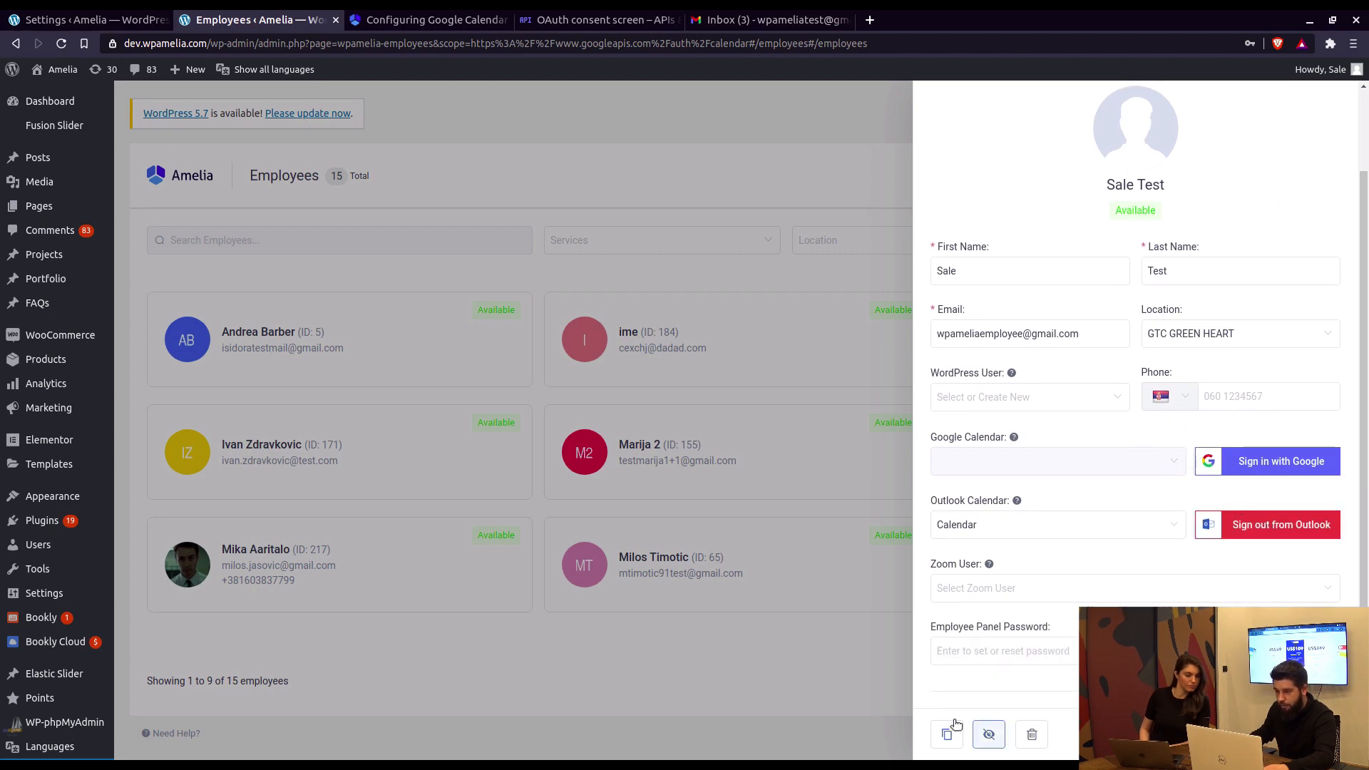
{"action": "left_click", "coordinate": [874, 678]}
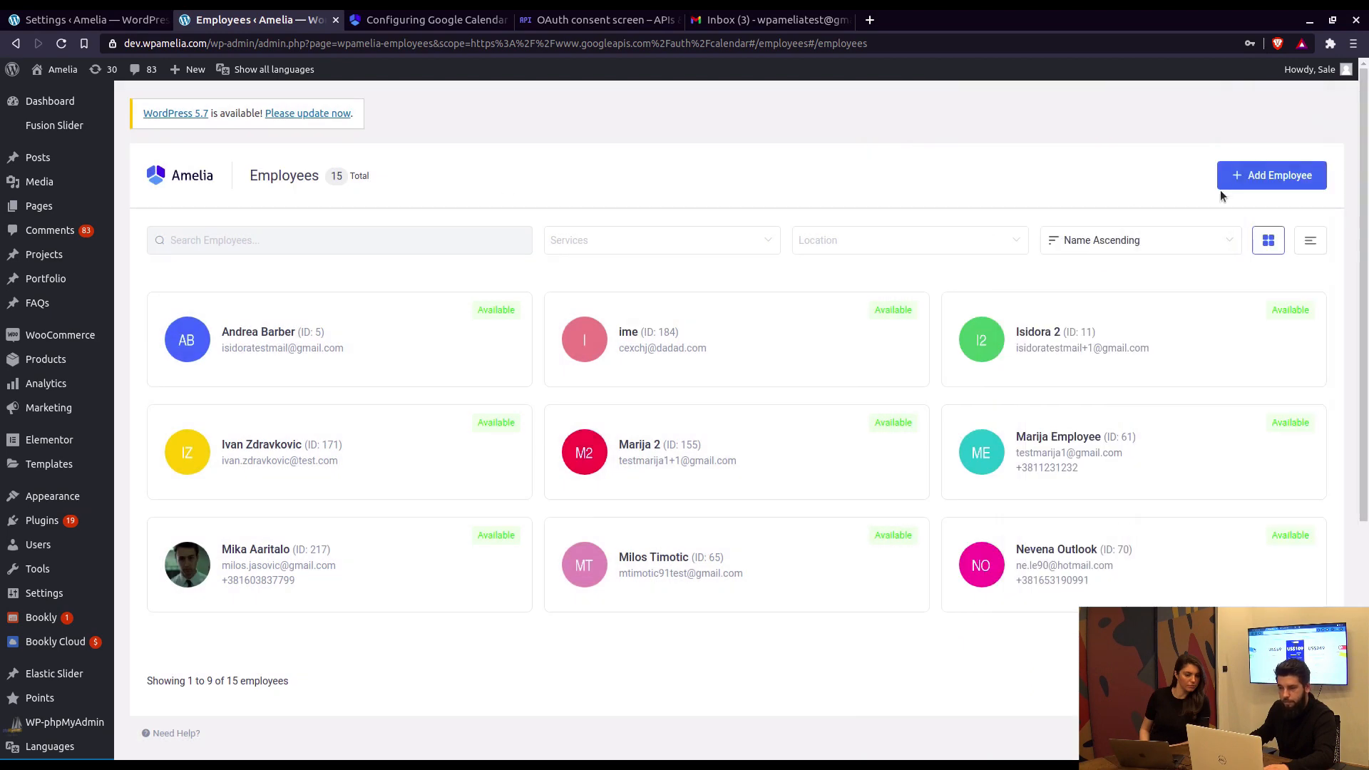
Step: Add employee 'New Employee' with the test Gmail address and location GTC GREEN HEART, and save
{"action": "left_click", "coordinate": [838, 321]}
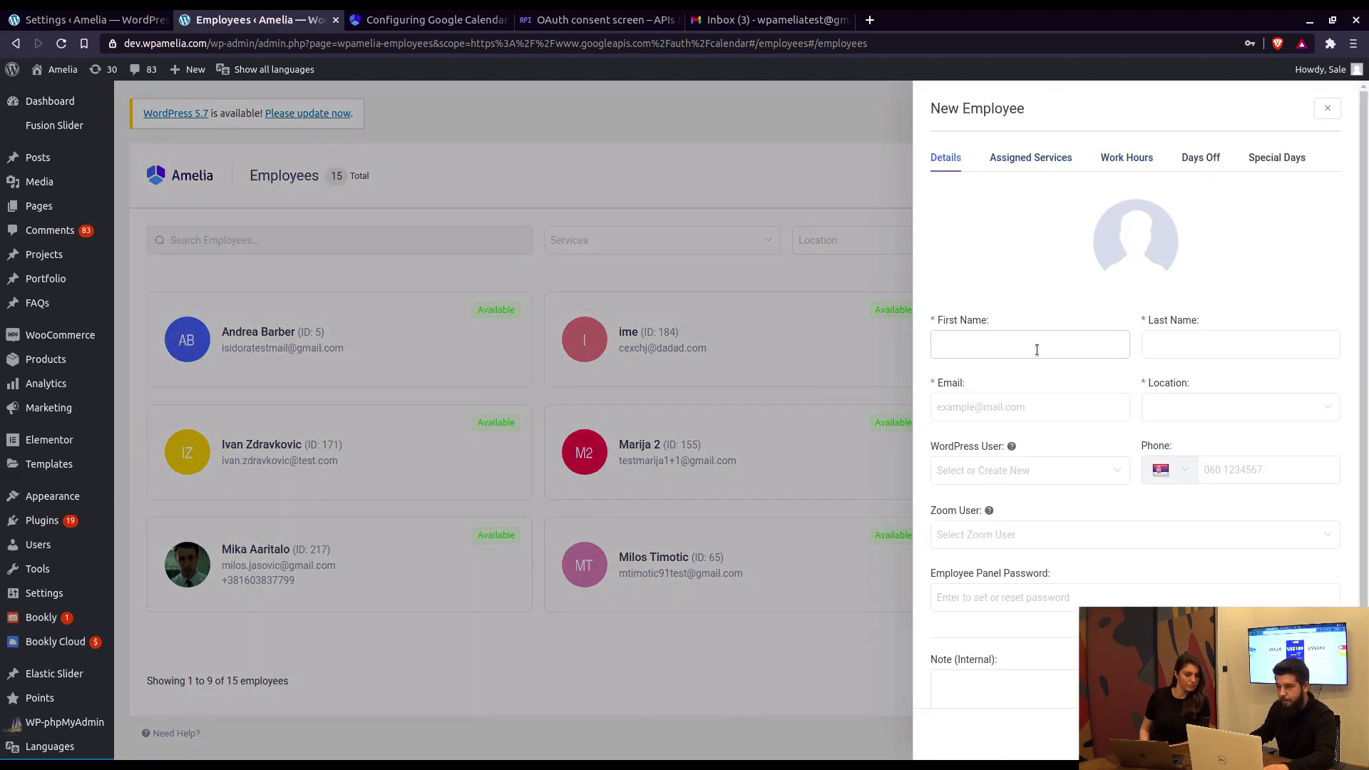
{"action": "left_click", "coordinate": [1037, 349]}
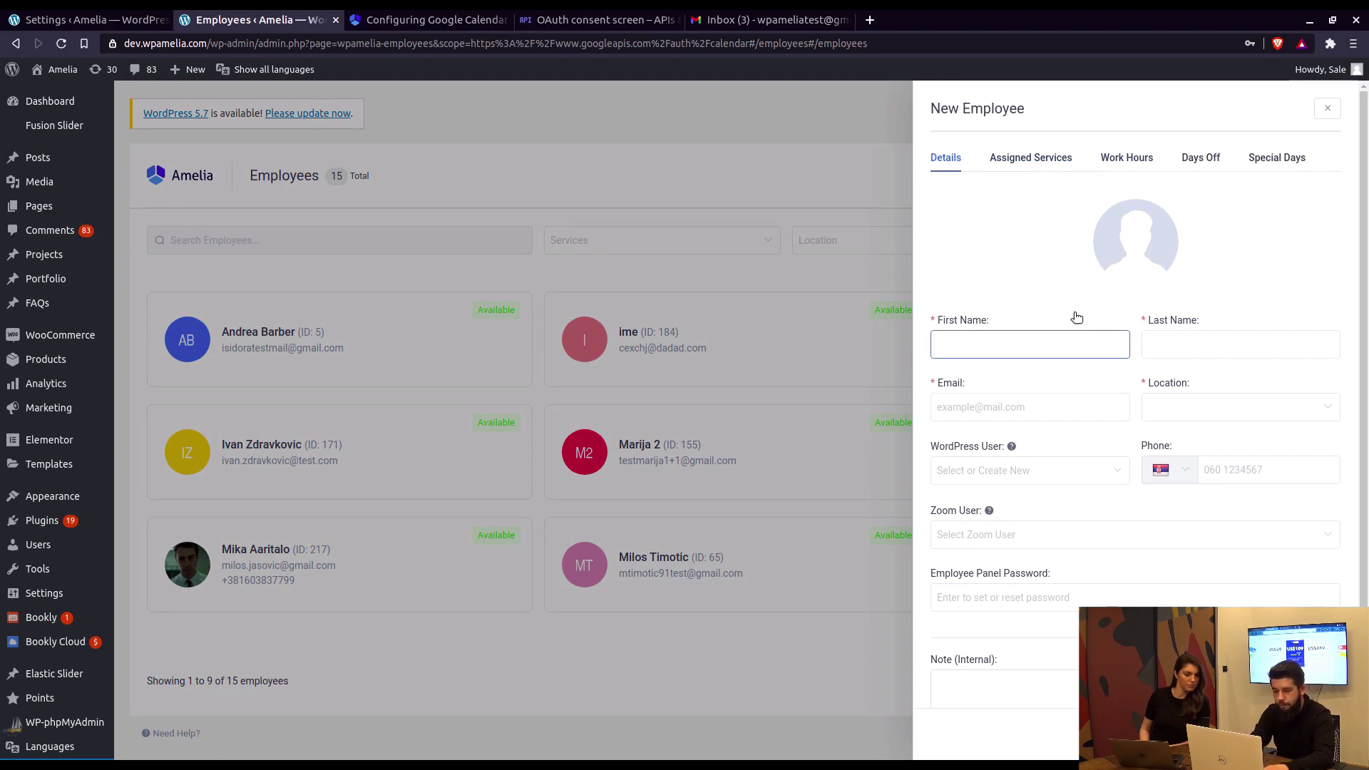
{"action": "type", "text": "NewE"}
{"action": "key", "text": "BackSpace"}
{"action": "key", "text": "Tab"}
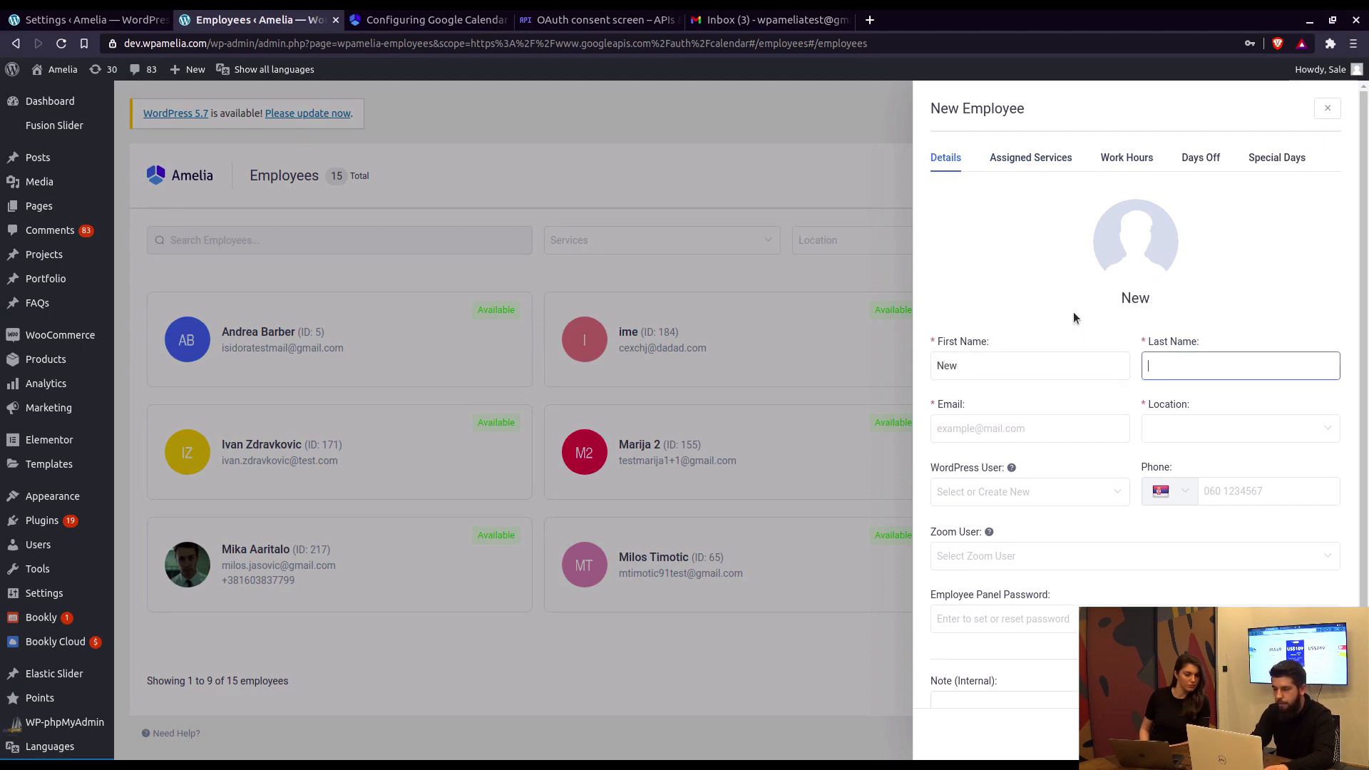
{"action": "type", "text": "Employee"}
{"action": "key", "text": "Tab"}
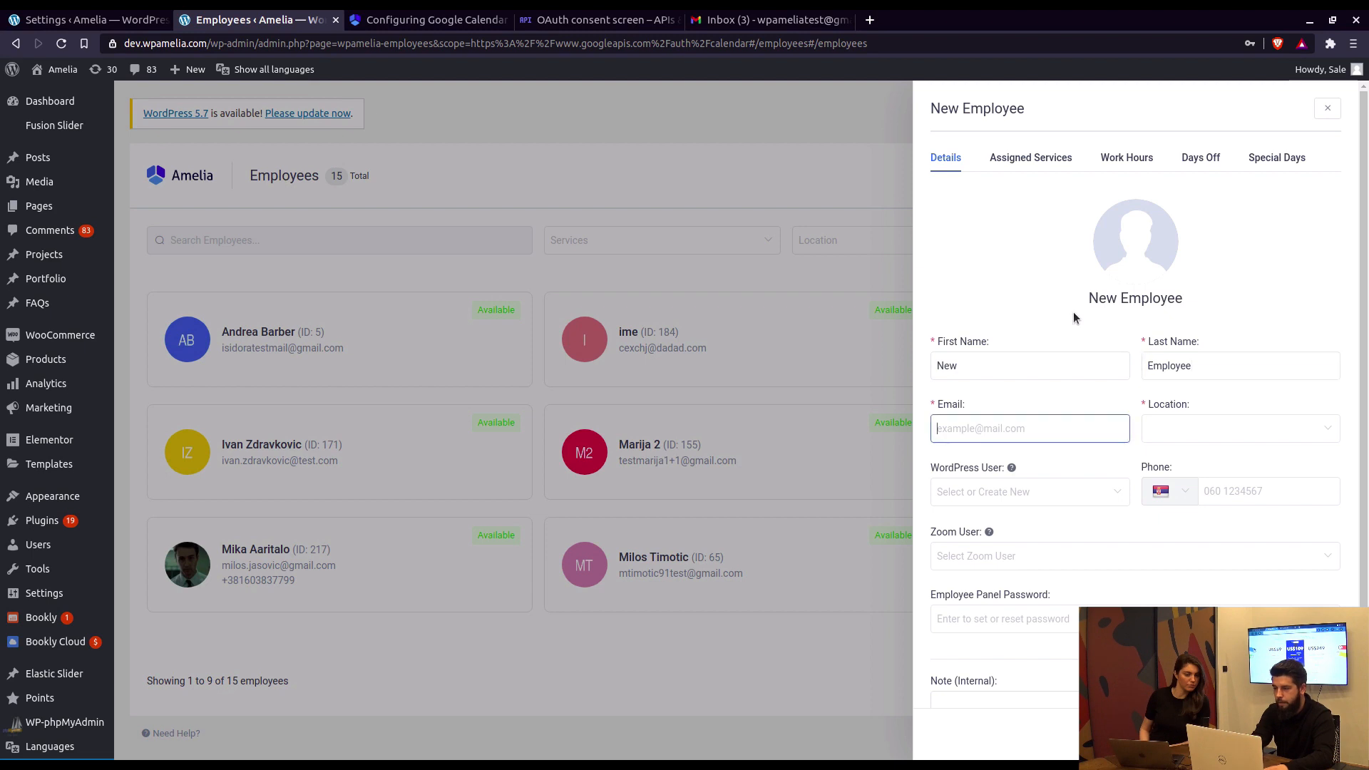
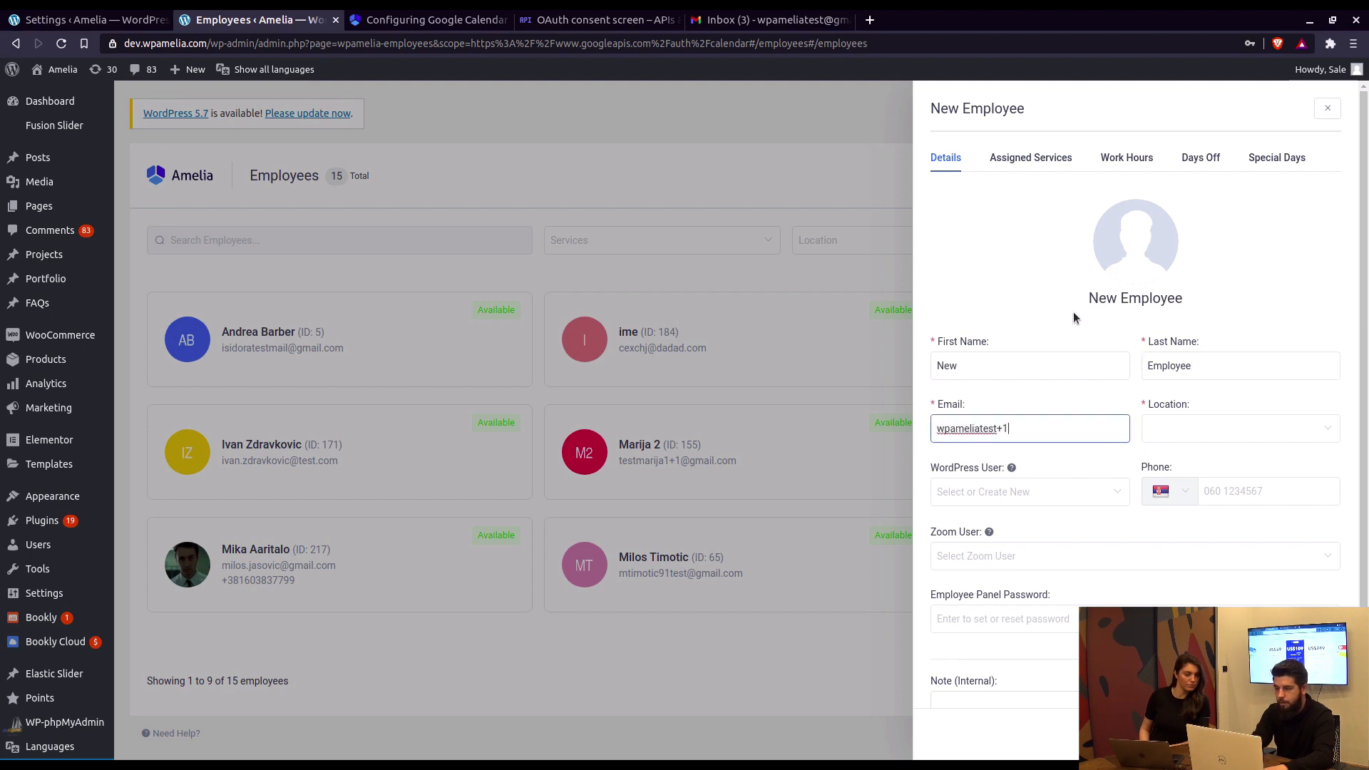
{"action": "key", "text": "Tab"}
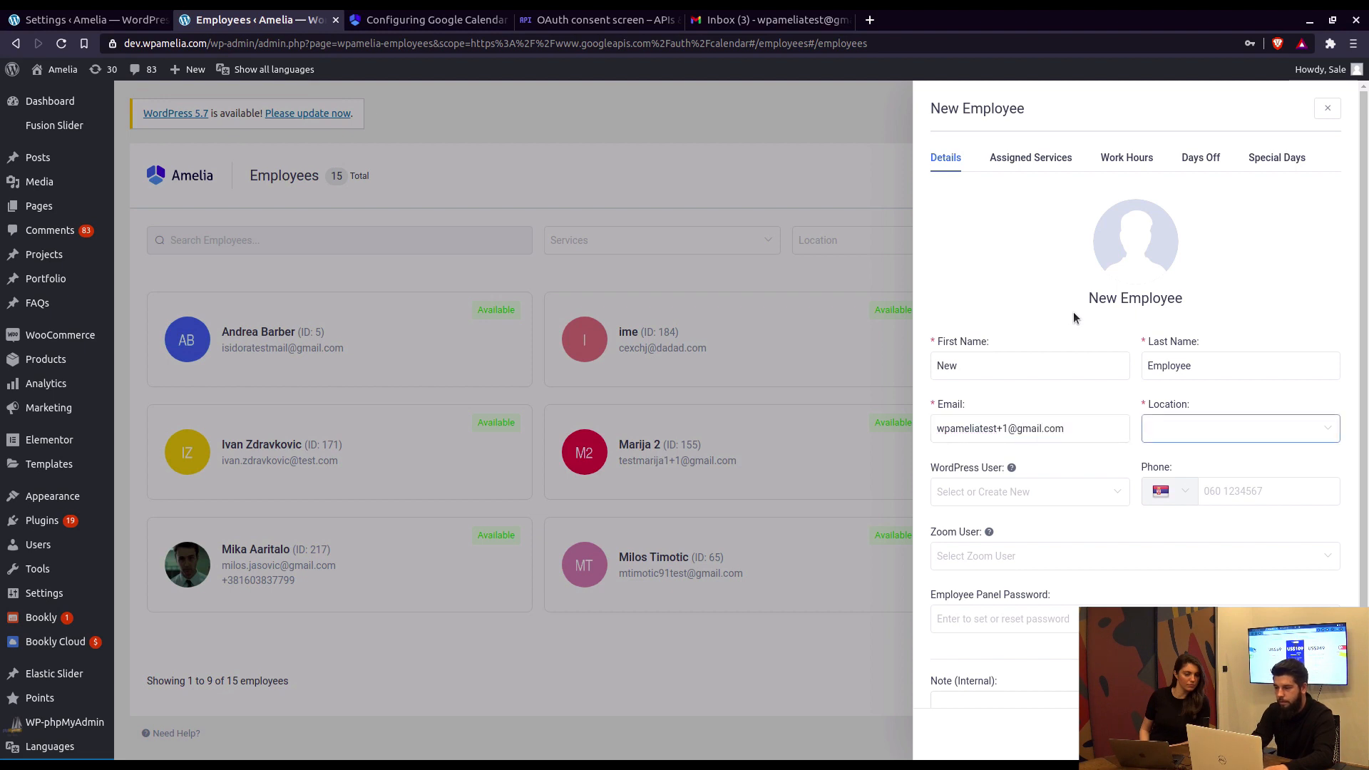
{"action": "left_click", "coordinate": [1235, 425]}
{"action": "left_click", "coordinate": [1201, 460]}
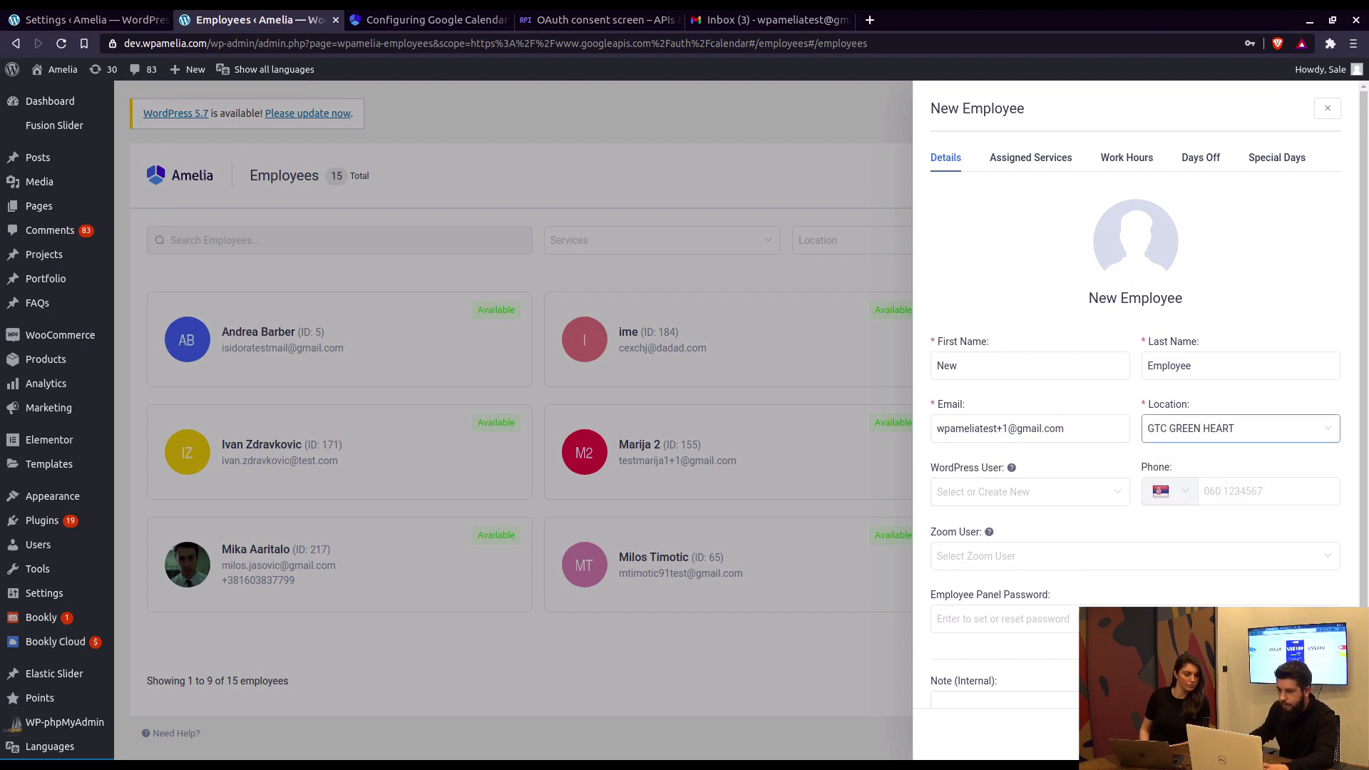
{"action": "left_click", "coordinate": [1314, 735]}
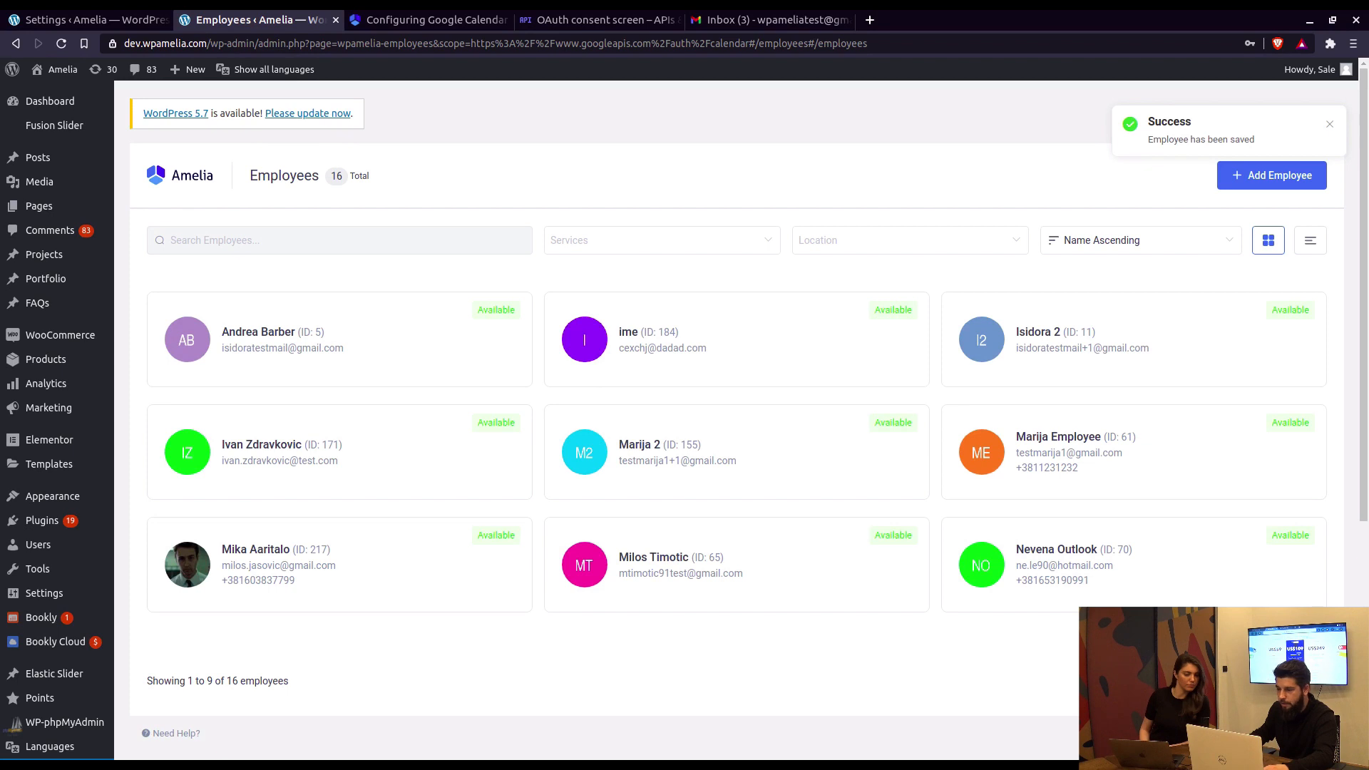
Step: Open New Employee from the second employees page and start connecting its Google Calendar
{"action": "left_click", "coordinate": [1292, 681]}
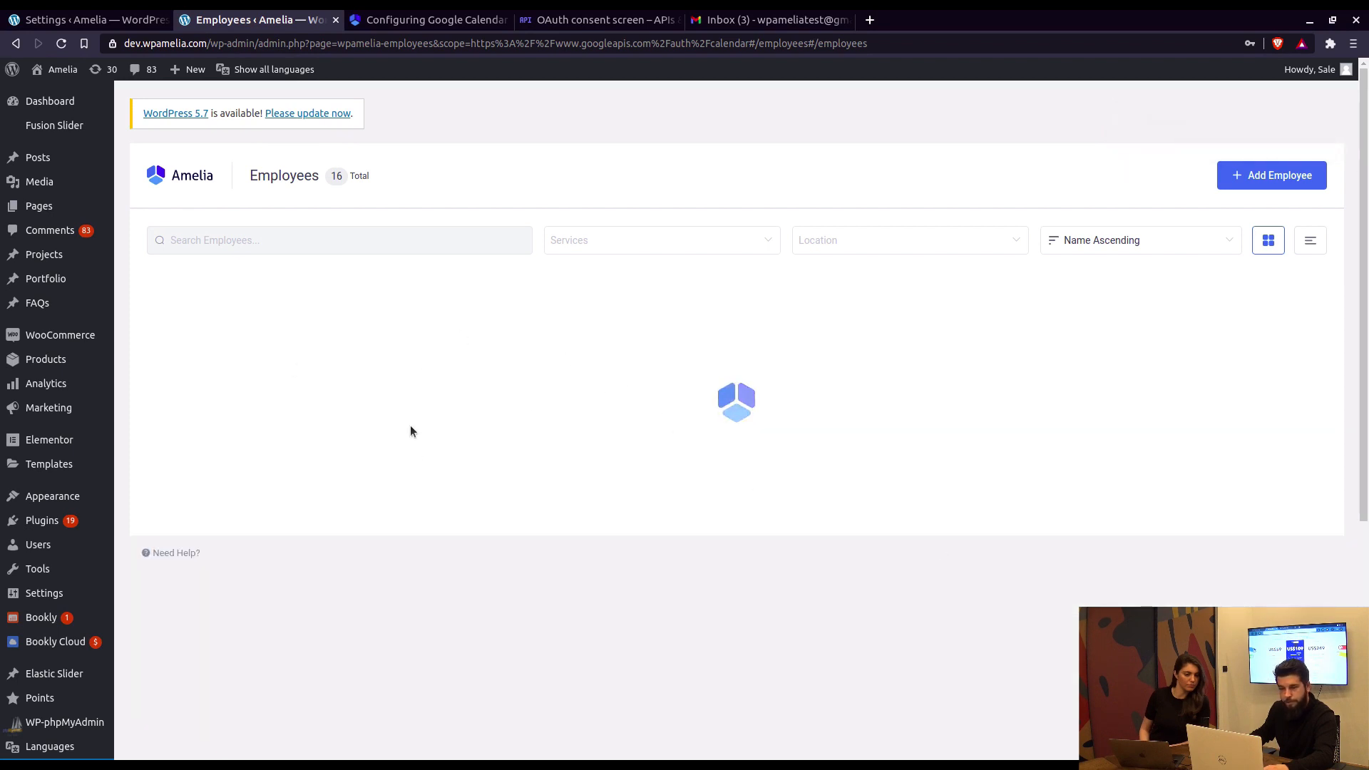
{"action": "left_click", "coordinate": [867, 375]}
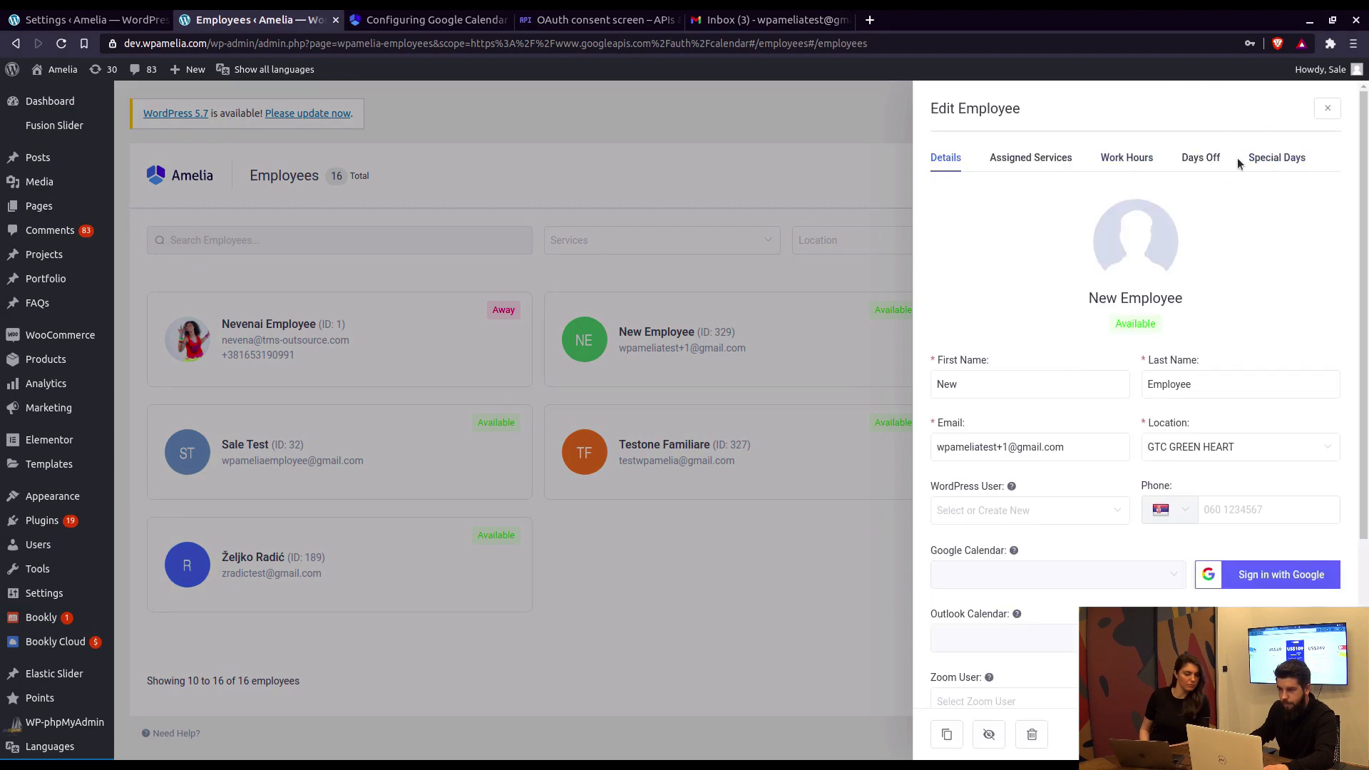
{"action": "left_click", "coordinate": [1252, 575]}
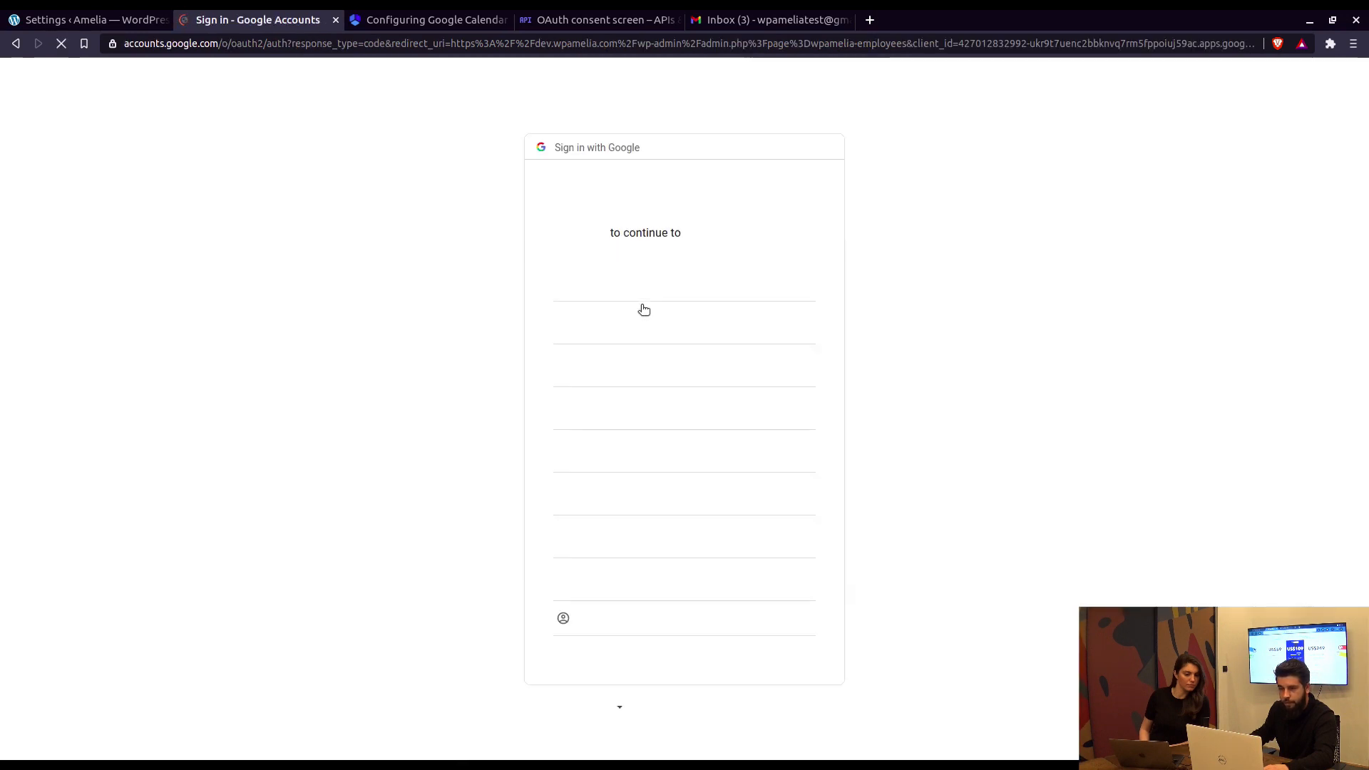
Step: Sign in with the test Google account and proceed past the unverified-app warning
{"action": "left_click", "coordinate": [684, 367]}
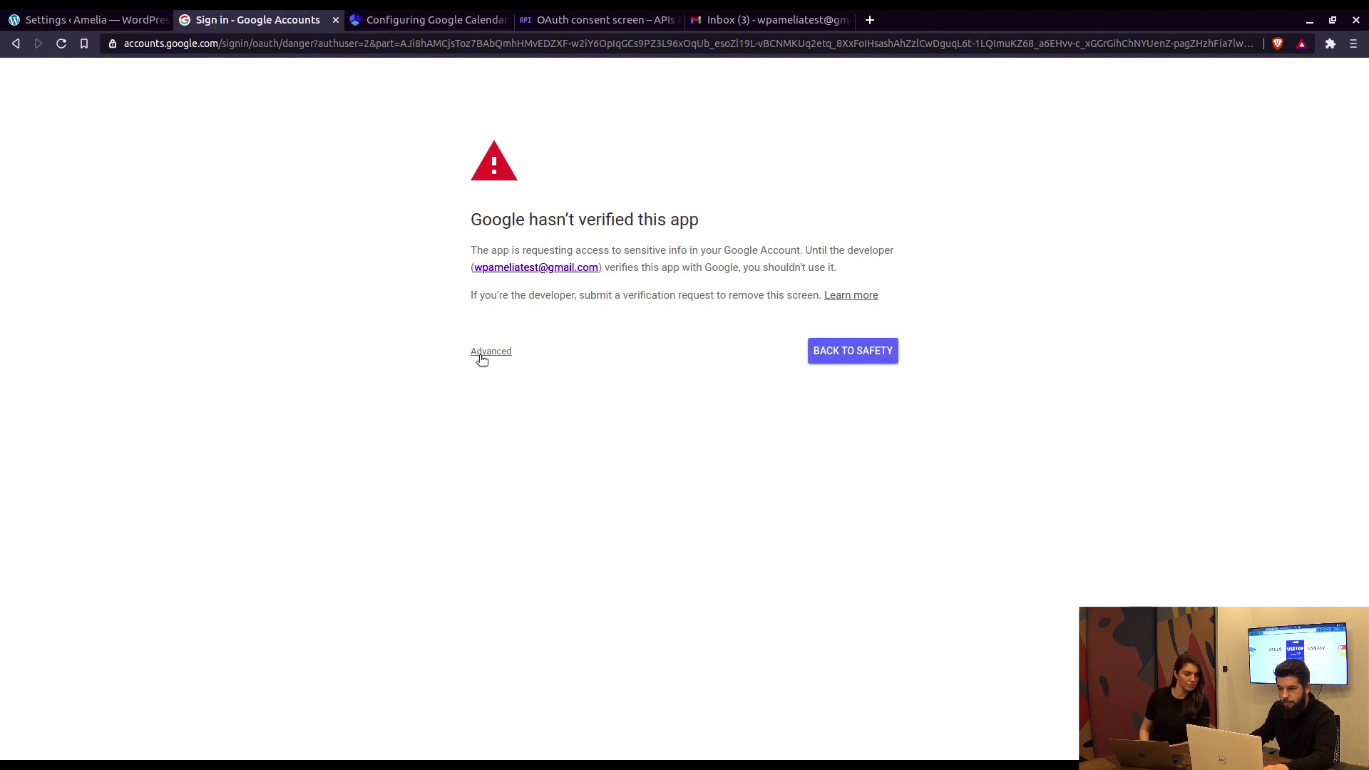
{"action": "left_click", "coordinate": [482, 357]}
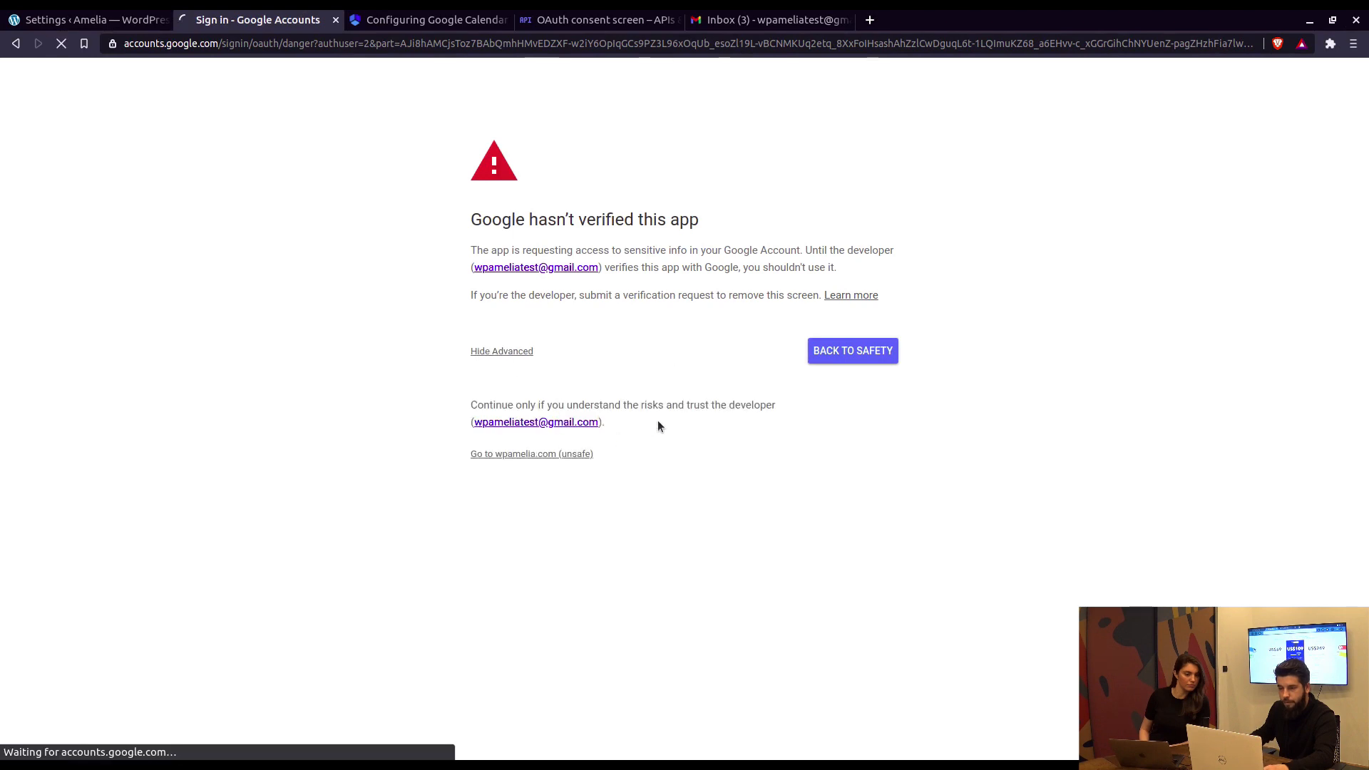
{"action": "left_click", "coordinate": [782, 551]}
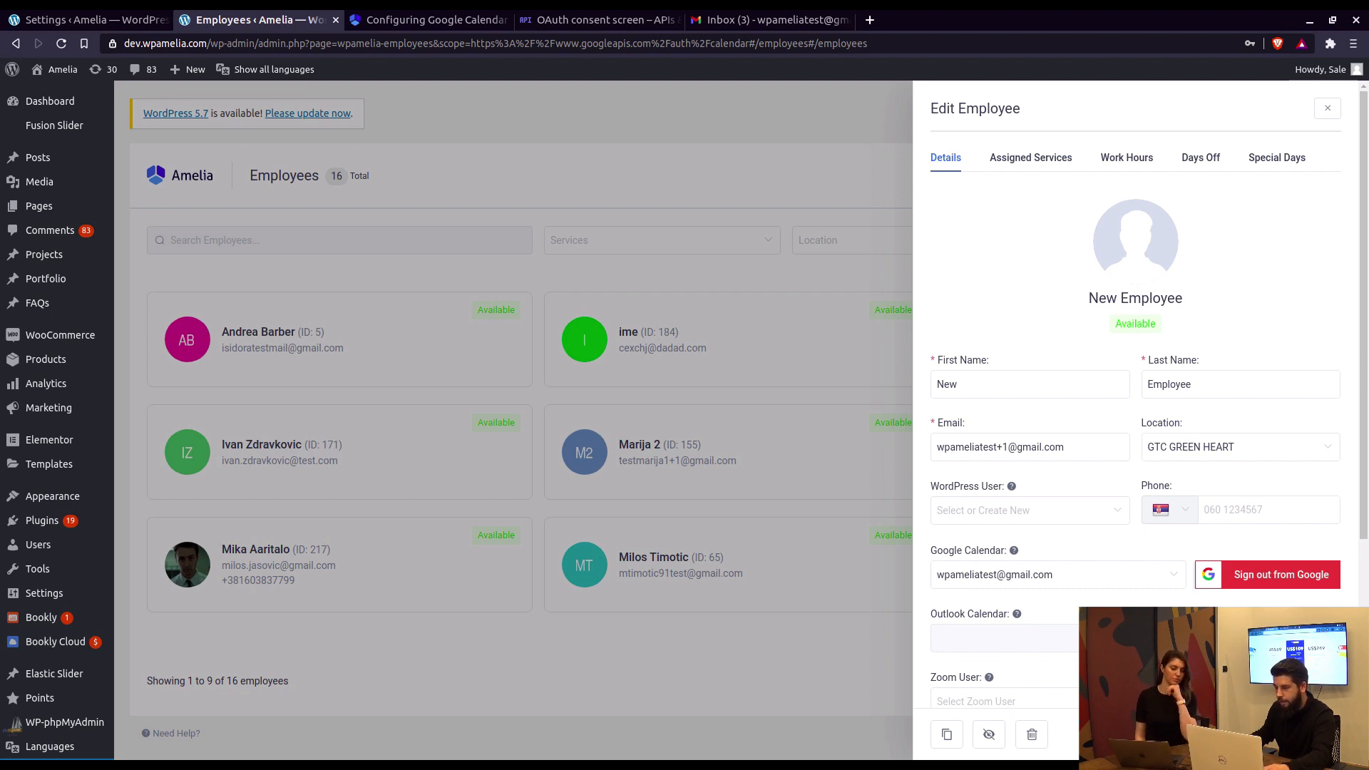
Step: Save the employee with its calendar connection and reopen New Employee from page 2
{"action": "left_click", "coordinate": [1315, 734]}
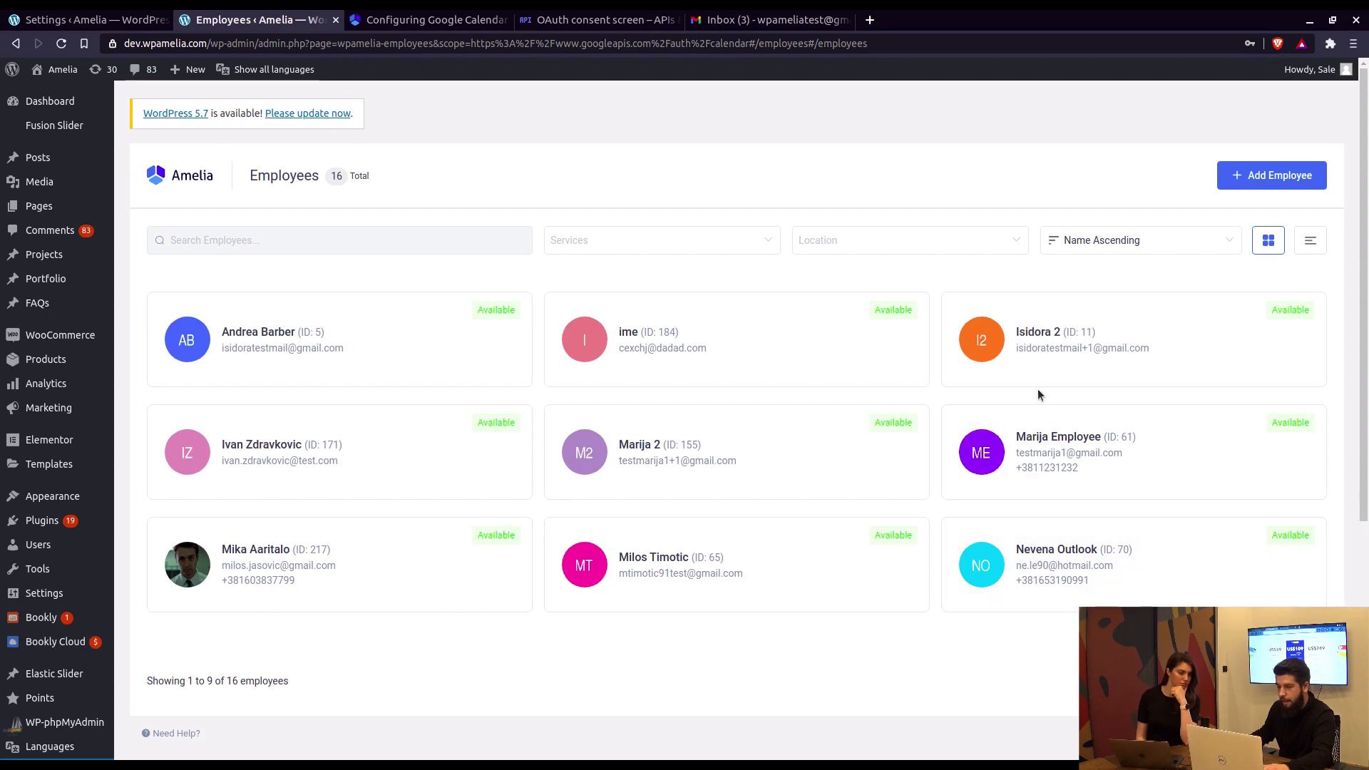
{"action": "left_click", "coordinate": [1288, 681]}
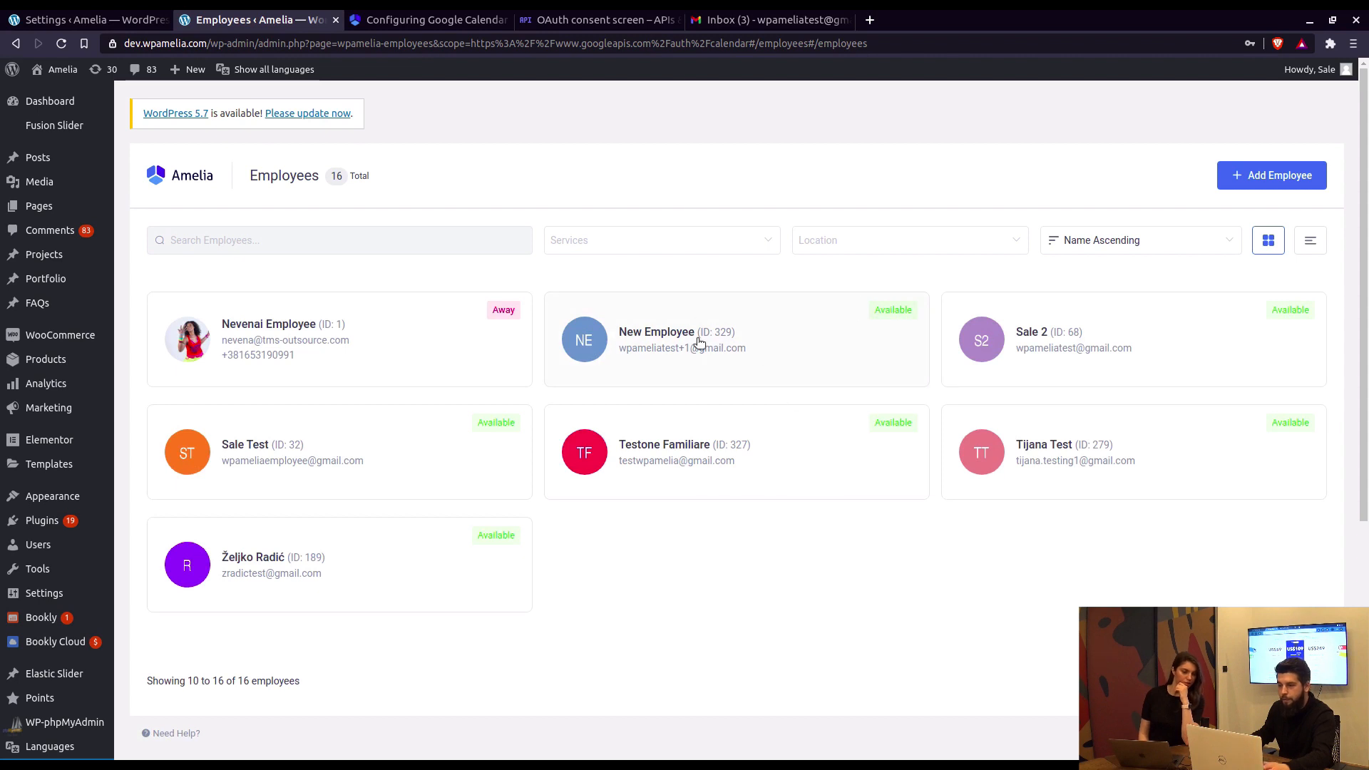
{"action": "left_click", "coordinate": [708, 338]}
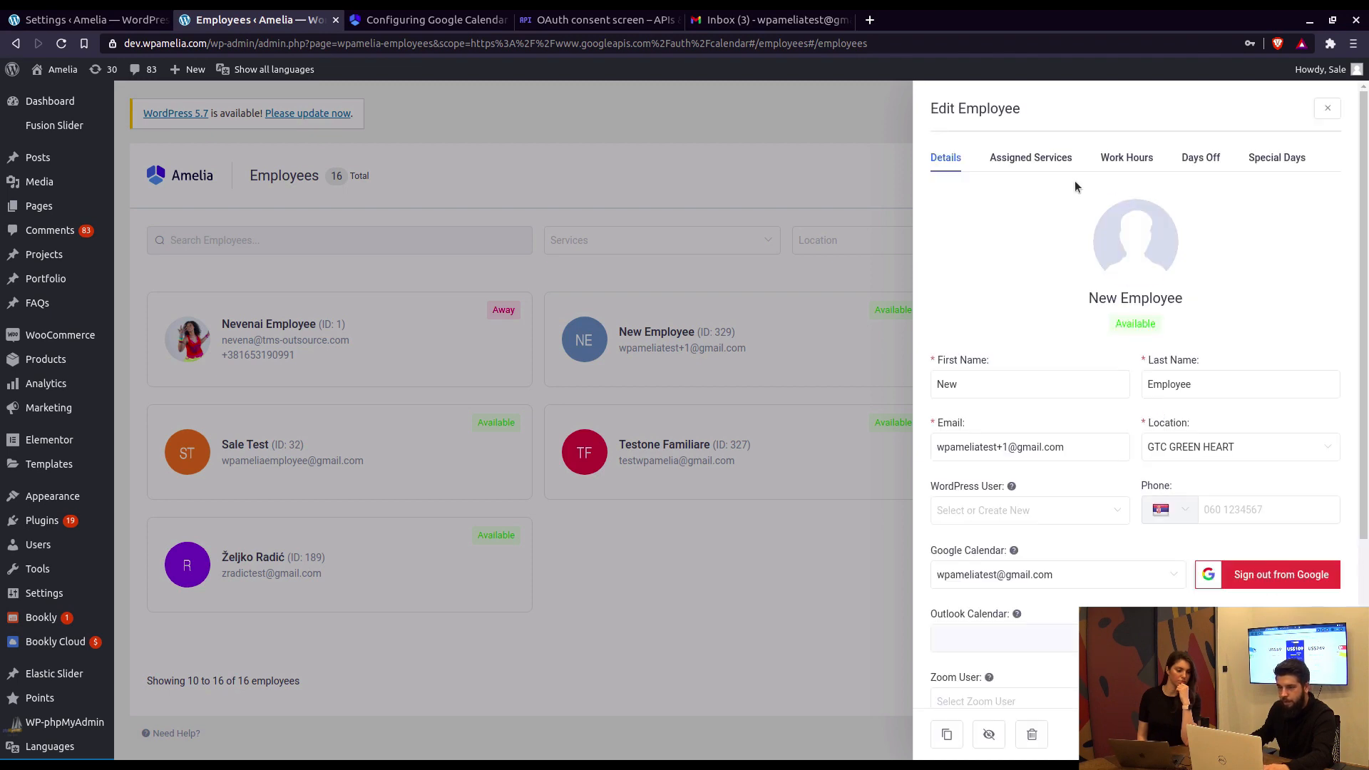
Step: Assign all services in the Yoga, Sport, Marija and Welness categories to New Employee
{"action": "left_click", "coordinate": [1031, 158]}
{"action": "left_click", "coordinate": [939, 204]}
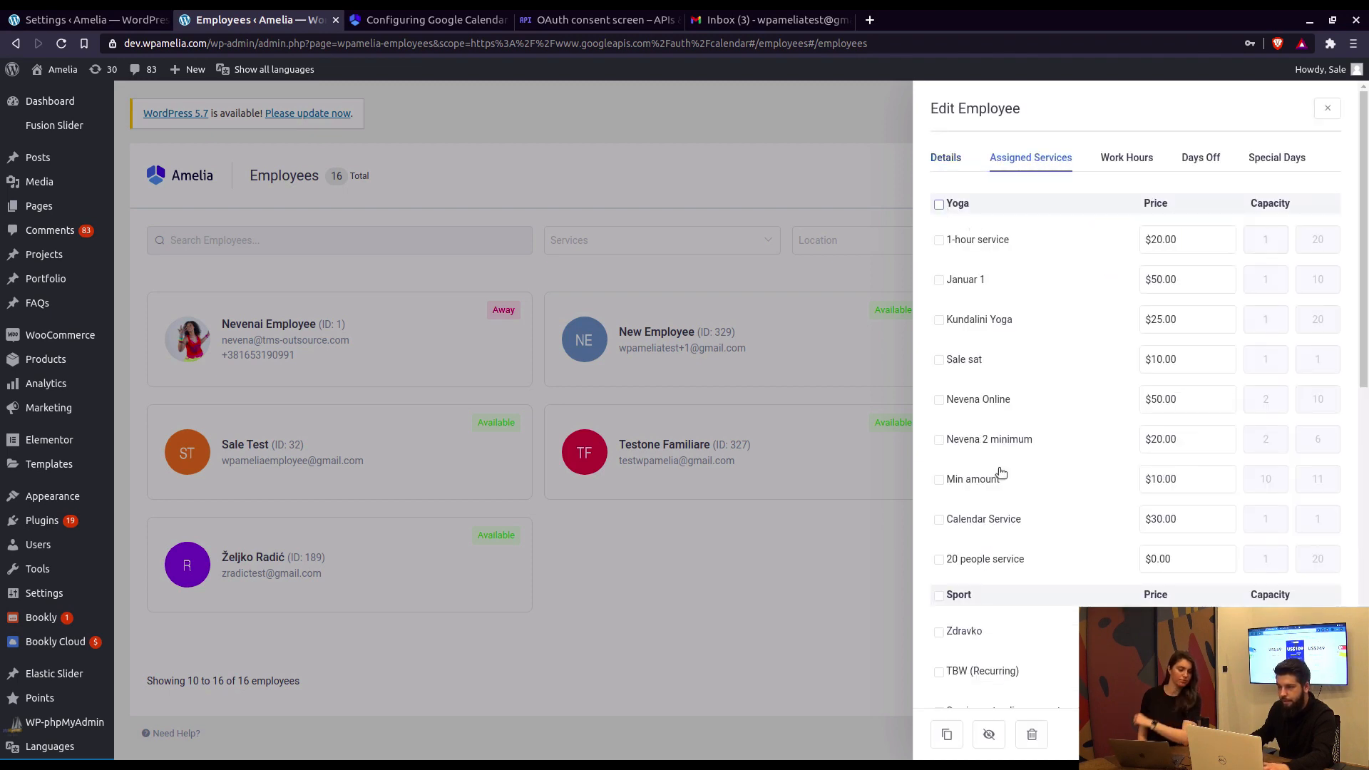
{"action": "scroll", "coordinate": [1000, 473], "scroll_direction": "down", "scroll_amount": 5}
{"action": "left_click", "coordinate": [939, 405]}
{"action": "scroll", "coordinate": [949, 586], "scroll_direction": "down", "scroll_amount": 3}
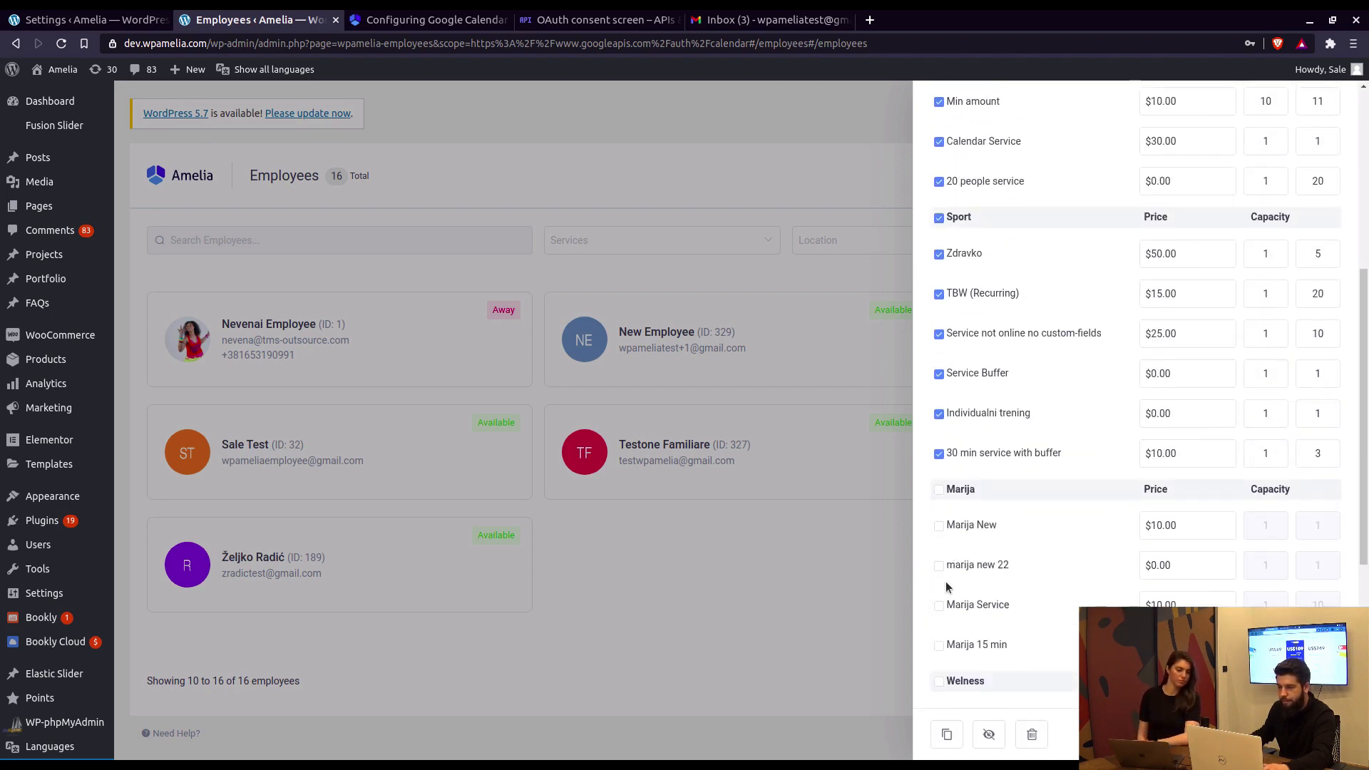
{"action": "left_click", "coordinate": [939, 490]}
{"action": "scroll", "coordinate": [943, 514], "scroll_direction": "down", "scroll_amount": 3}
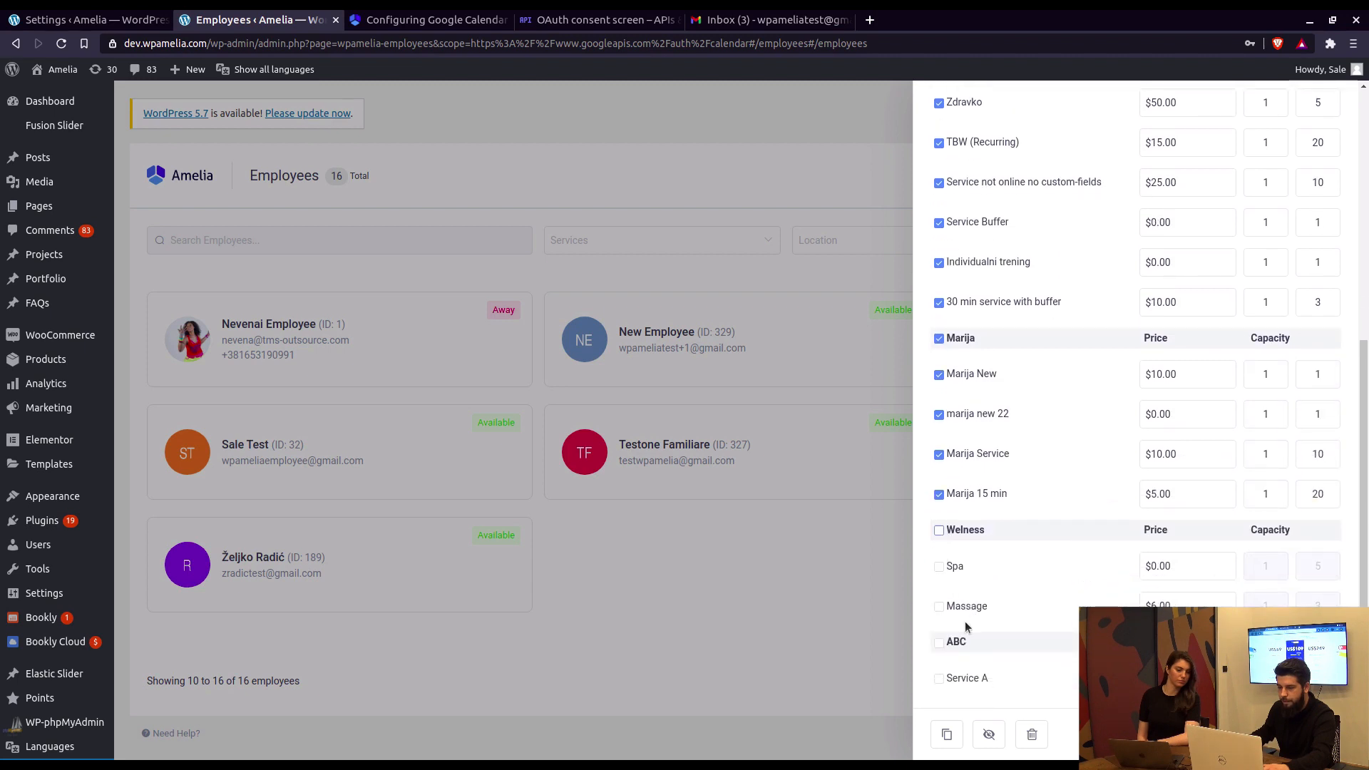
{"action": "left_click", "coordinate": [939, 529]}
{"action": "scroll", "coordinate": [948, 527], "scroll_direction": "down", "scroll_amount": 2}
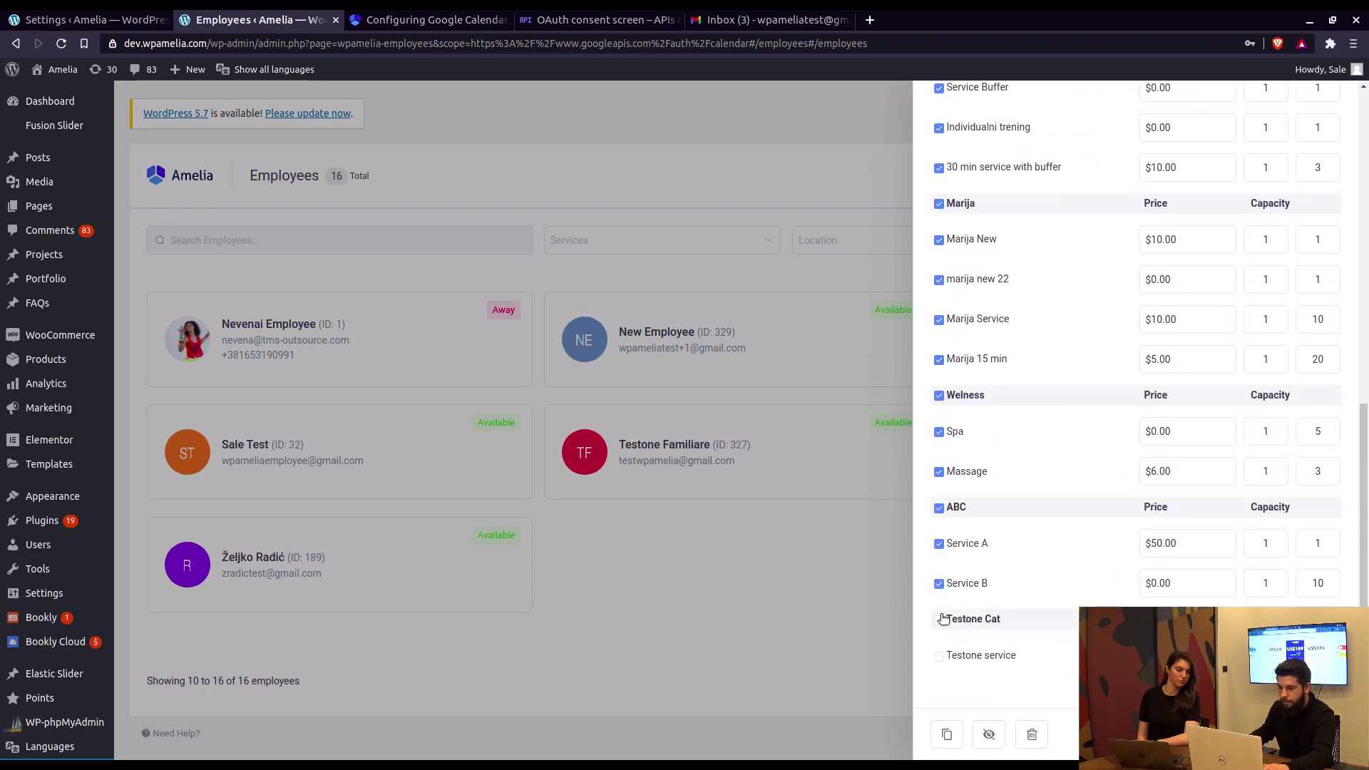
{"action": "scroll", "coordinate": [1048, 513], "scroll_direction": "up", "scroll_amount": 15}
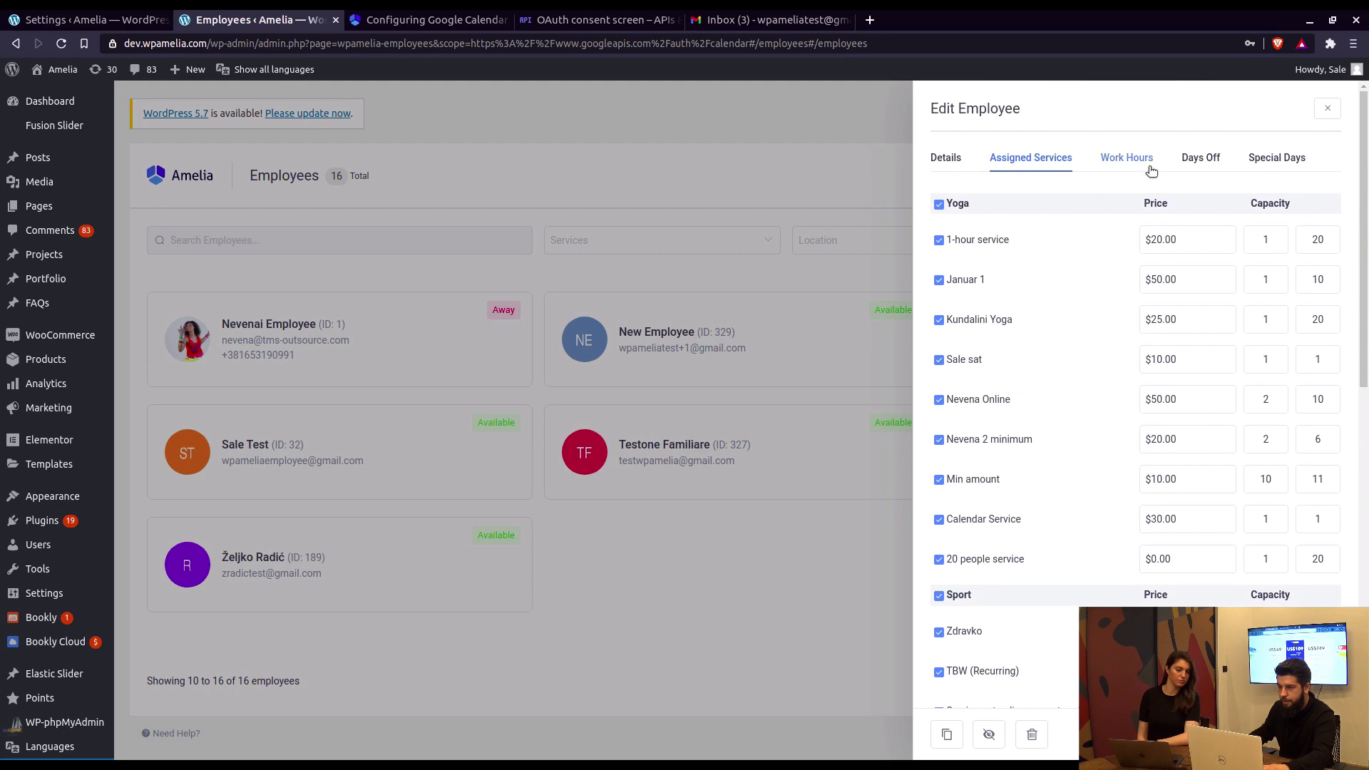
Step: Check New Employee's weekly work hours and save the employee
{"action": "left_click", "coordinate": [1148, 165]}
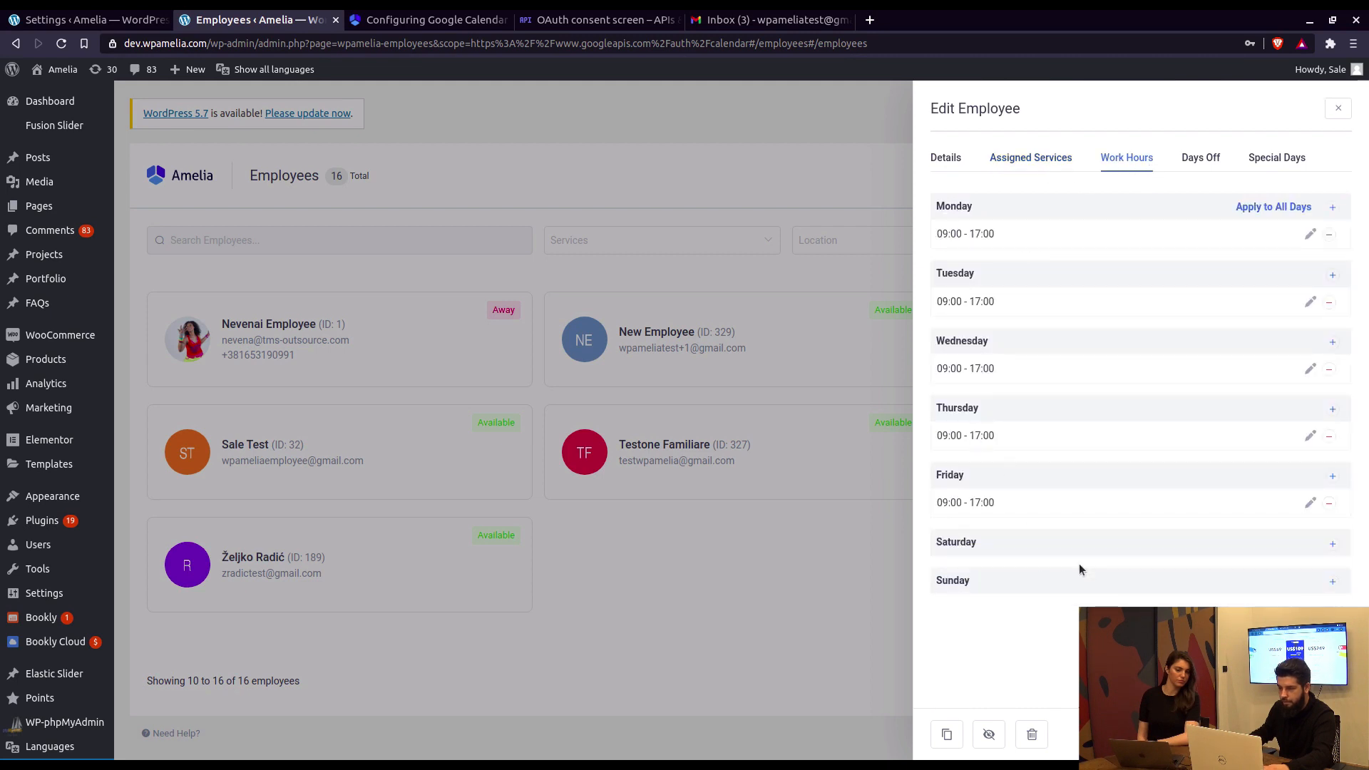
{"action": "left_click", "coordinate": [1323, 735]}
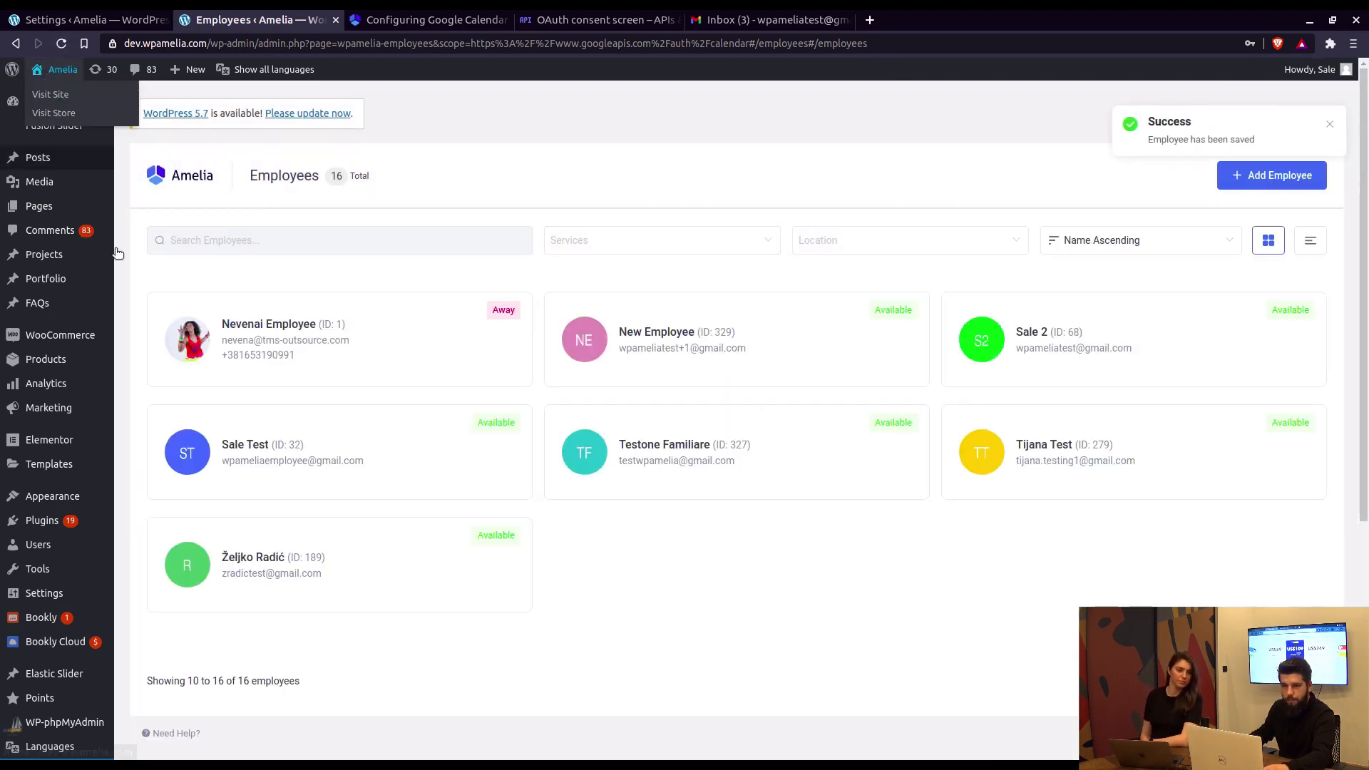
{"action": "middle_click", "coordinate": [45, 212]}
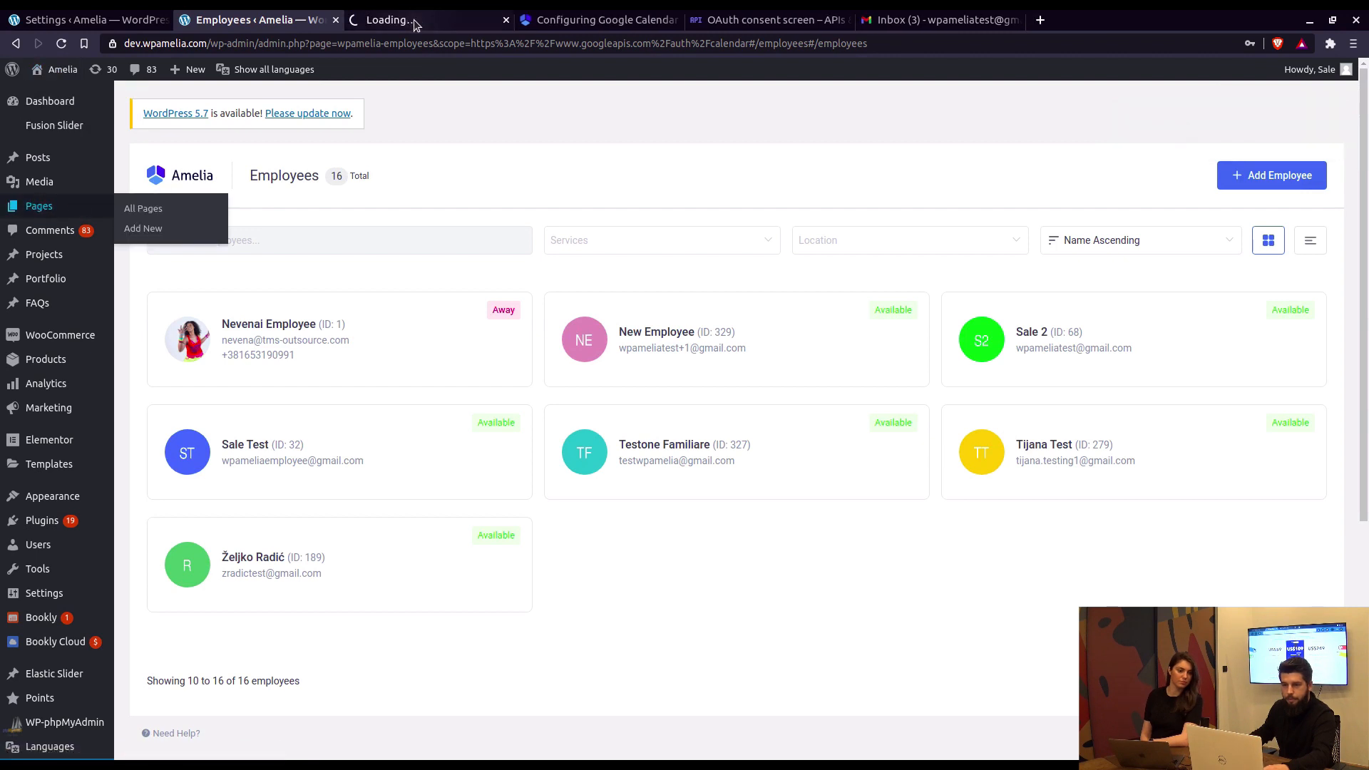
Step: From the admin pages list, open the live Booking page in a new tab and view it
{"action": "left_click", "coordinate": [399, 20]}
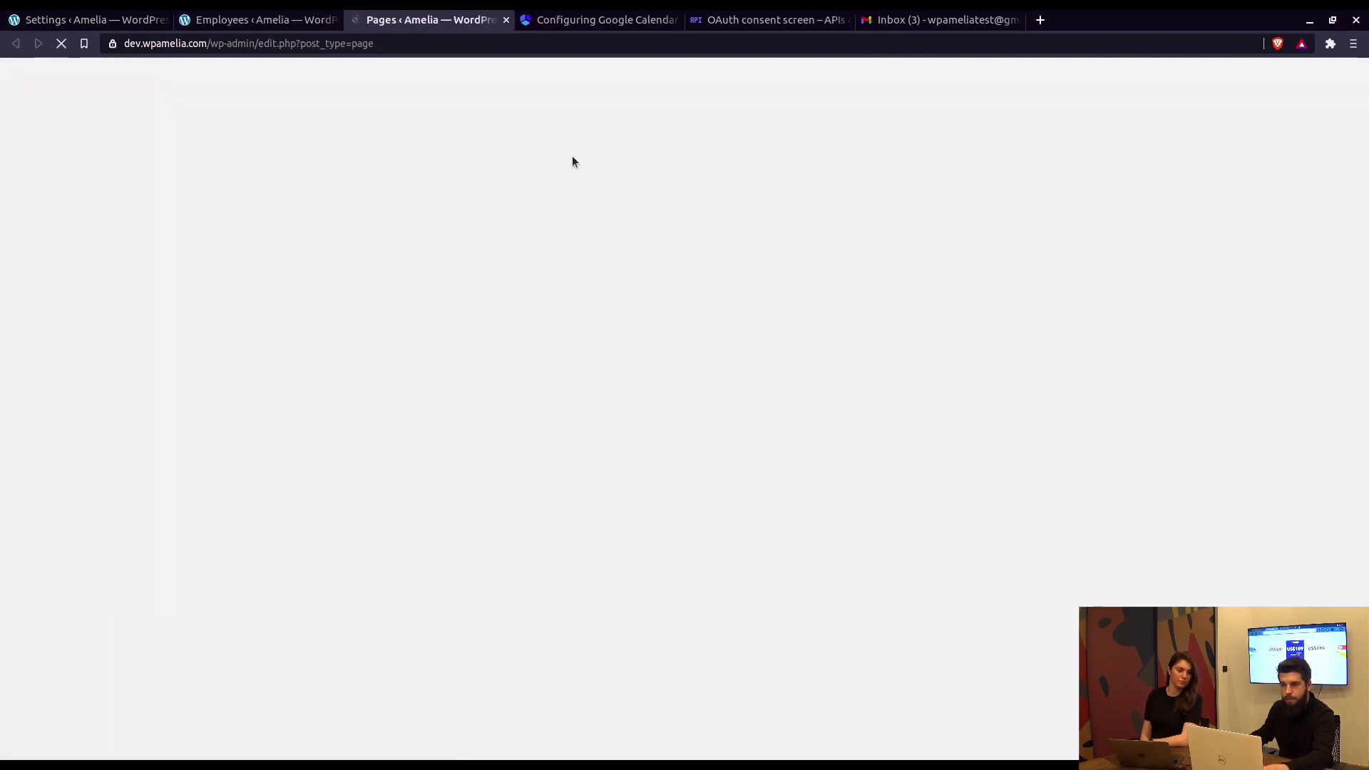
{"action": "scroll", "coordinate": [442, 313], "scroll_direction": "down", "scroll_amount": 4}
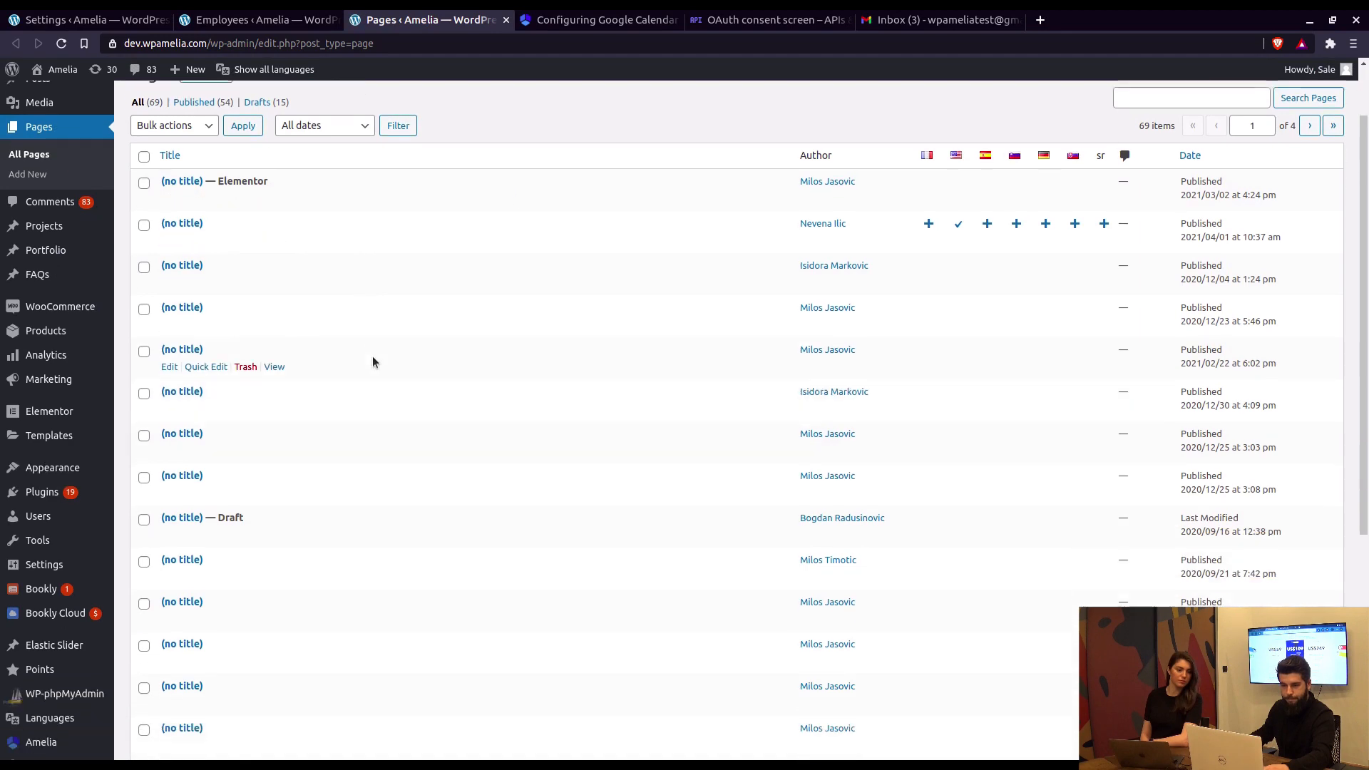
{"action": "scroll", "coordinate": [398, 382], "scroll_direction": "down", "scroll_amount": 2}
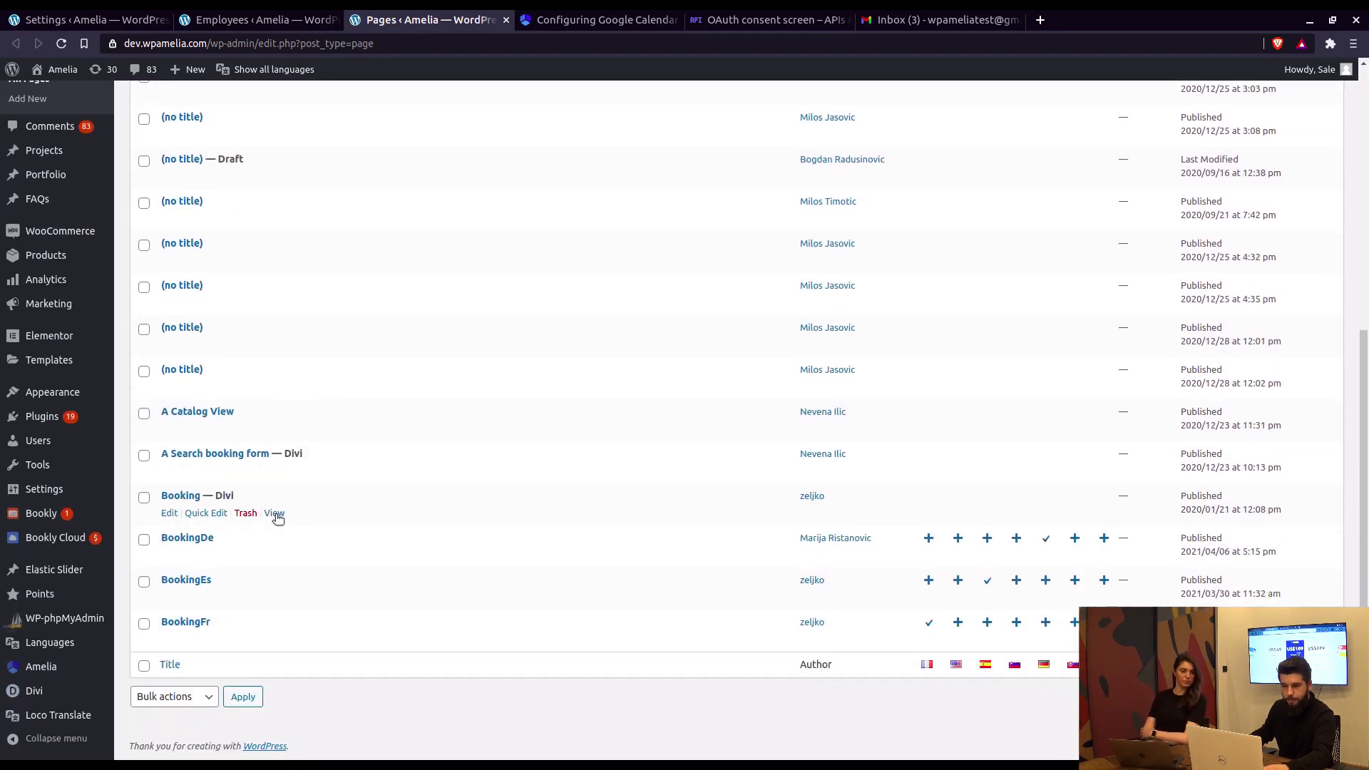
{"action": "middle_click", "coordinate": [273, 513]}
{"action": "left_click", "coordinate": [603, 23]}
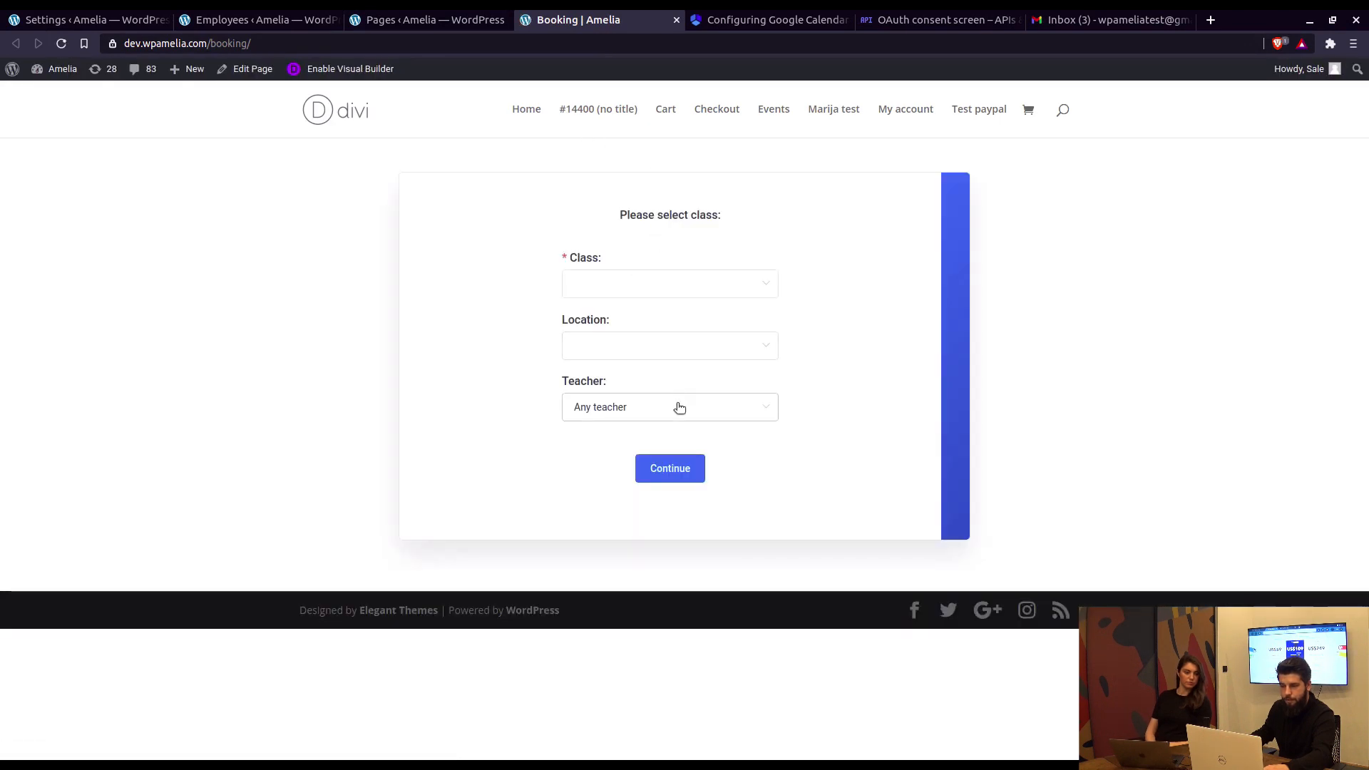
Step: Book New Employee for the 1-hour service class on April 9 at 09:00
{"action": "left_click", "coordinate": [679, 408]}
{"action": "scroll", "coordinate": [651, 484], "scroll_direction": "down", "scroll_amount": 3}
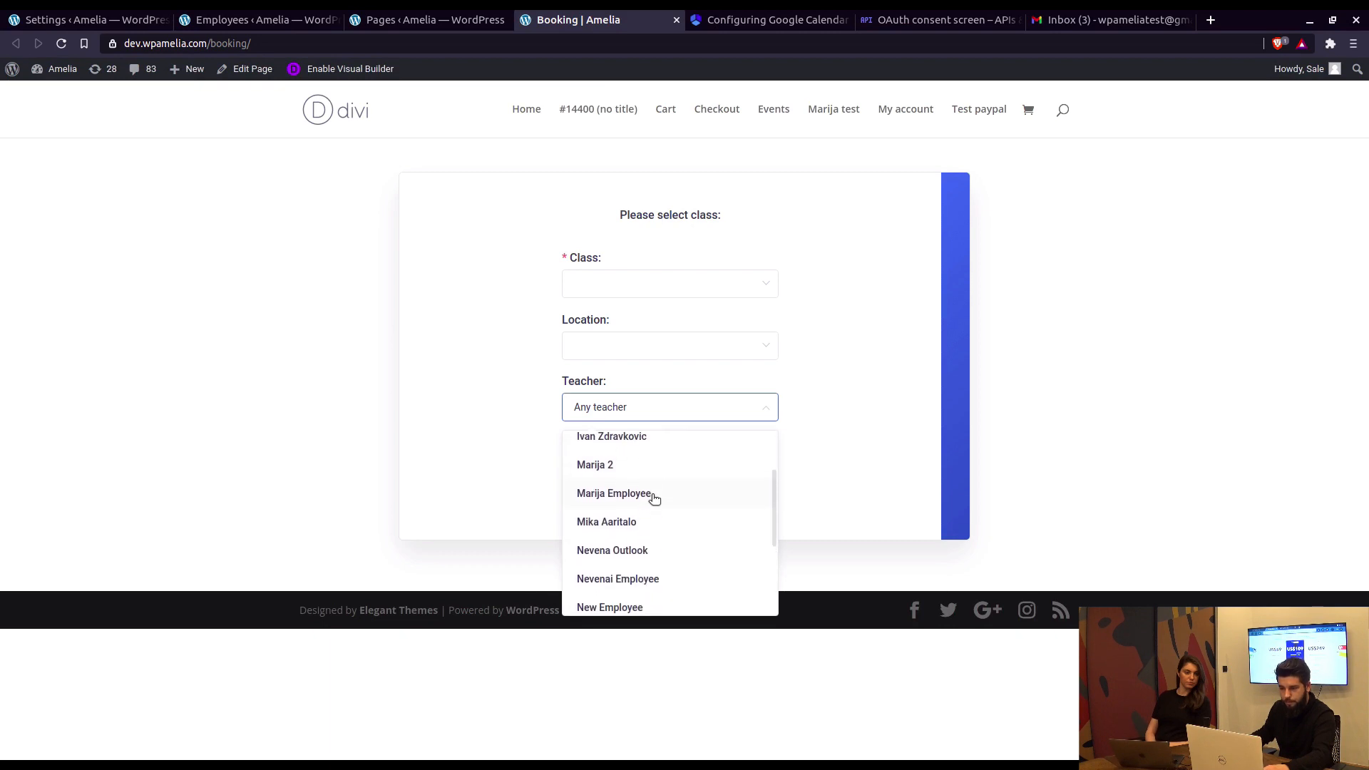
{"action": "scroll", "coordinate": [654, 498], "scroll_direction": "down", "scroll_amount": 2}
{"action": "left_click", "coordinate": [643, 534]}
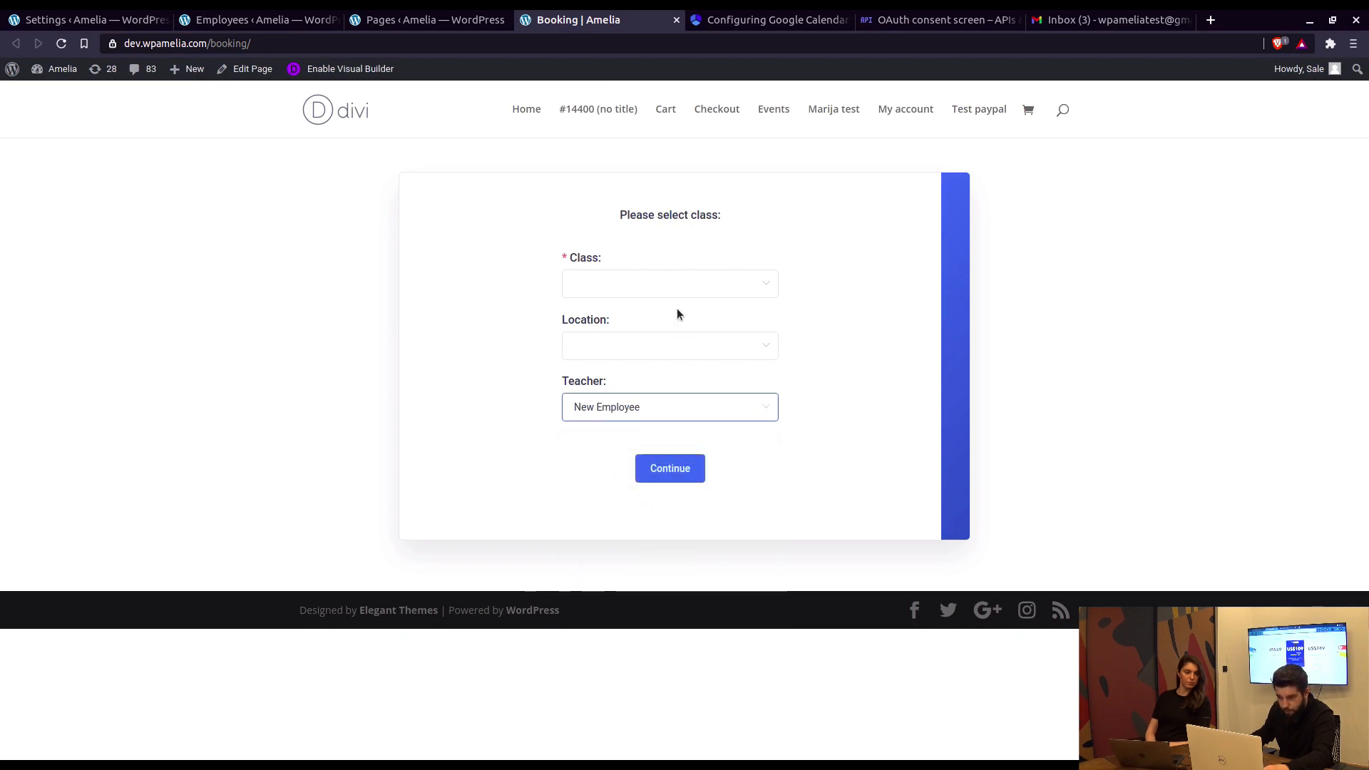
{"action": "left_click", "coordinate": [673, 283]}
{"action": "left_click", "coordinate": [642, 328]}
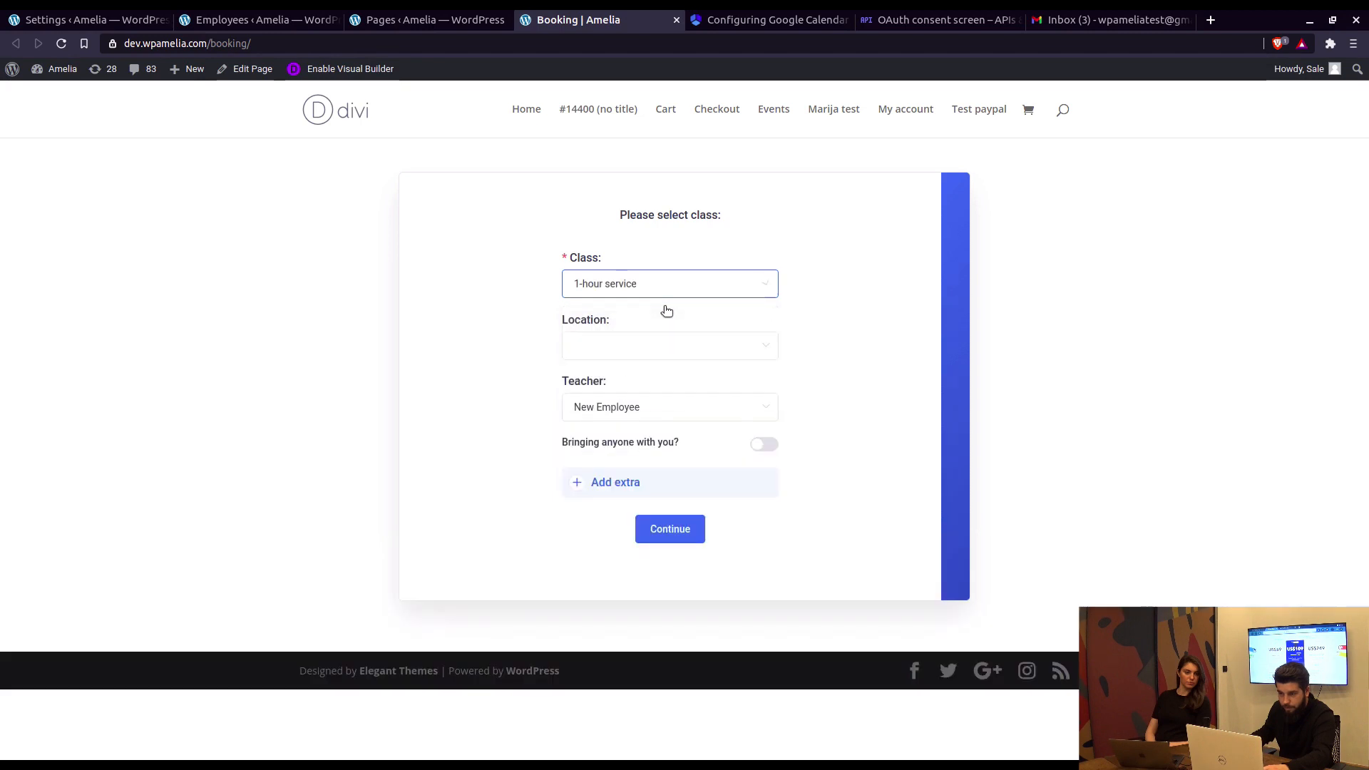
{"action": "left_click", "coordinate": [670, 530]}
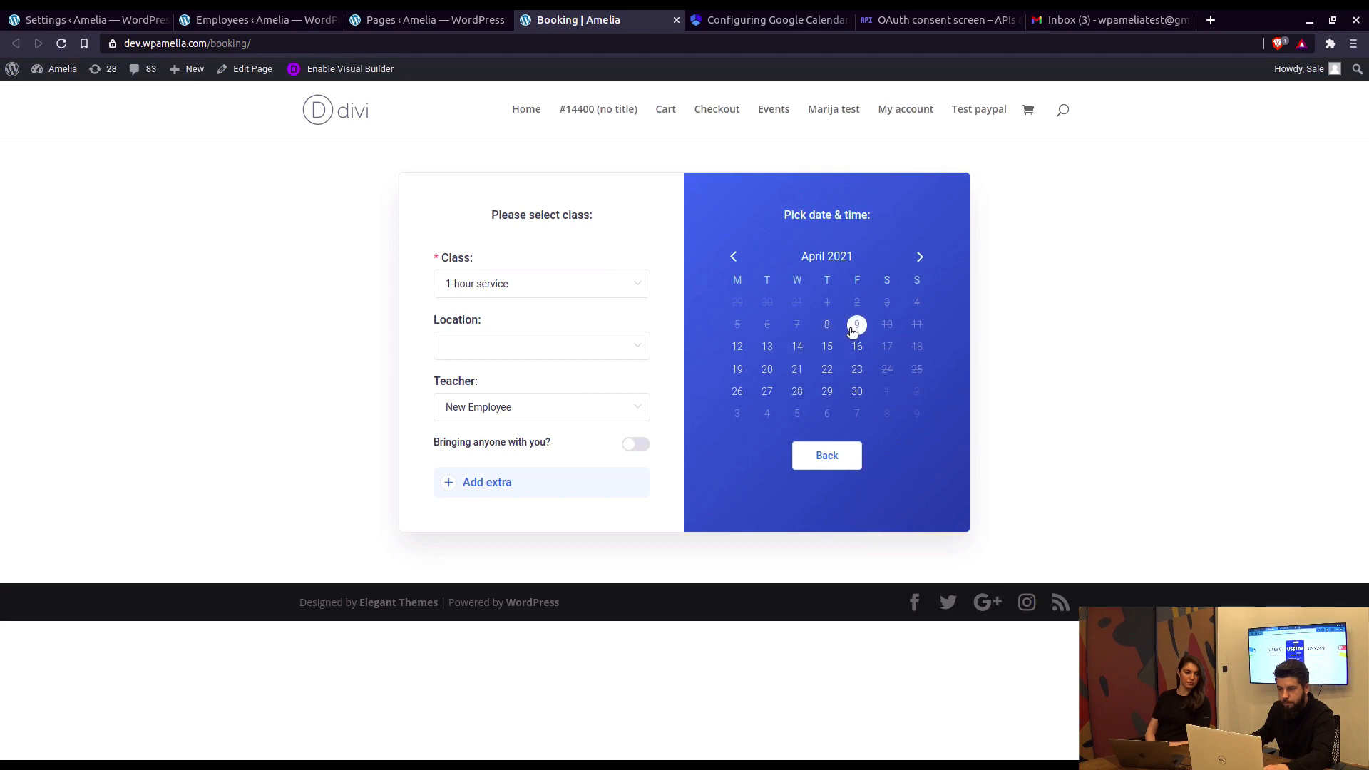
{"action": "left_click", "coordinate": [856, 329]}
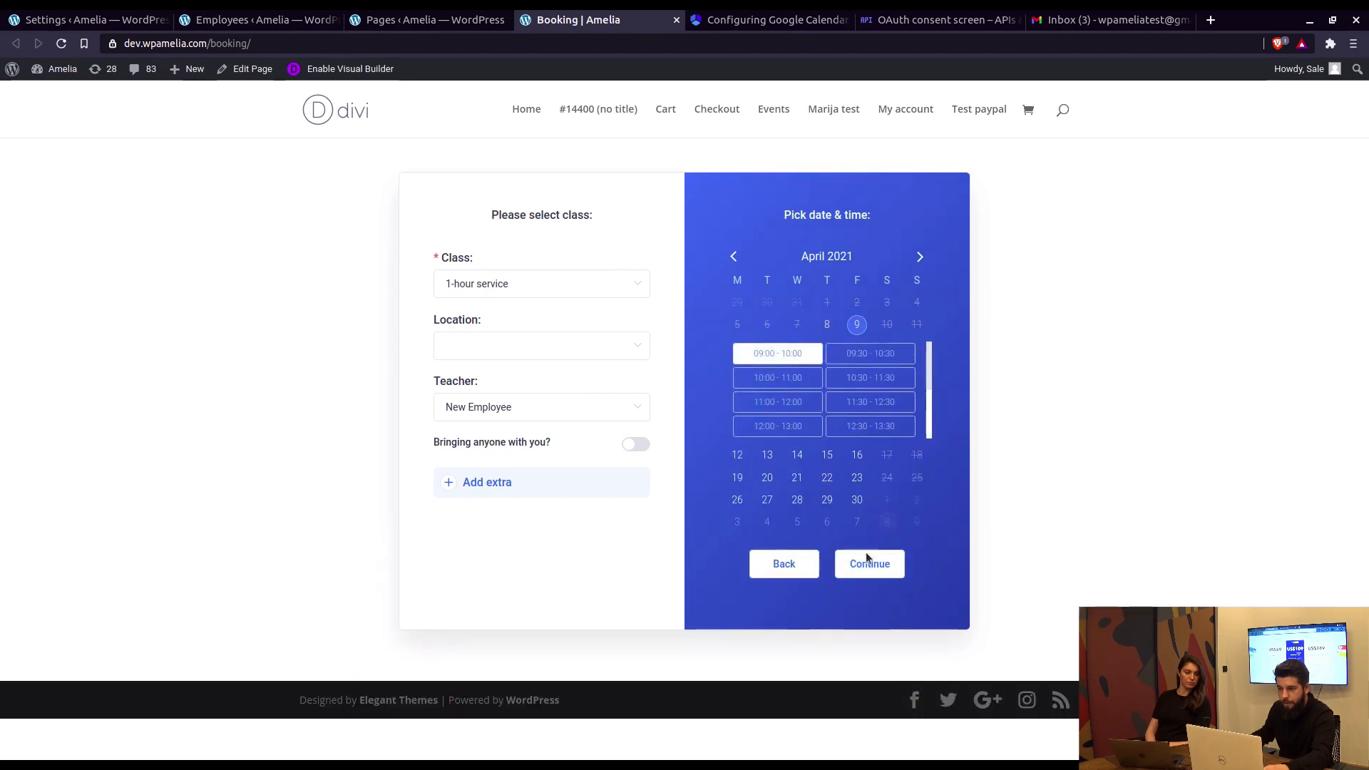
{"action": "left_click", "coordinate": [870, 558]}
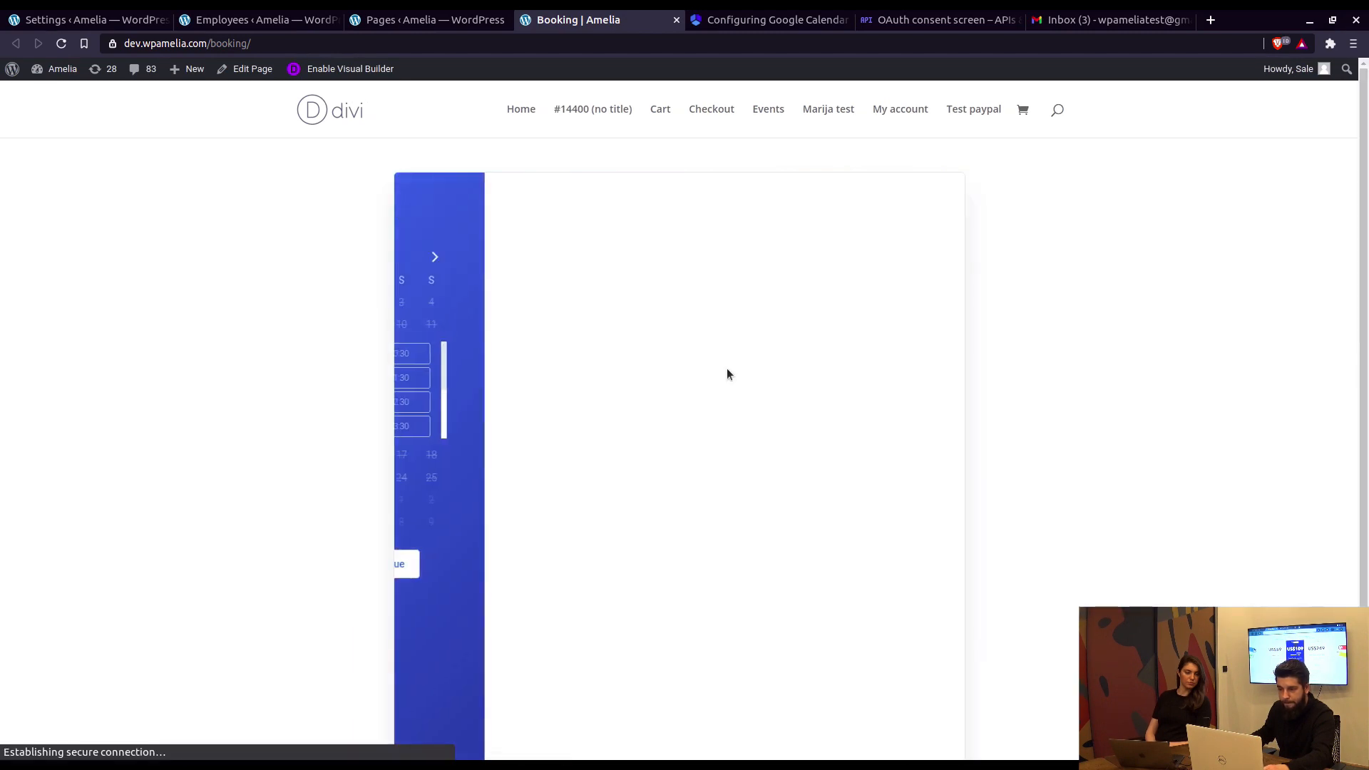
Step: Fill in the customer's first name, last name, e-mail and phone number
{"action": "key", "text": "ctrl+a"}
{"action": "type", "text": "Amelia"}
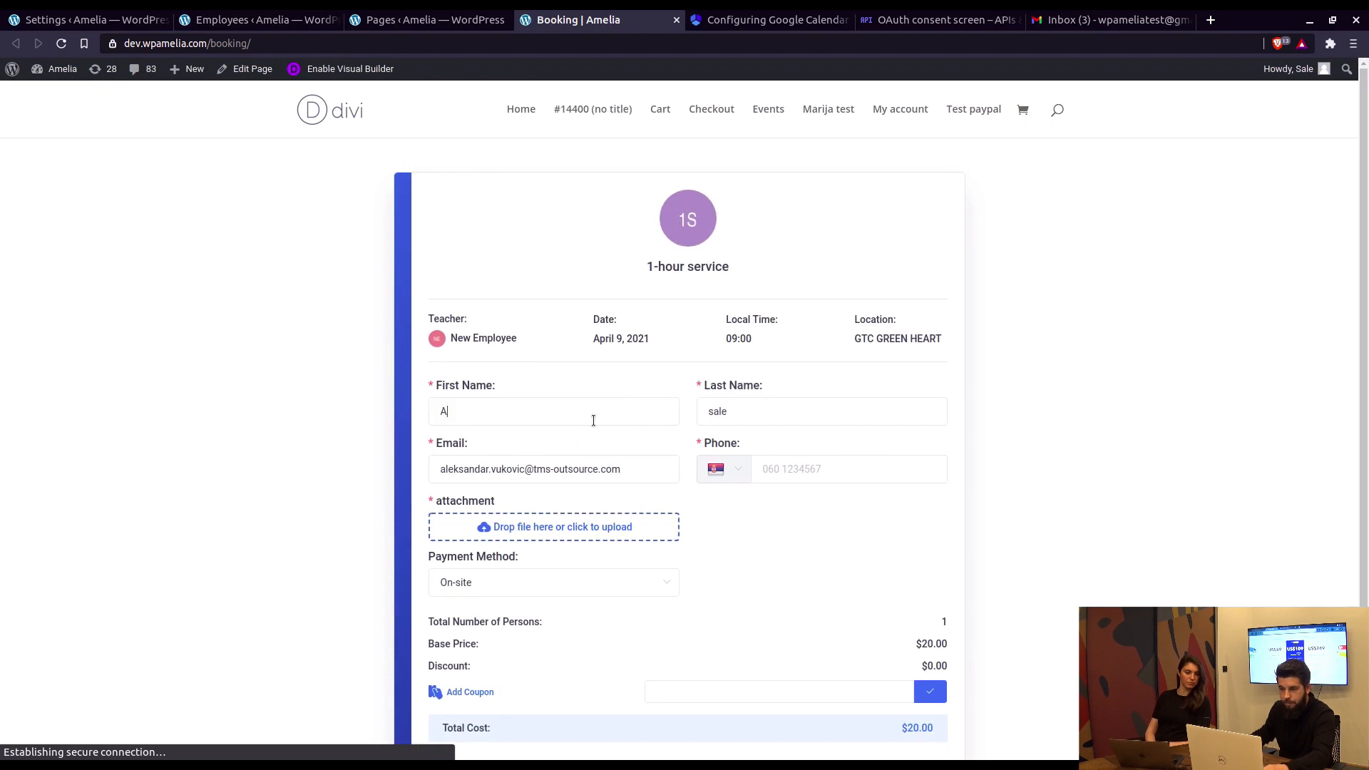
{"action": "key", "text": "Tab"}
{"action": "type", "text": "TEs"}
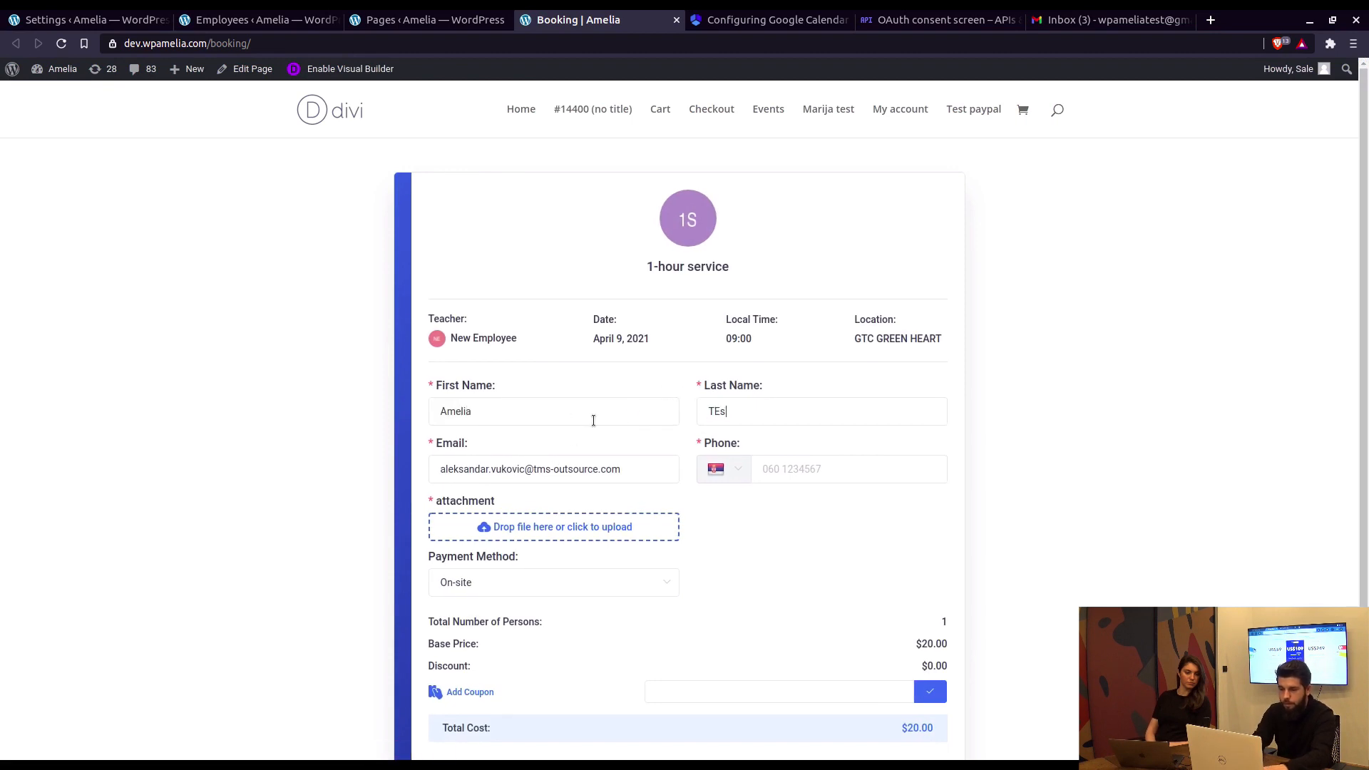
{"action": "type", "text": "st"}
{"action": "key", "text": "Tab"}
{"action": "type", "text": "wpamlei"}
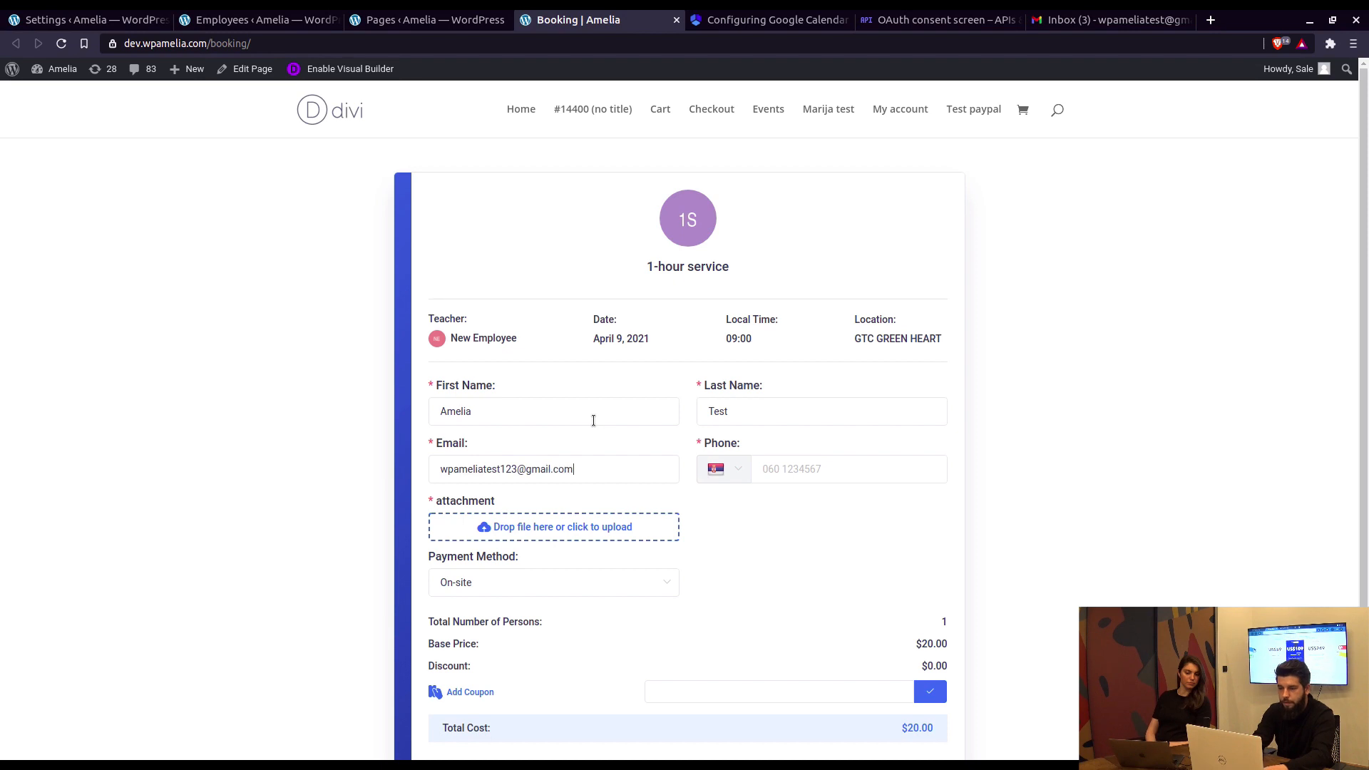
{"action": "key", "text": "Tab"}
{"action": "type", "text": "123123"}
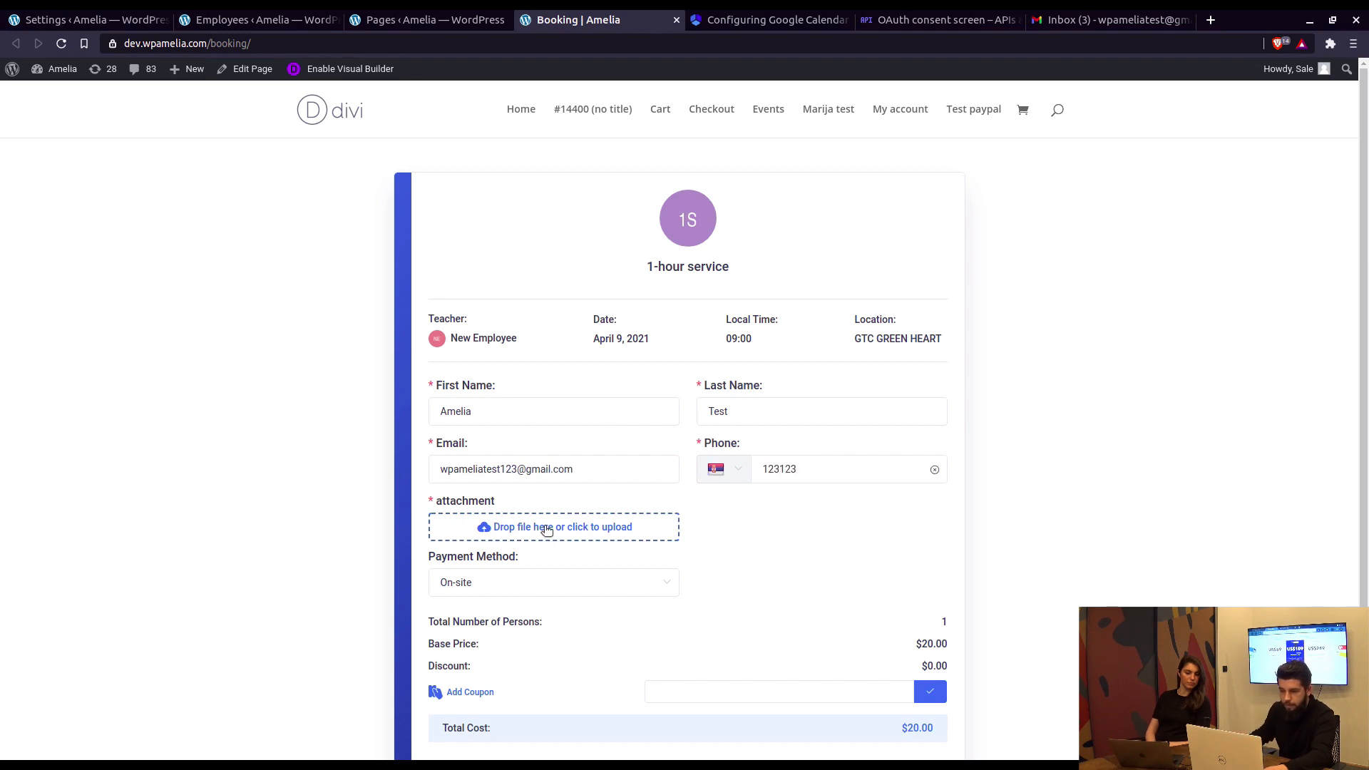
Step: Attach logo.png from the Pictures folder to the booking form
{"action": "scroll", "coordinate": [574, 496], "scroll_direction": "down", "scroll_amount": 1}
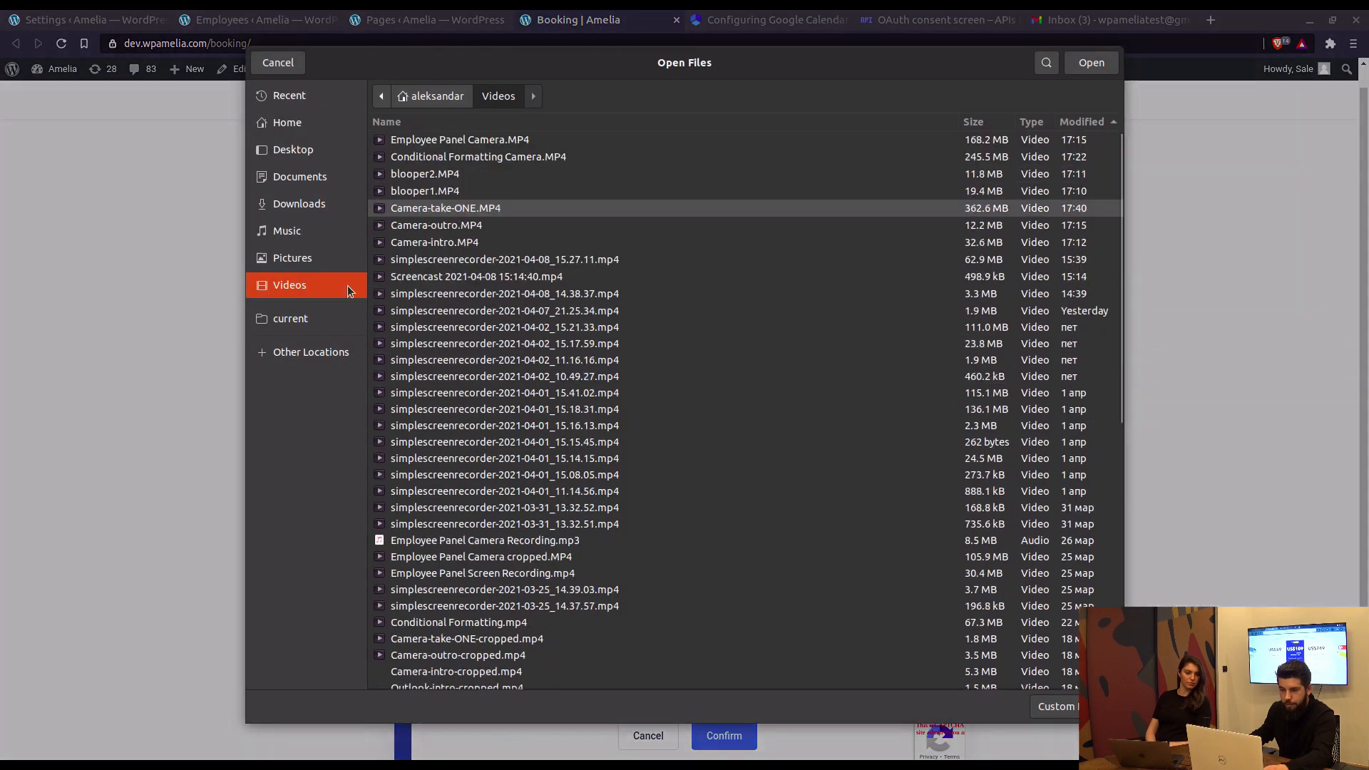
{"action": "left_click", "coordinate": [300, 258]}
{"action": "type", "text": "logo"}
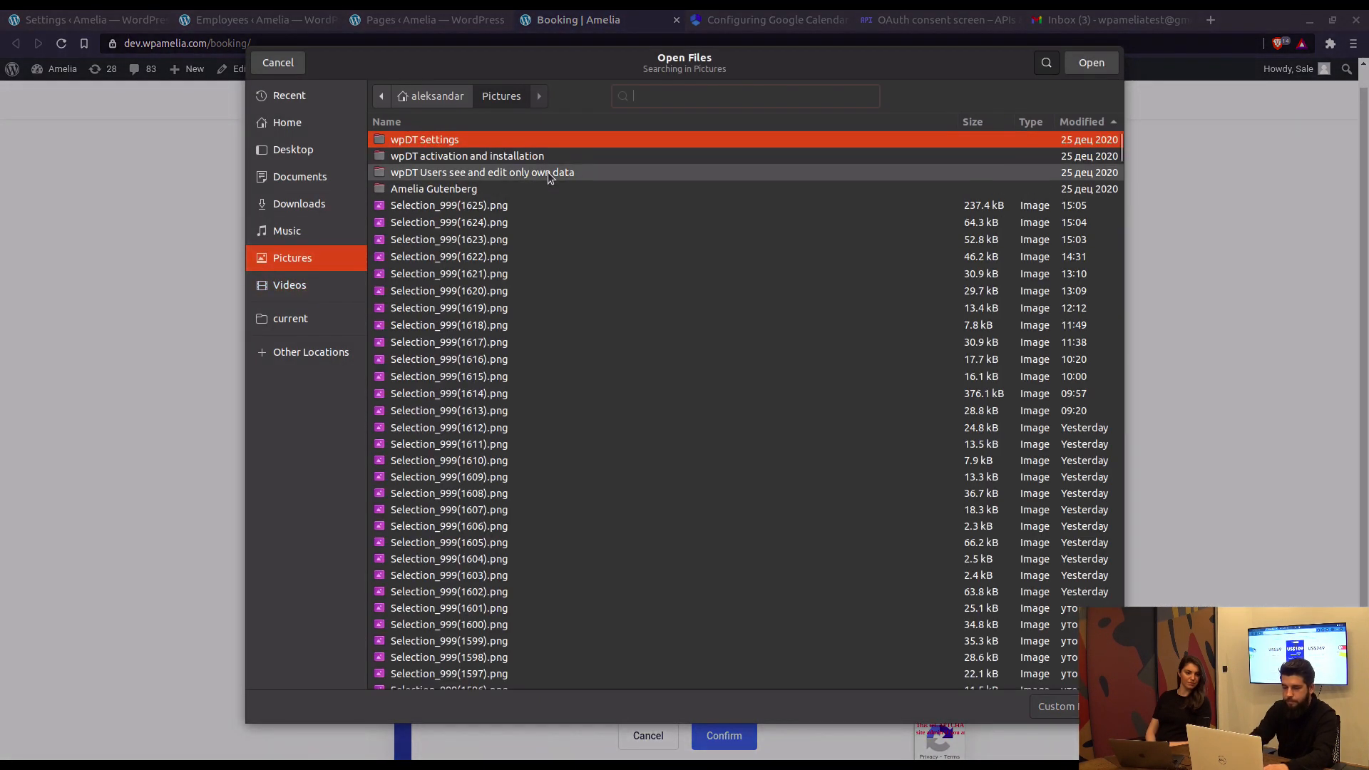
{"action": "left_click", "coordinate": [418, 156]}
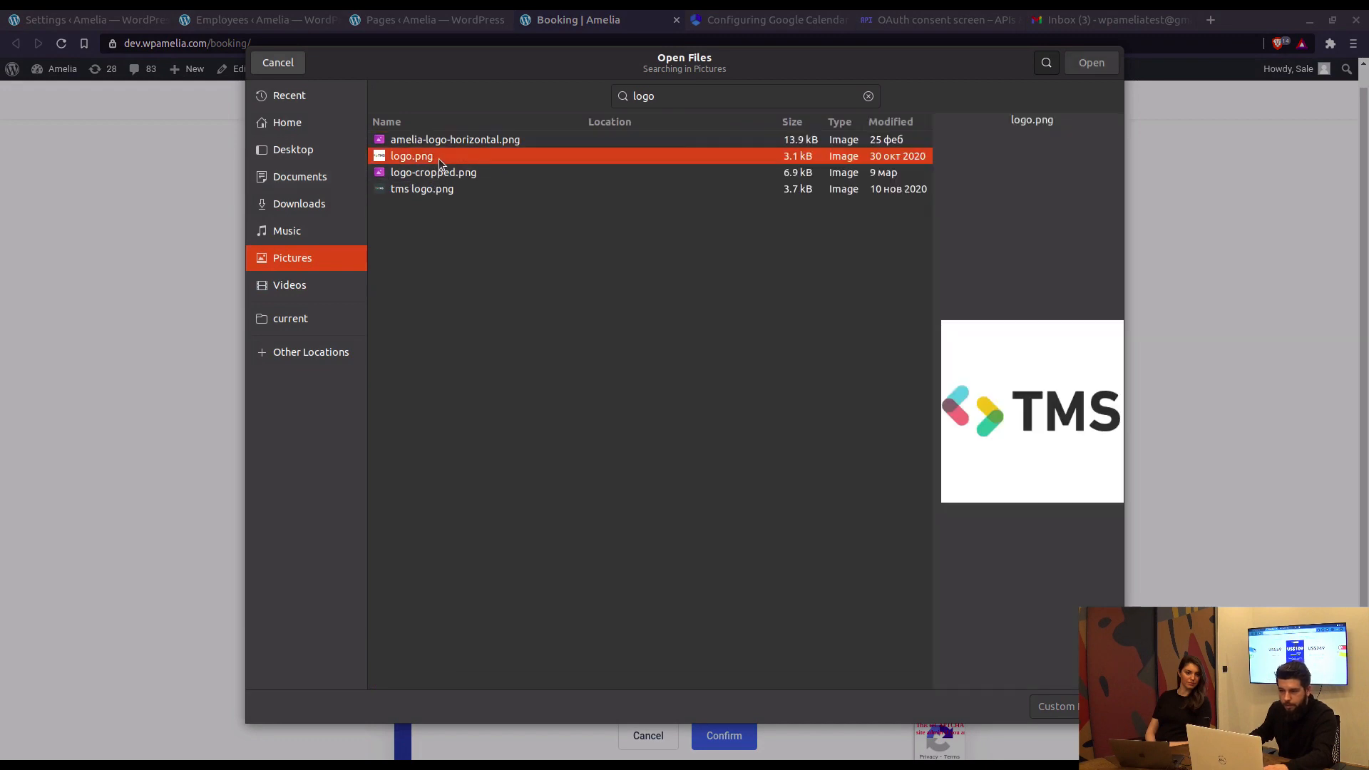
{"action": "left_click", "coordinate": [1092, 63]}
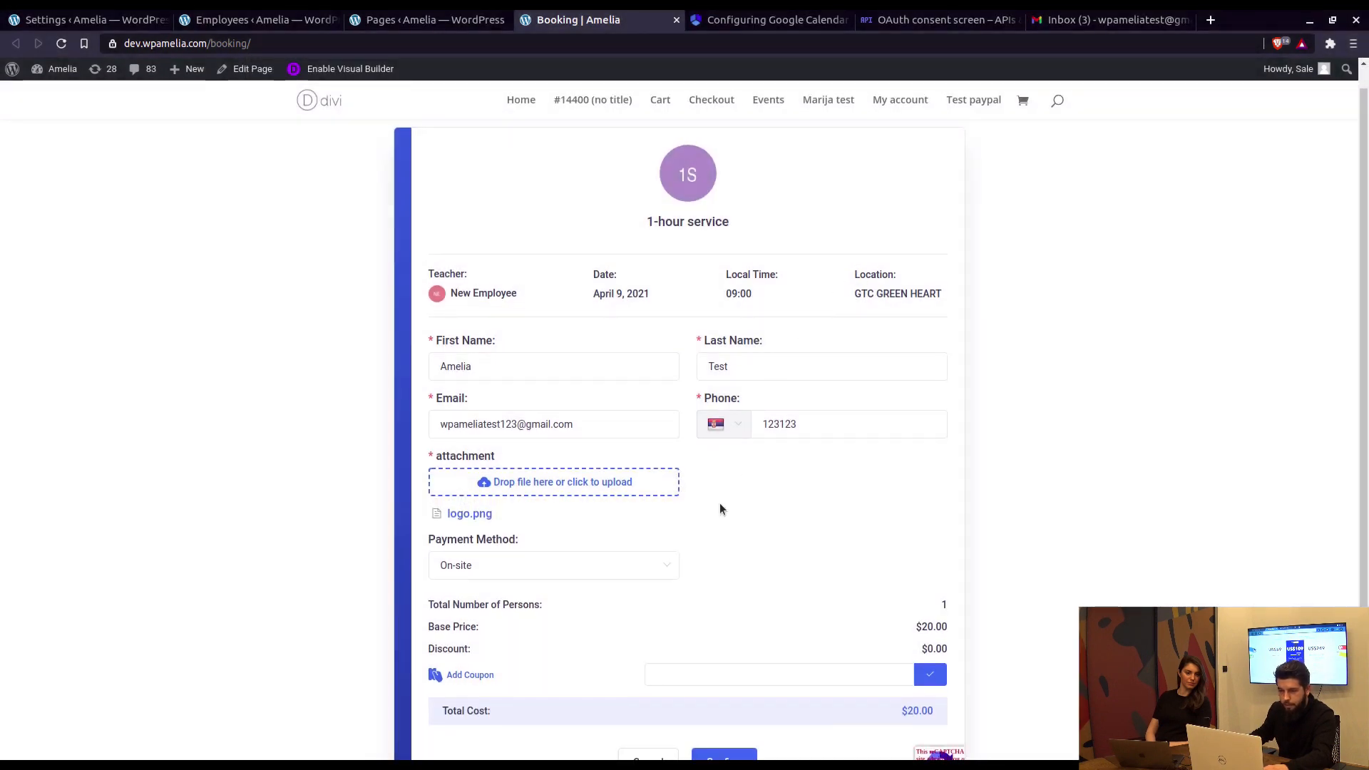
{"action": "scroll", "coordinate": [840, 539], "scroll_direction": "down", "scroll_amount": 1}
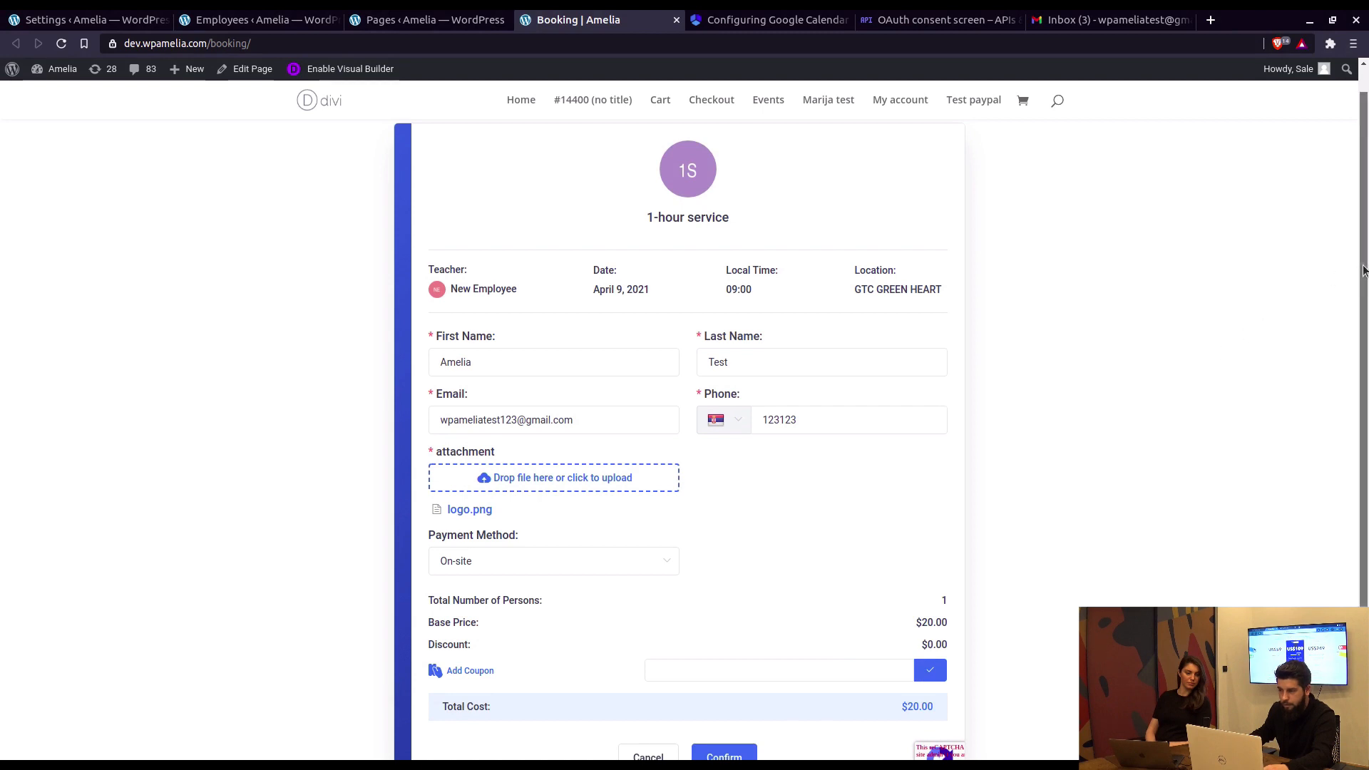
{"action": "scroll", "coordinate": [1041, 444], "scroll_direction": "down", "scroll_amount": 3}
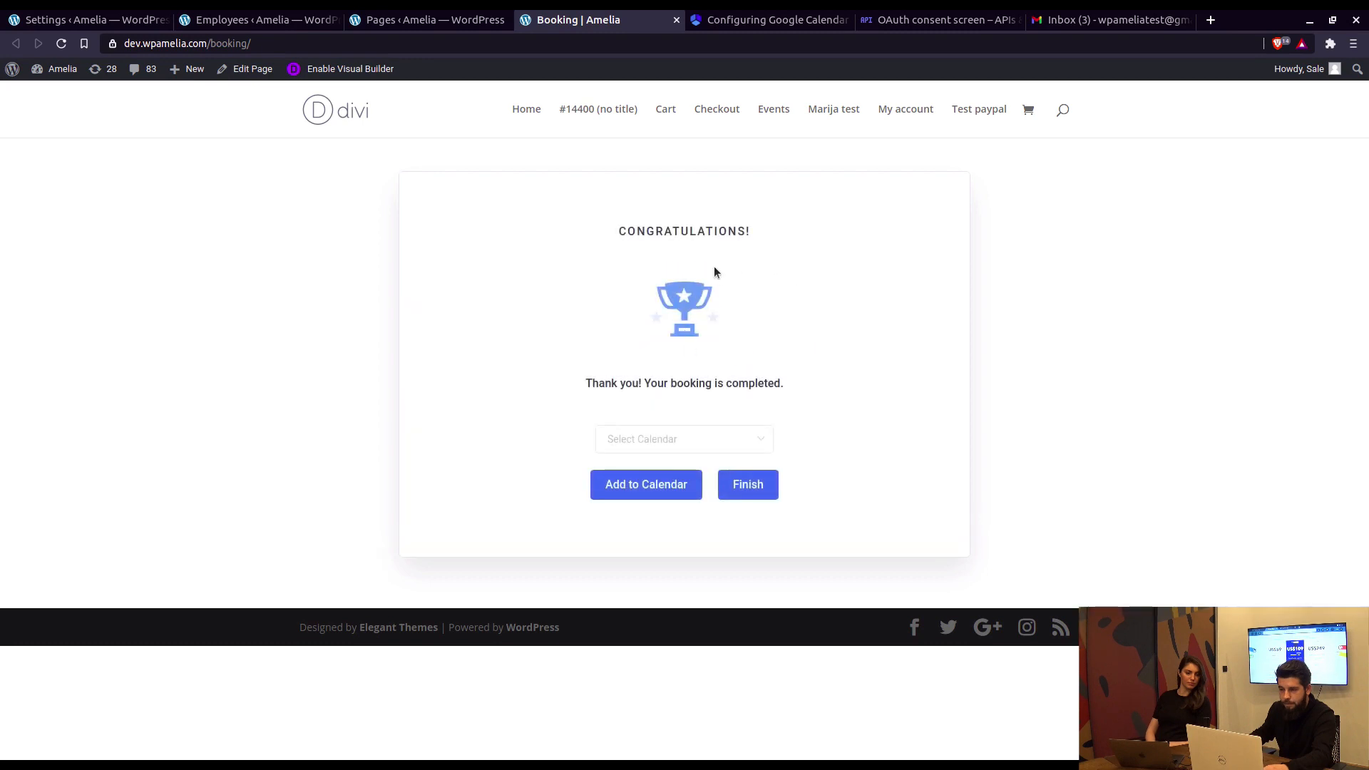
Step: Open Google Calendar from Gmail's side panel in its own tab, showing April 5–11, 2021
{"action": "left_click", "coordinate": [1062, 20]}
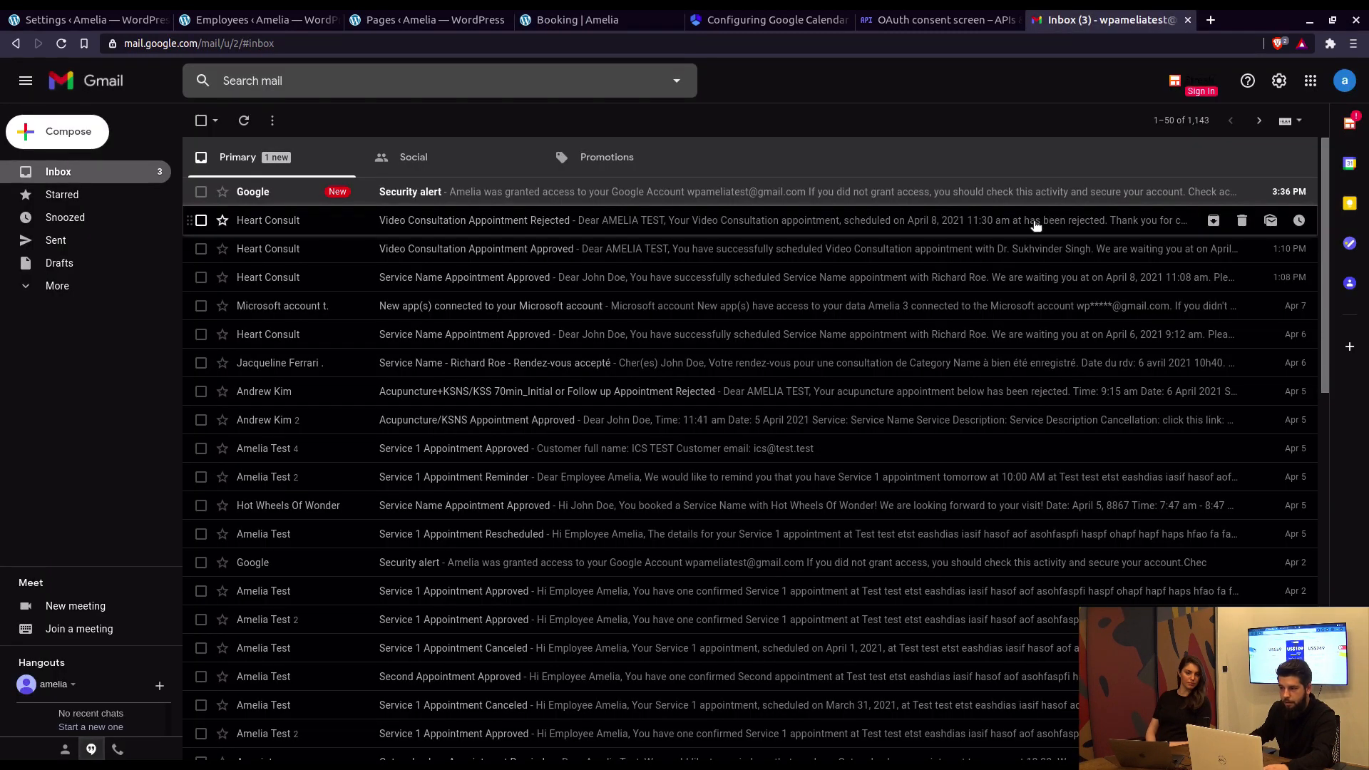
{"action": "left_click", "coordinate": [1343, 164]}
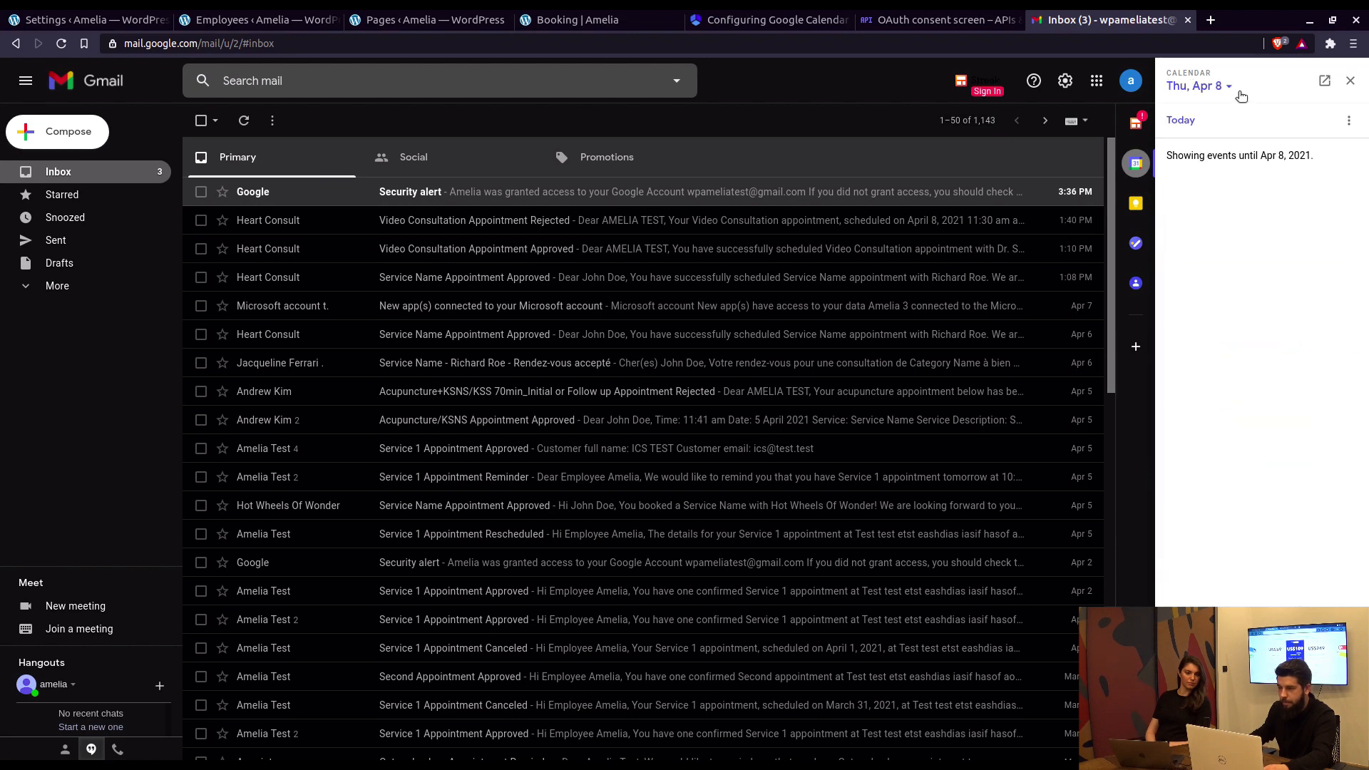
{"action": "left_click", "coordinate": [1324, 81]}
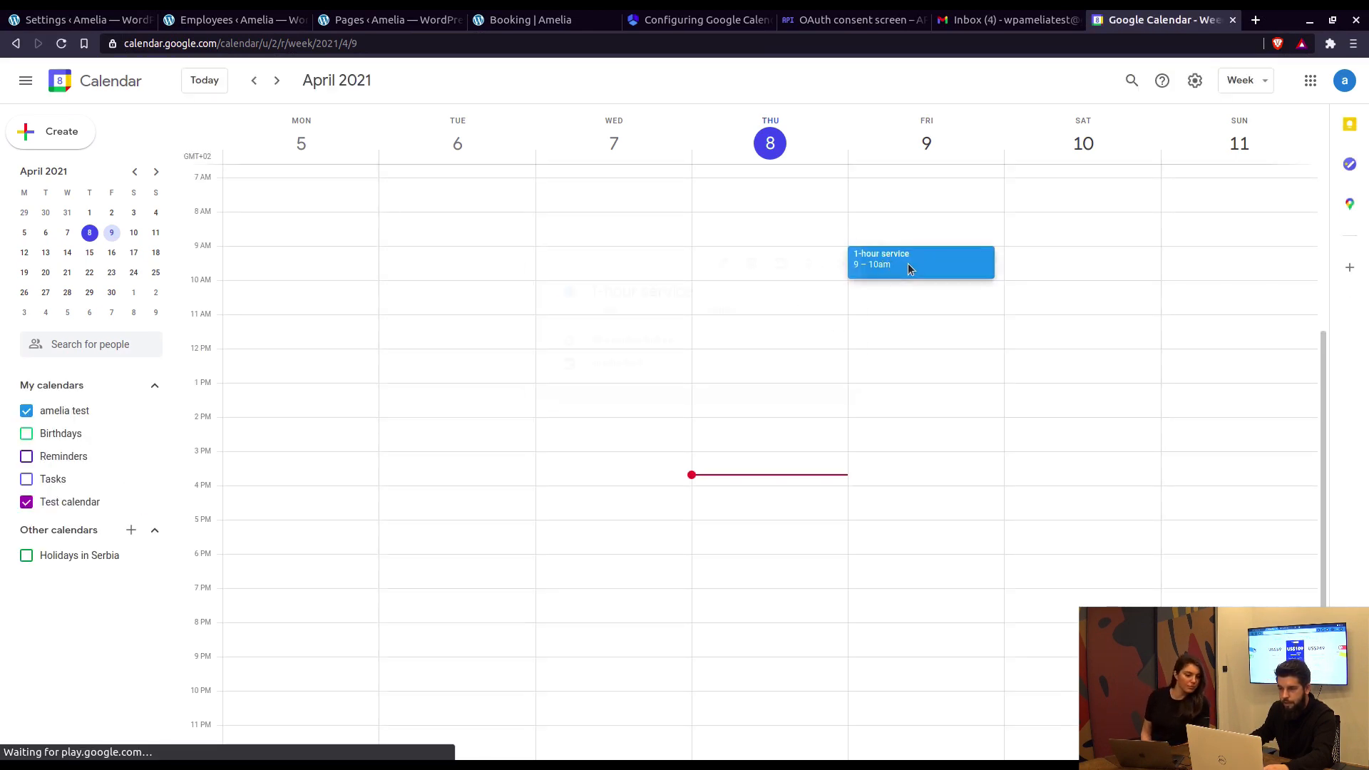
{"action": "left_click", "coordinate": [909, 265]}
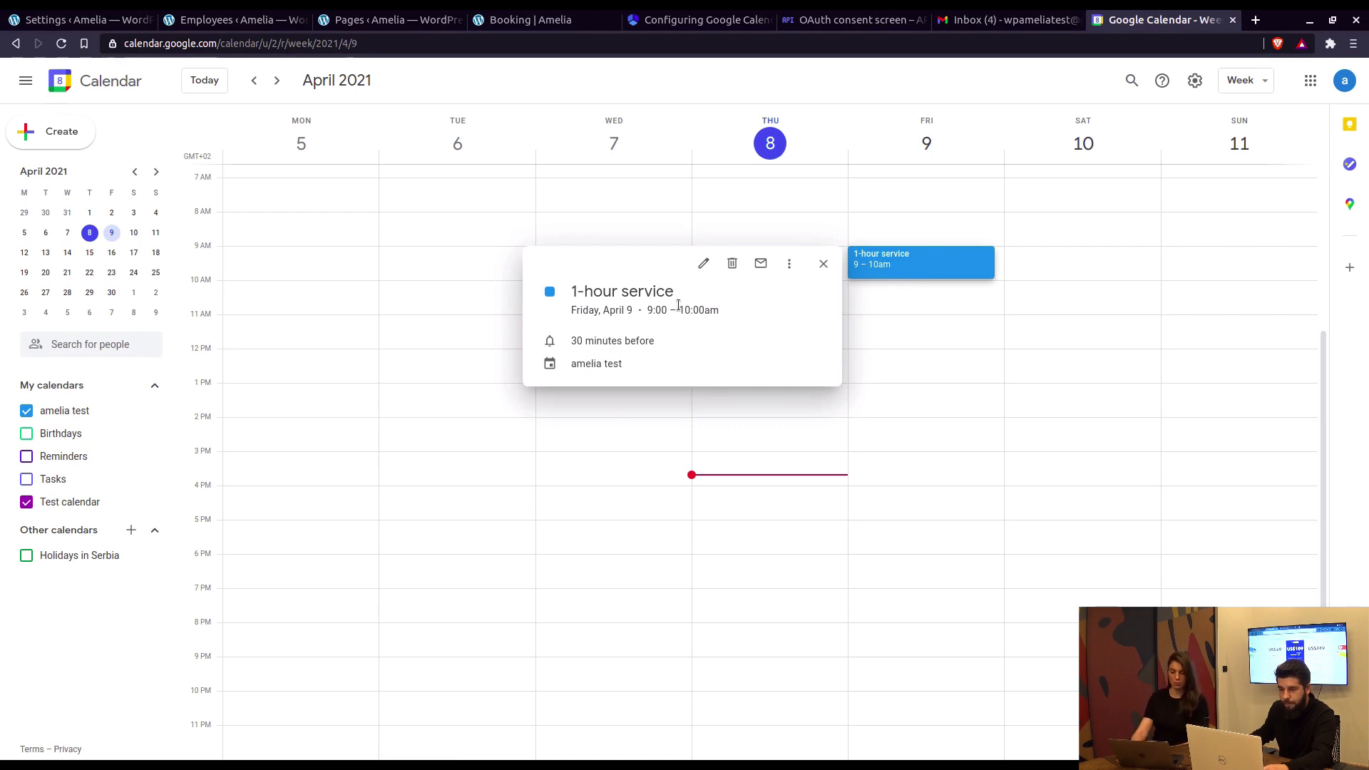
{"action": "left_click", "coordinate": [824, 266]}
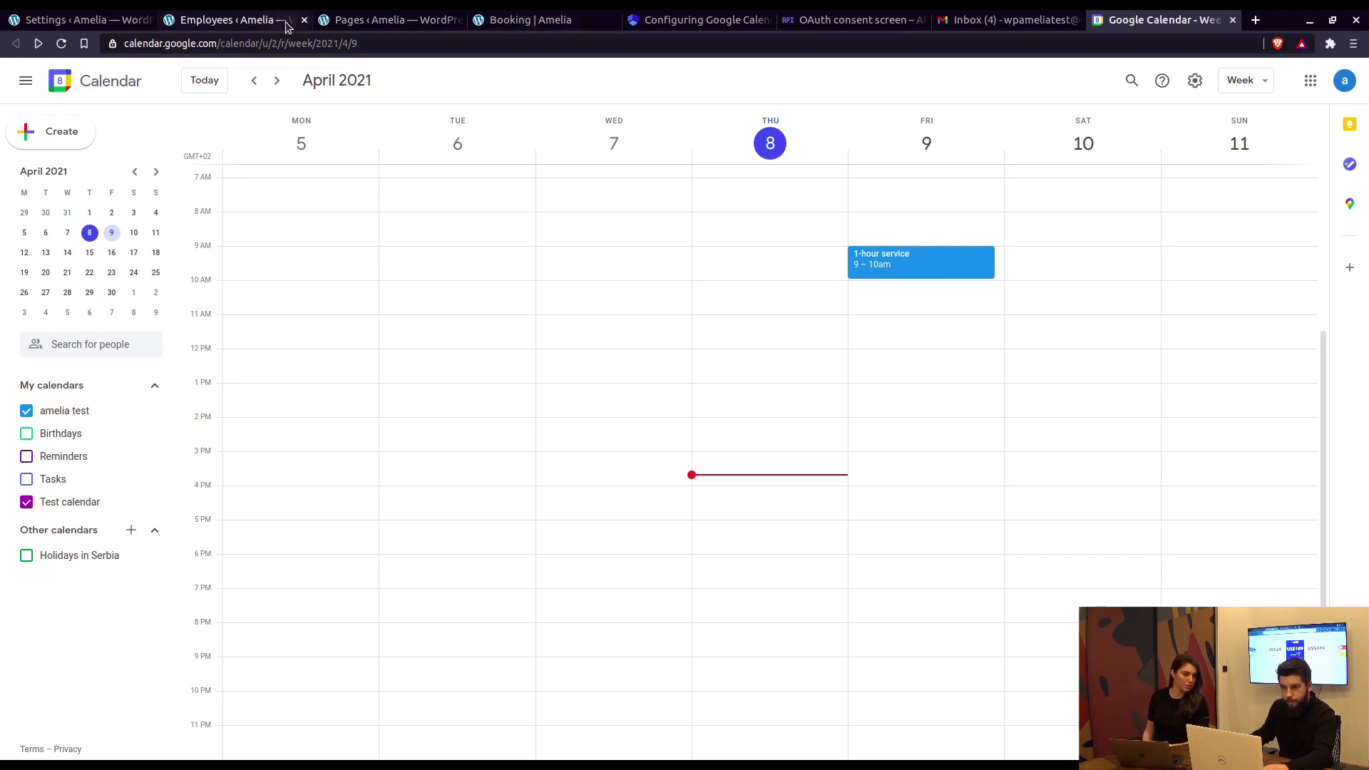
Step: Start a new Cloud project and switch the console to another Google account
{"action": "left_click", "coordinate": [865, 23]}
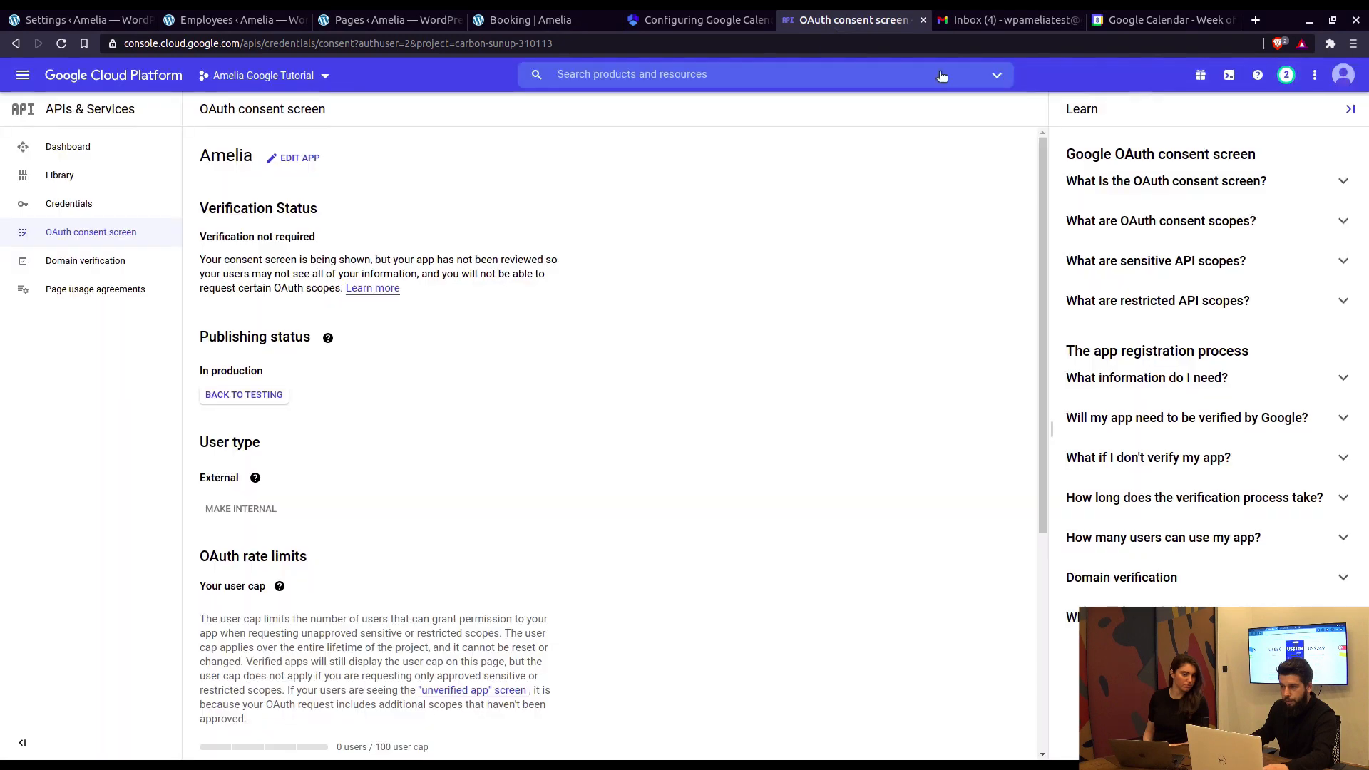
{"action": "left_click", "coordinate": [330, 86]}
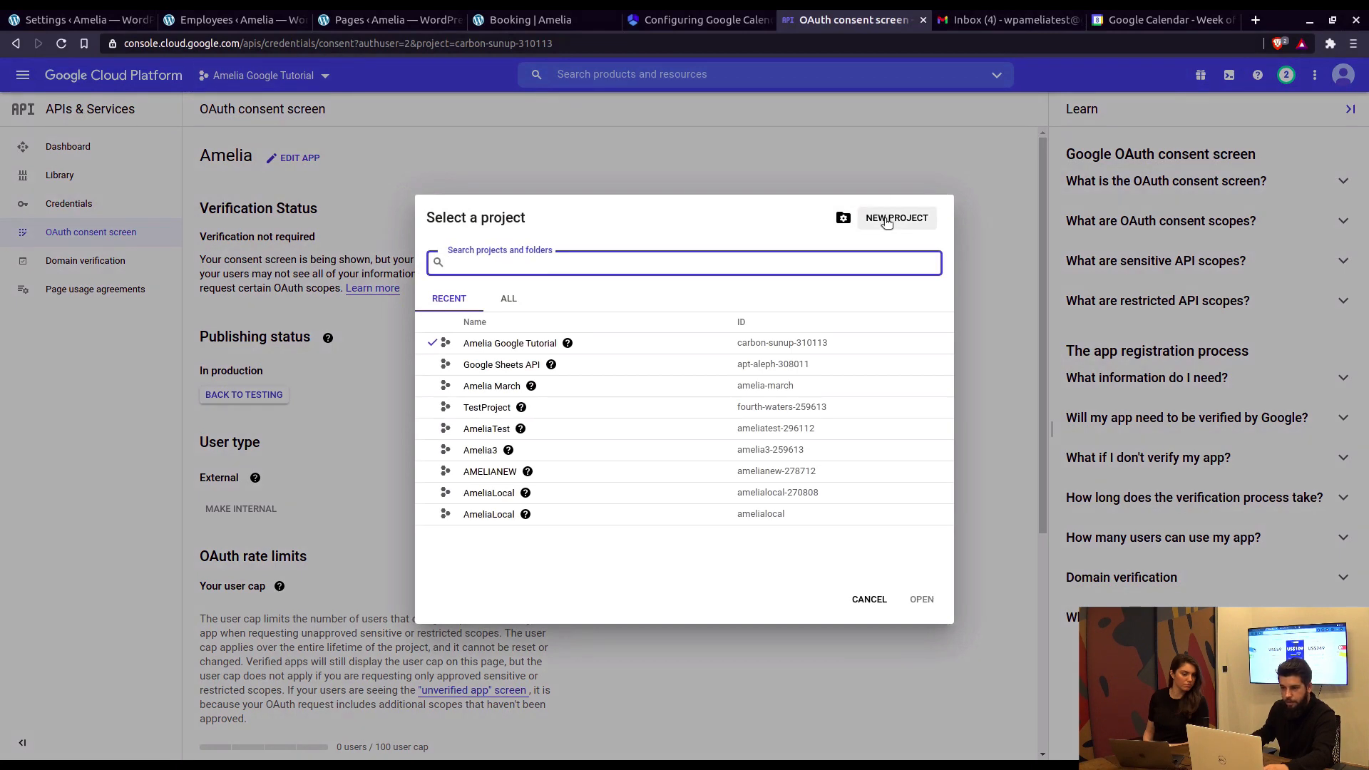
{"action": "left_click", "coordinate": [886, 220]}
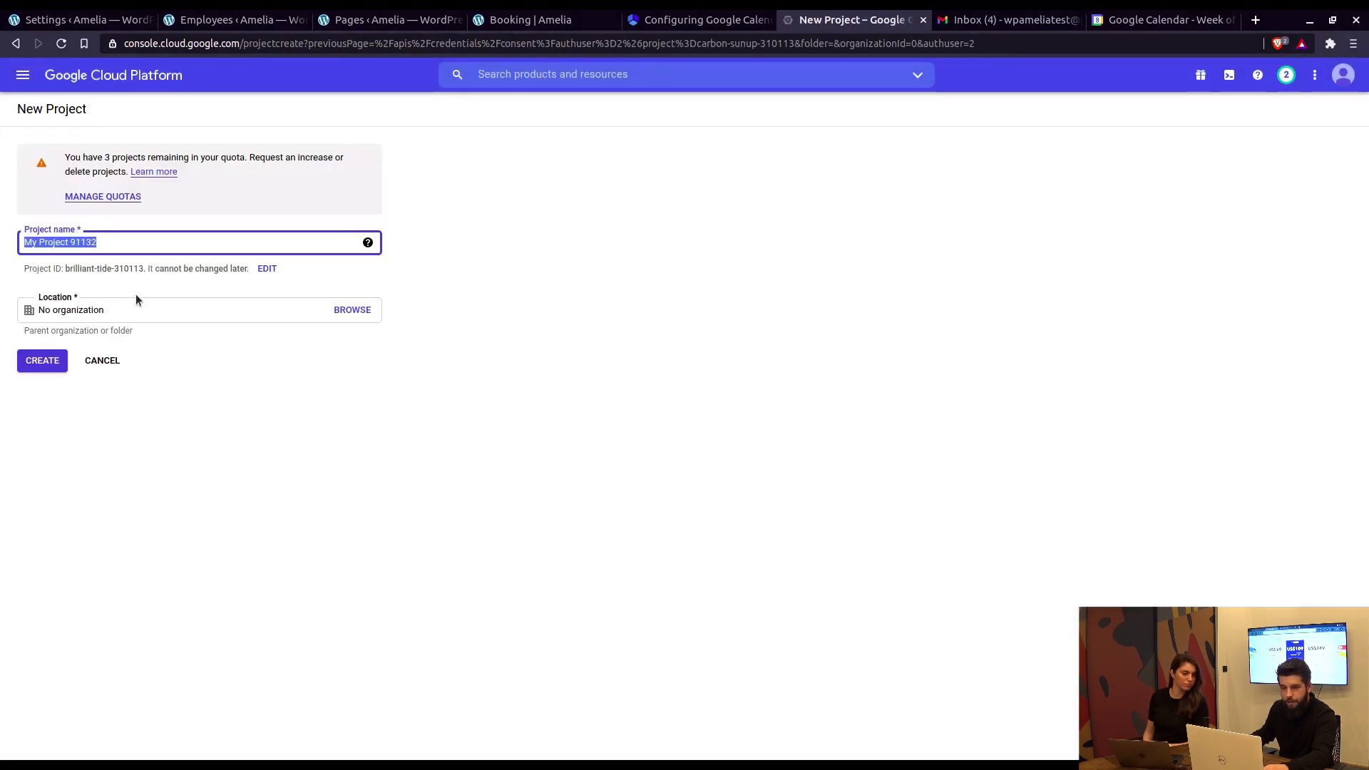
{"action": "left_click", "coordinate": [1343, 75]}
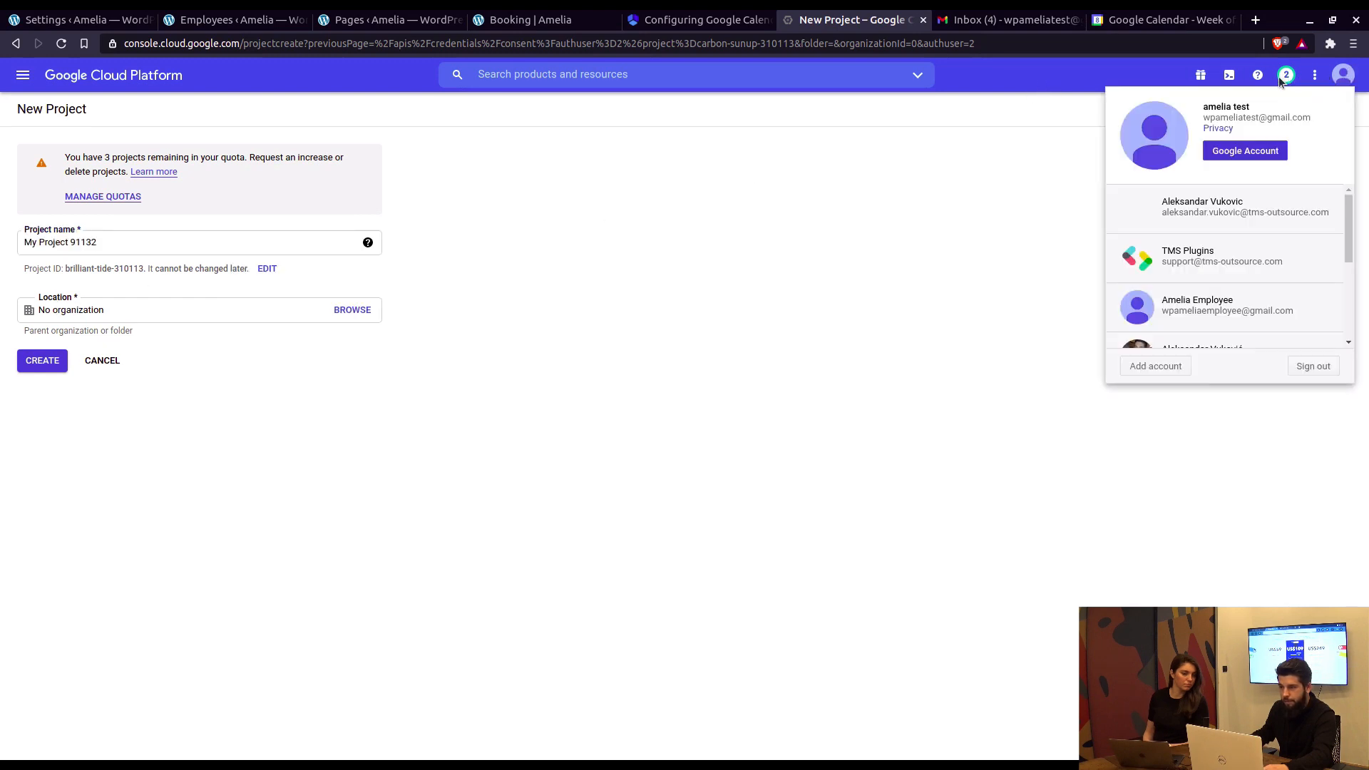
{"action": "left_click", "coordinate": [1214, 229]}
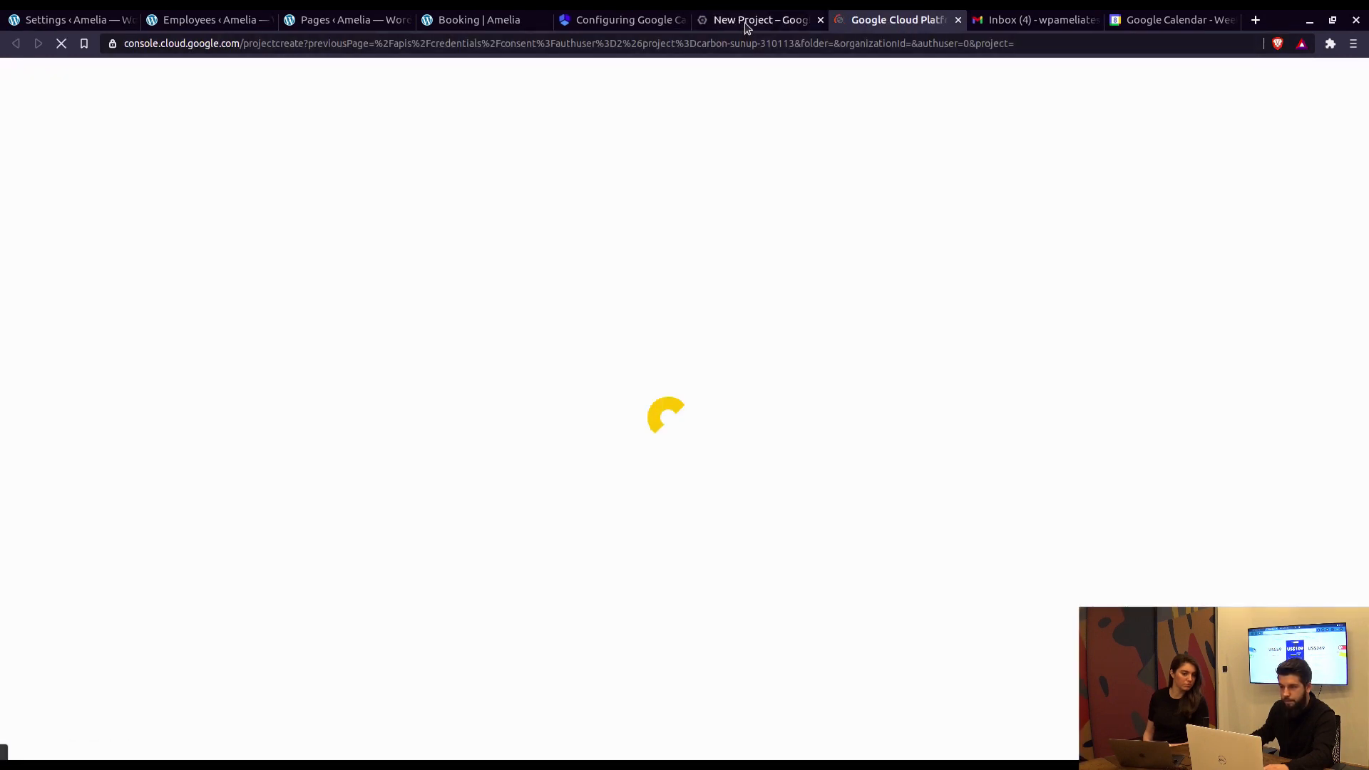
{"action": "middle_click", "coordinate": [746, 25]}
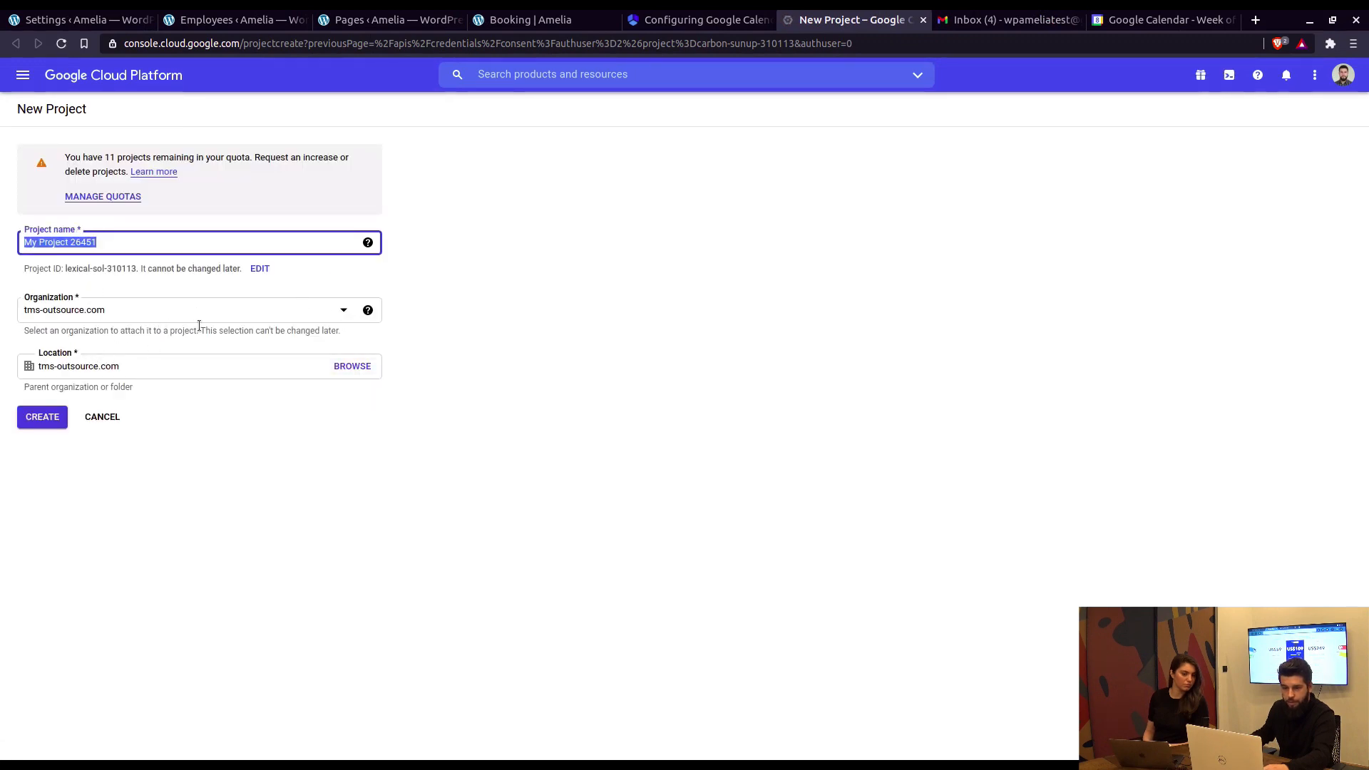
Step: Set the new project's organization to tms-outsource.com, then return to Amelia settings
{"action": "left_click", "coordinate": [341, 318]}
{"action": "left_click", "coordinate": [174, 344]}
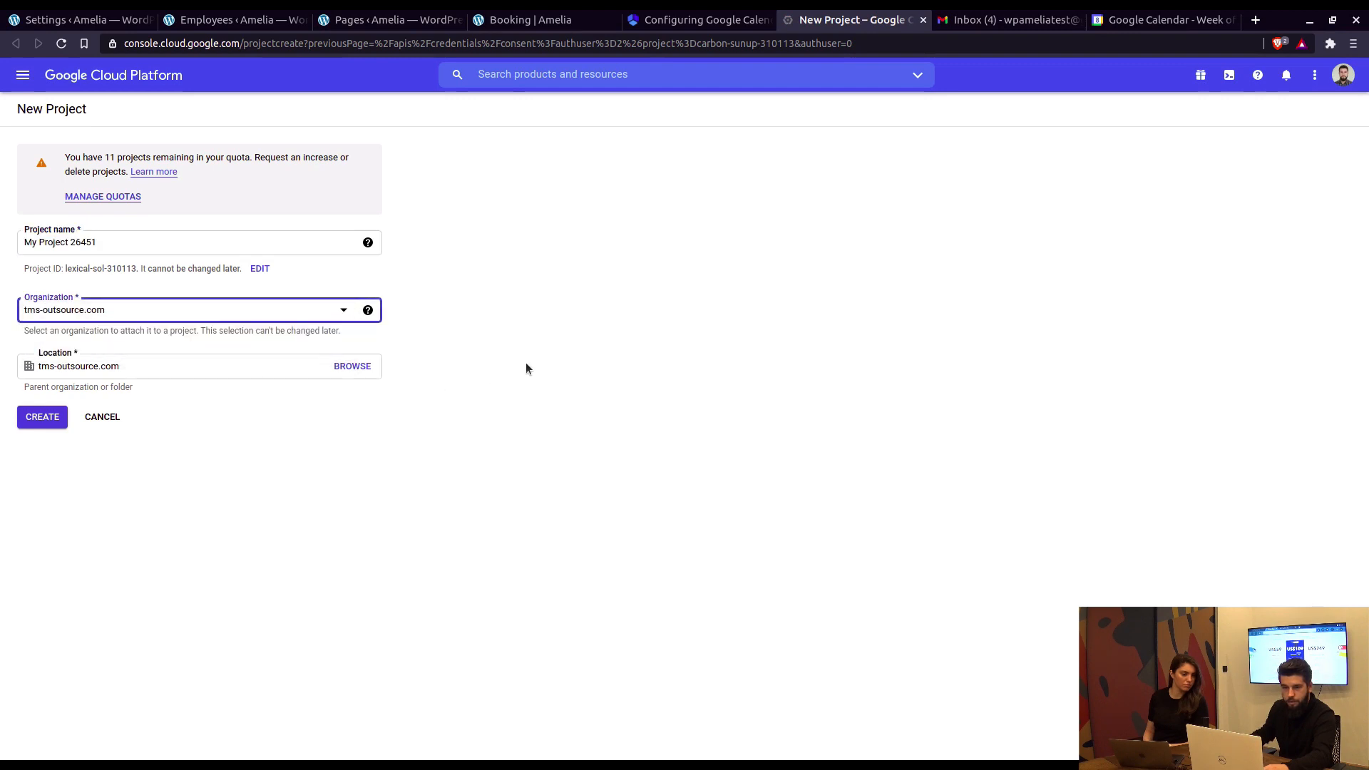
{"action": "left_click", "coordinate": [355, 314]}
{"action": "left_click", "coordinate": [220, 323]}
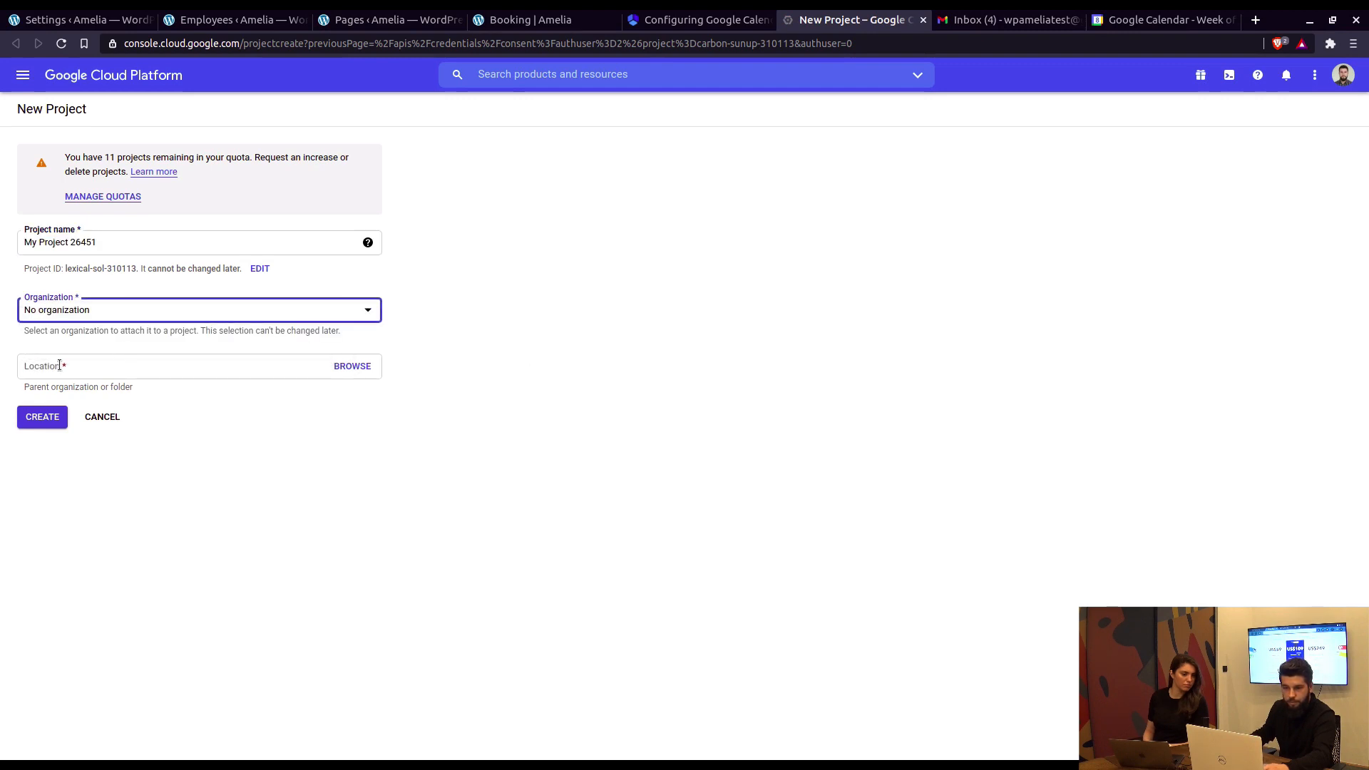
{"action": "left_click", "coordinate": [365, 318]}
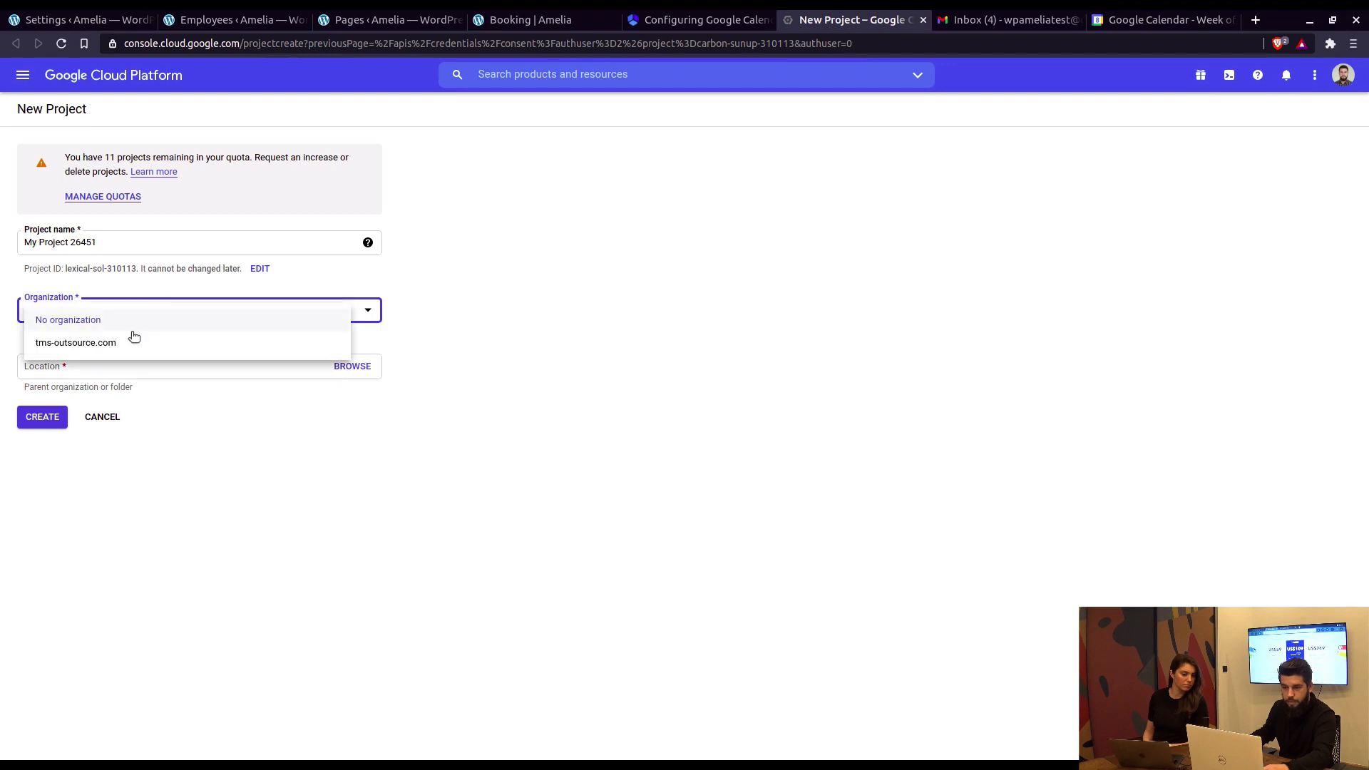
{"action": "left_click", "coordinate": [113, 343]}
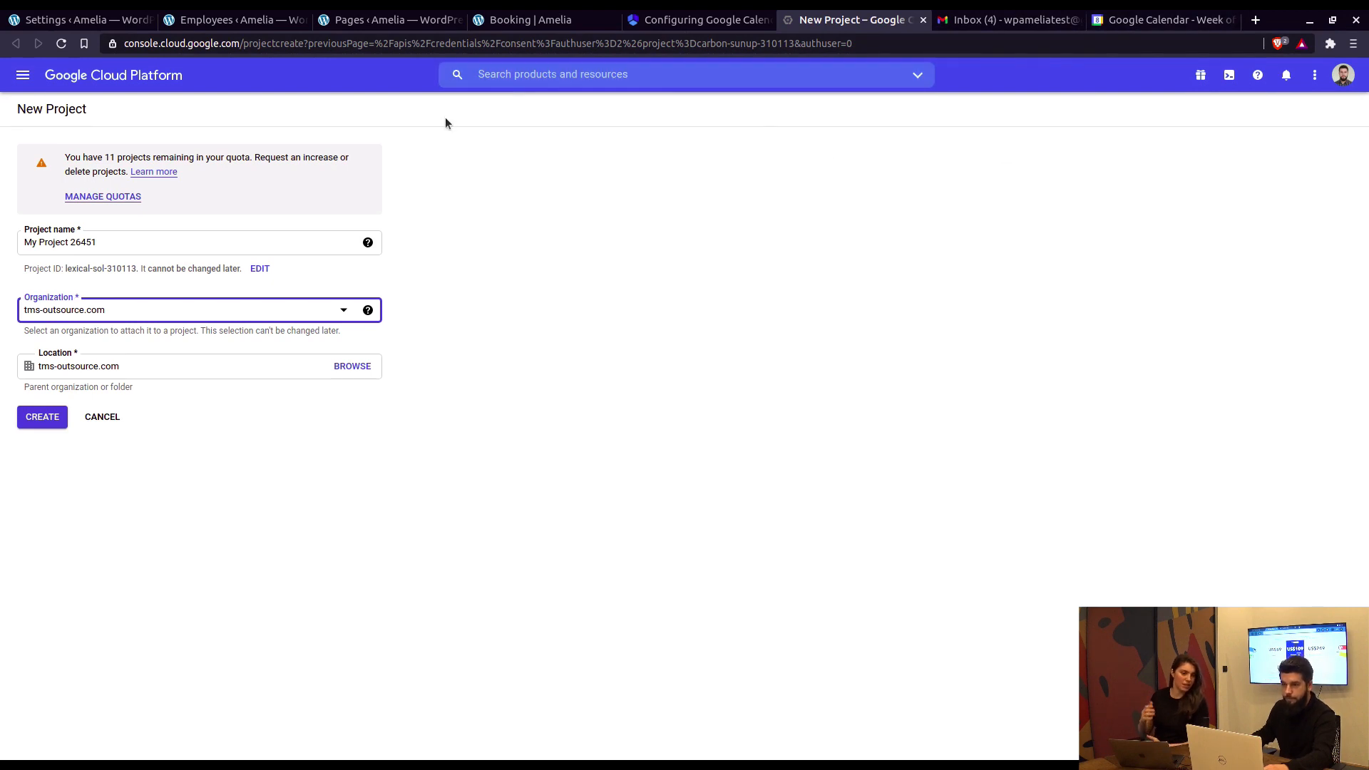
{"action": "left_click", "coordinate": [105, 25]}
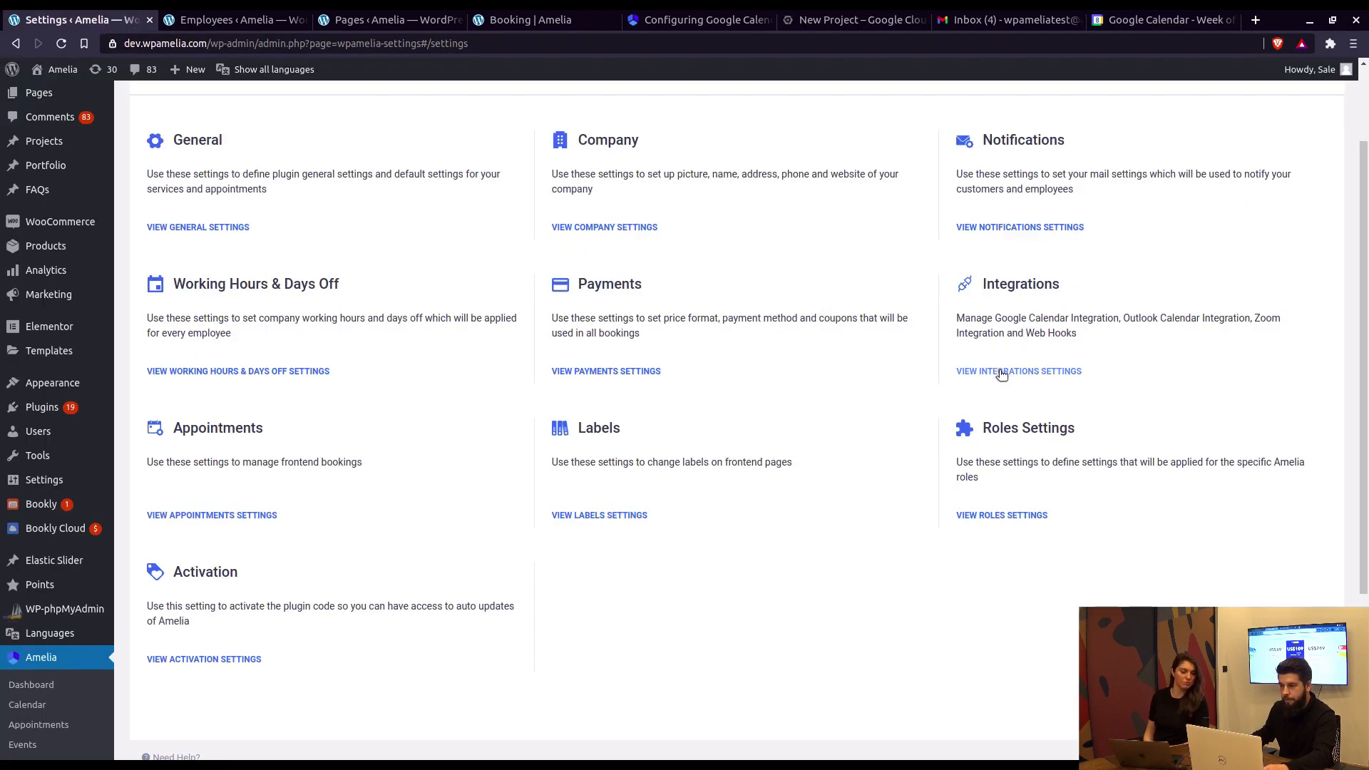
Step: Open Amelia's integration settings and select parts of the Google Calendar Redirect URI
{"action": "left_click", "coordinate": [1014, 329]}
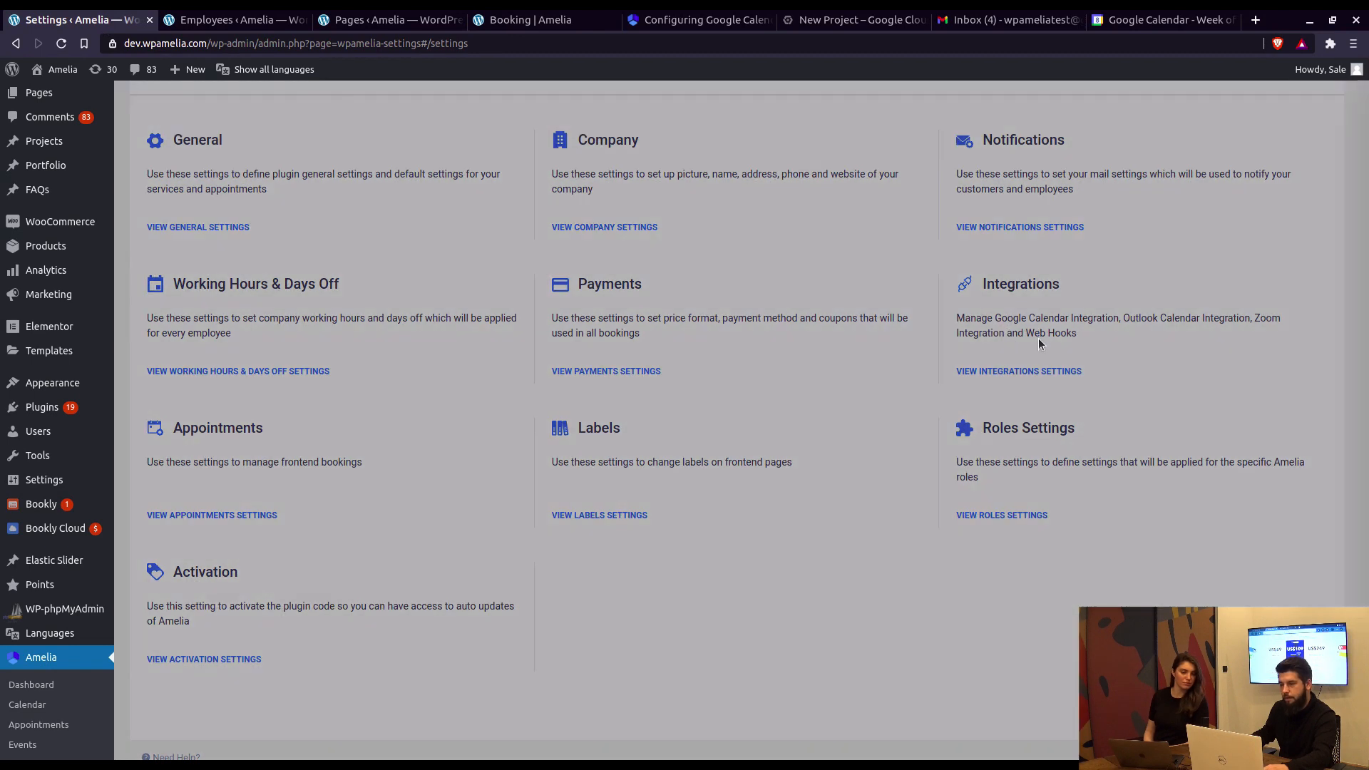
{"action": "left_click_drag", "start_coordinate": [1020, 353], "coordinate": [1147, 355]}
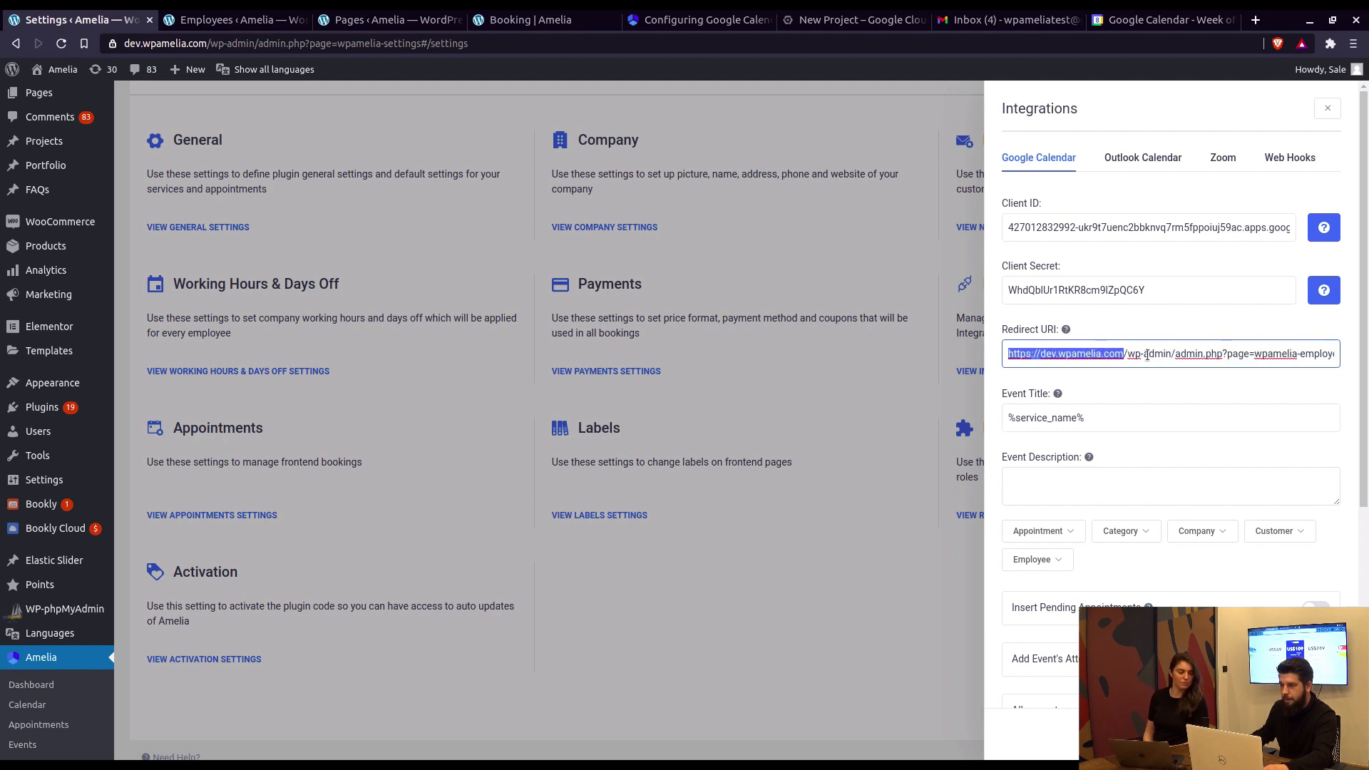
{"action": "left_click", "coordinate": [1131, 354]}
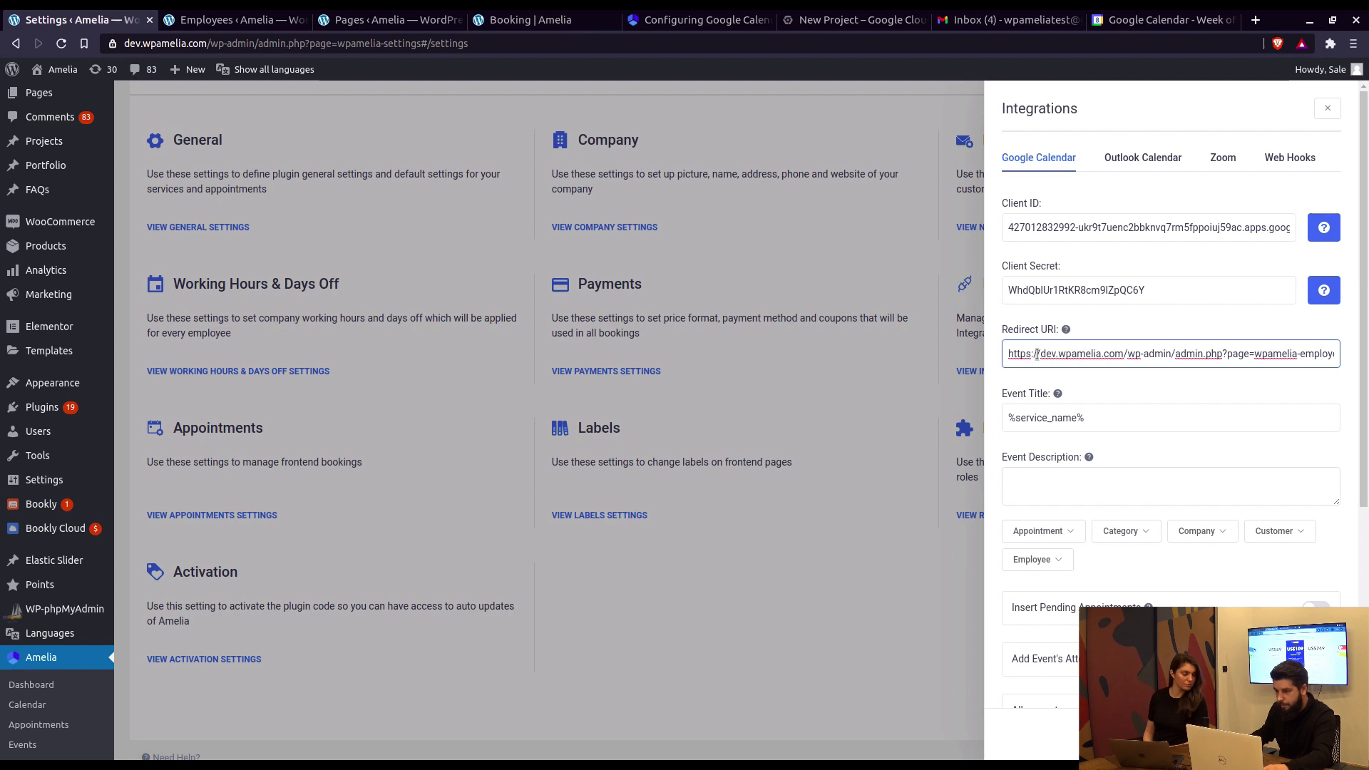
{"action": "left_click", "coordinate": [1110, 354]}
{"action": "left_click_drag", "start_coordinate": [1042, 354], "coordinate": [1099, 354]}
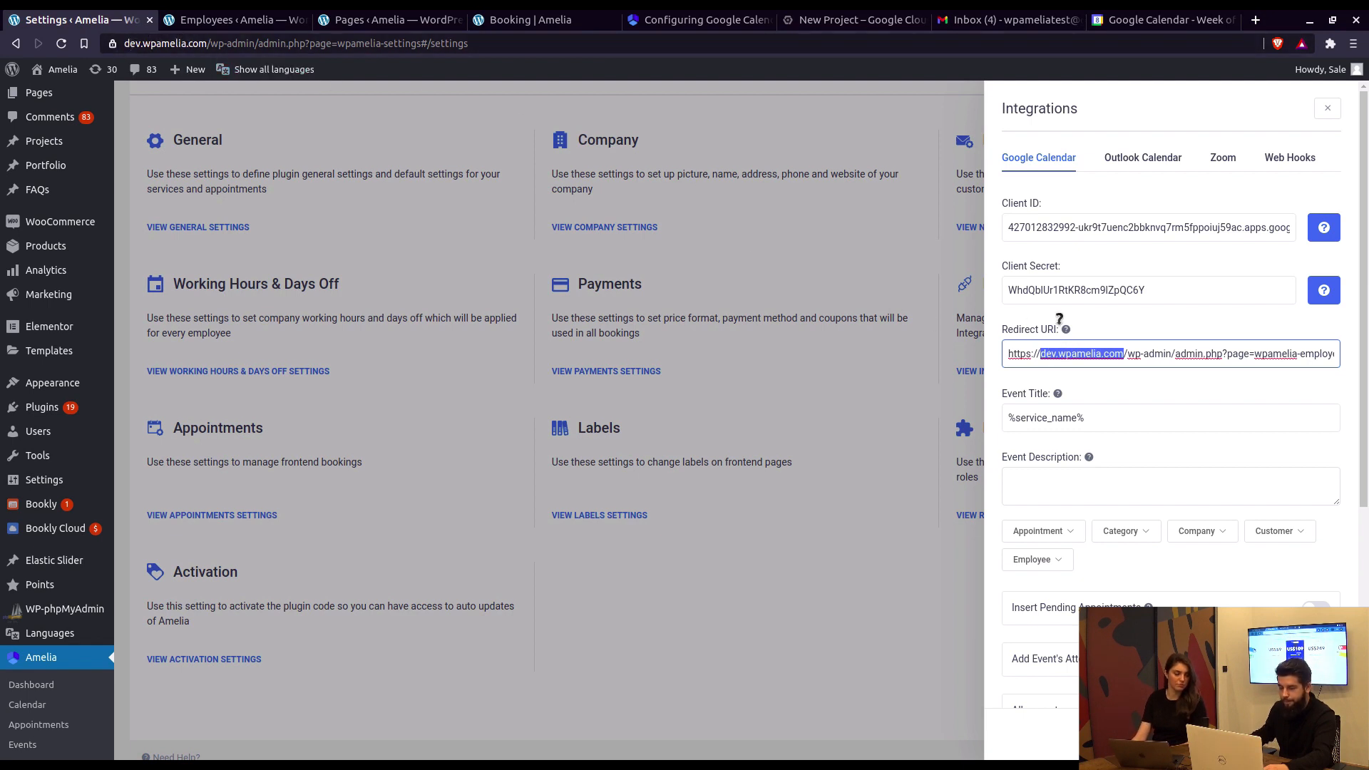
Step: Try changing the Redirect URI's https and dev subdomain to staging, undo, and reselect the domain
{"action": "left_click", "coordinate": [1030, 353]}
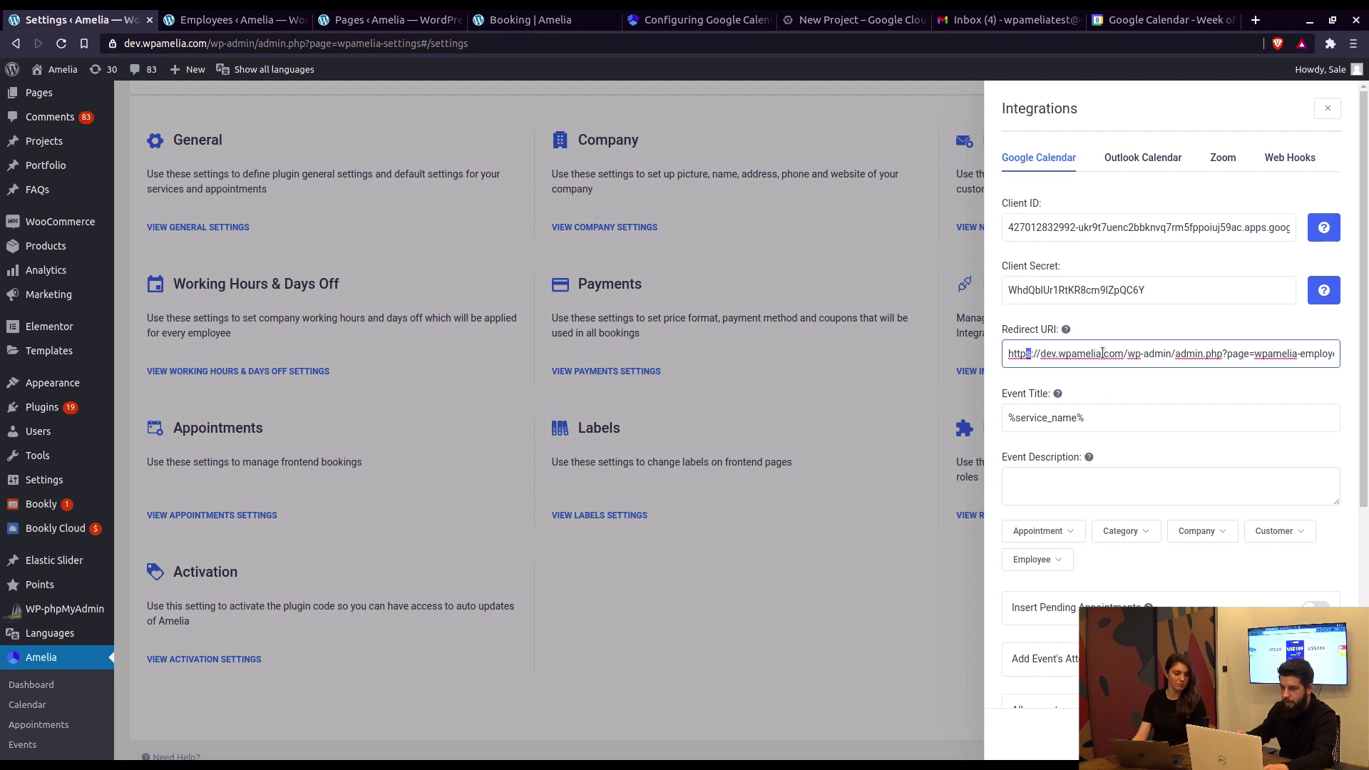
{"action": "key", "text": "Delete"}
{"action": "key", "text": "Delete"}
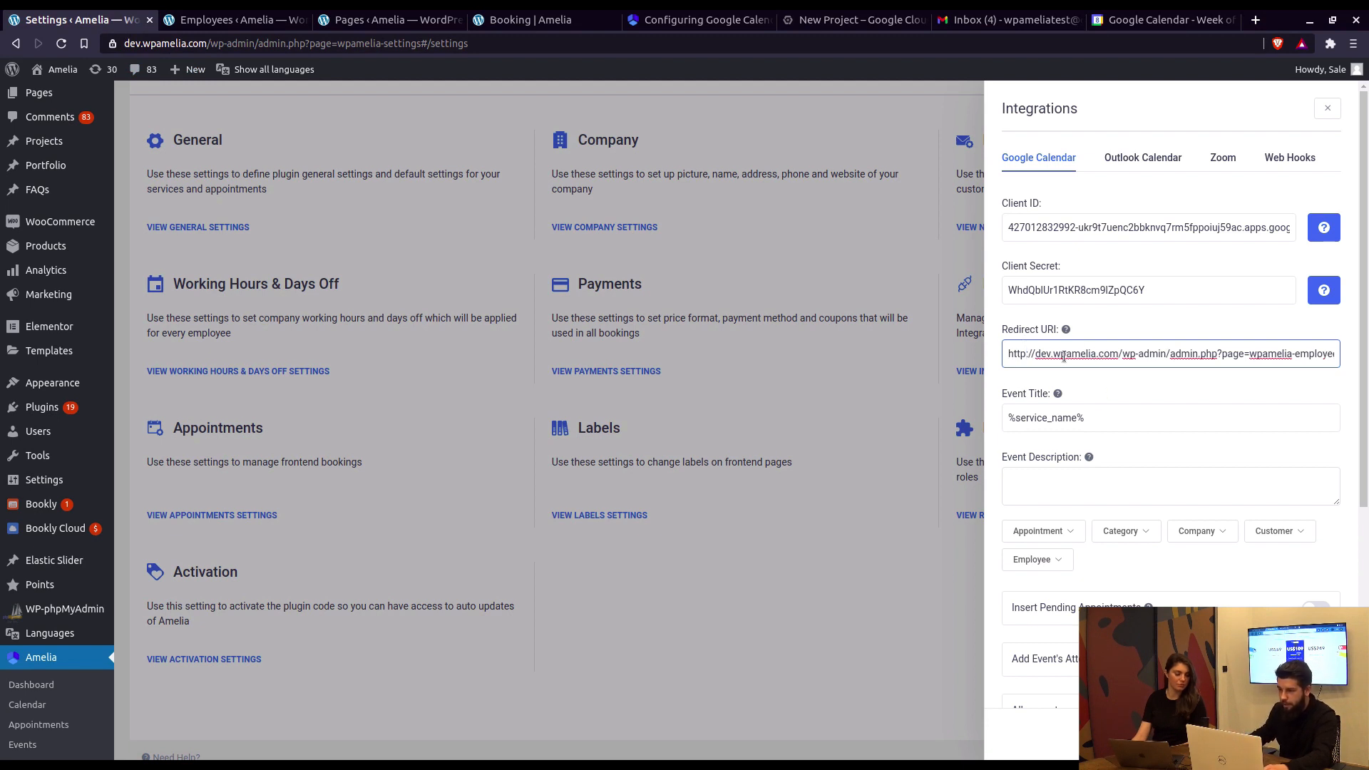
{"action": "double_click", "coordinate": [1041, 354]}
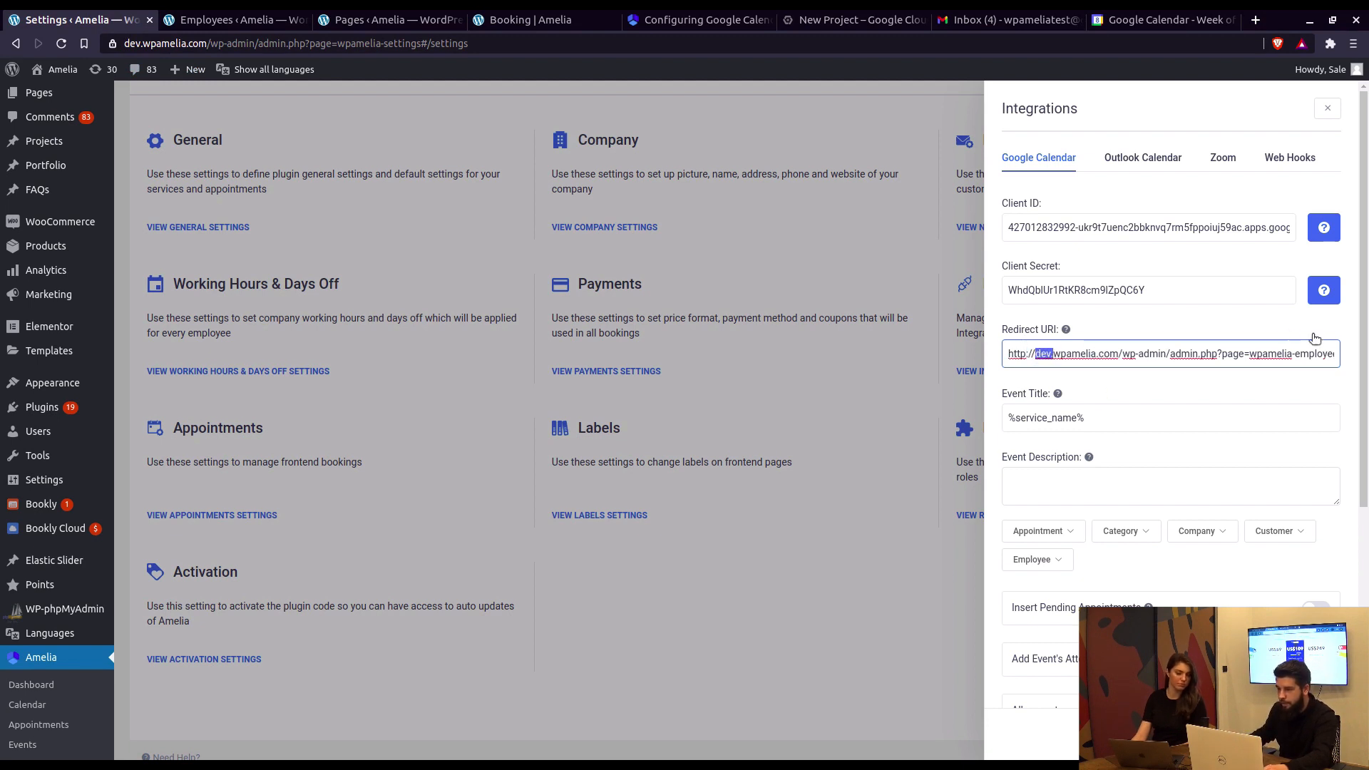
{"action": "type", "text": "staging"}
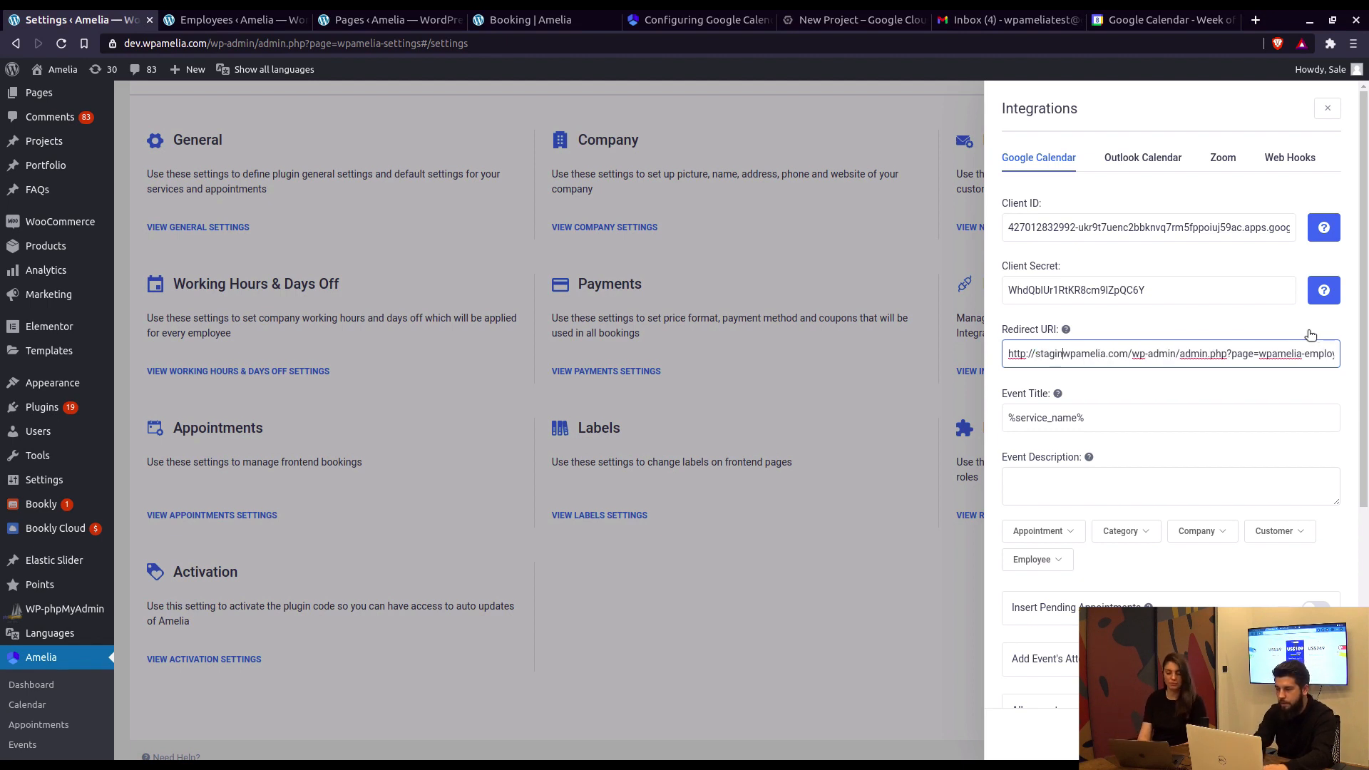
{"action": "key", "text": "ctrl+z"}
{"action": "key", "text": "ctrl+z"}
{"action": "key", "text": "ctrl+z"}
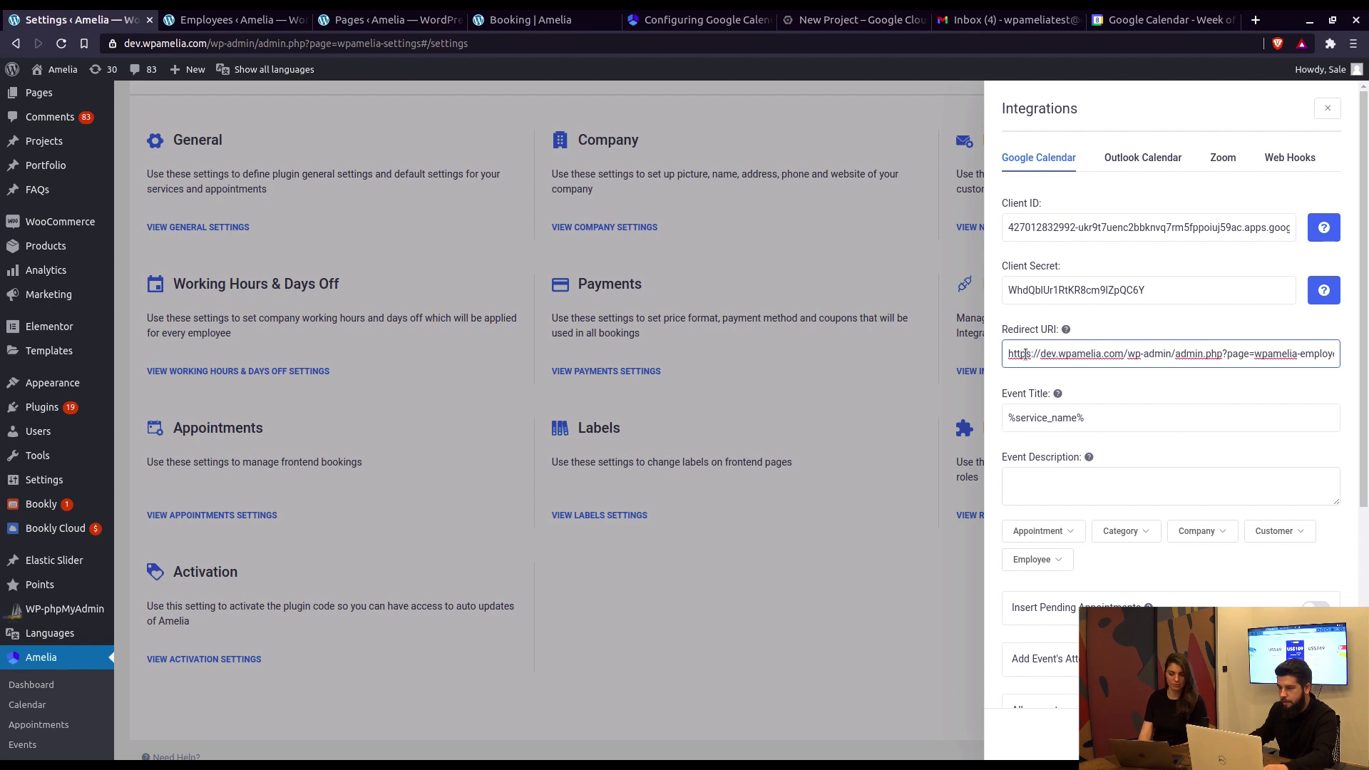
{"action": "left_click_drag", "start_coordinate": [1009, 355], "coordinate": [1124, 355]}
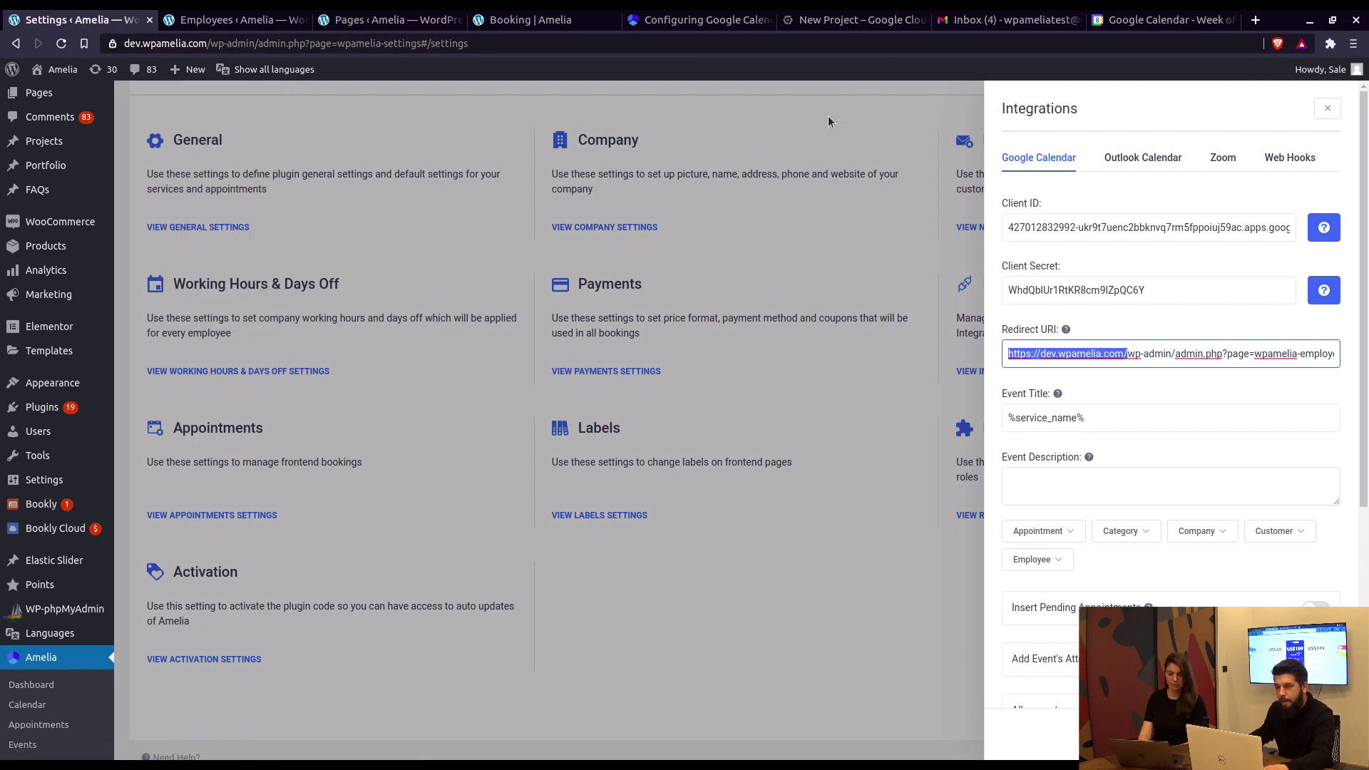
{"action": "mouse_move", "coordinate": [1066, 331]}
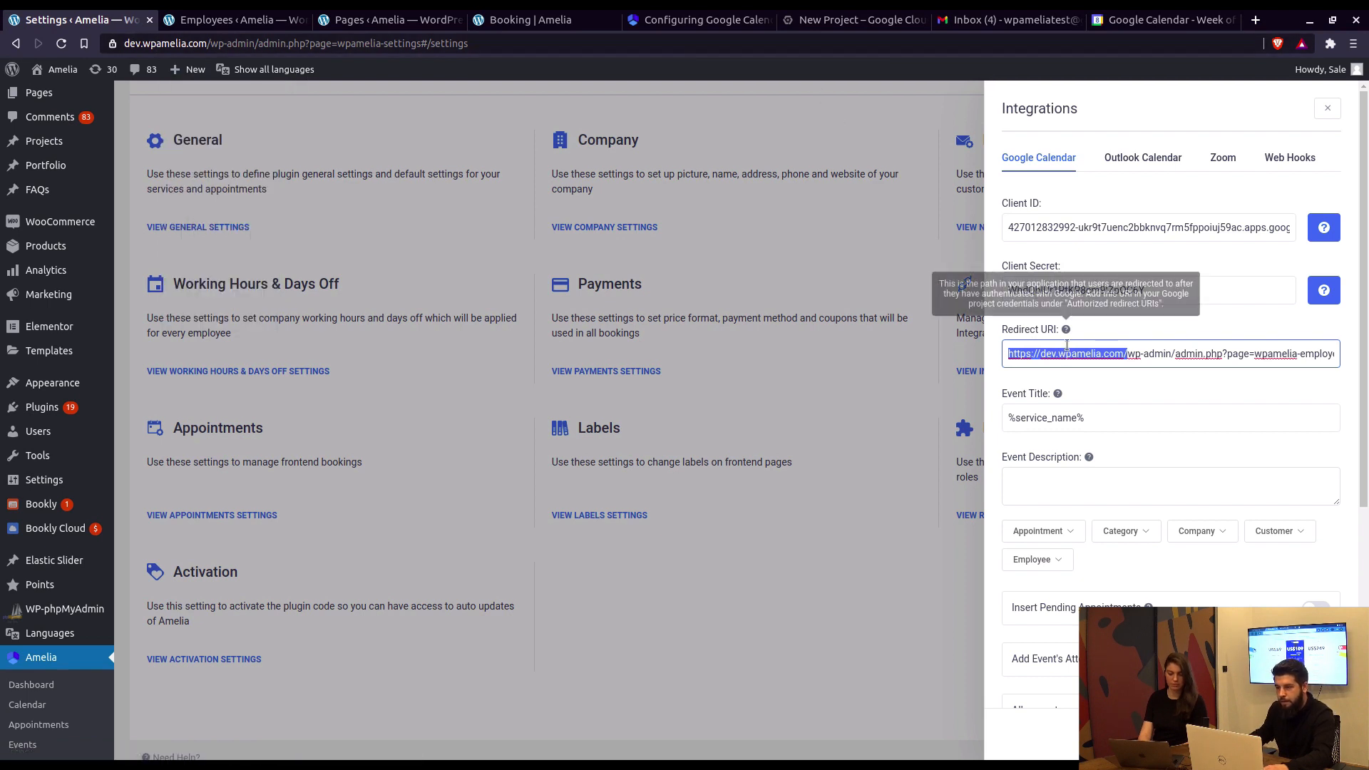
{"action": "left_click", "coordinate": [839, 25]}
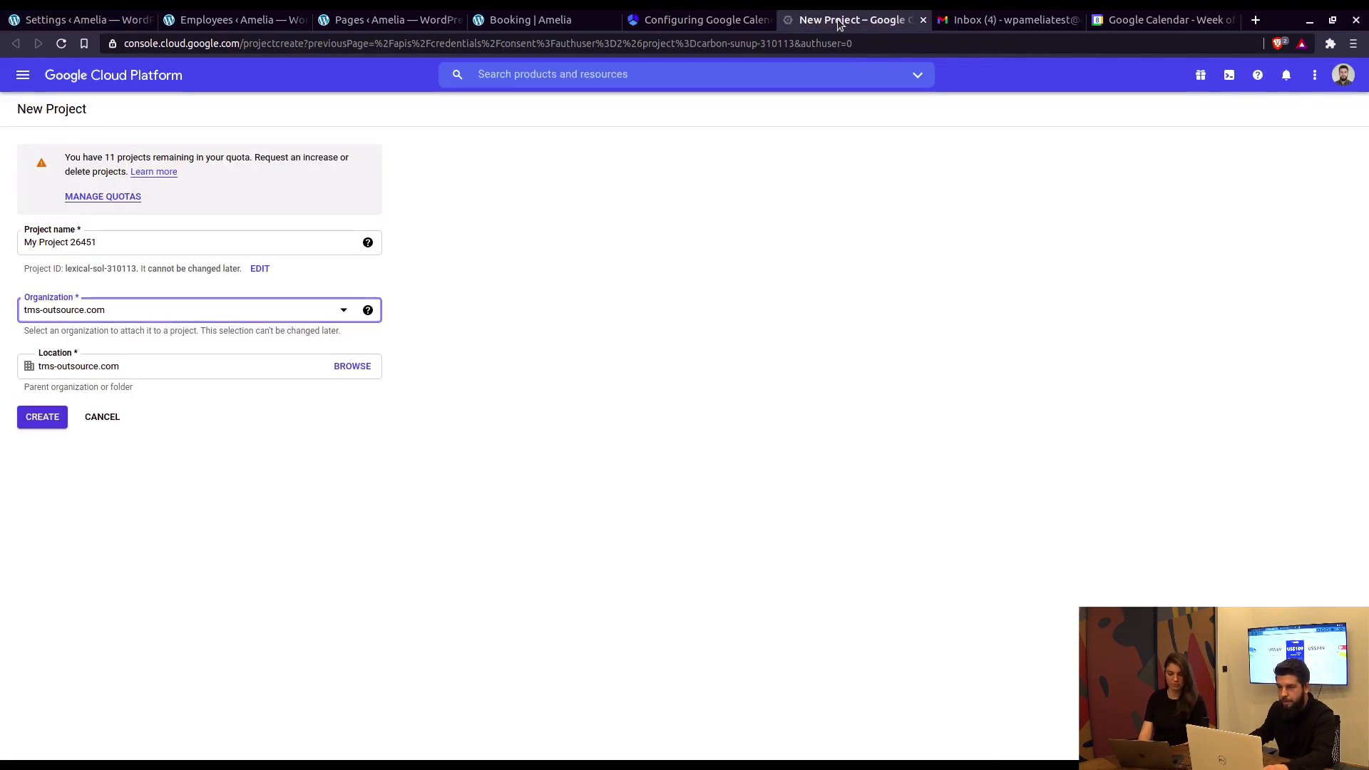
Step: Switch Google accounts, cancel the new project, and select the Amelia Google Tutorial project
{"action": "left_click", "coordinate": [1343, 74]}
{"action": "left_click", "coordinate": [1159, 289]}
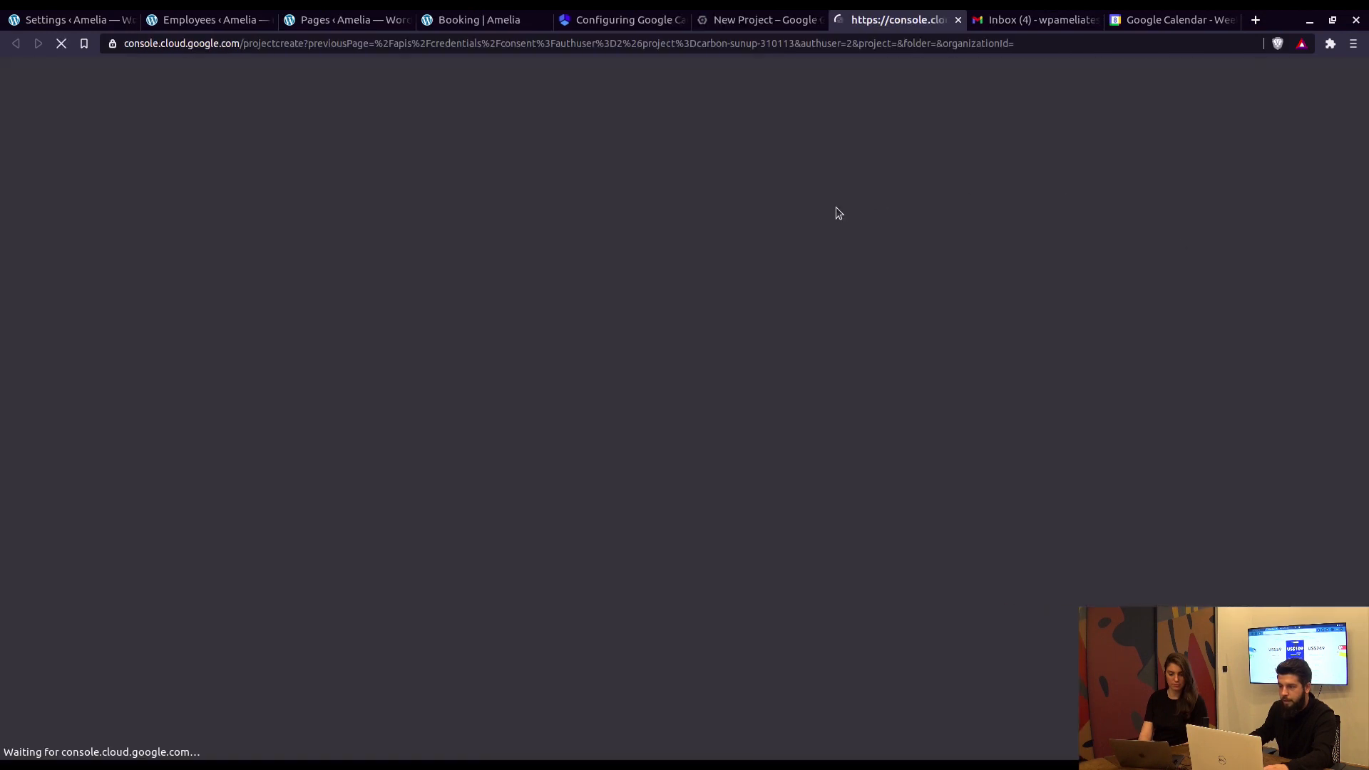
{"action": "middle_click", "coordinate": [738, 23]}
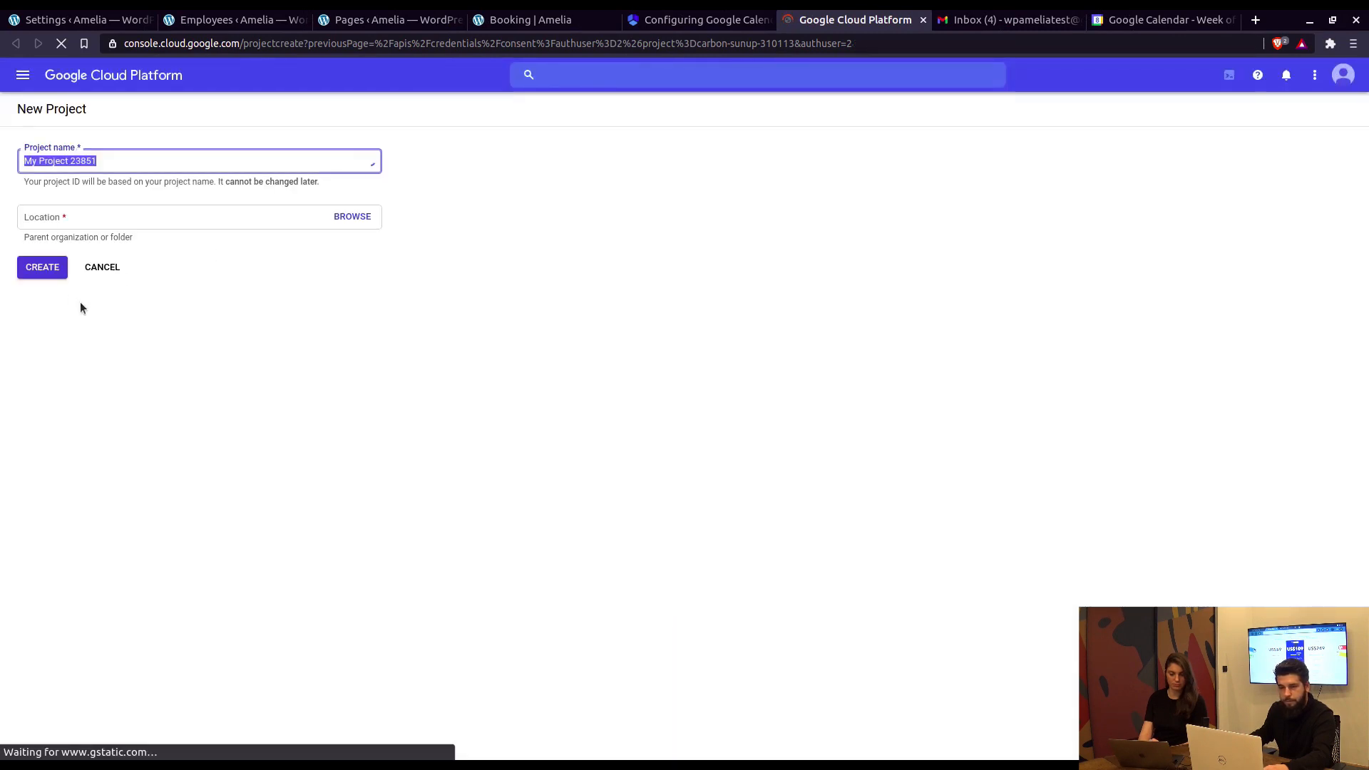
{"action": "left_click", "coordinate": [117, 76]}
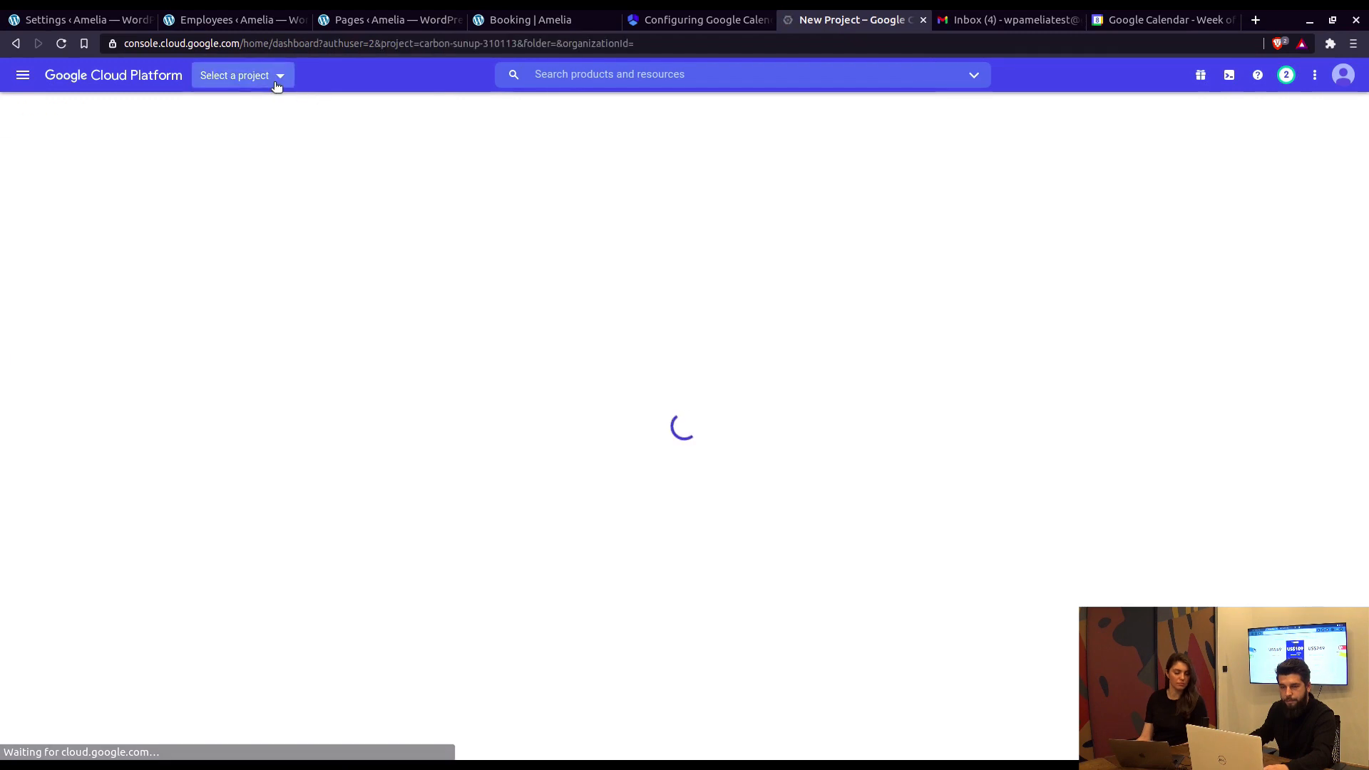
{"action": "left_click", "coordinate": [276, 80]}
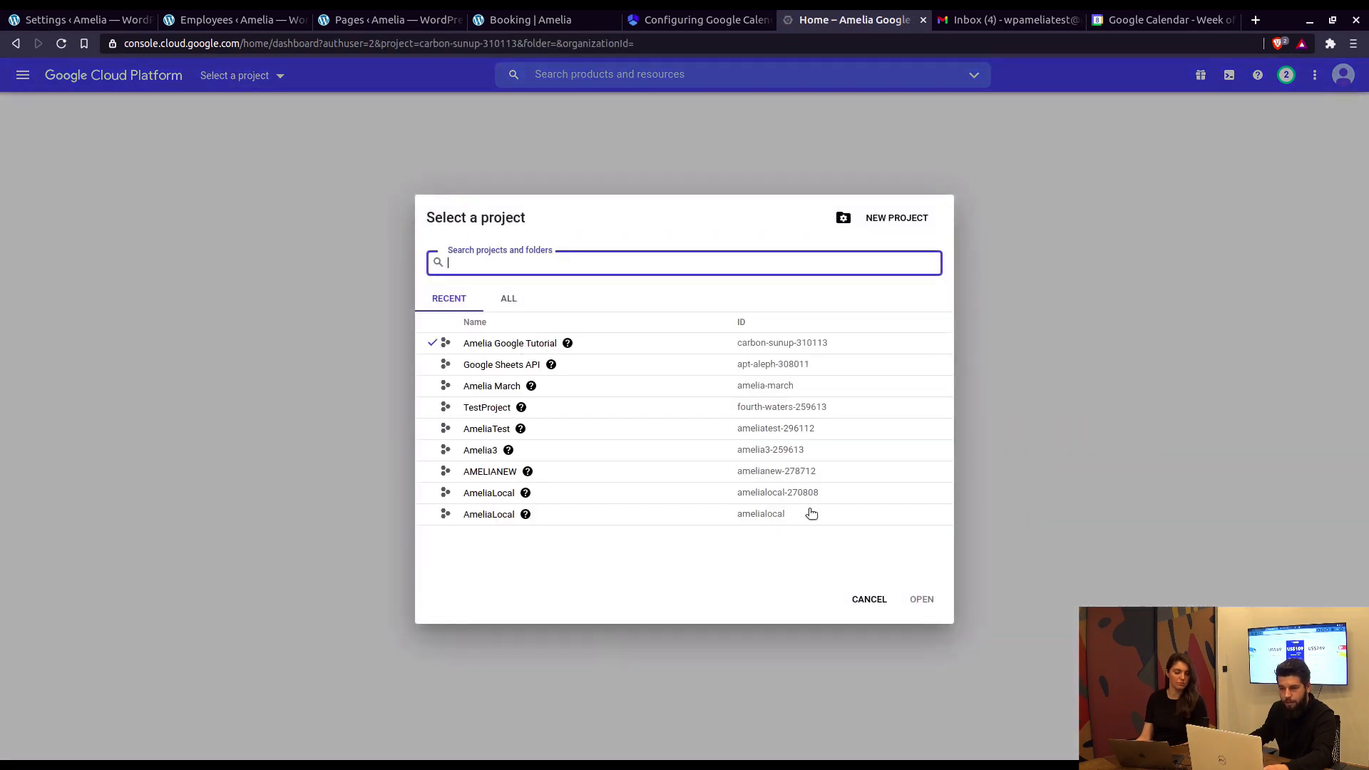
{"action": "left_click", "coordinate": [870, 599]}
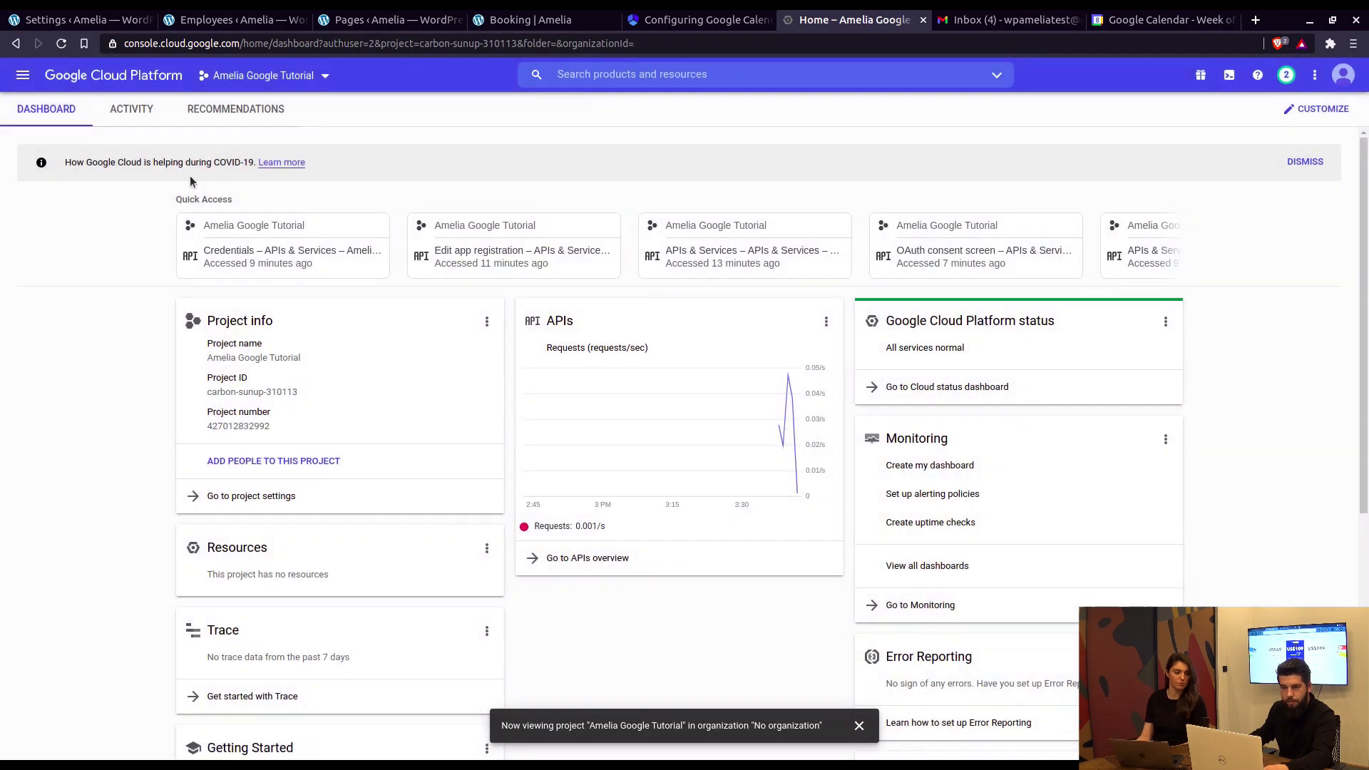
Step: Open the Amelia OAuth client under Credentials and compare its redirect URI with Amelia's
{"action": "left_click", "coordinate": [23, 75]}
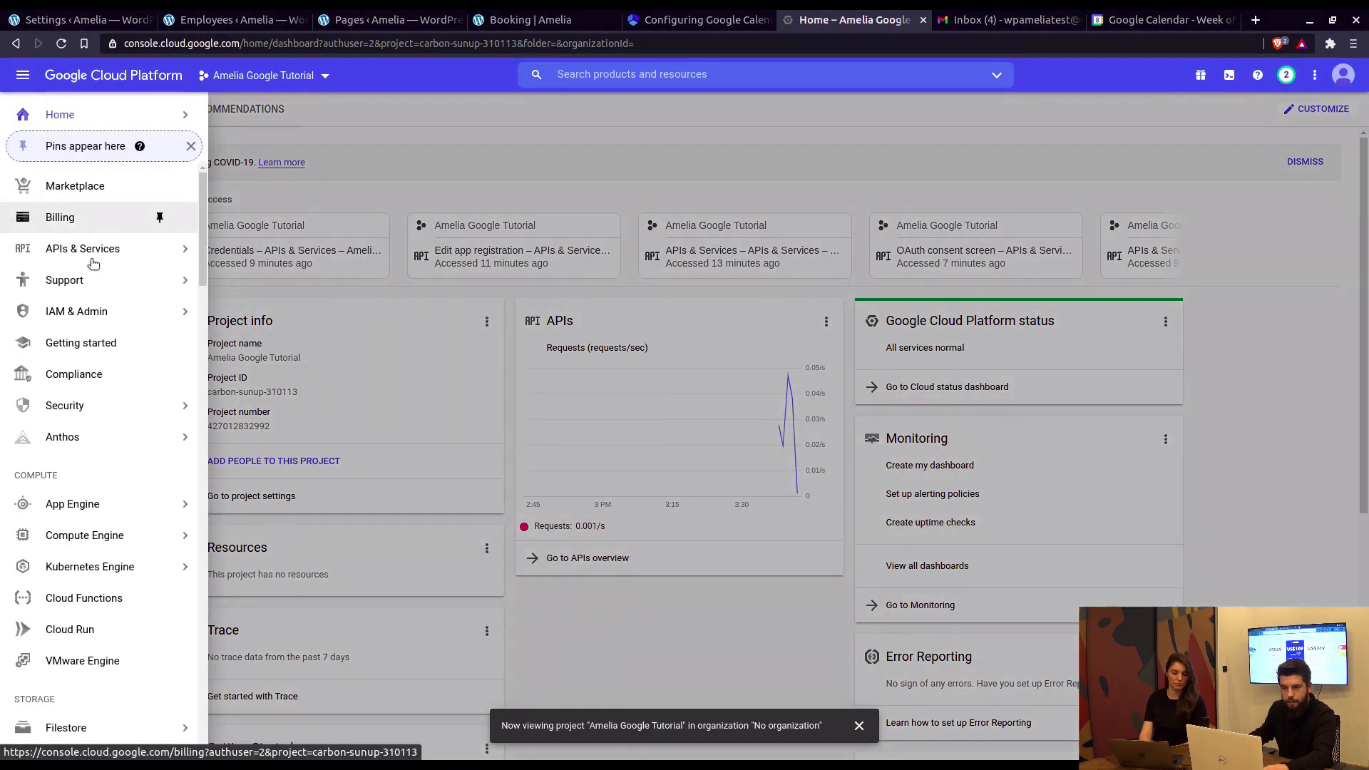
{"action": "mouse_move", "coordinate": [114, 251]}
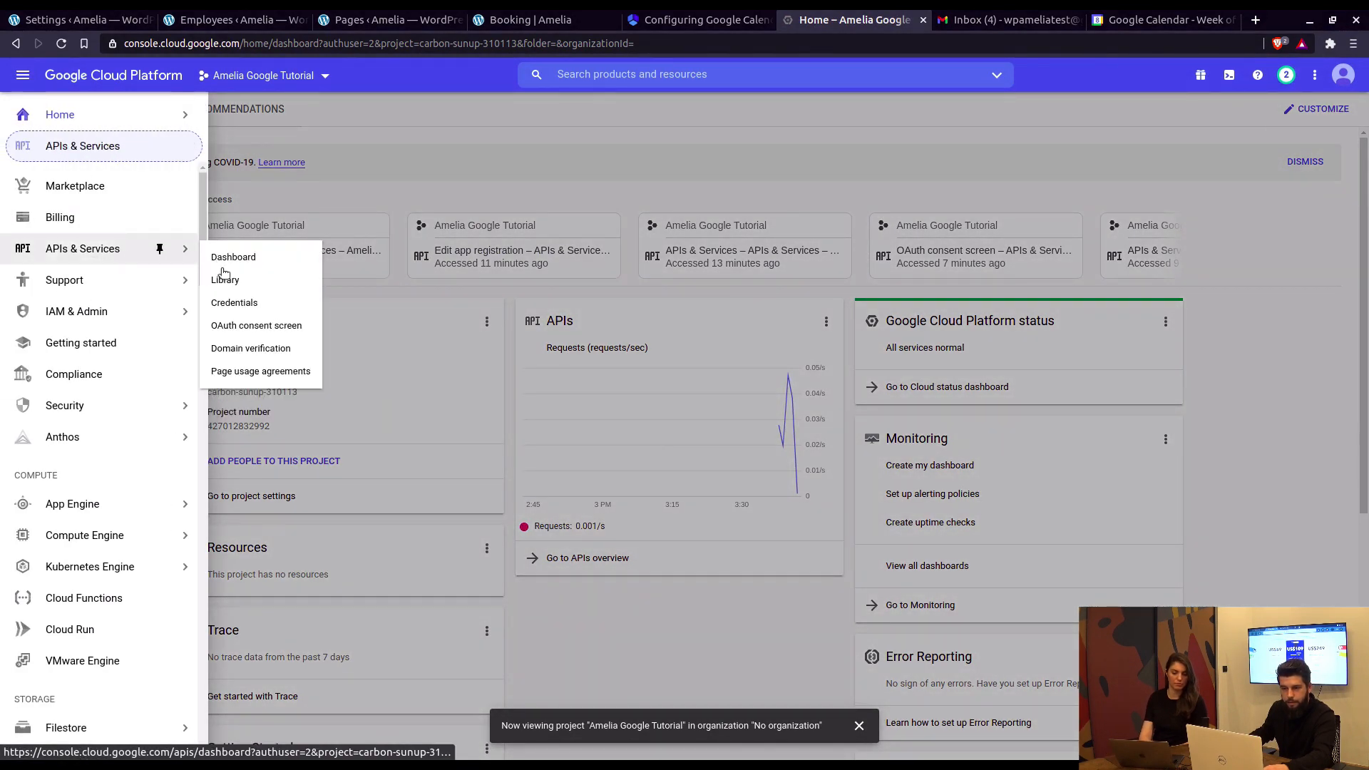
{"action": "left_click", "coordinate": [238, 303]}
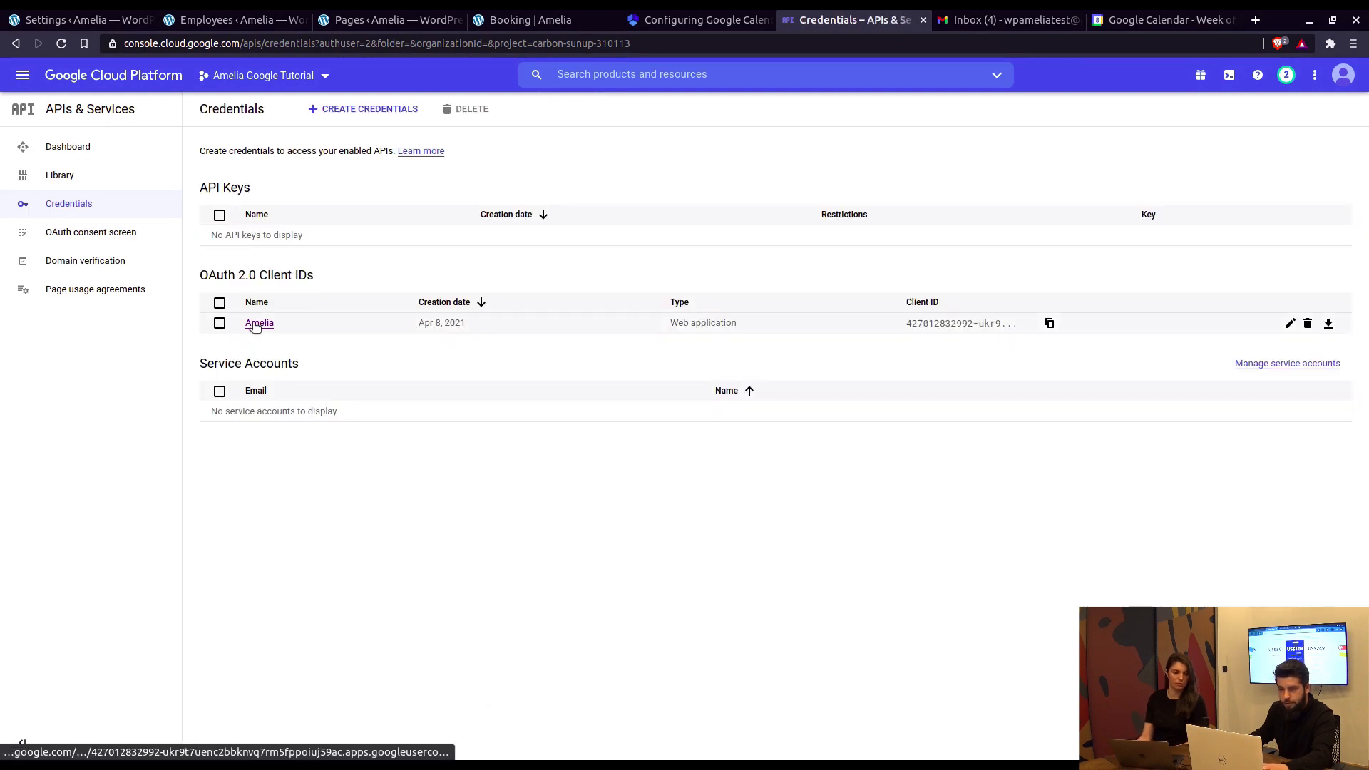
{"action": "left_click", "coordinate": [257, 323]}
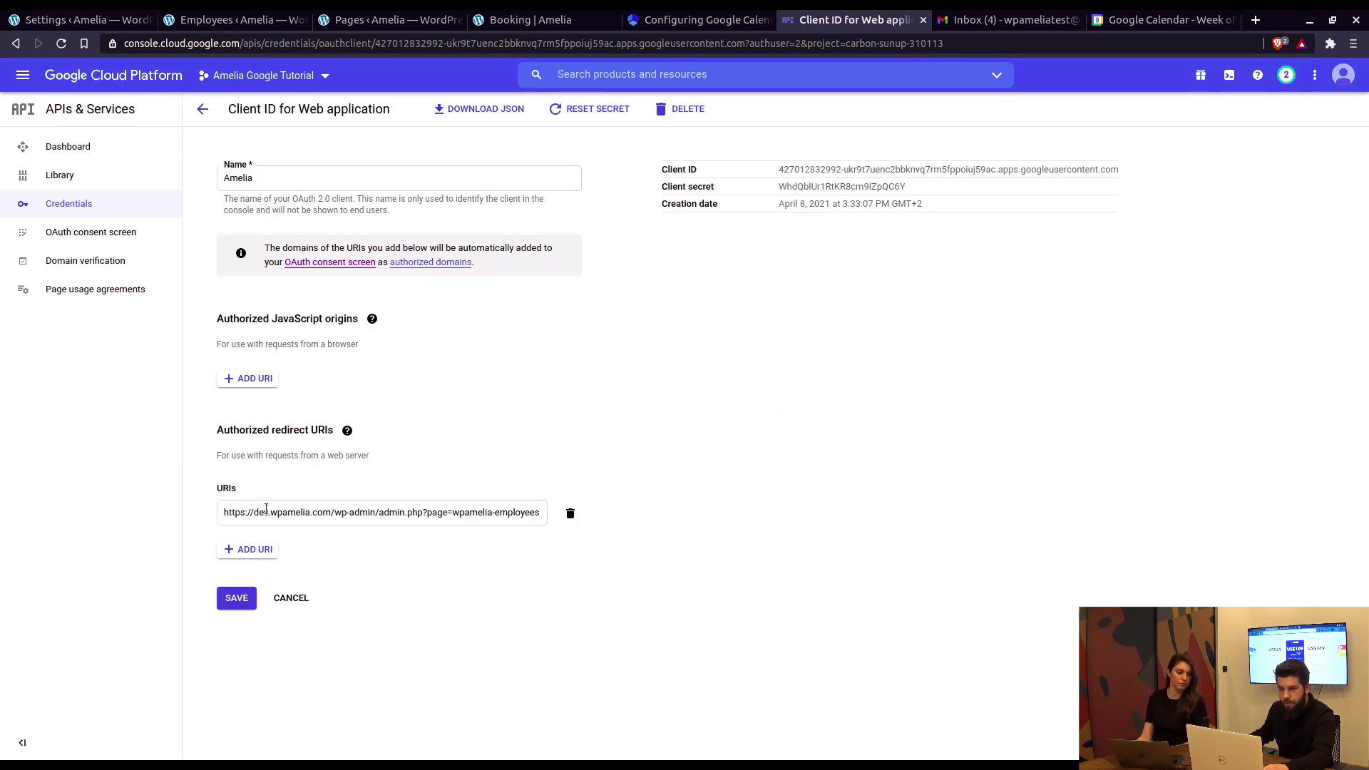
{"action": "left_click", "coordinate": [79, 19]}
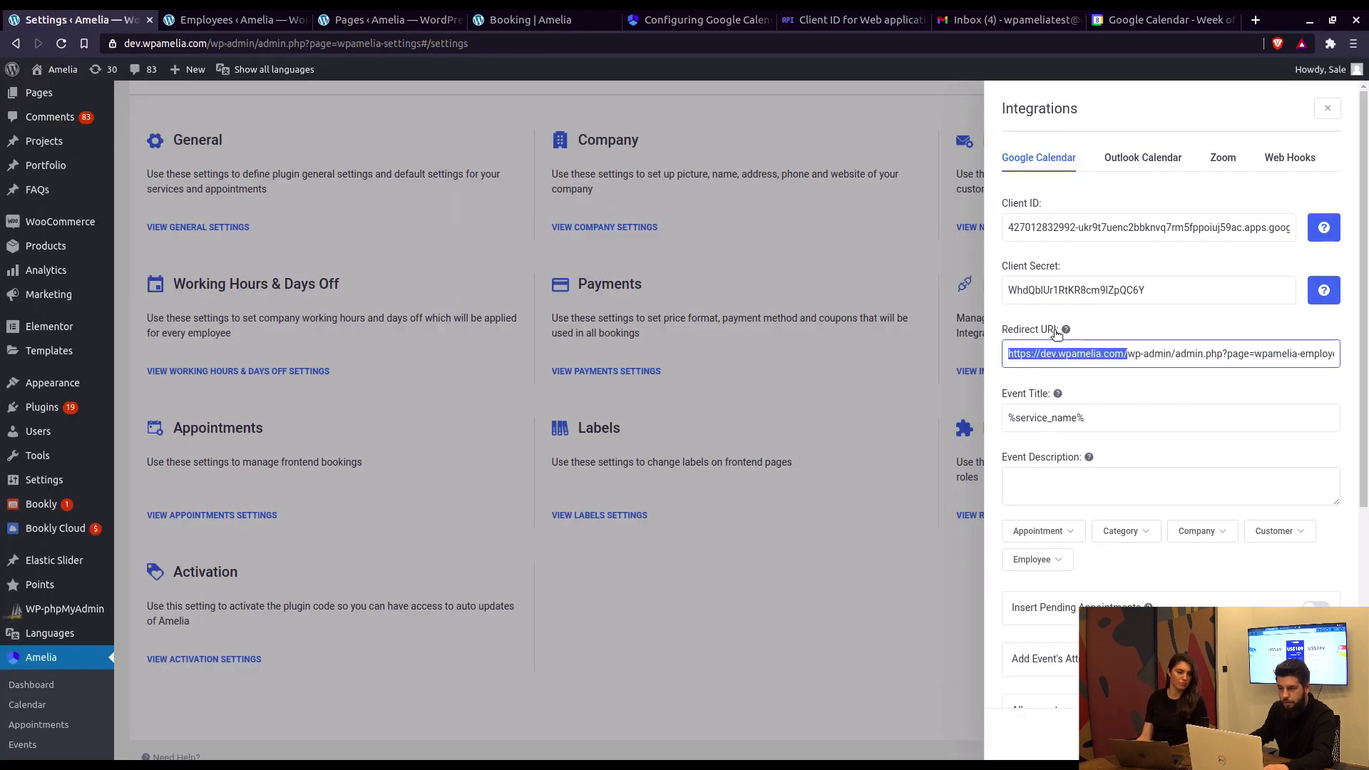
{"action": "left_click", "coordinate": [1035, 352]}
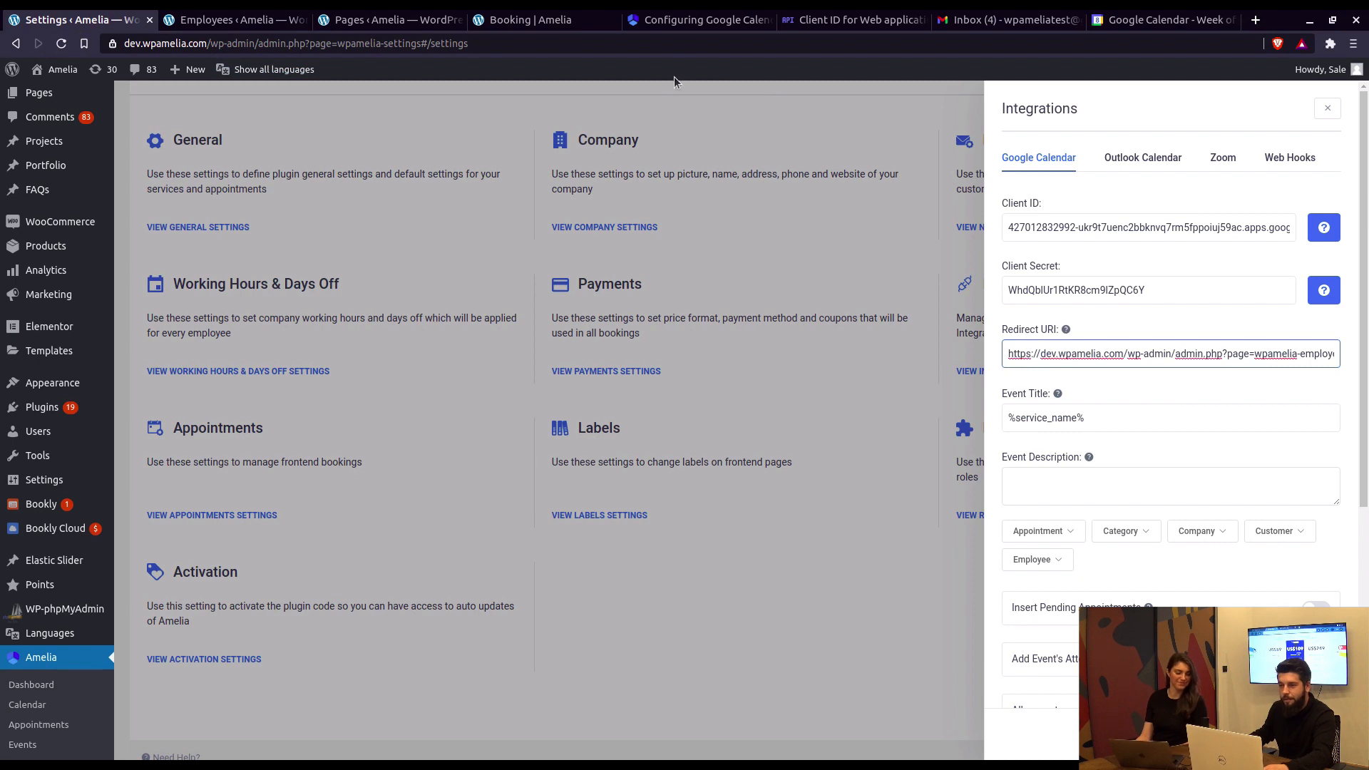
{"action": "left_click", "coordinate": [1133, 19]}
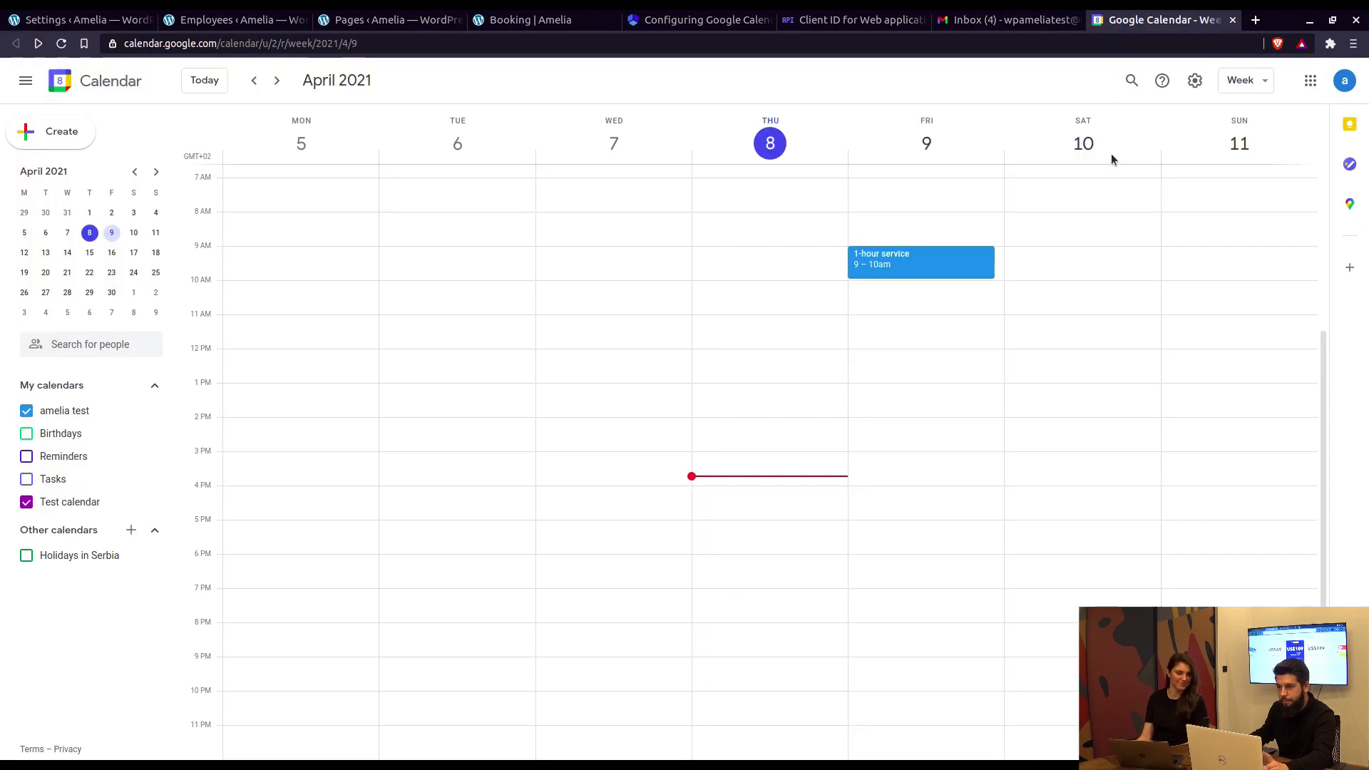
Step: Create a 'New Busy' event on Friday, April 9, 11am–12pm
{"action": "left_click", "coordinate": [917, 323]}
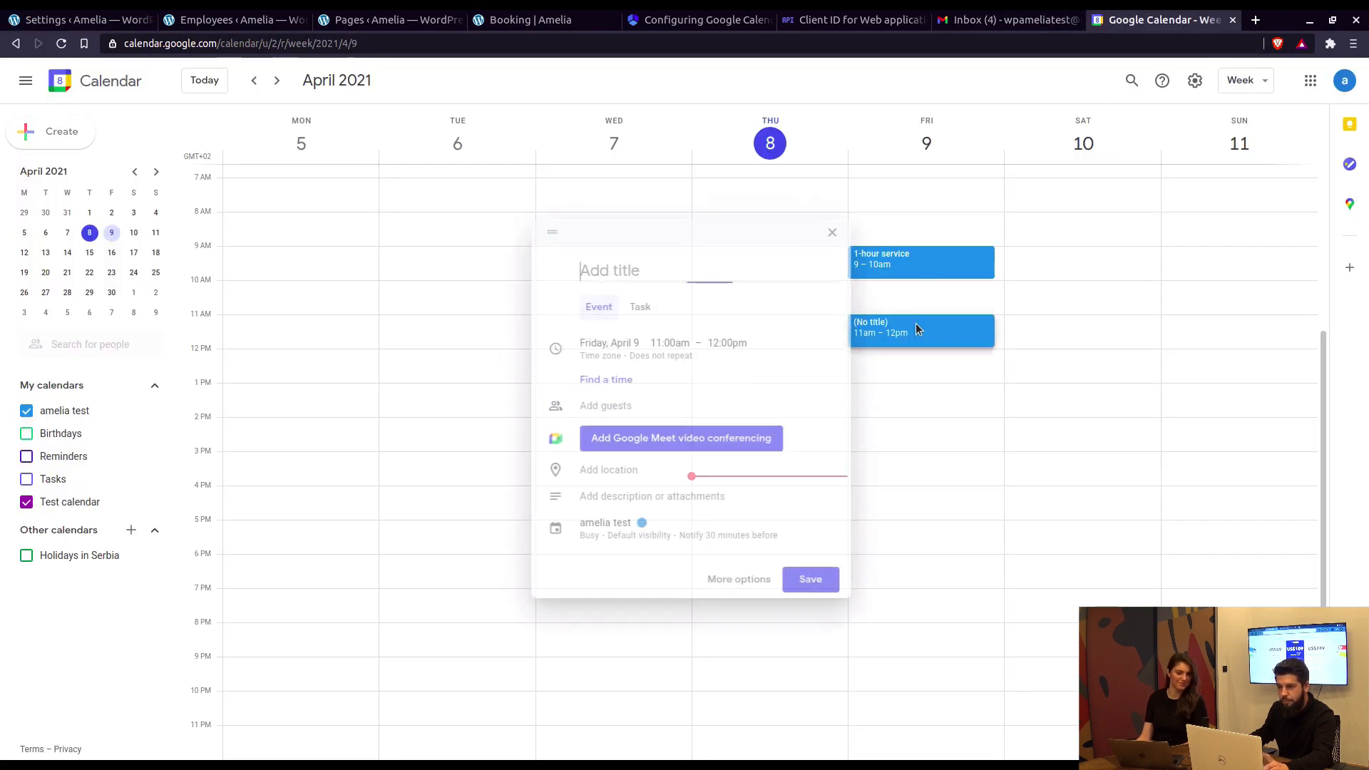
{"action": "type", "text": "New Busy"}
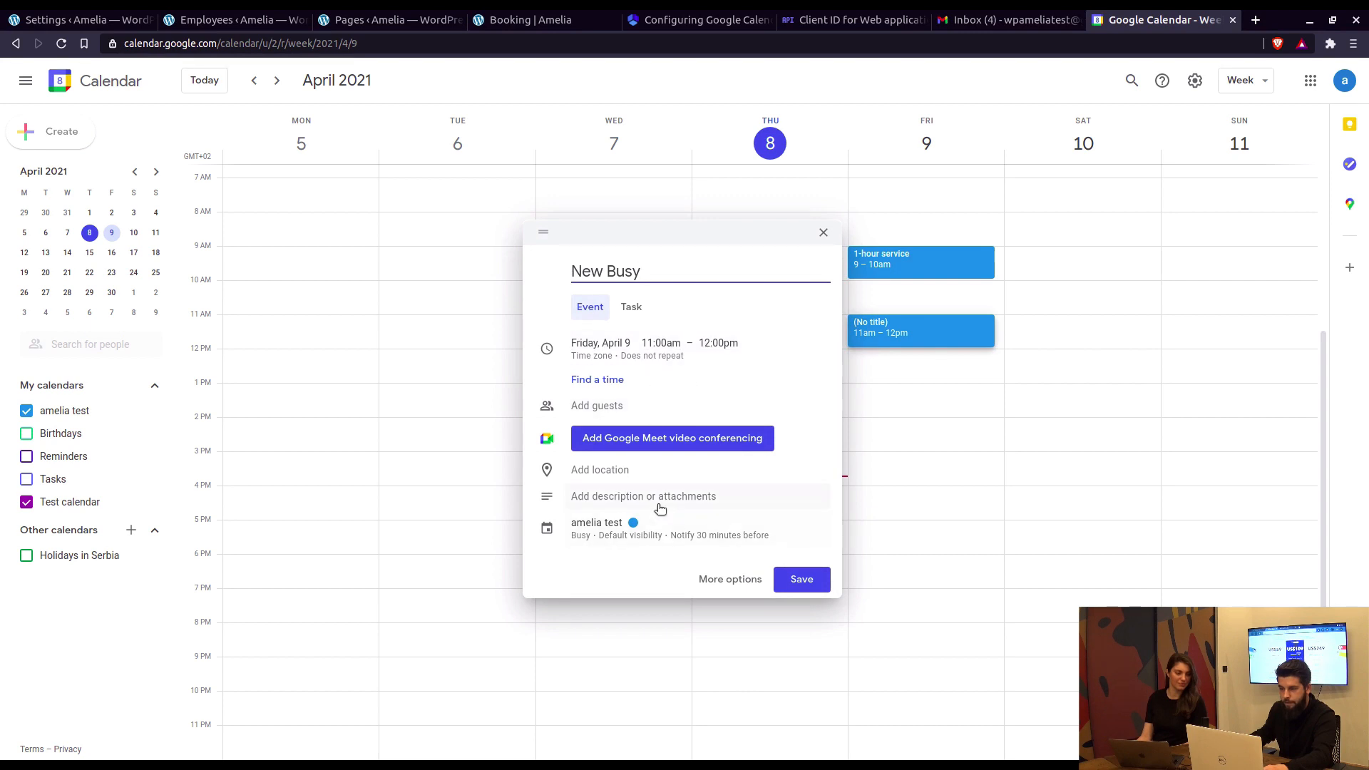
{"action": "left_click", "coordinate": [801, 579]}
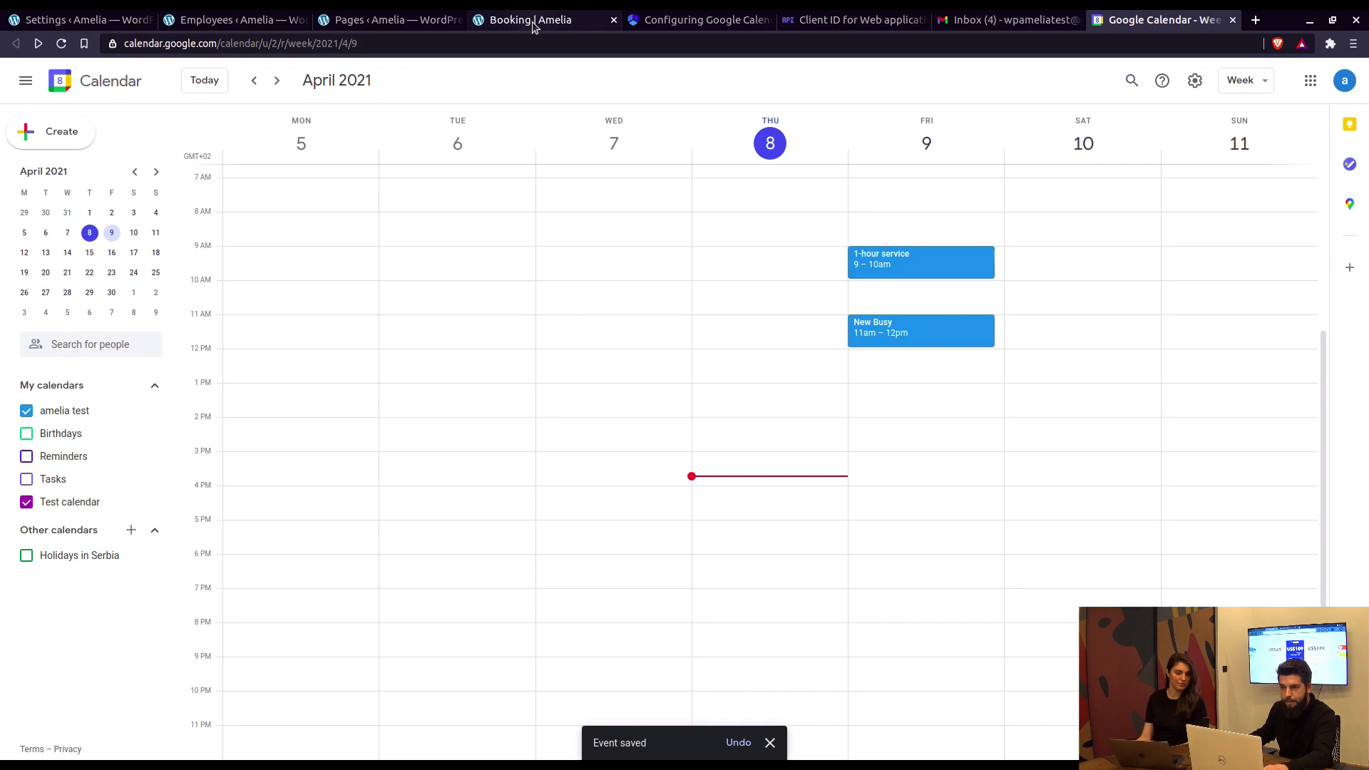
{"action": "left_click", "coordinate": [531, 20]}
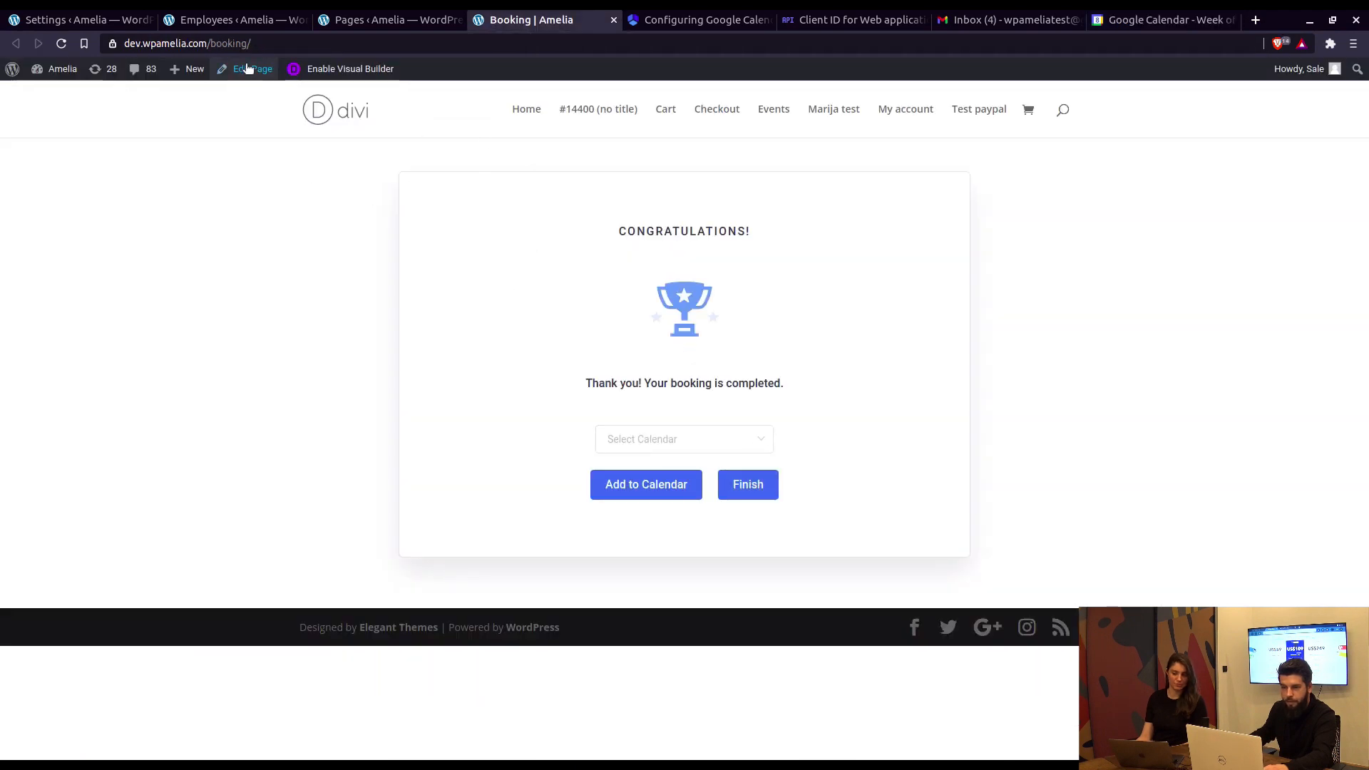
Step: Reload the booking page, choose New Employee and the 1-hour service, and view April 9's times
{"action": "left_click_drag", "start_coordinate": [248, 44], "coordinate": [371, 52]}
{"action": "key", "text": "Return"}
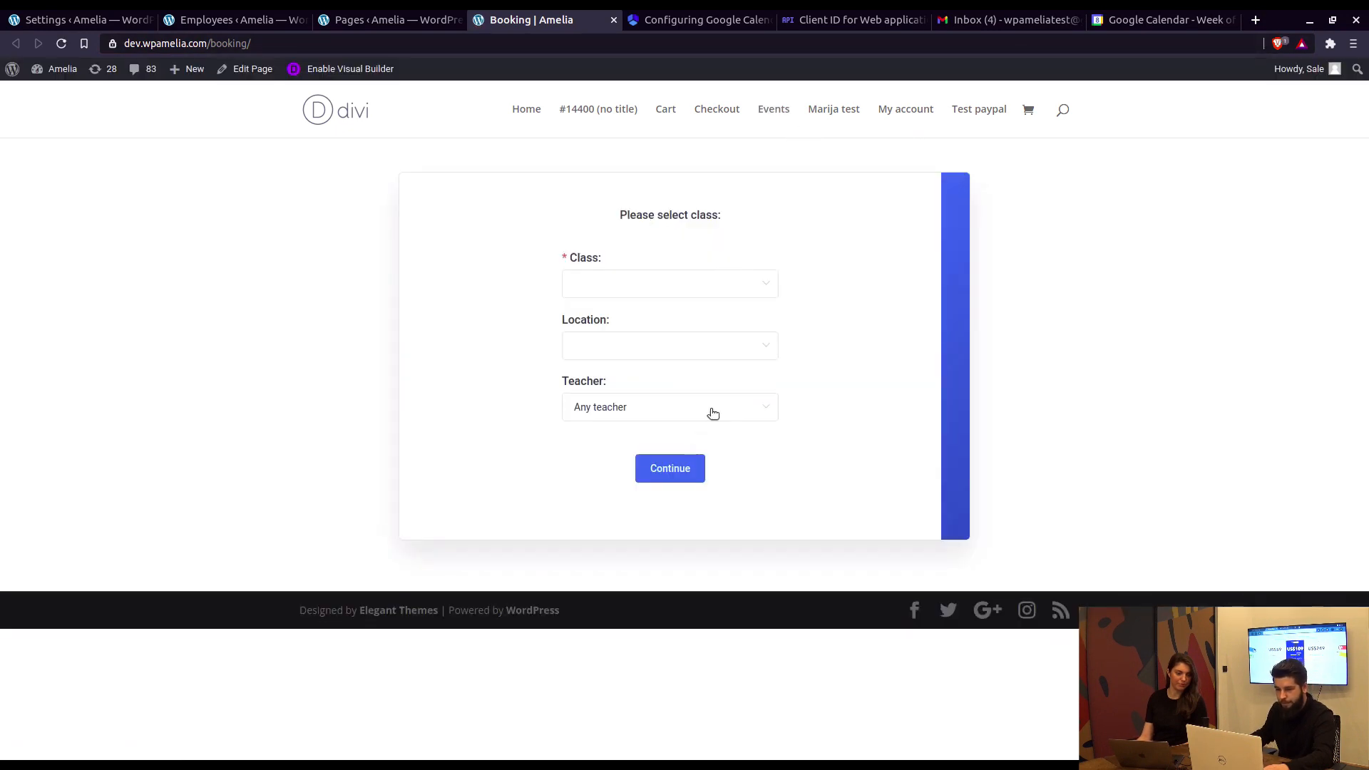
{"action": "left_click", "coordinate": [713, 413]}
{"action": "scroll", "coordinate": [639, 554], "scroll_direction": "down", "scroll_amount": 3}
{"action": "left_click", "coordinate": [640, 542]}
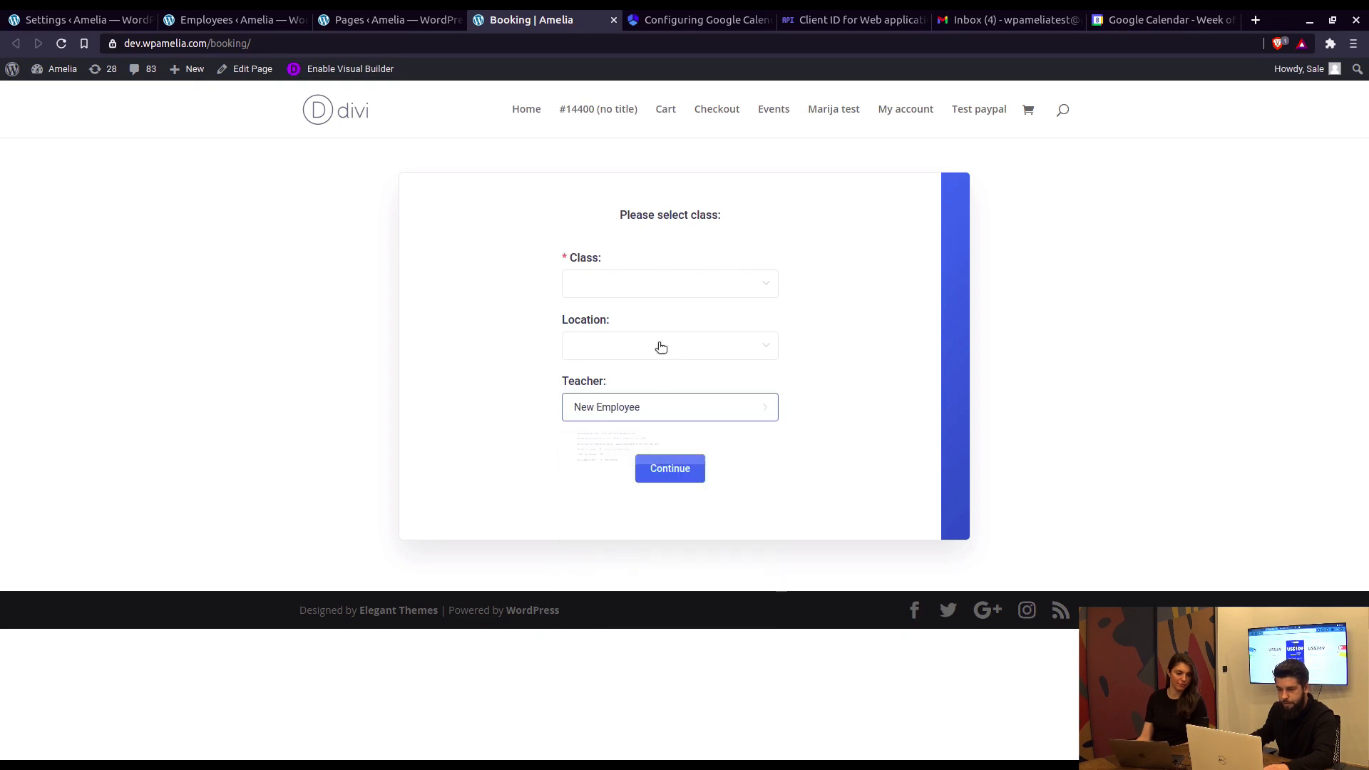
{"action": "left_click", "coordinate": [676, 284]}
{"action": "left_click", "coordinate": [633, 323]}
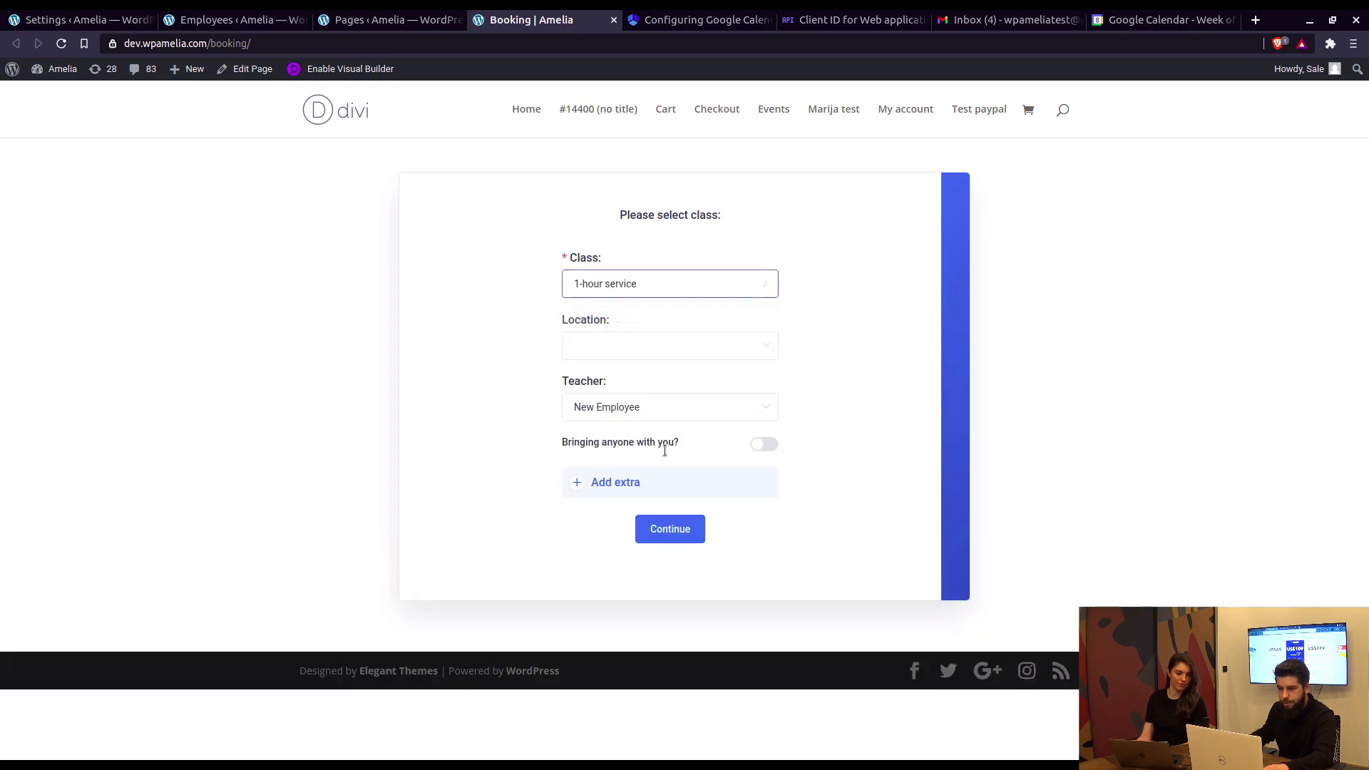
{"action": "left_click", "coordinate": [663, 537]}
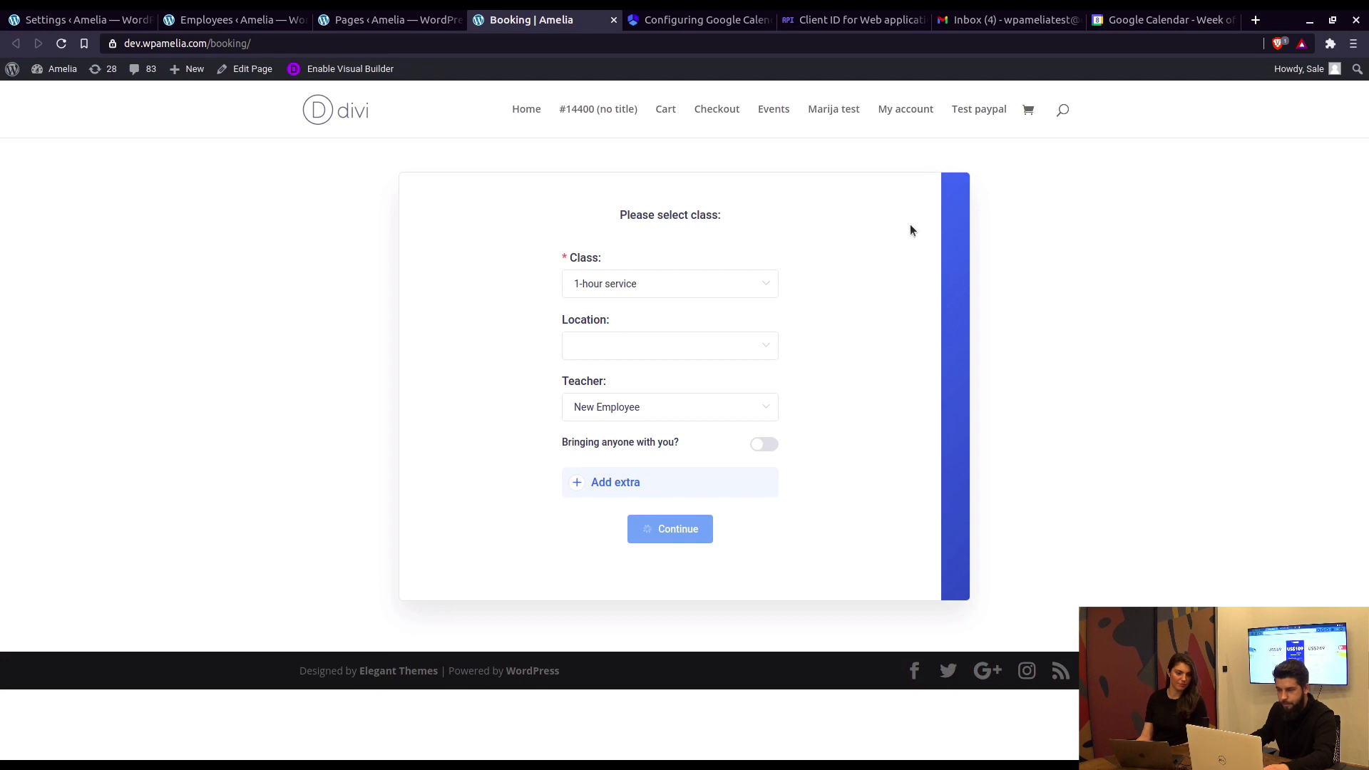
{"action": "left_click", "coordinate": [859, 324]}
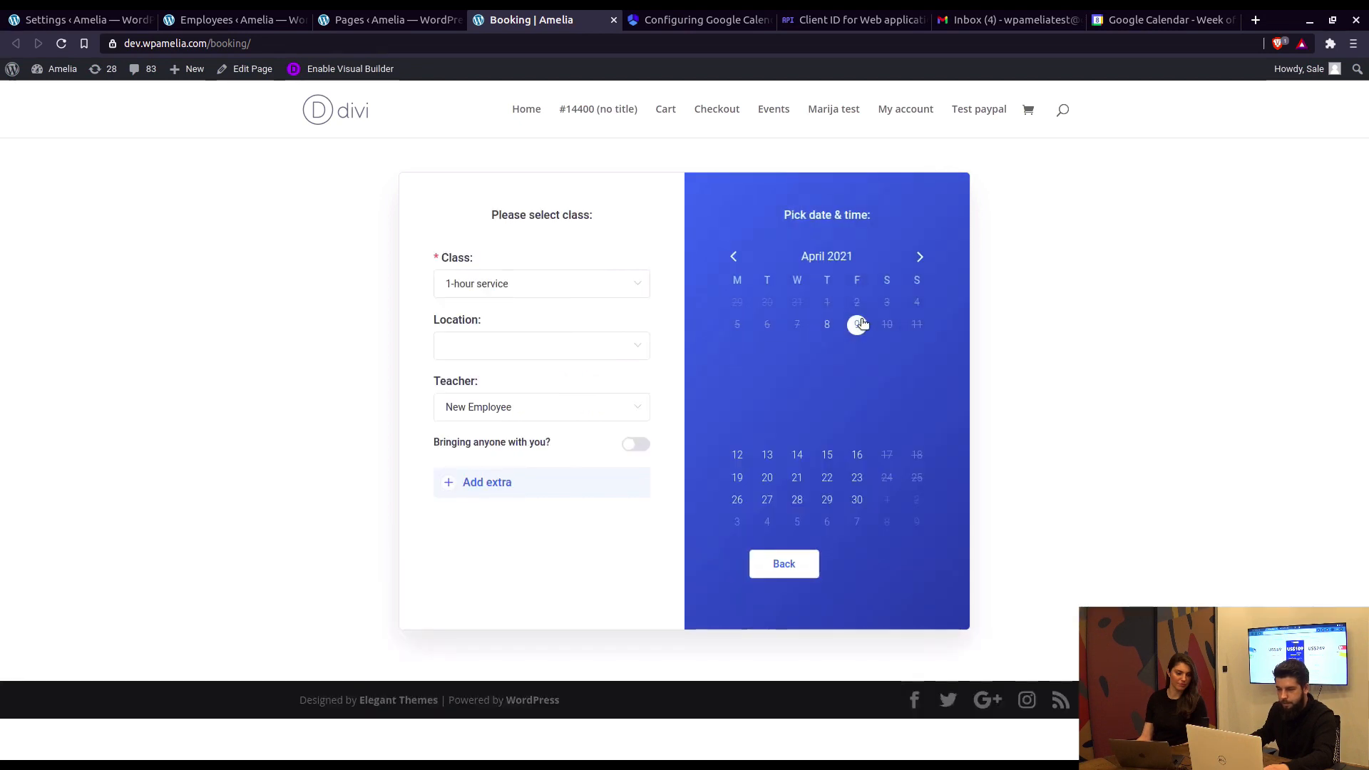